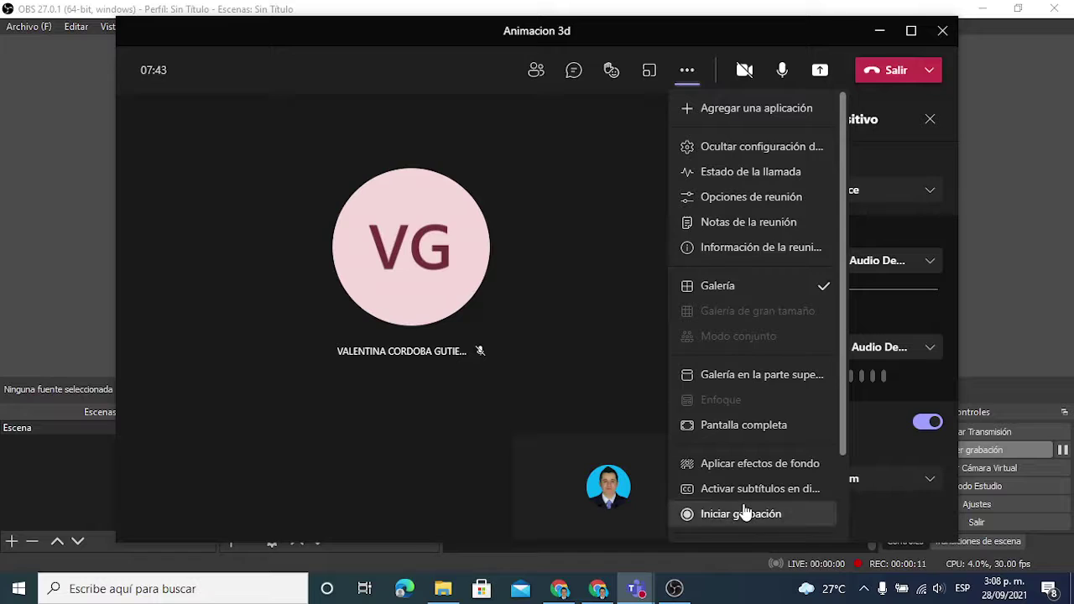
Step: Start recording the Animacion 3d meeting and minimize the meeting and OBS windows to show the desktop
left_click(742, 512)
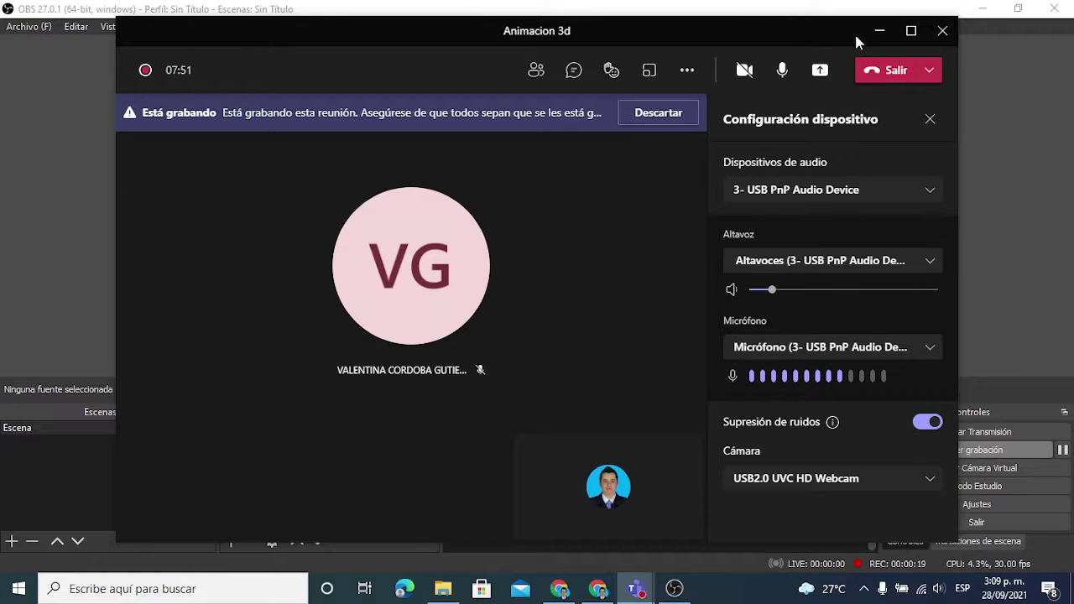
left_click(884, 32)
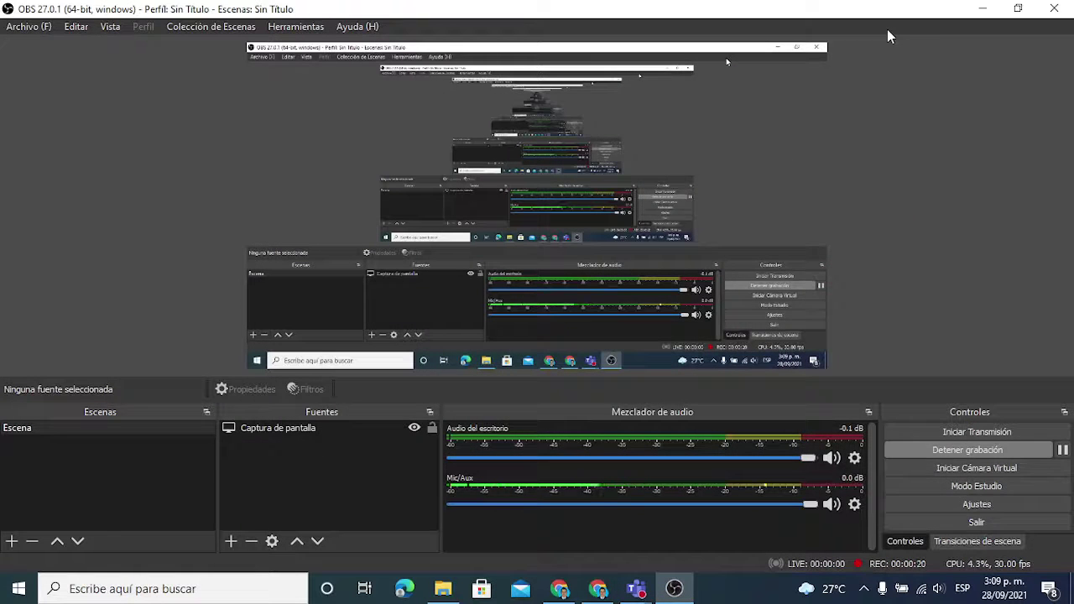
left_click(987, 10)
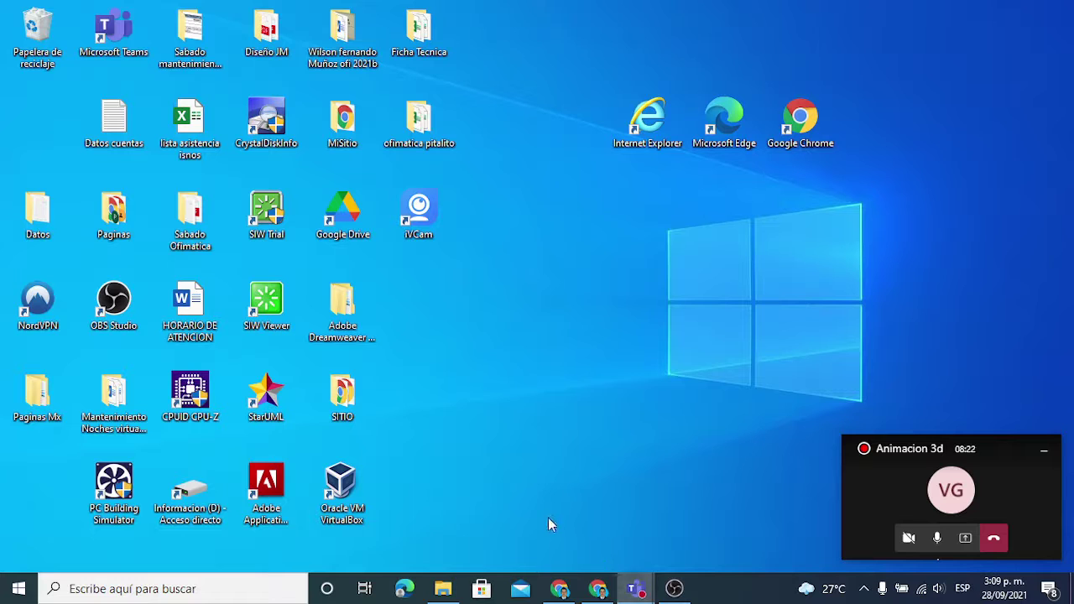
Step: Open a maximized File Explorer window and view the folders and drives in Este equipo
key("super+e")
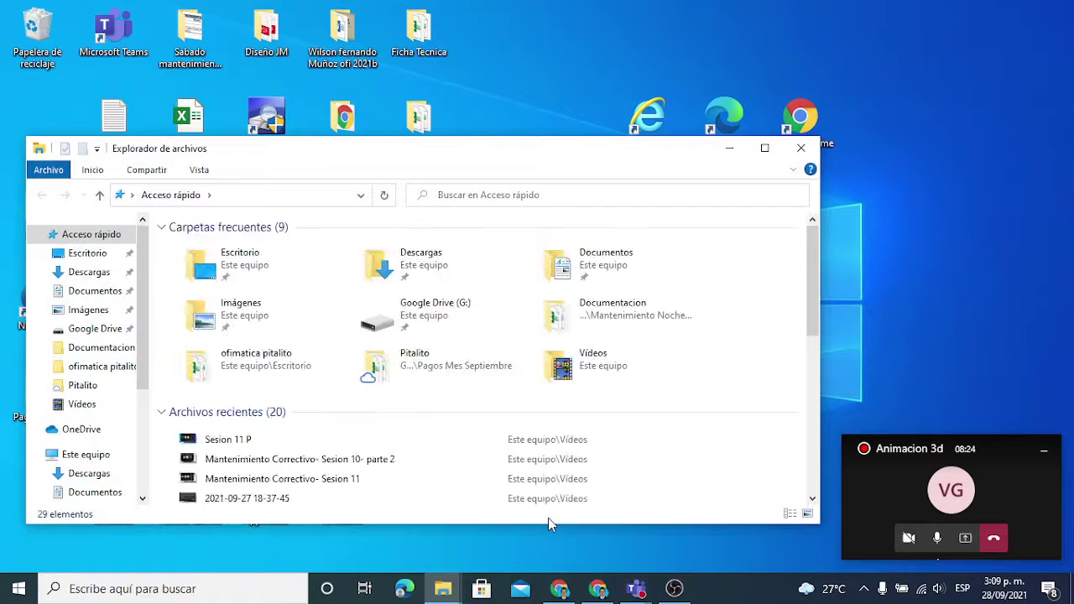
left_click(764, 148)
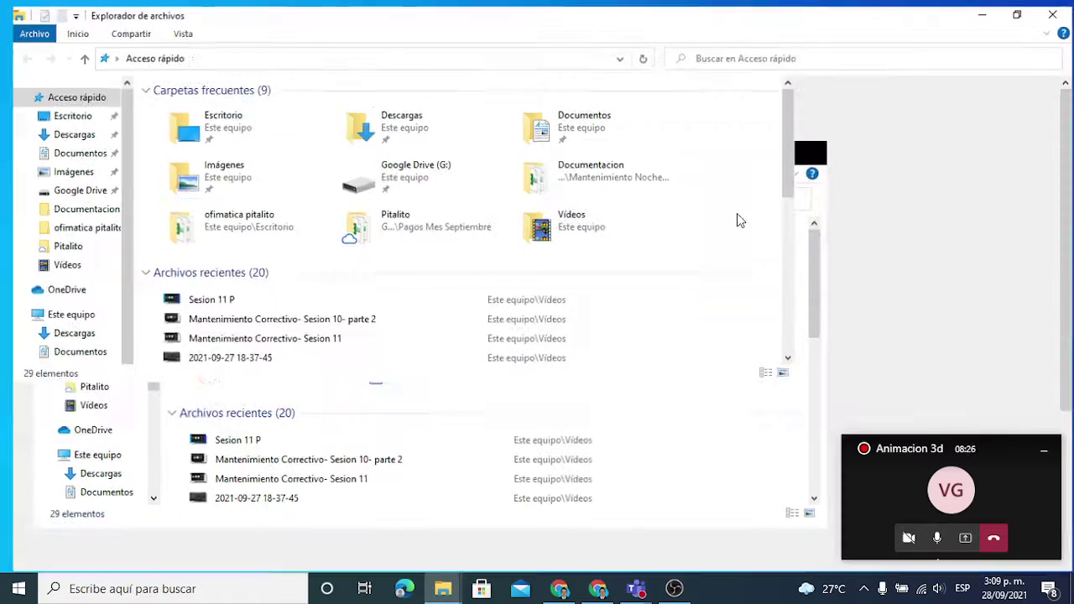
left_click(89, 314)
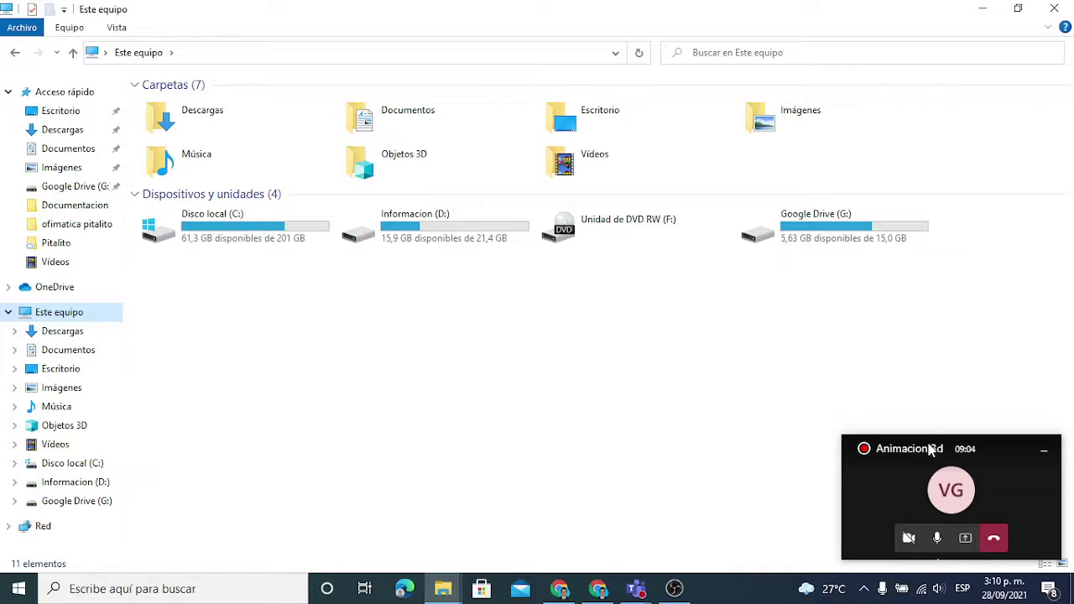
Step: Check the meeting window, and minimize it and File Explorer to return to the desktop
left_click(923, 474)
left_click(921, 496)
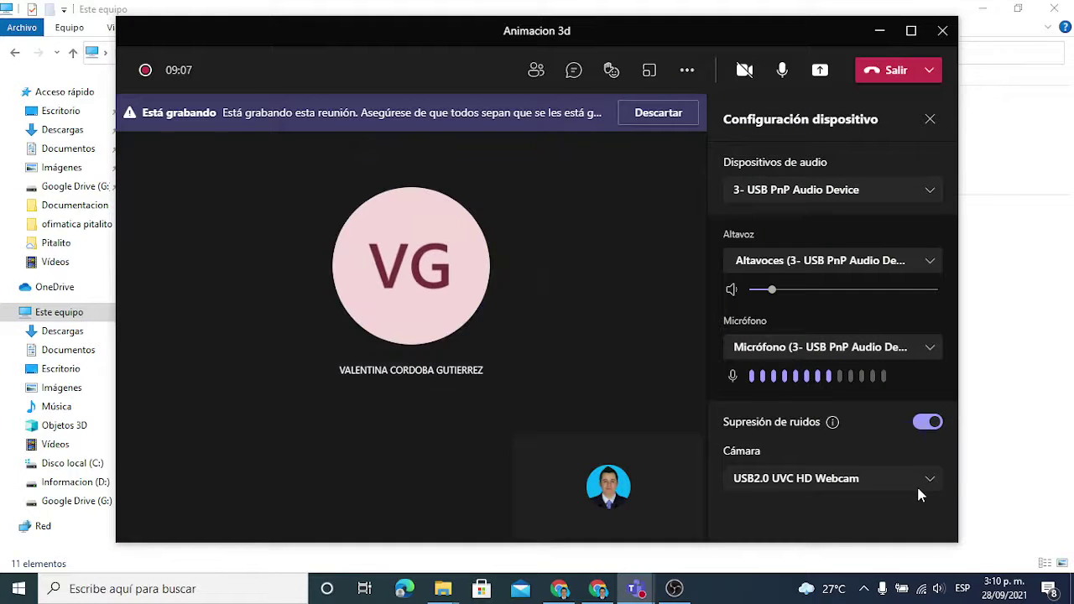
left_click(879, 33)
left_click(976, 9)
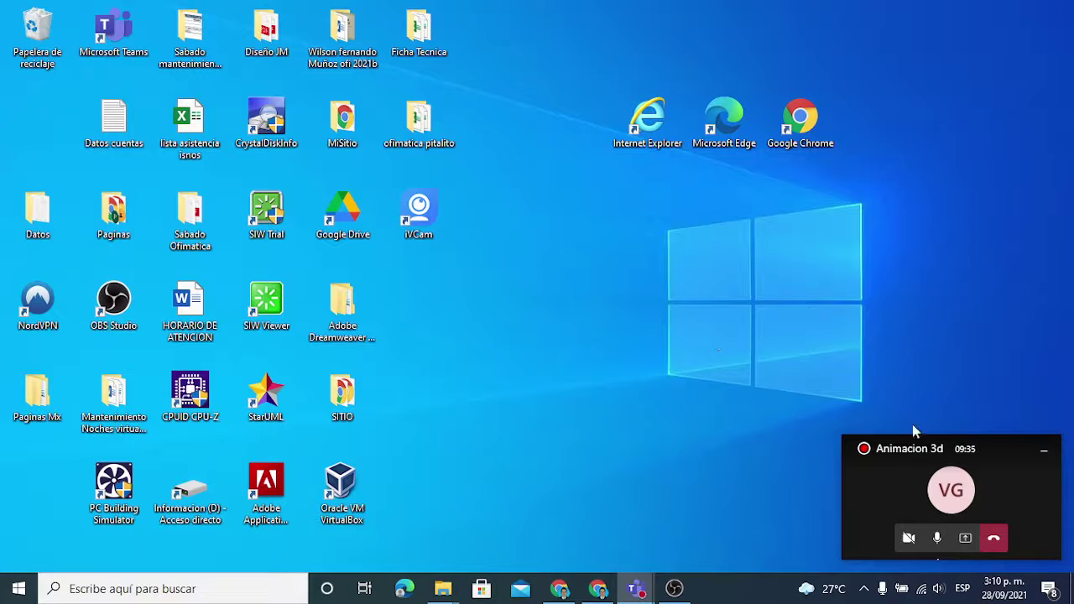
left_click(965, 533)
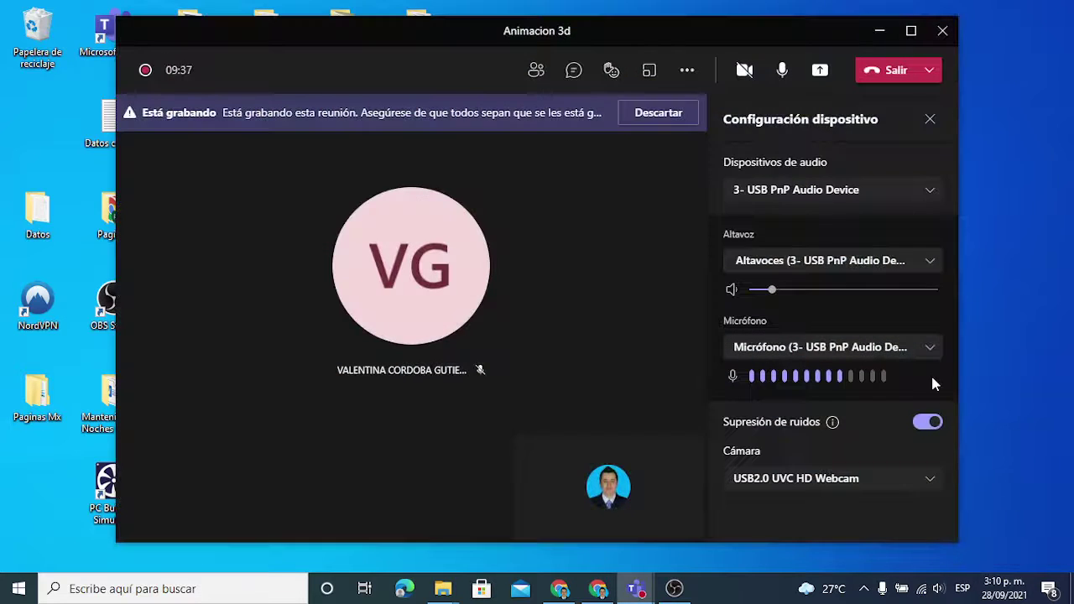
left_click(827, 80)
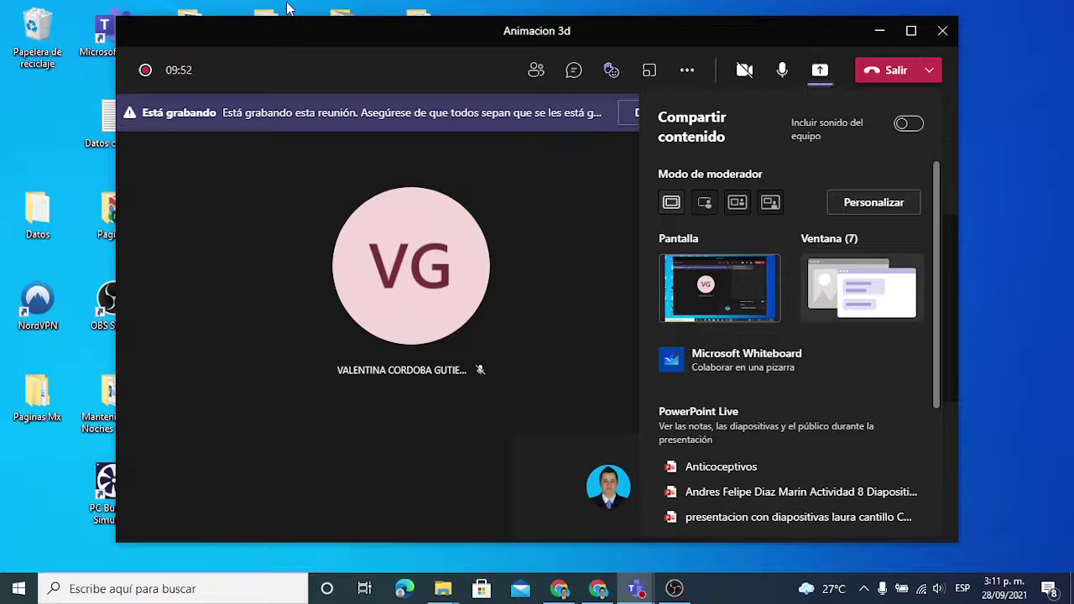
left_click(880, 31)
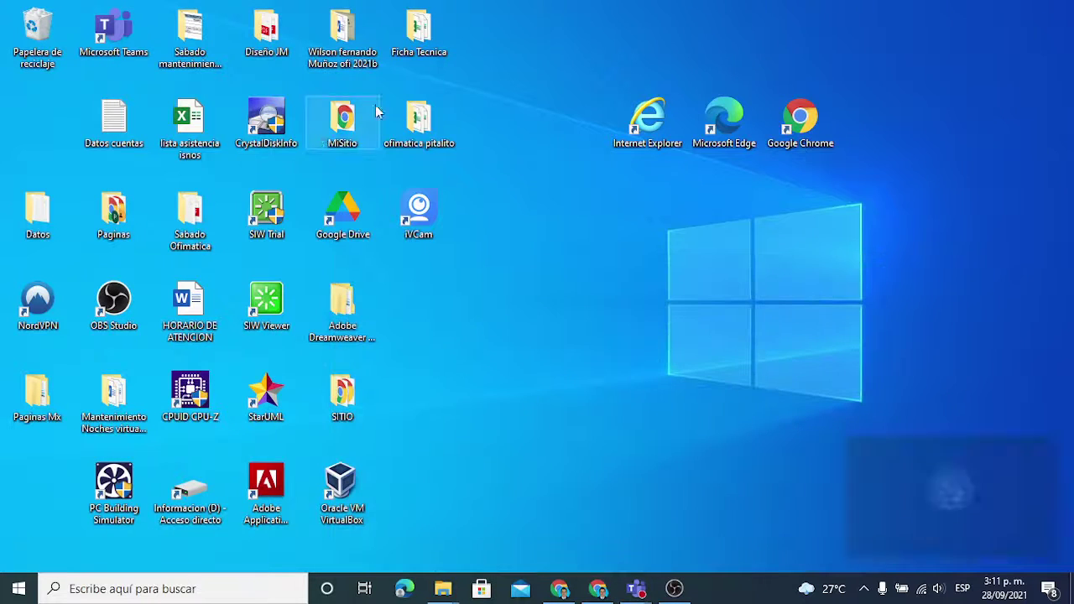
Step: Open the Libreria database in Access from the BD subfolder of the Diseño JM desktop folder
double_click(280, 32)
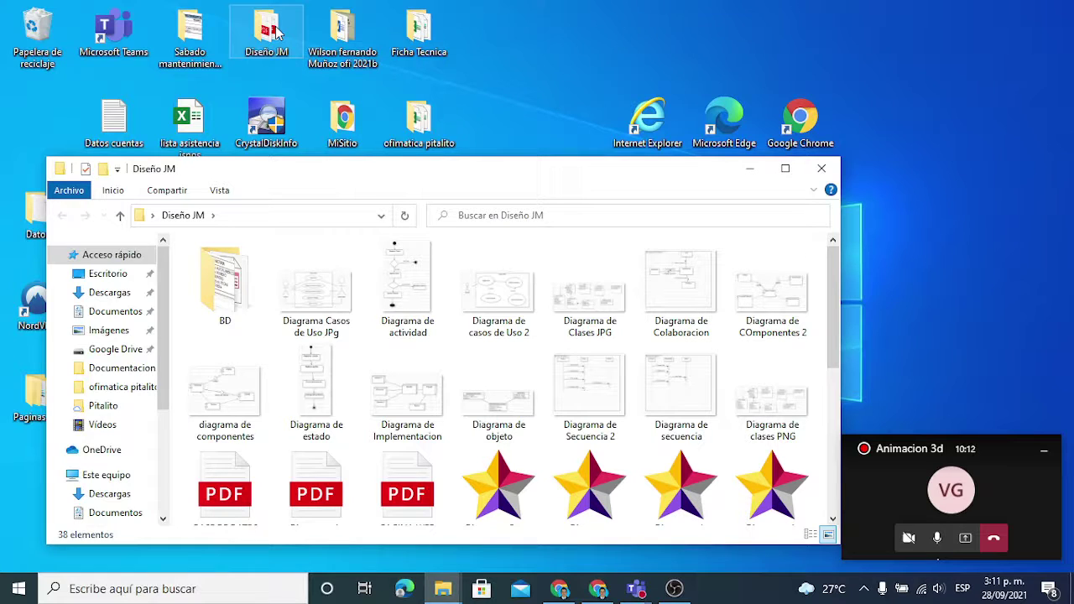
double_click(797, 174)
double_click(166, 144)
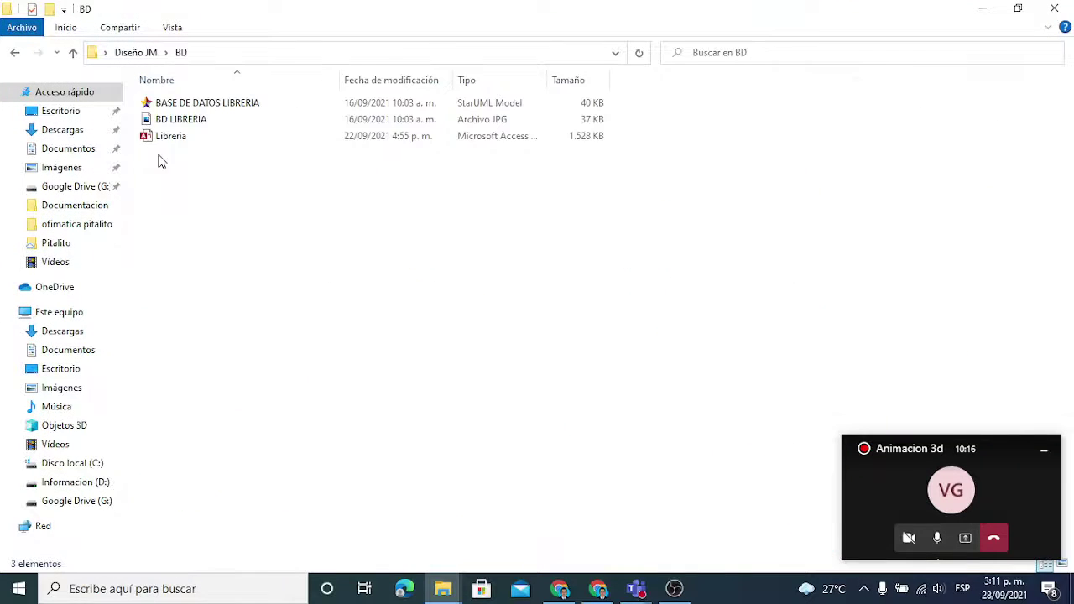
double_click(175, 139)
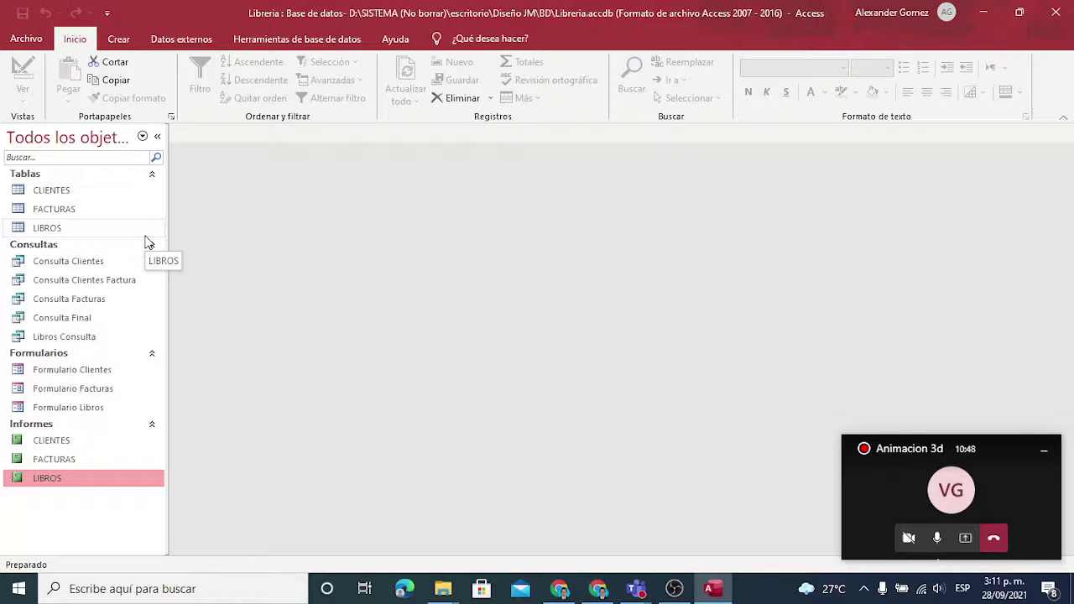
Step: Share the entire screen in the Animacion 3d Teams meeting
left_click(965, 538)
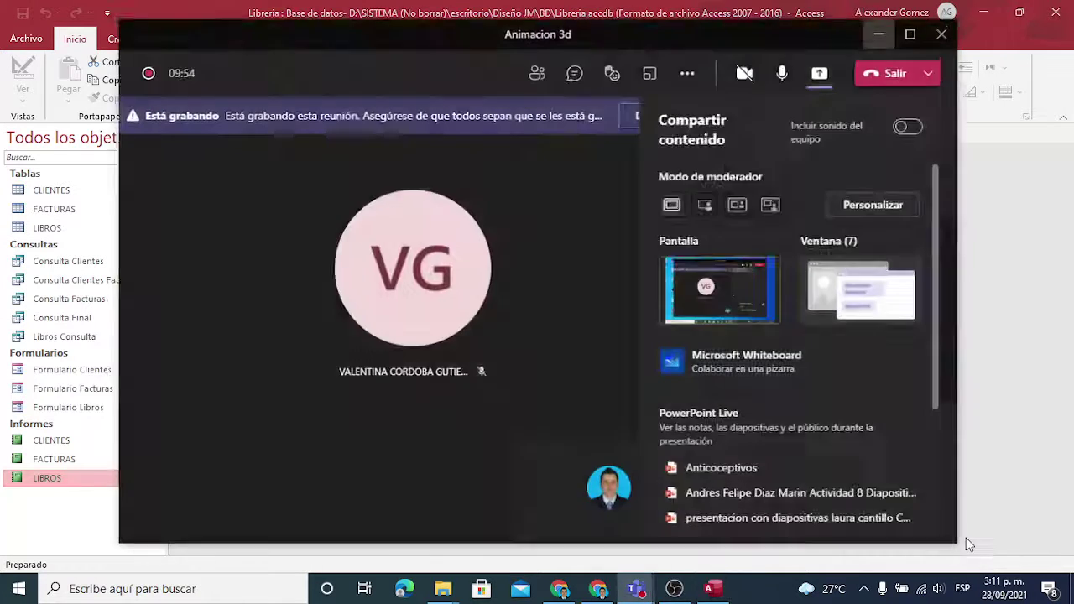
left_click(820, 70)
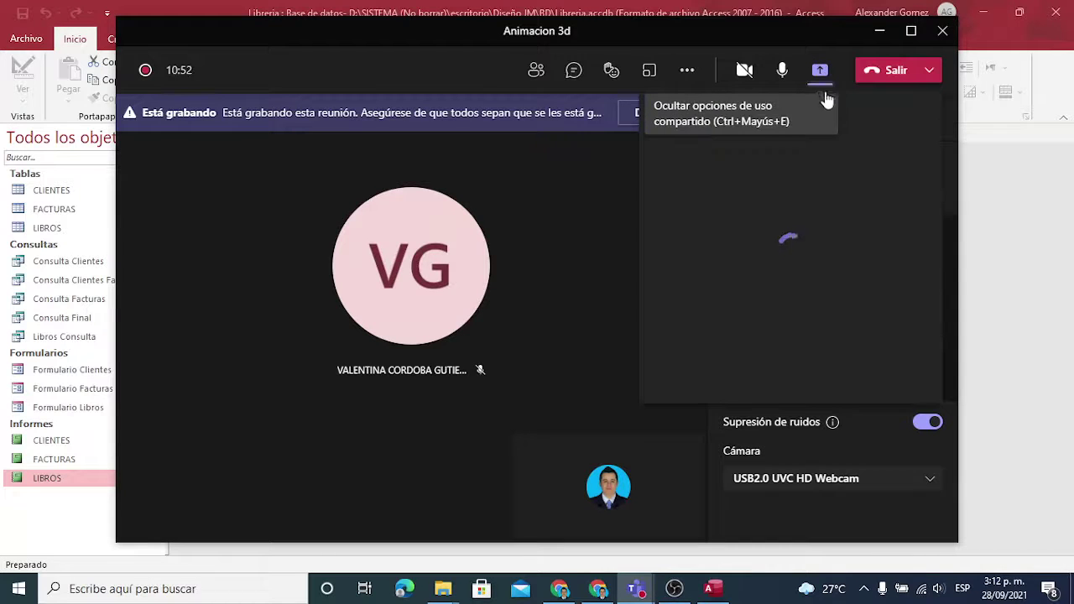
left_click(767, 254)
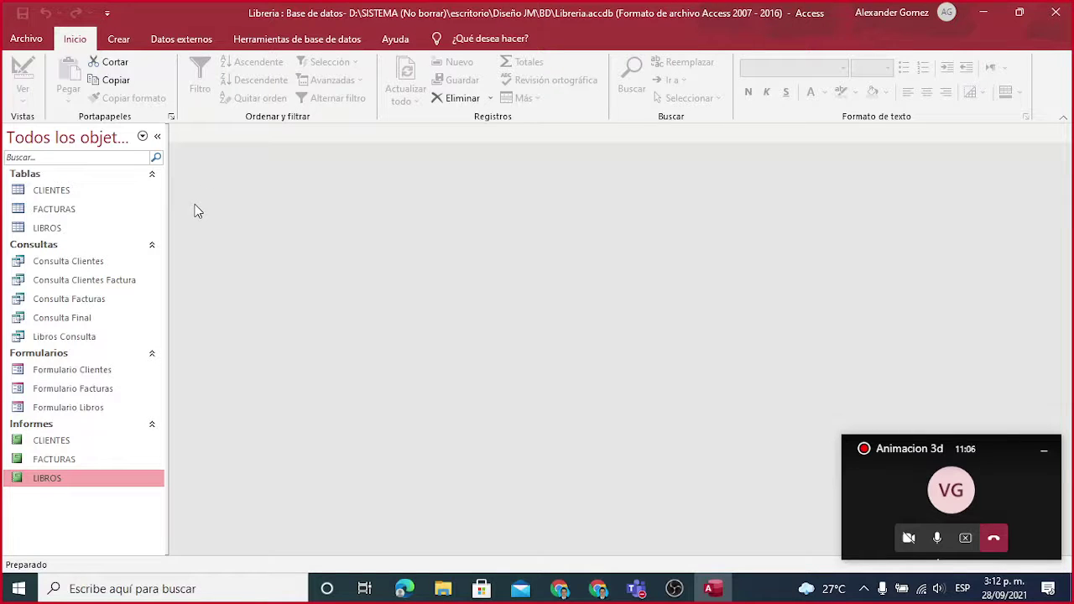
Step: Review the CLIENTES, FACTURAS and LIBROS tables and their matching forms in the Libreria database's object list
left_click(66, 193)
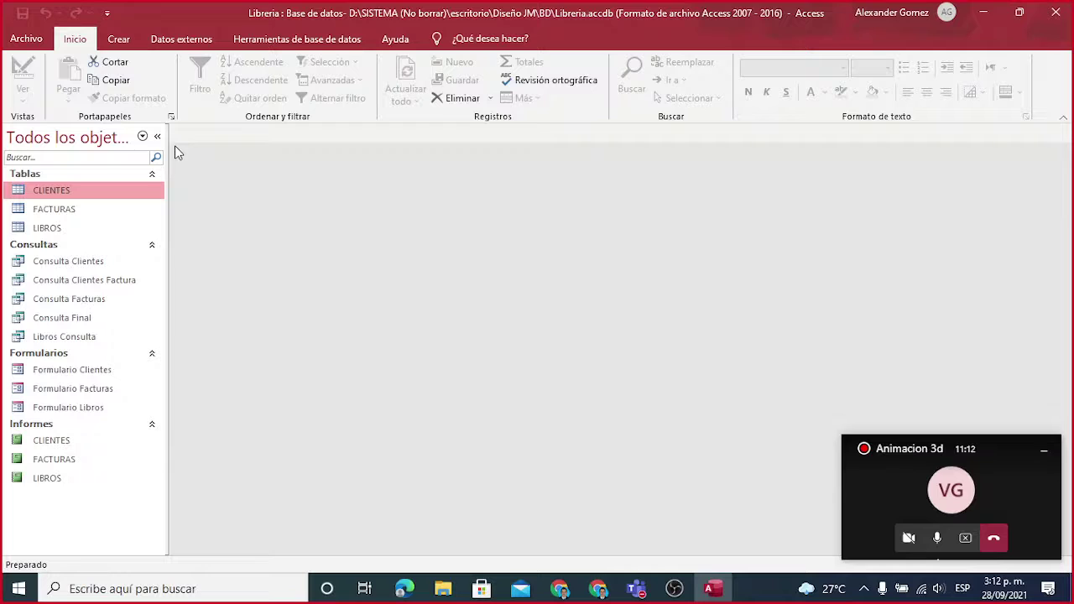
left_click(66, 228)
left_click(72, 230)
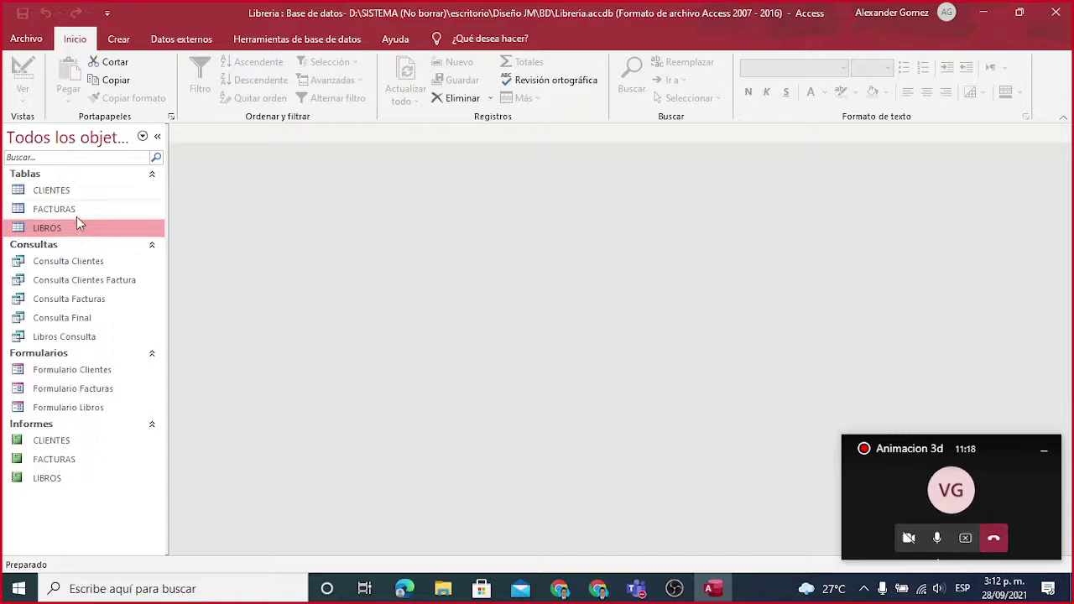
left_click(75, 212)
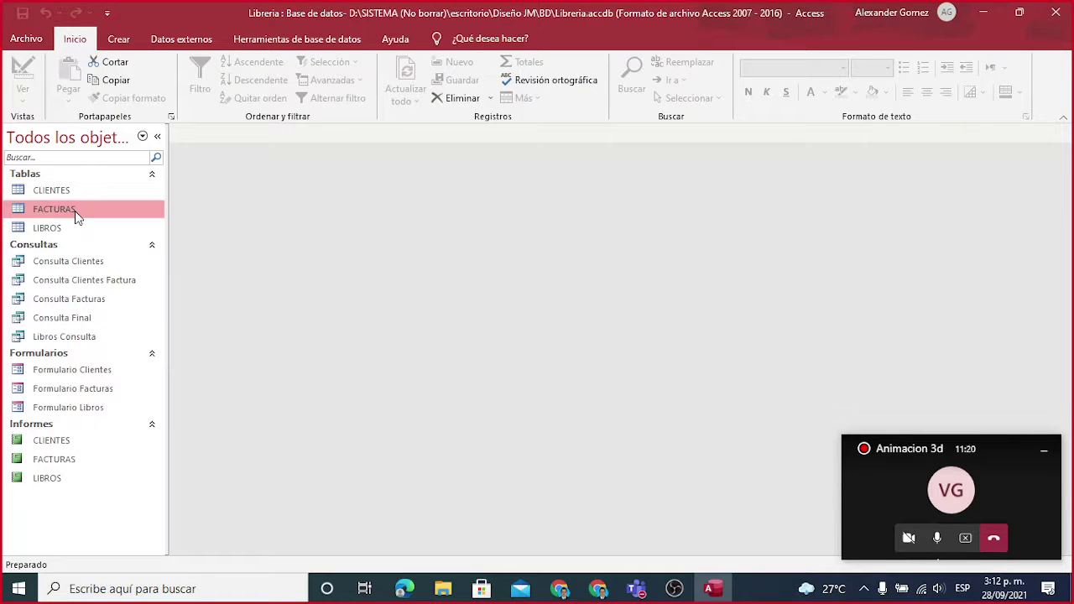
left_click(73, 195)
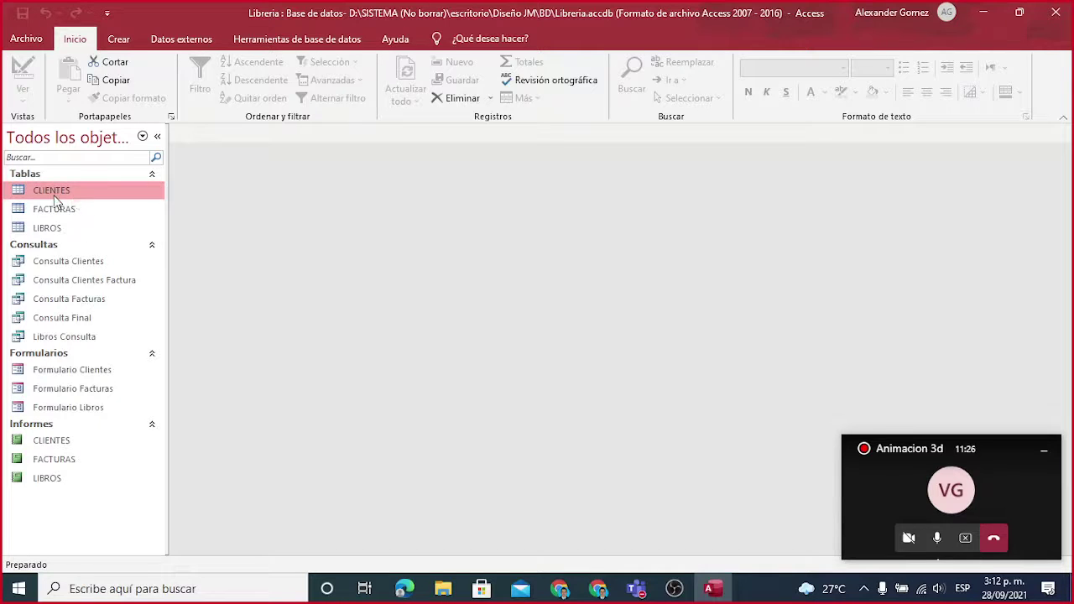
left_click(56, 212)
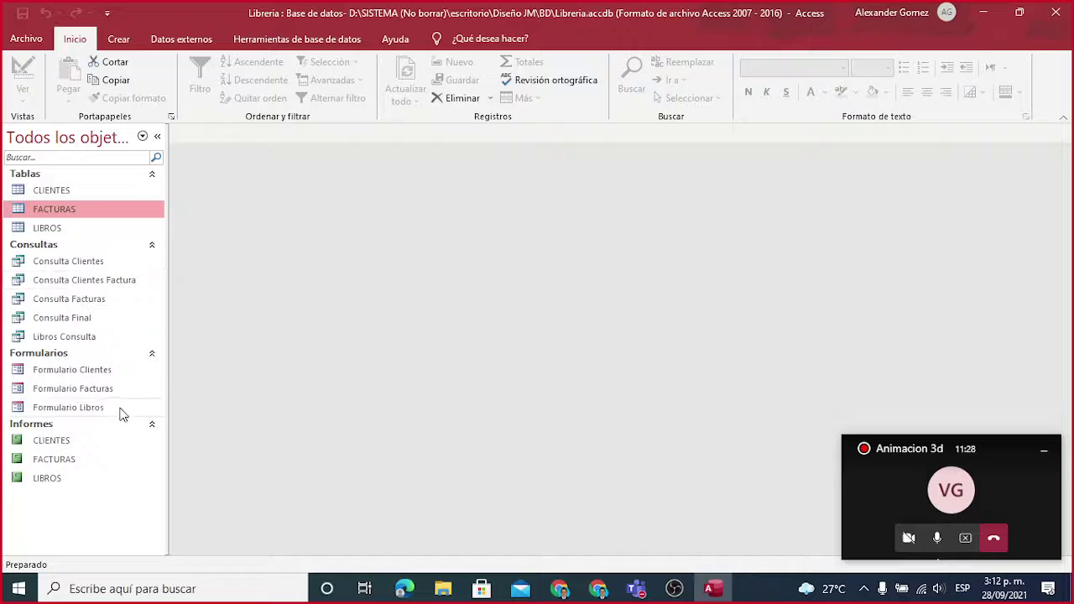
left_click(87, 371)
left_click(88, 388)
left_click(87, 408)
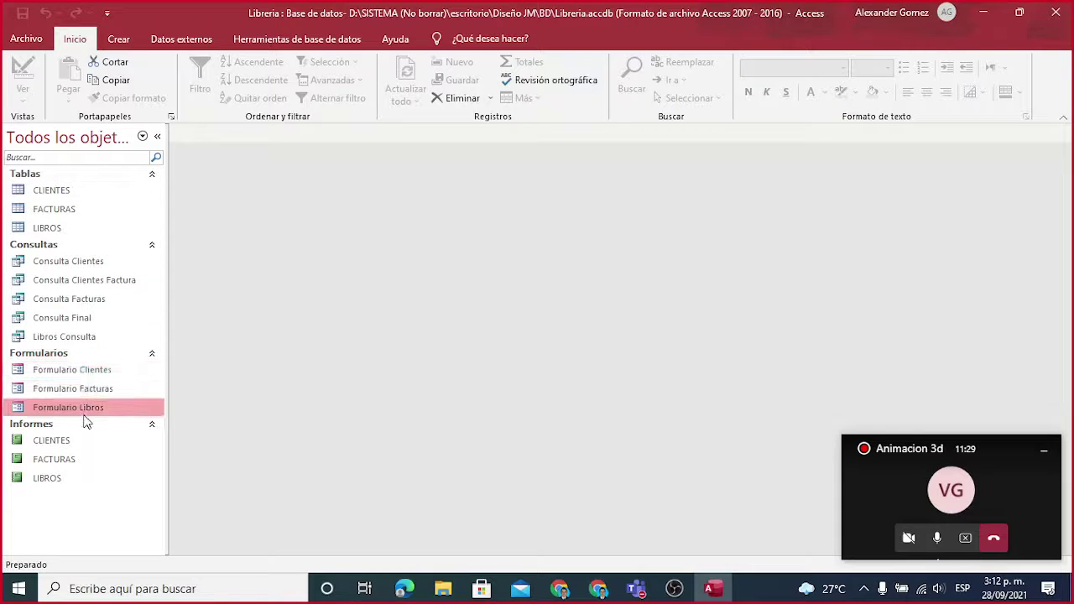
left_click(74, 369)
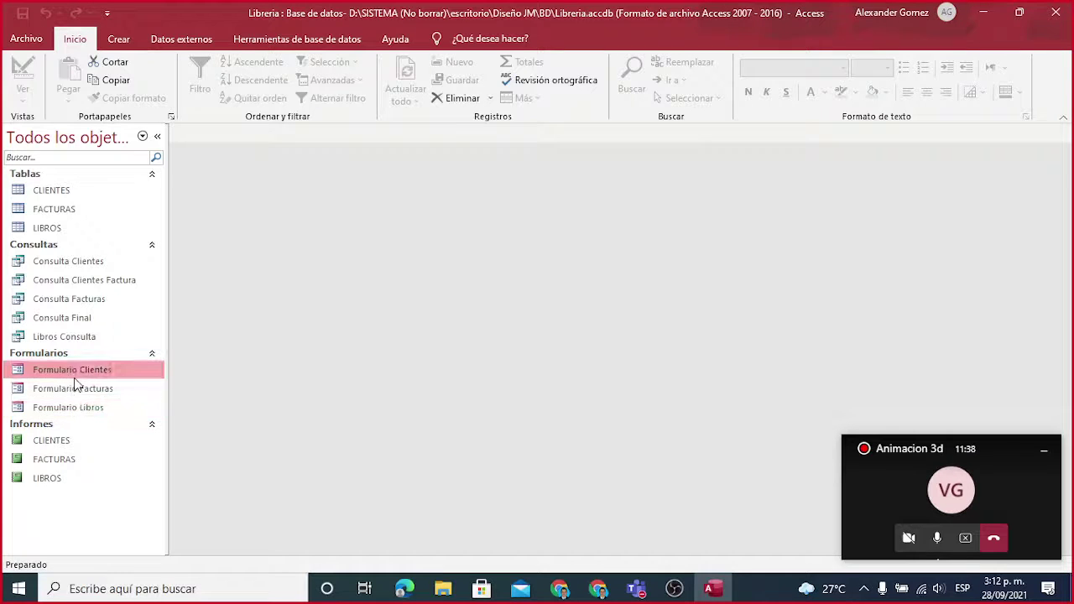
left_click(57, 191)
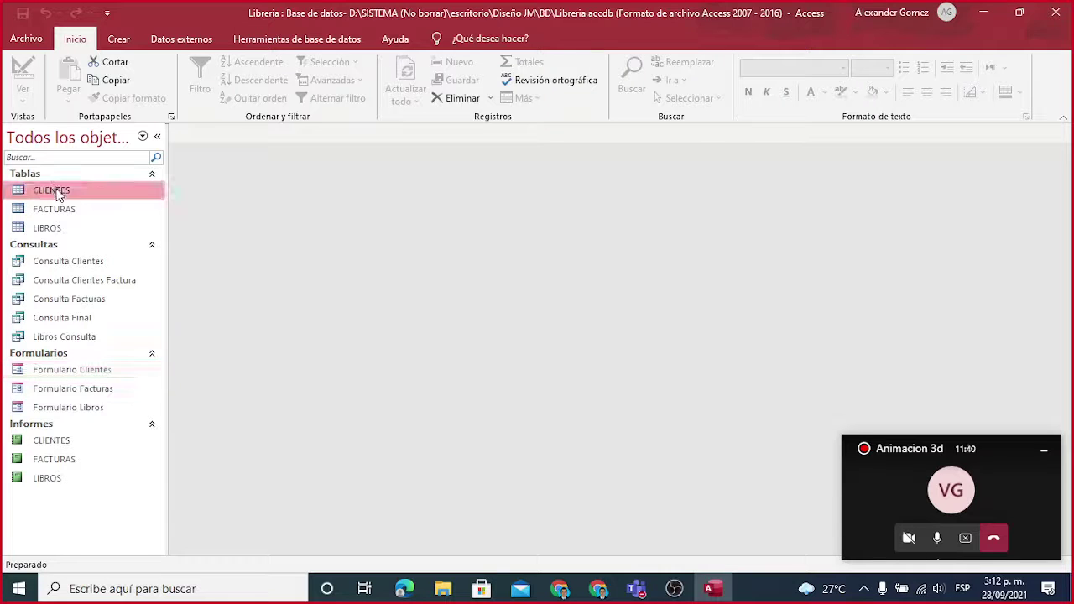
left_click(62, 212)
left_click(67, 242)
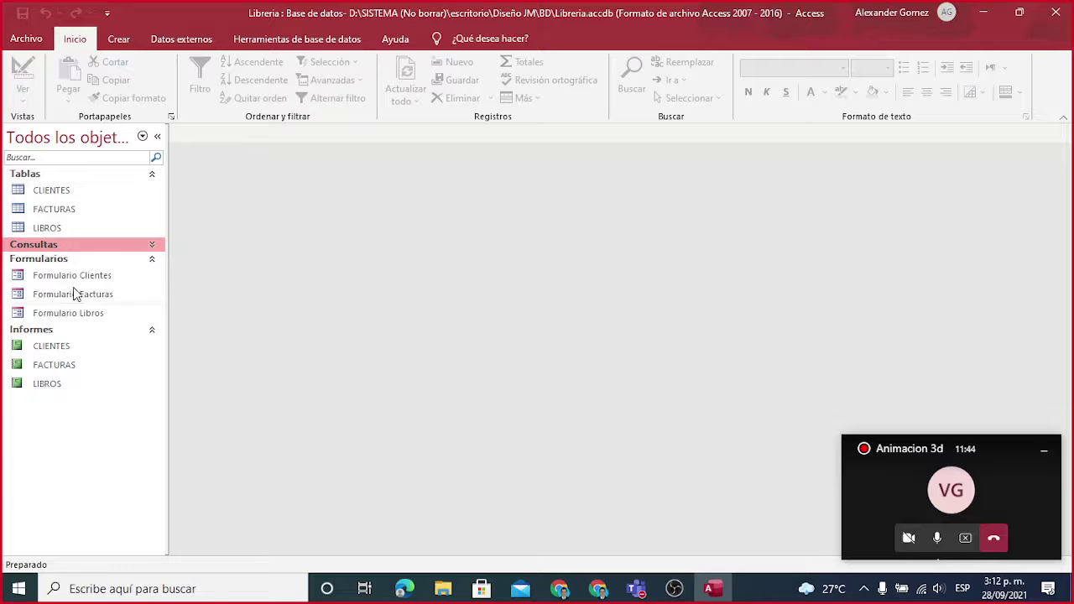
left_click(56, 279)
left_click(48, 244)
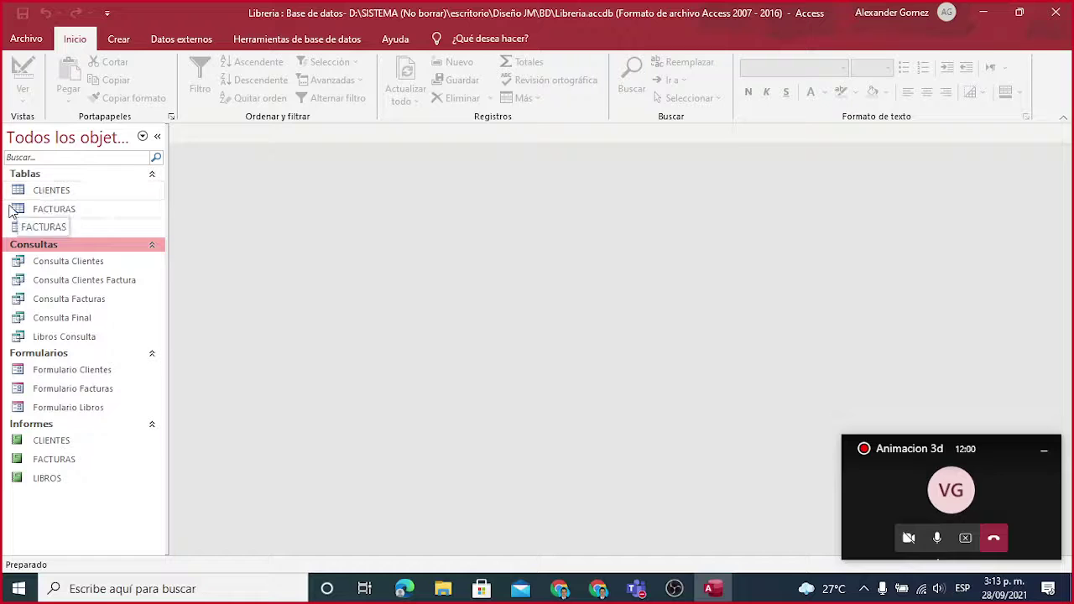
Step: Examine the saved queries and the CLIENTES and LIBROS reports in the database's object list
left_click(40, 278)
left_click(60, 264)
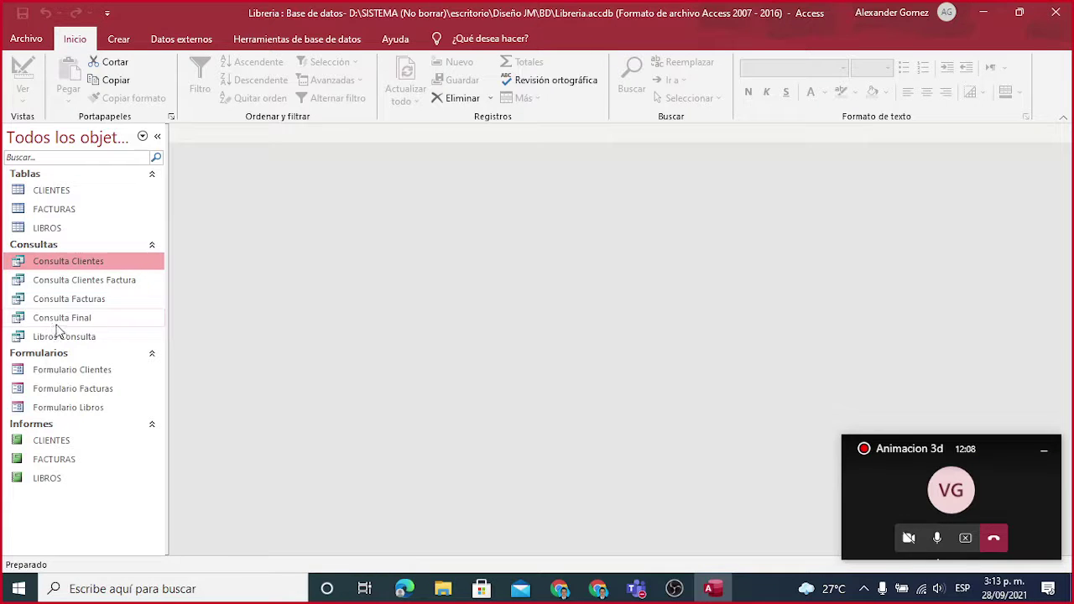
left_click(95, 316)
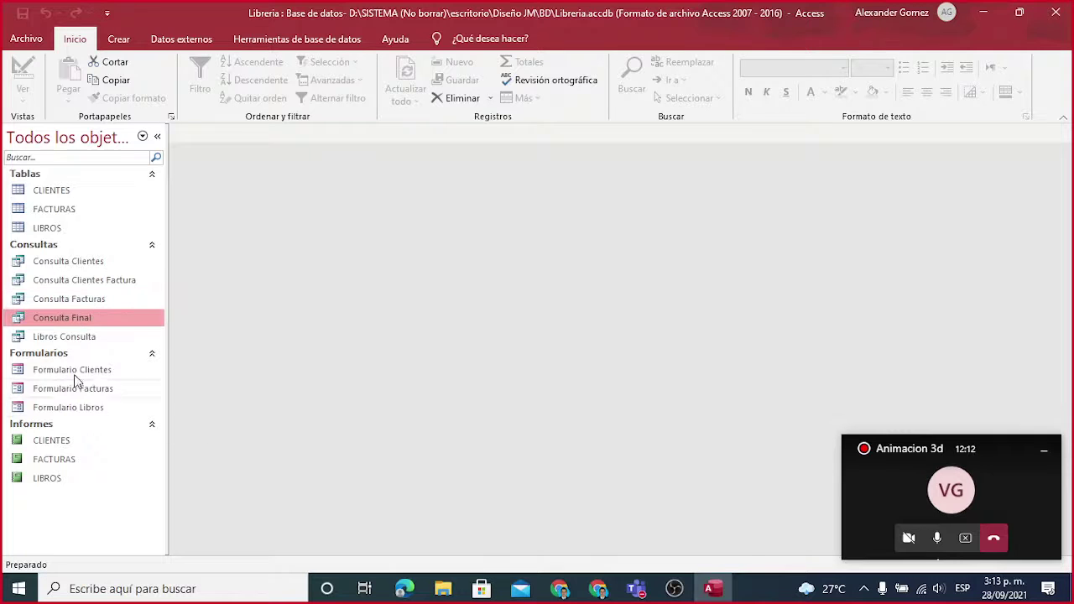
left_click(79, 280)
left_click(76, 301)
left_click(74, 336)
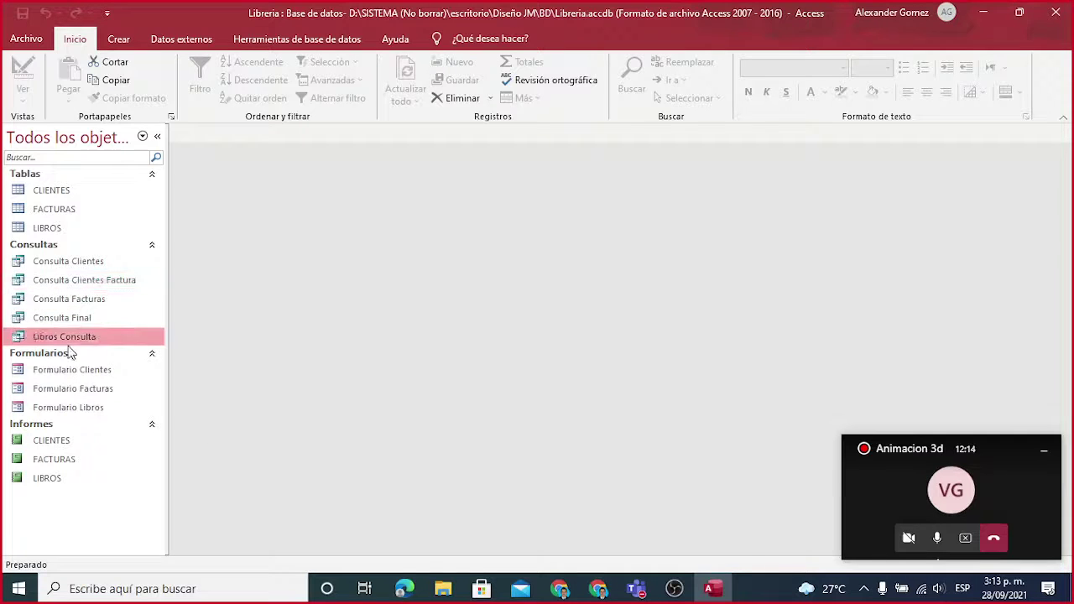
left_click(61, 442)
left_click(82, 476)
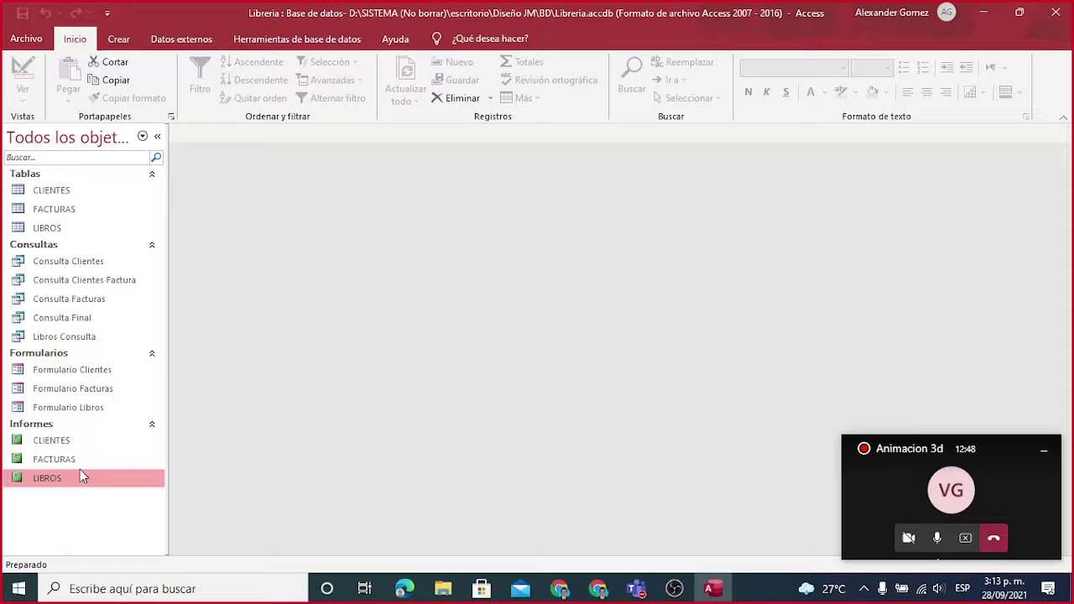
Step: Open the CLIENTES, FACTURAS and LIBROS tables in datasheet view, keeping the Tablas group expanded
double_click(60, 189)
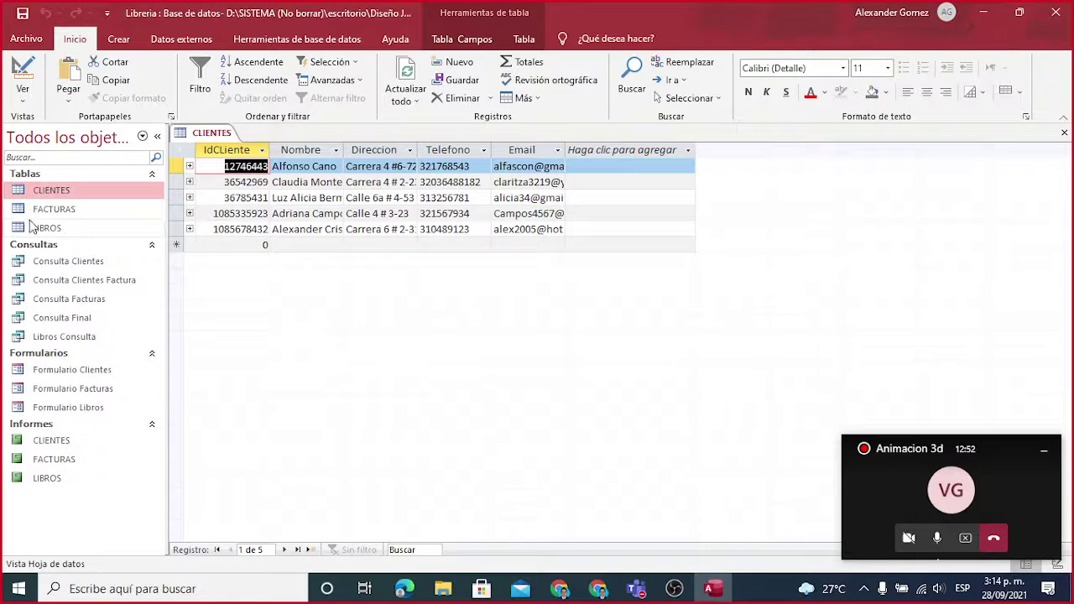
left_click(38, 214)
double_click(52, 229)
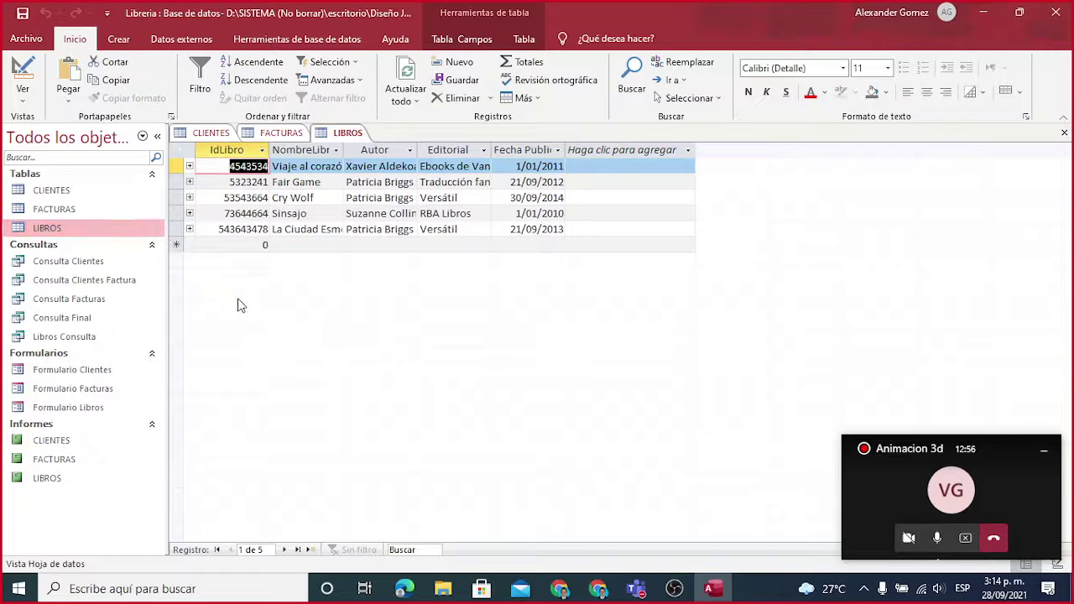
left_click(37, 175)
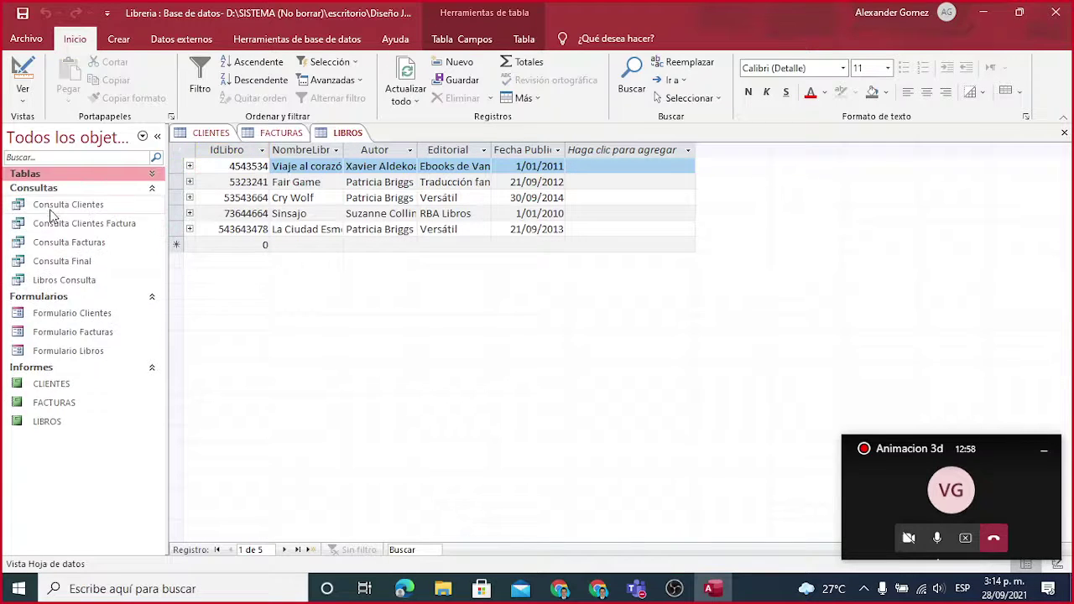
left_click(90, 173)
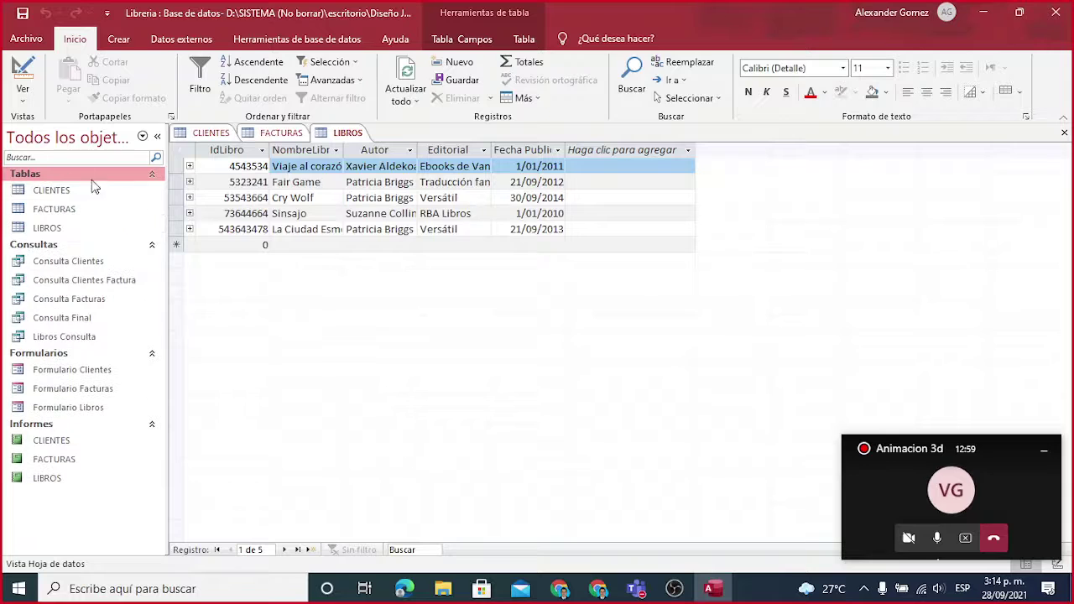
Step: Look through the creation, external data and database tools, and open the diagram of the relationships between the tables
left_click(71, 231)
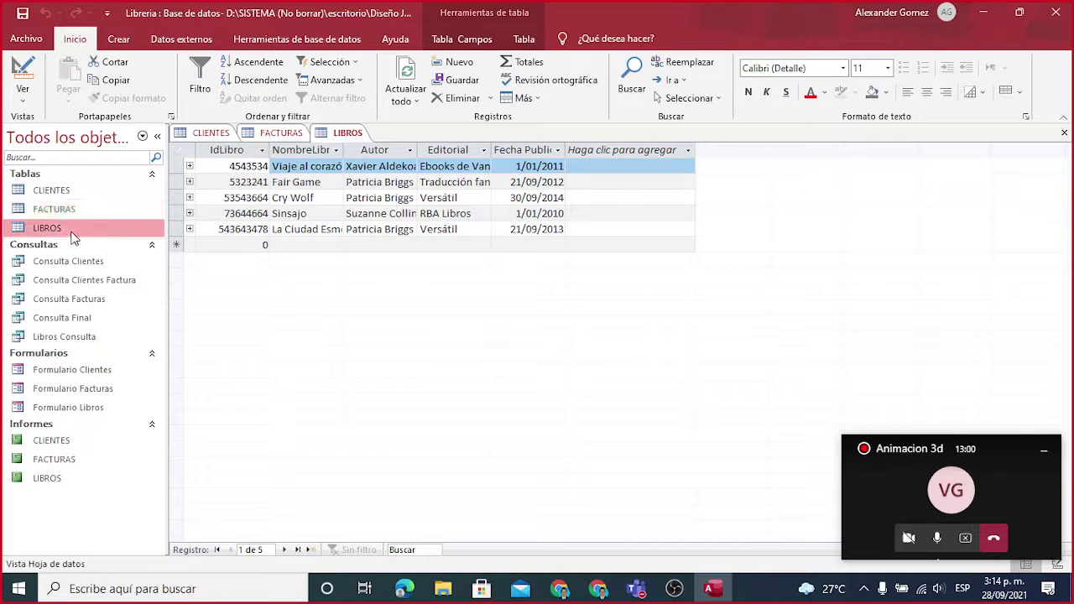
left_click(81, 286)
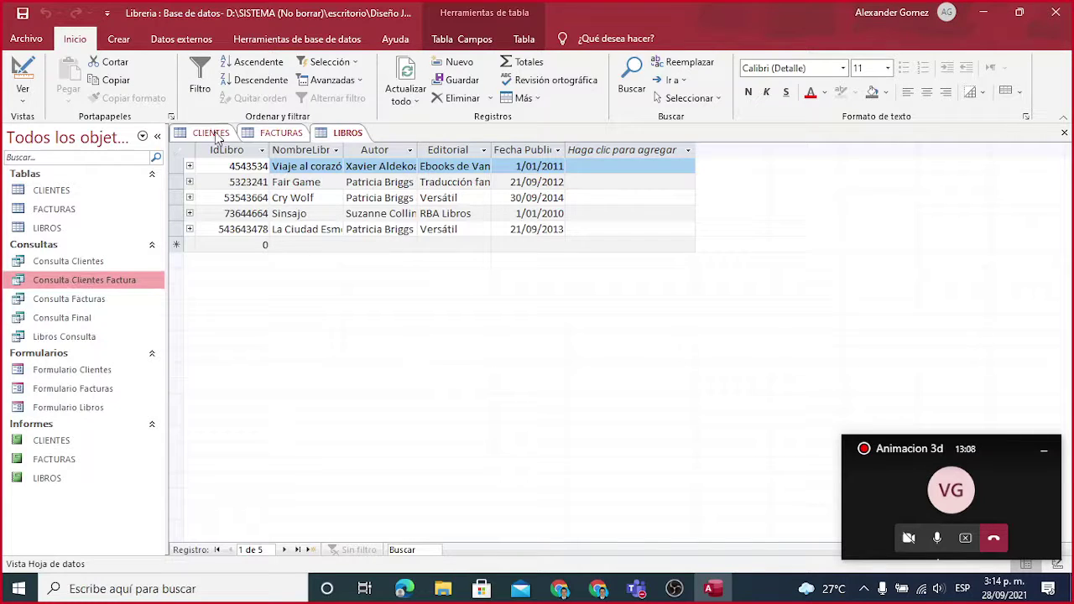
left_click(177, 40)
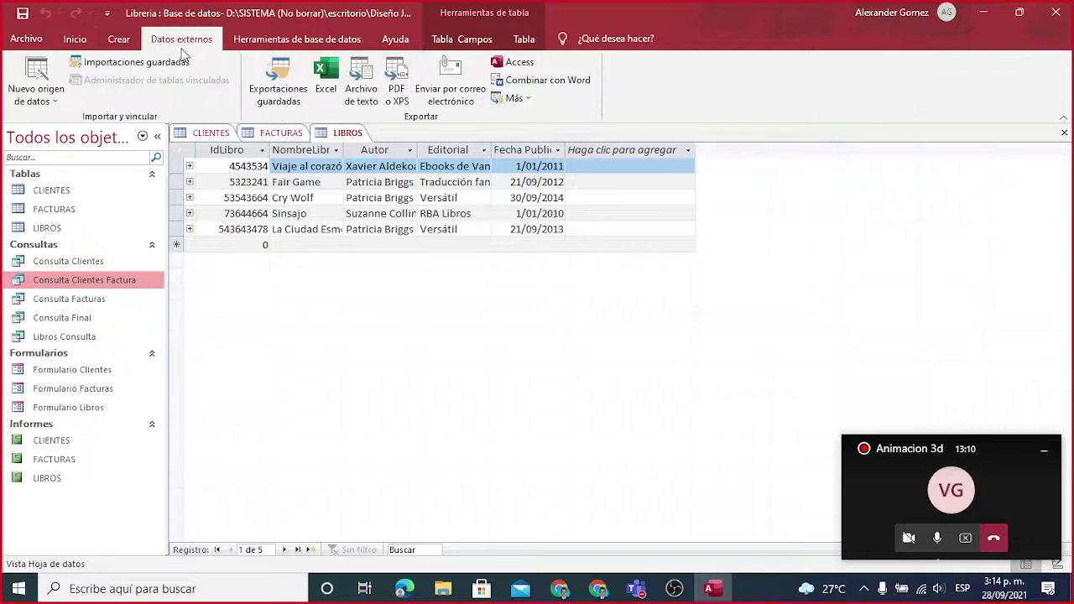
left_click(124, 40)
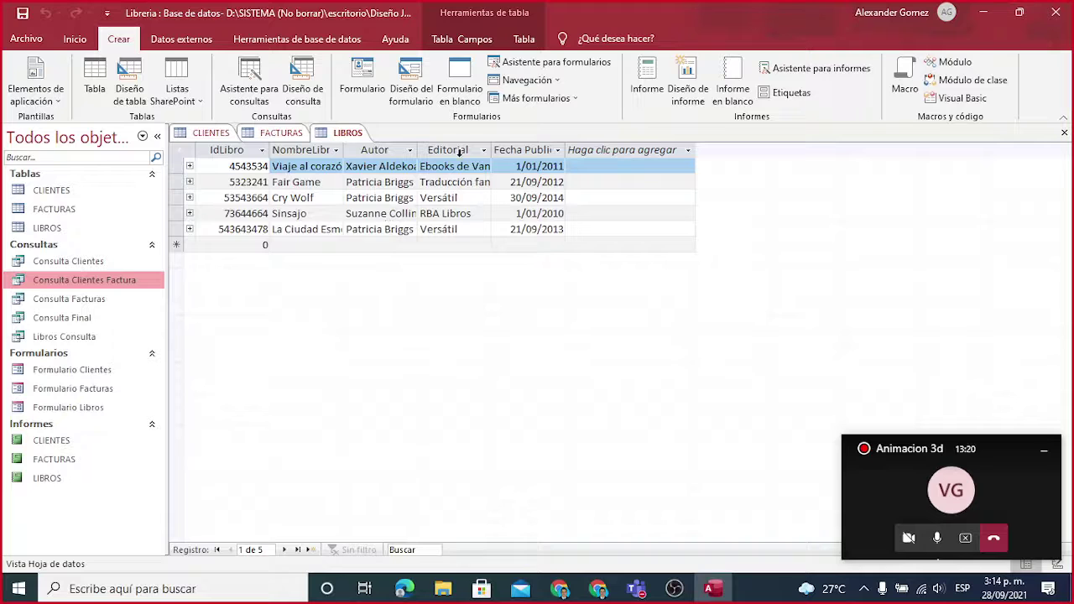
left_click(179, 39)
left_click(271, 39)
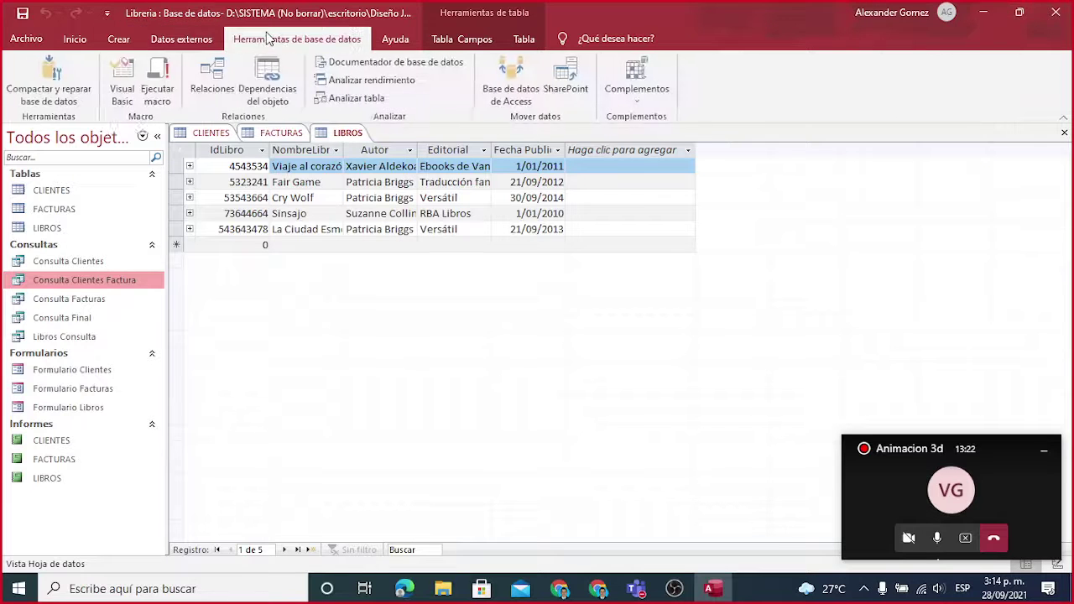
left_click(215, 78)
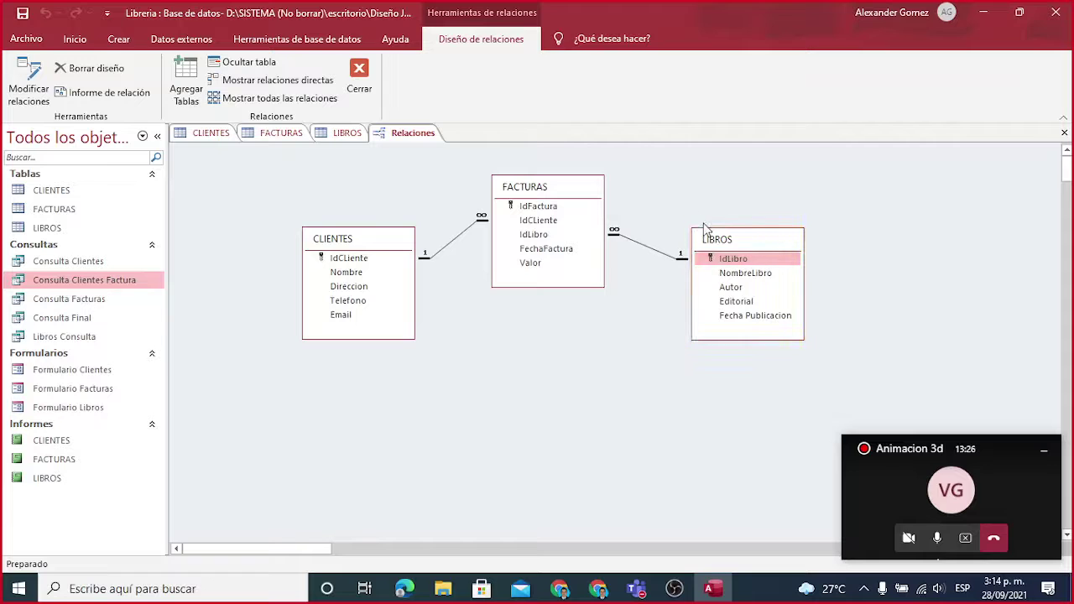
Step: Spread the CLIENTES and LIBROS tables away from FACTURAS in the relationships diagram and select IdCliente in CLIENTES and FACTURAS
left_click_drag(722, 239, 732, 214)
left_click(556, 178)
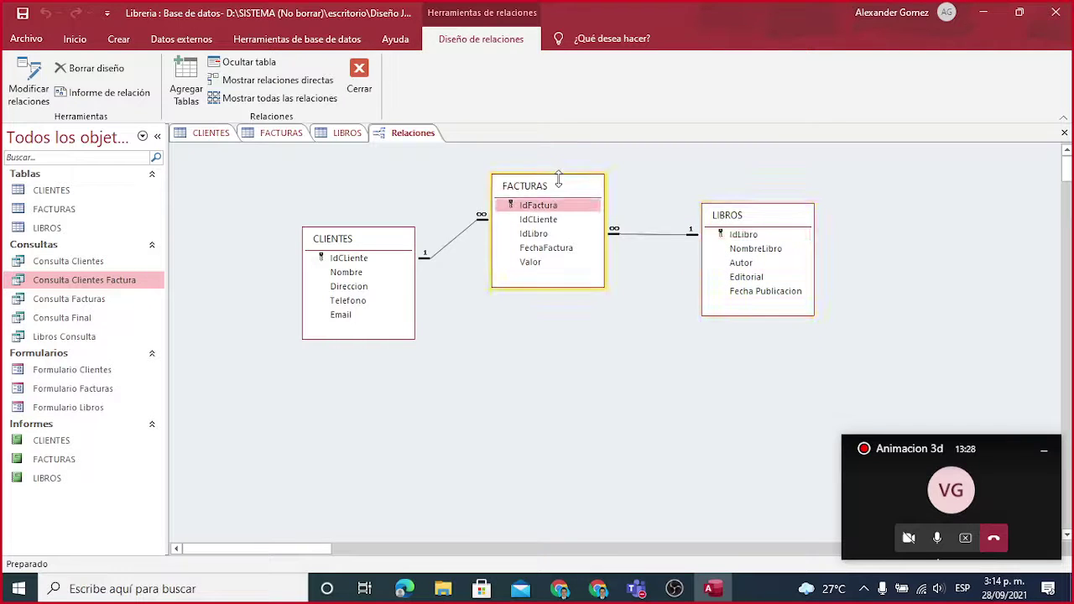
left_click_drag(364, 247, 293, 256)
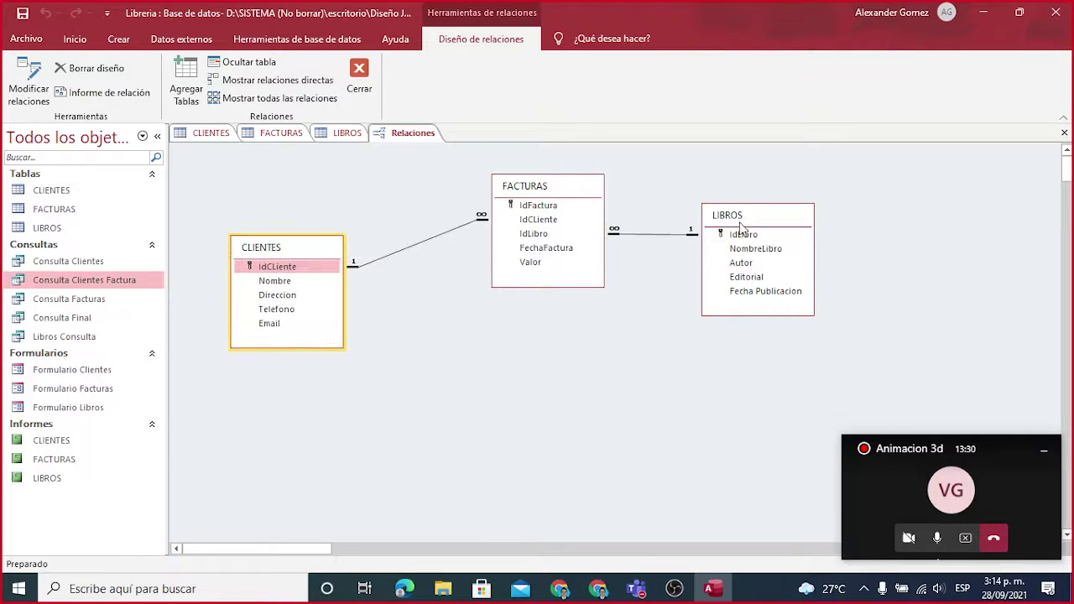
left_click_drag(742, 222, 798, 253)
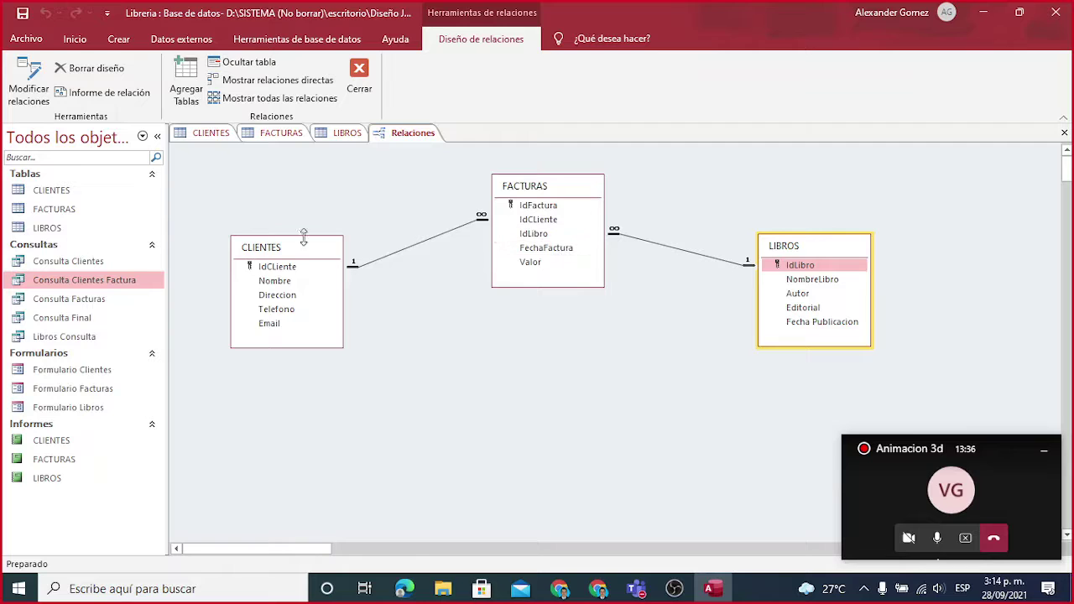
left_click(290, 266)
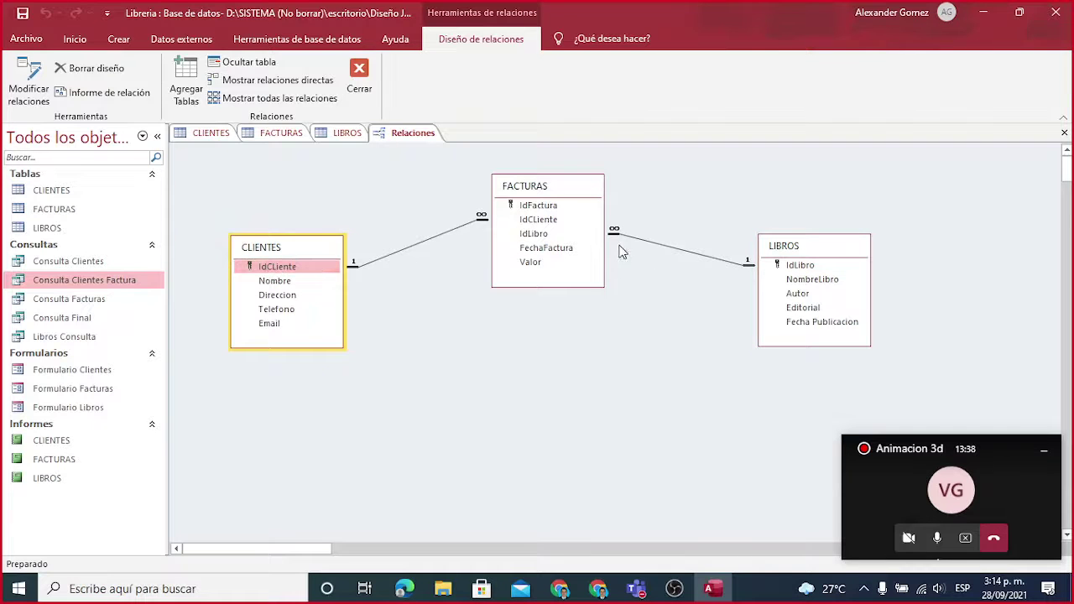
left_click(541, 222)
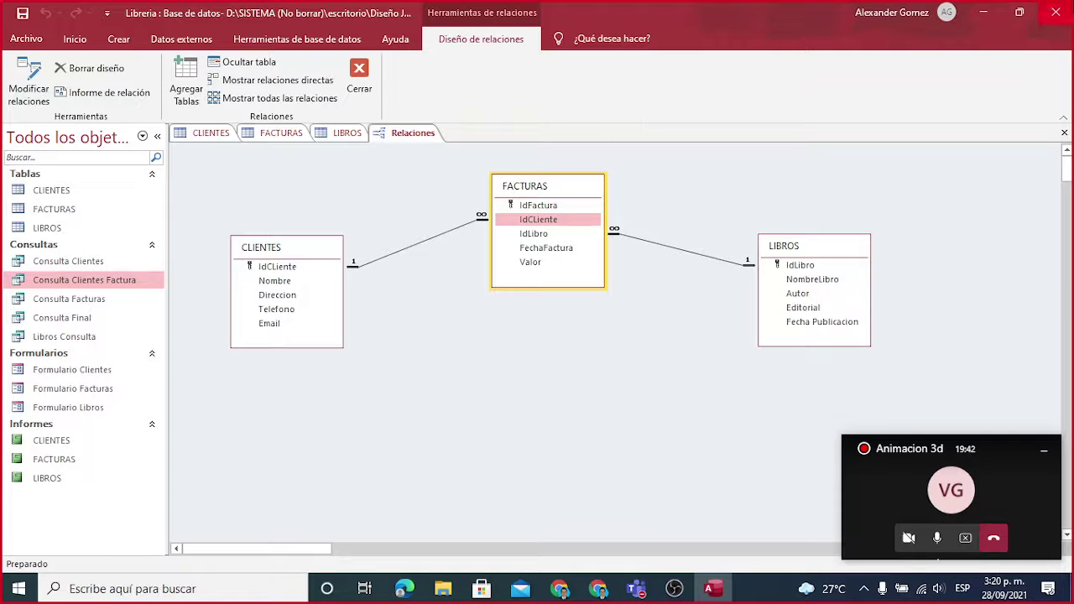
Step: Close the Libreria database without saving the relationships layout and minimize the BD folder window
left_click(1056, 12)
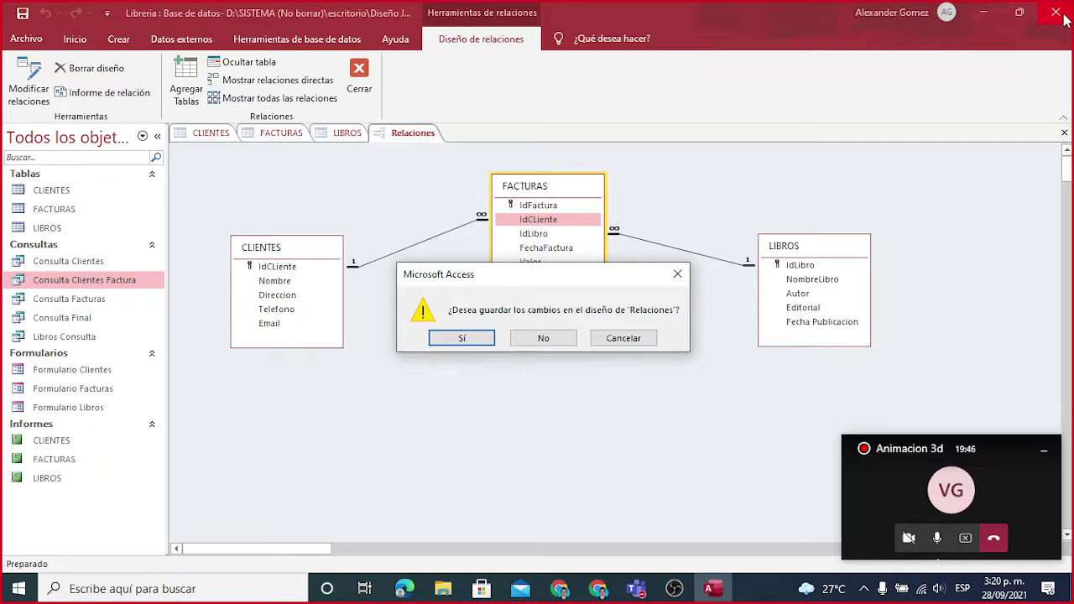
left_click(532, 344)
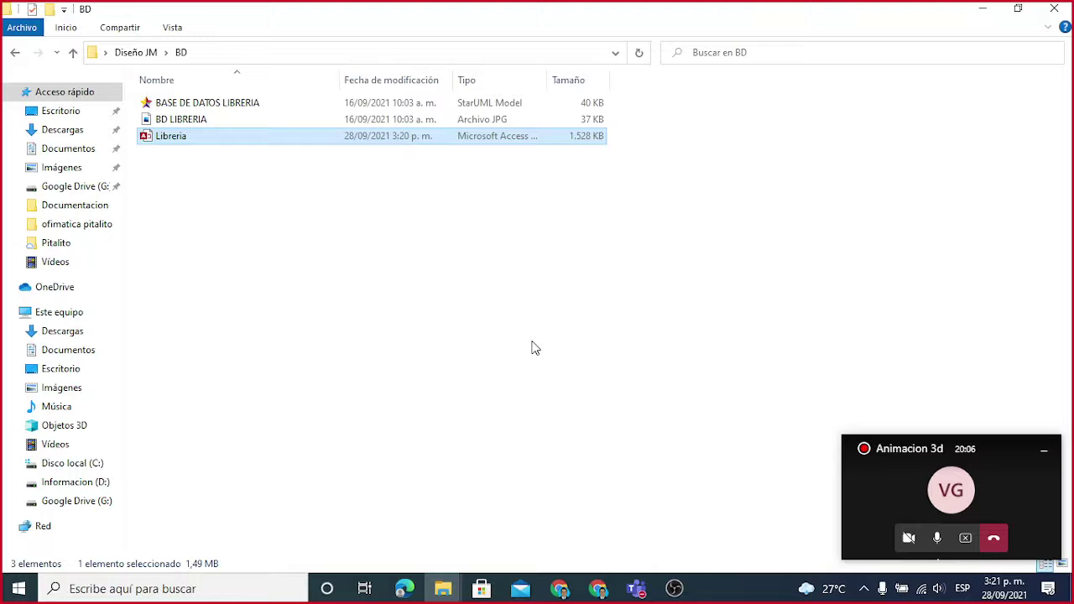
left_click(983, 8)
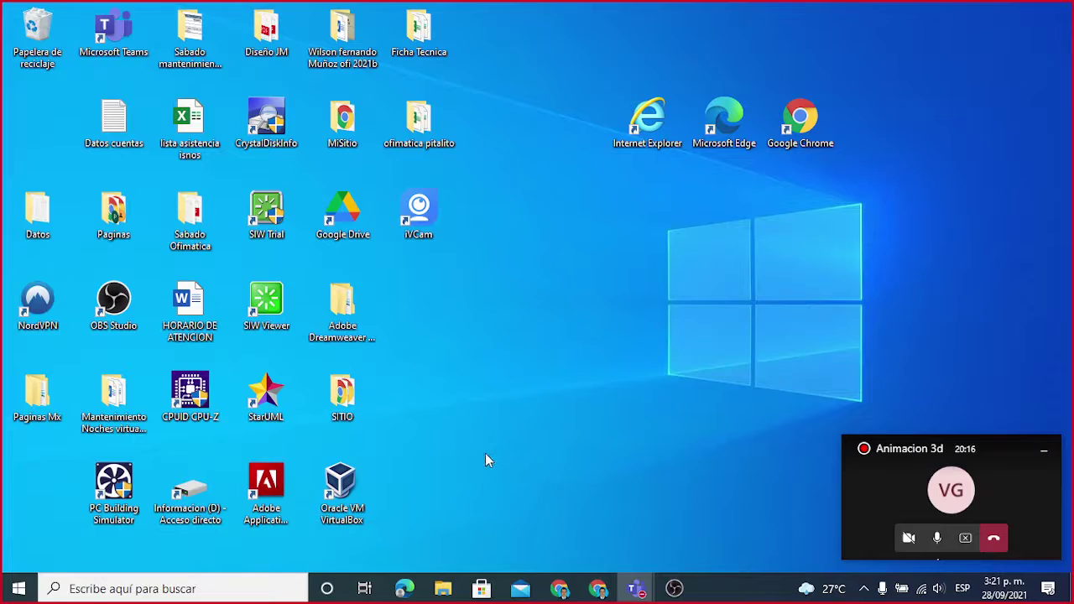
Step: Switch to Chrome's downloads, show ANIMACION 3D.pdf in its folder, and open it in a maximized Edge window
left_click(603, 590)
left_click(609, 592)
left_click(608, 592)
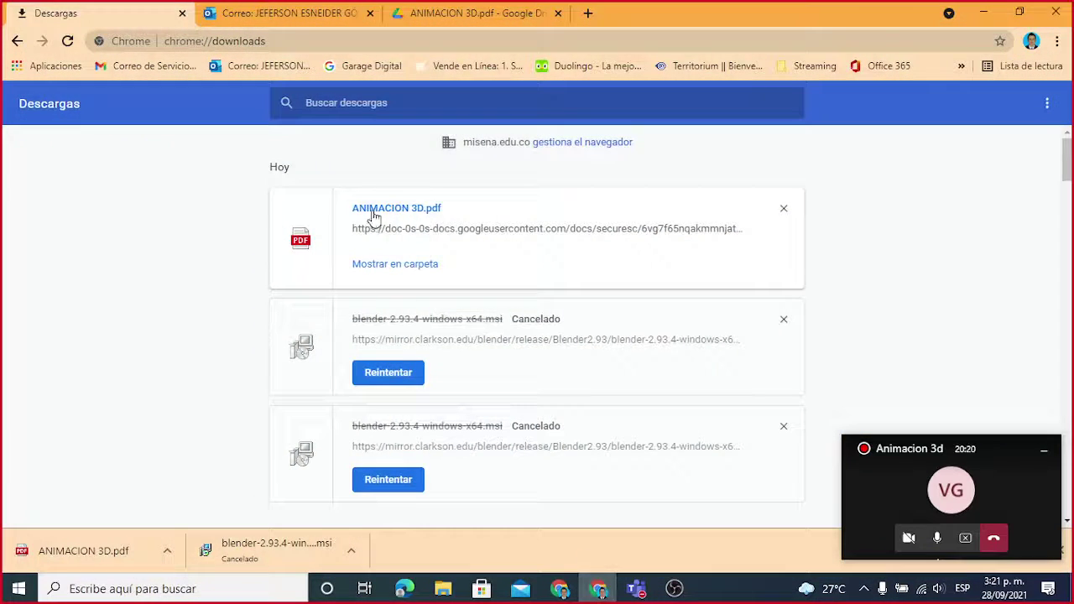
left_click(403, 264)
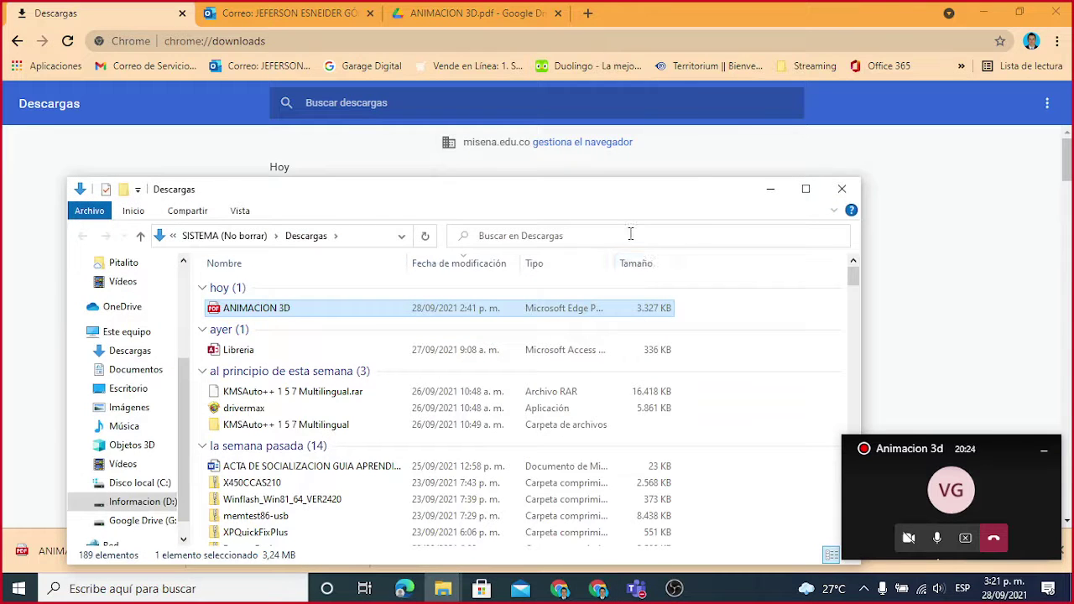
key("Return")
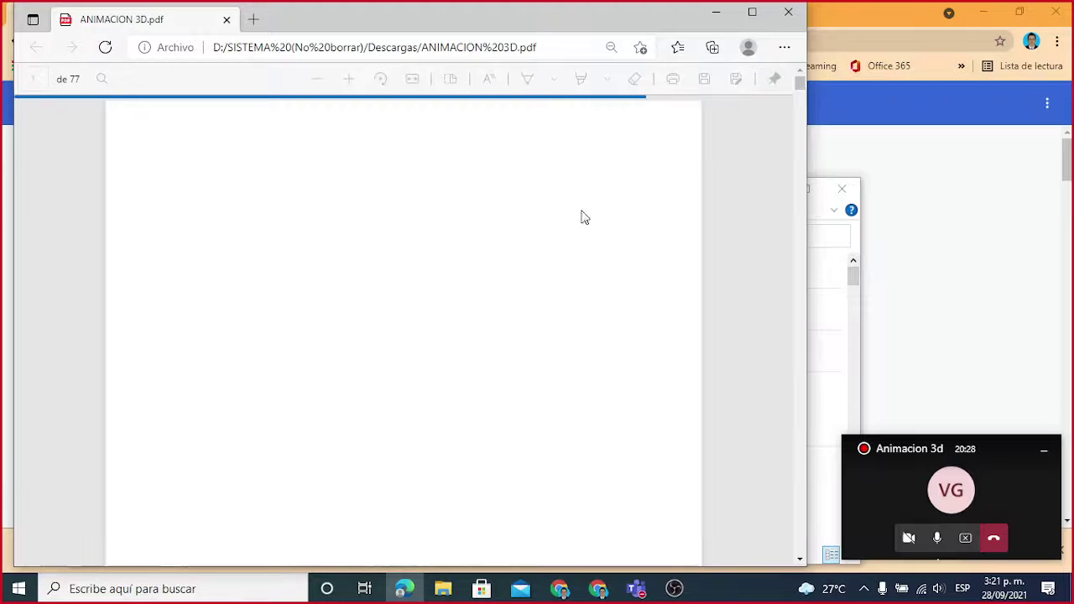
left_click(752, 12)
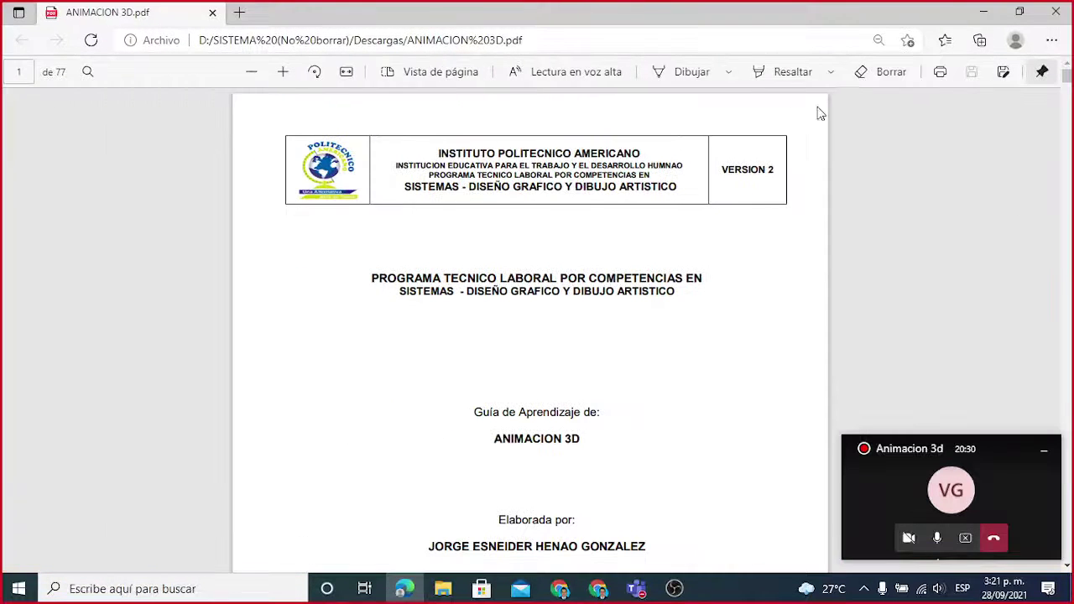
Step: Review the enlarged cover and opening pages of the ANIMACION 3D learning guide up to page 3
left_click(283, 72)
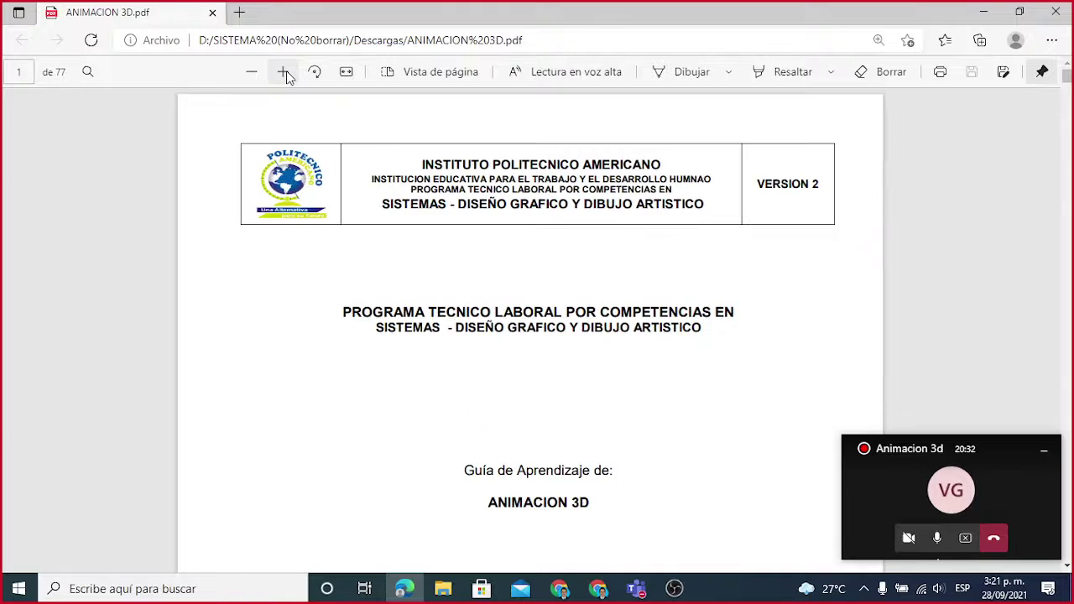
left_click(284, 72)
left_click(284, 72)
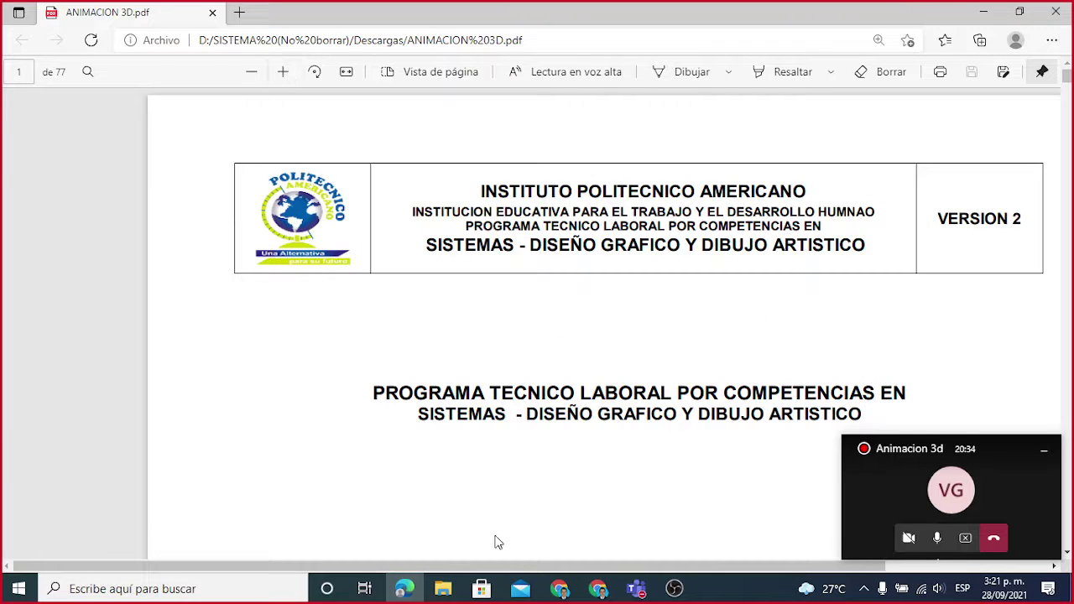
left_click_drag(486, 568, 600, 568)
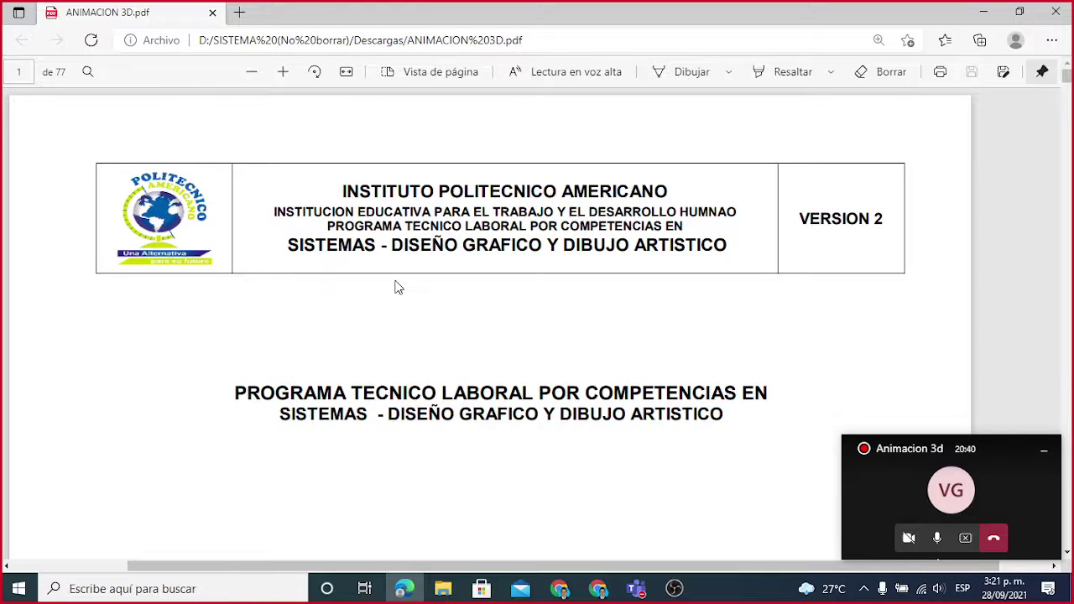
scroll(398, 286, "down", 3)
scroll(453, 296, "down", 5)
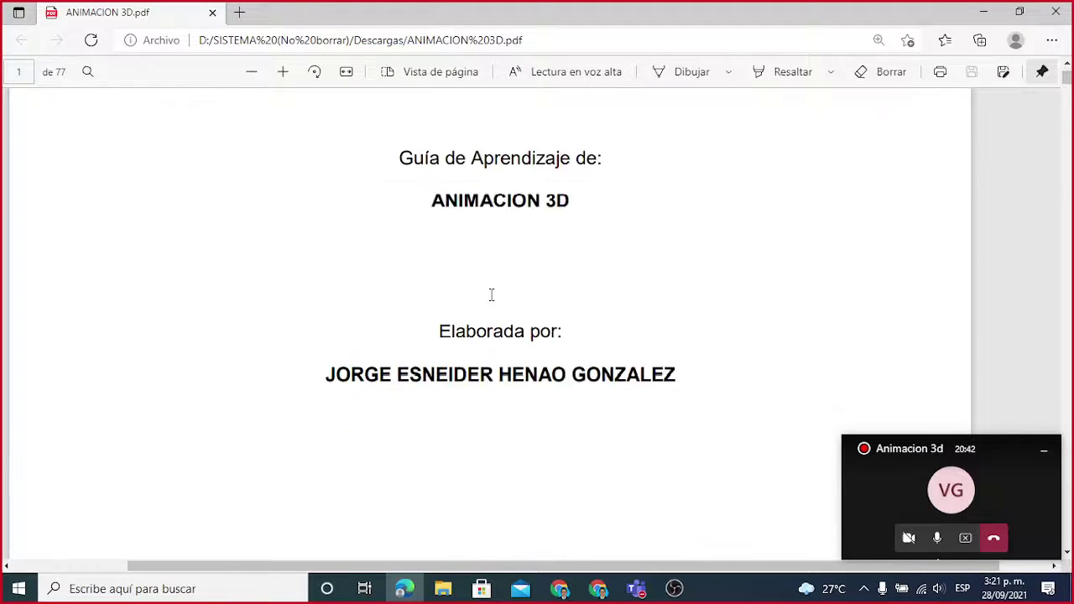
scroll(502, 300, "down", 10)
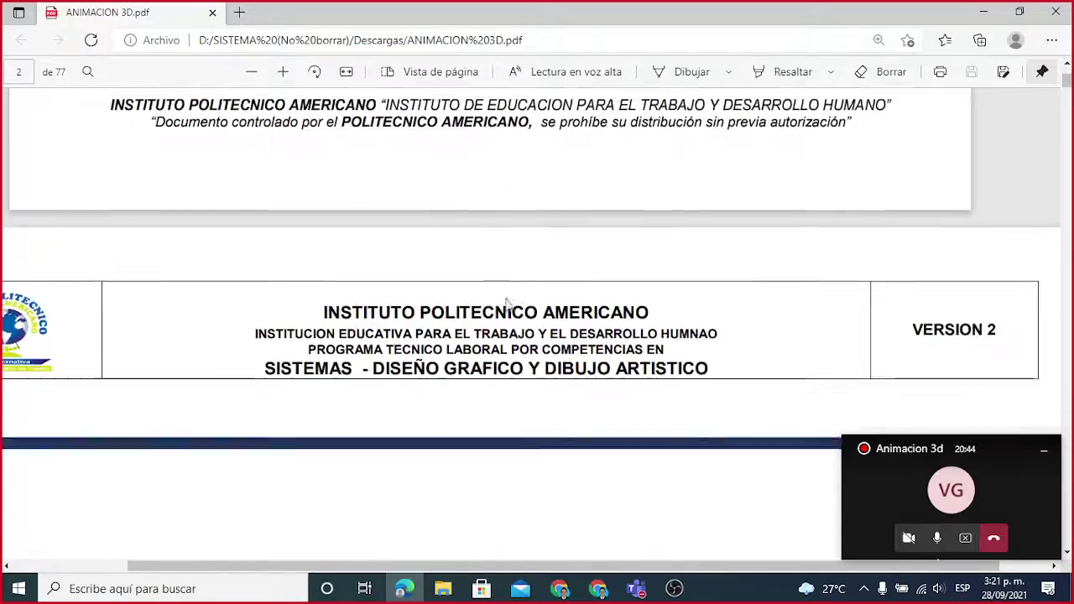
scroll(510, 293, "down", 15)
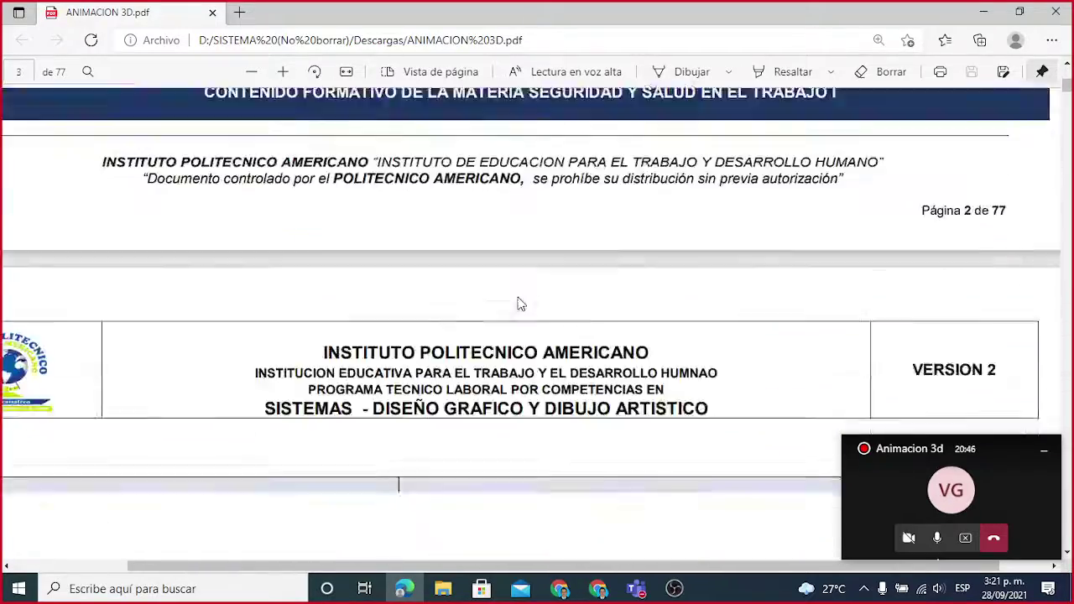
Step: Examine the units and competencies table on page 3, covering both its unit descriptions and its competency descriptions
scroll(521, 301, "up", 1)
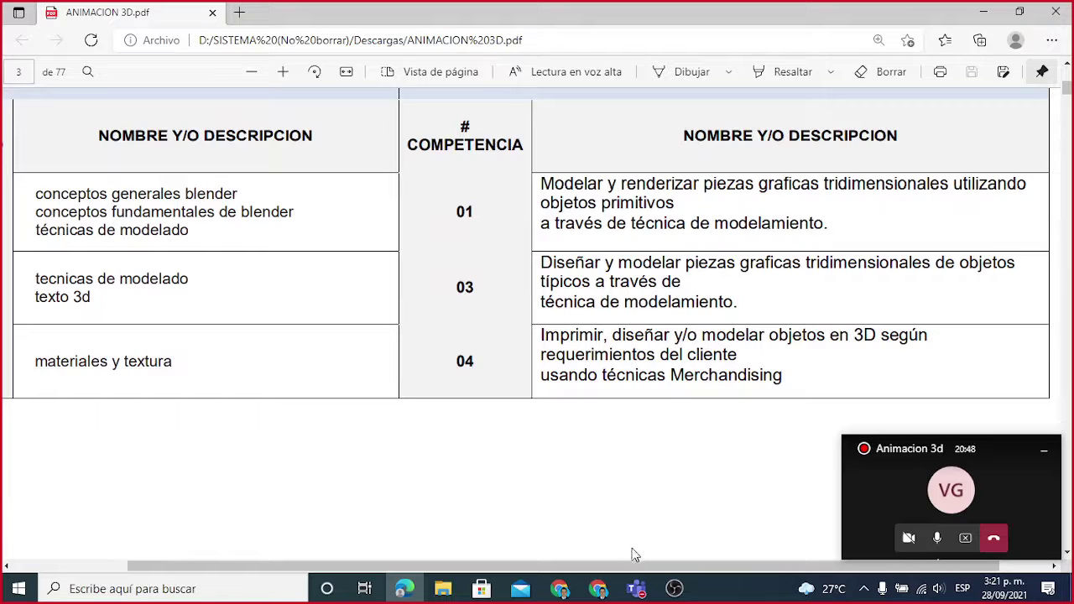
left_click_drag(632, 567, 582, 574)
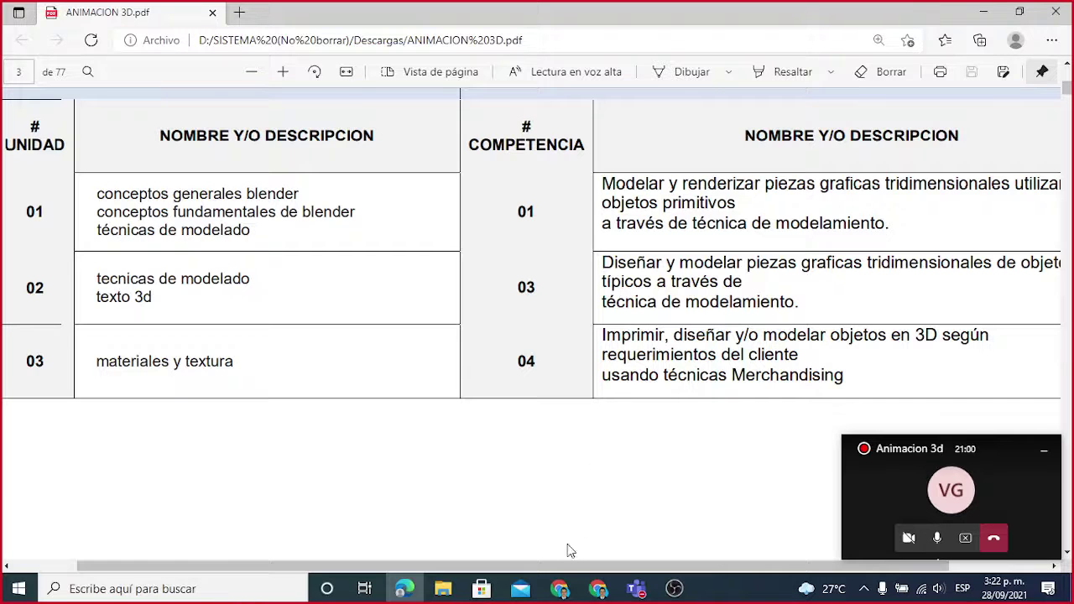
left_click_drag(566, 567, 628, 569)
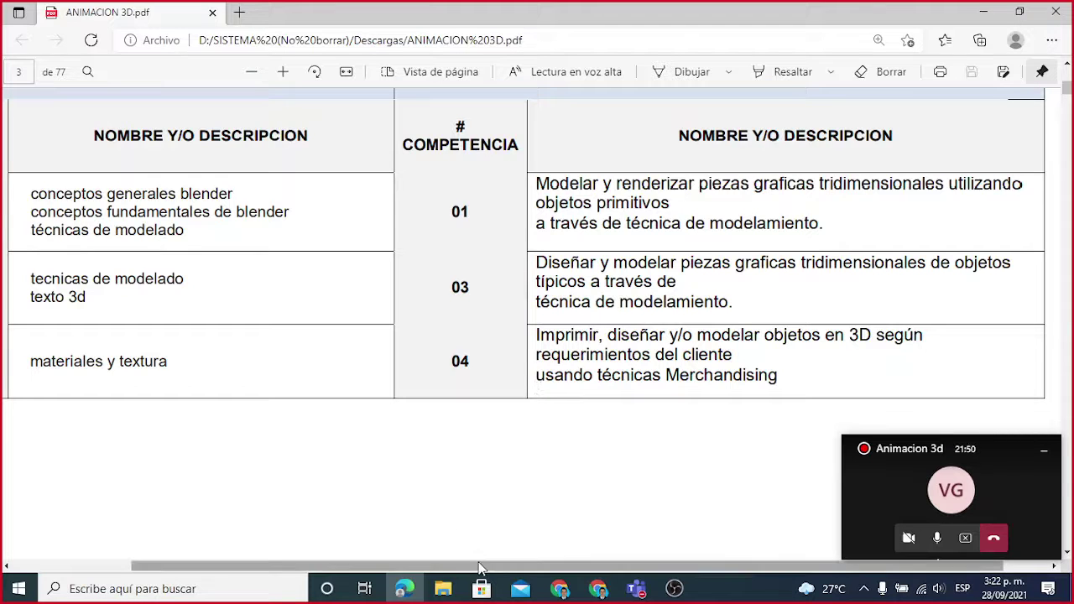
left_click_drag(479, 569, 404, 569)
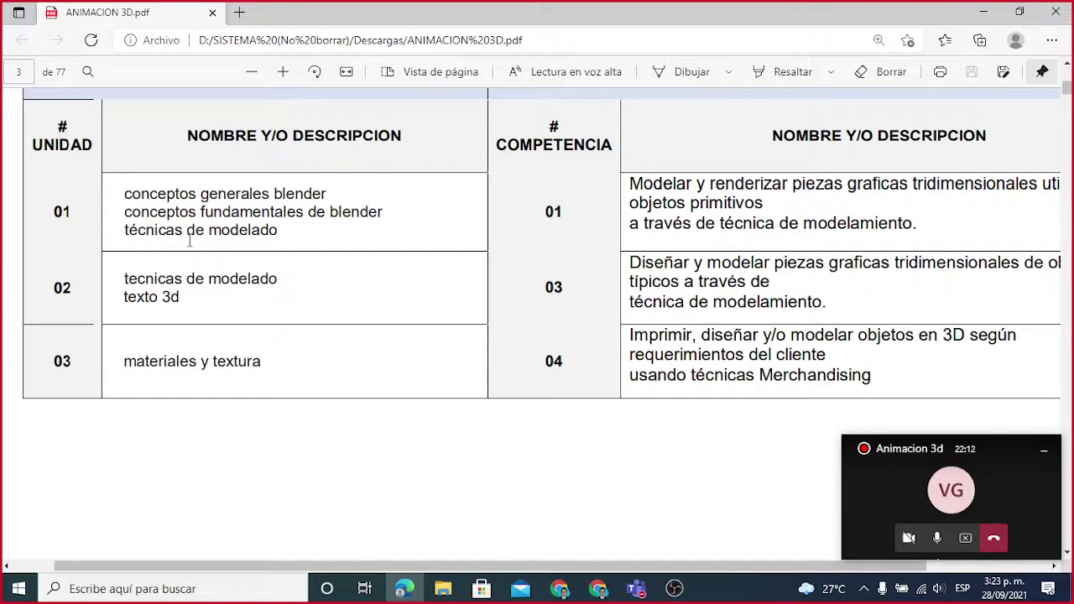
Step: Check the Animacion 3d Teams meeting window and minimize it to return to the guide
left_click(932, 467)
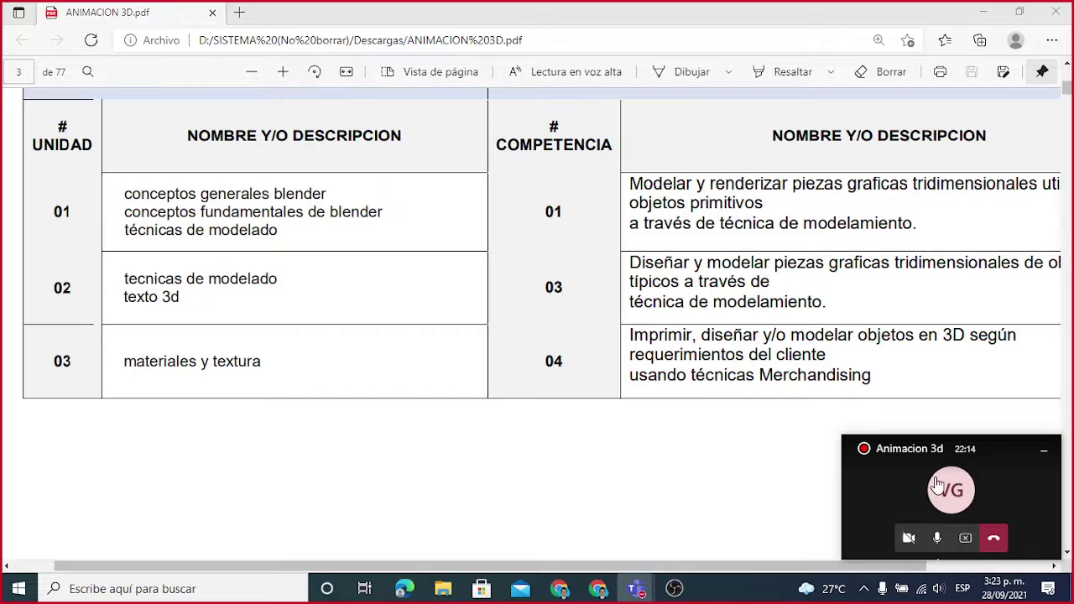
left_click(934, 477)
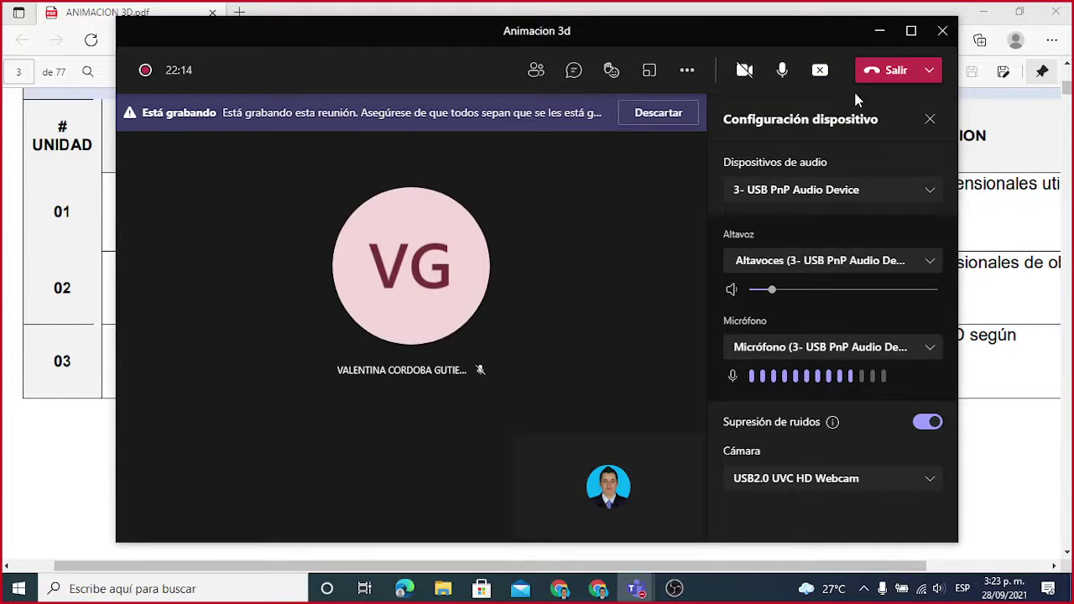
left_click(880, 31)
Step: Browse the guide from the labour competency and objective sections to Conceptos Generales of Módulo 1 on page 6
scroll(487, 242, "down", 1)
scroll(487, 242, "down", 10)
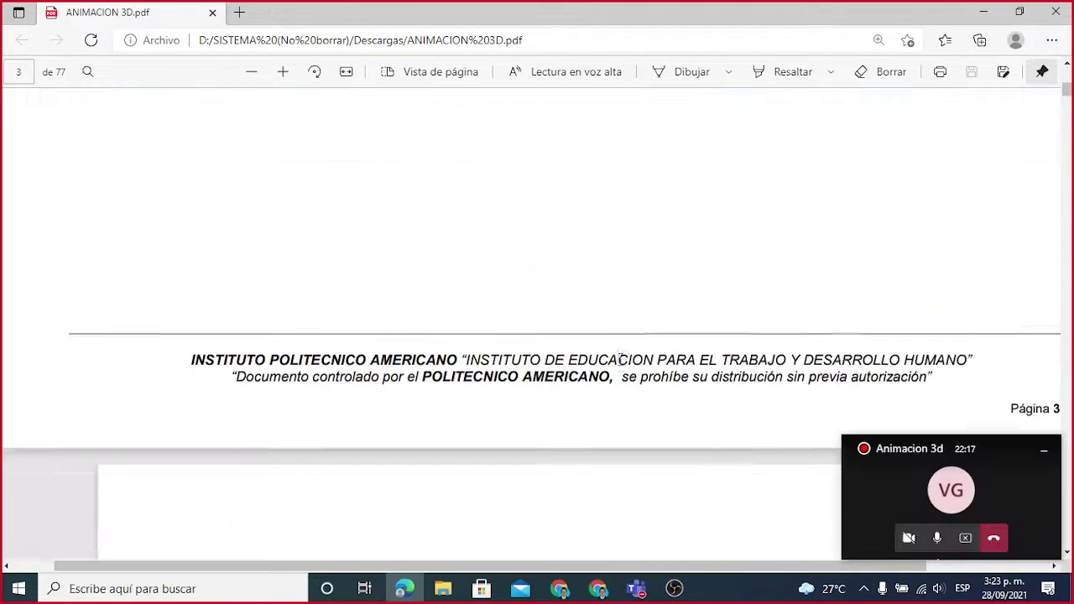
scroll(642, 314, "down", 15)
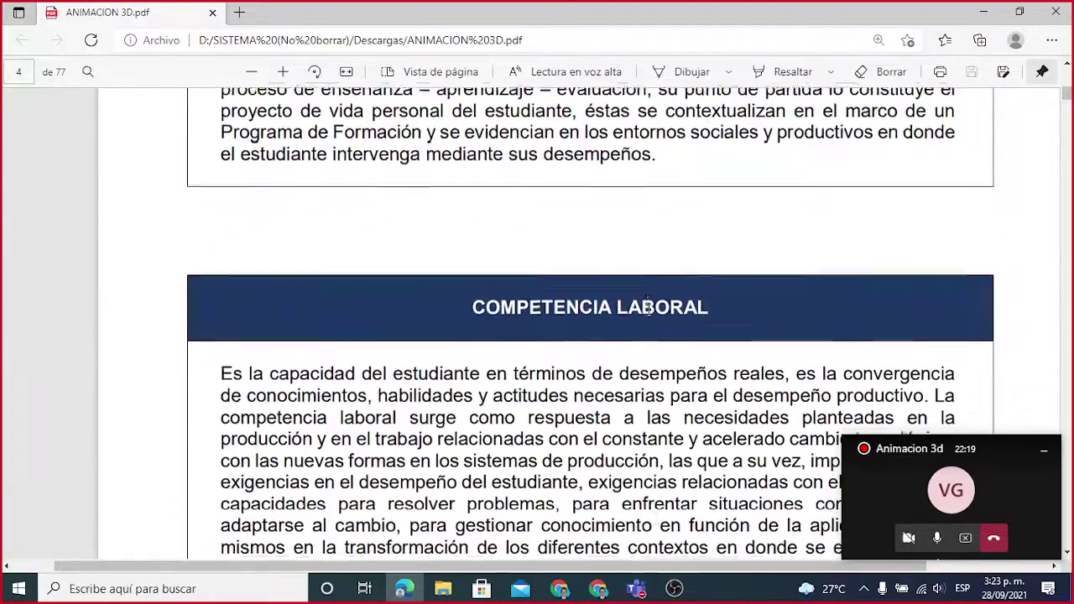
scroll(663, 307, "down", 10)
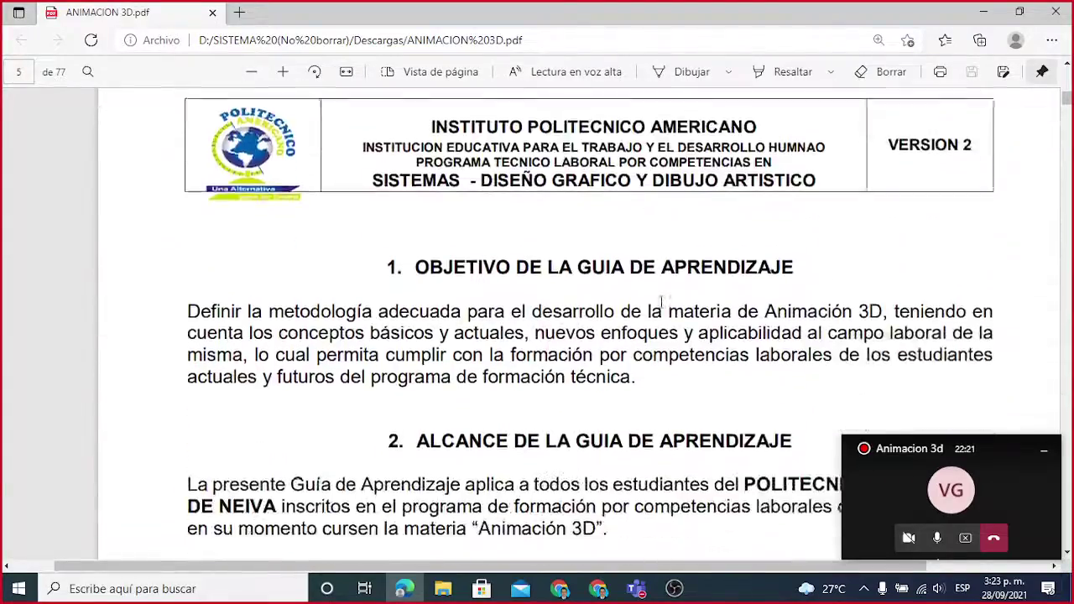
scroll(663, 308, "down", 10)
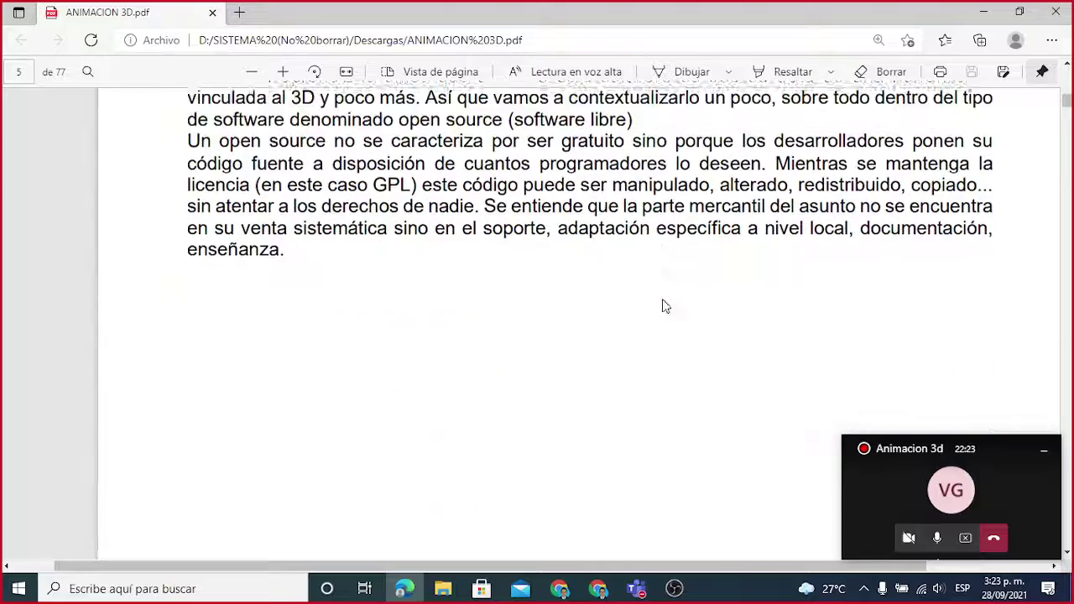
scroll(671, 301, "down", 5)
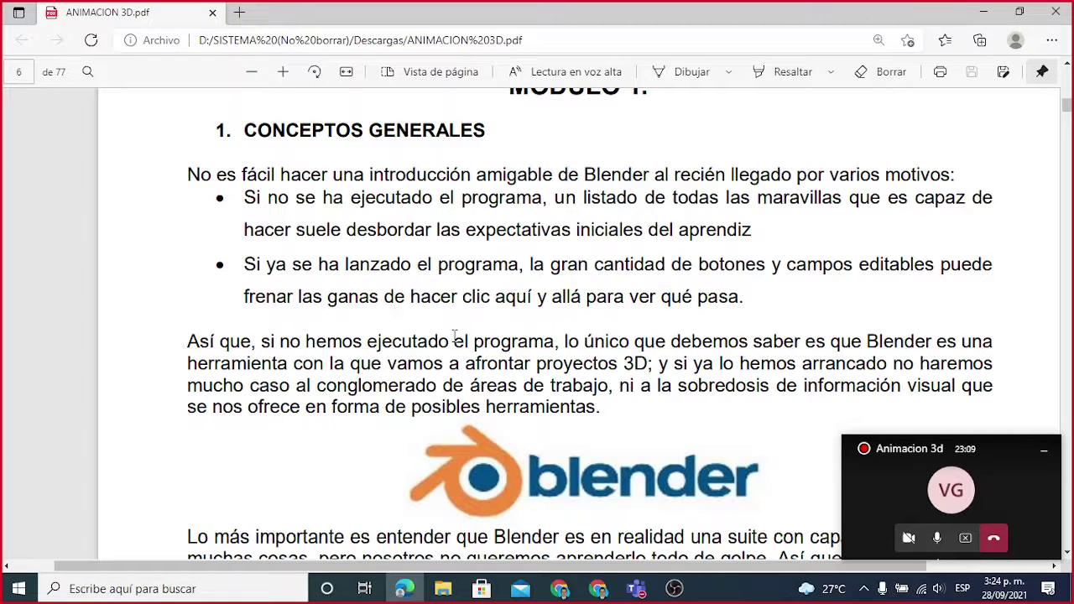
Step: Read the Conceptos Generales section on page 6 of the guide, covering Blender's introduction and the history of its code and foundation
scroll(392, 319, "down", 1)
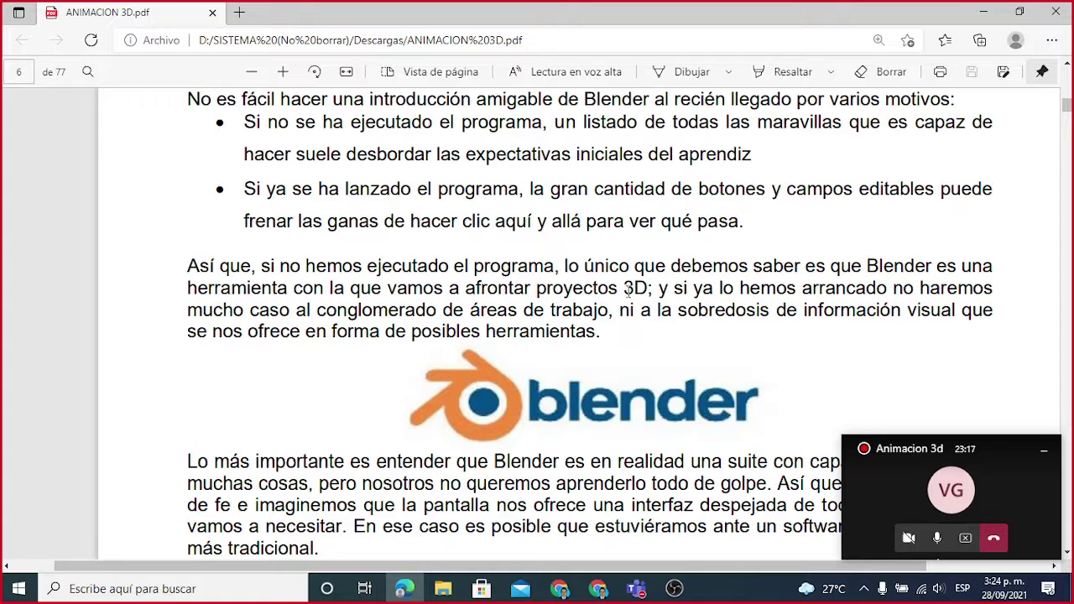
scroll(662, 293, "down", 1)
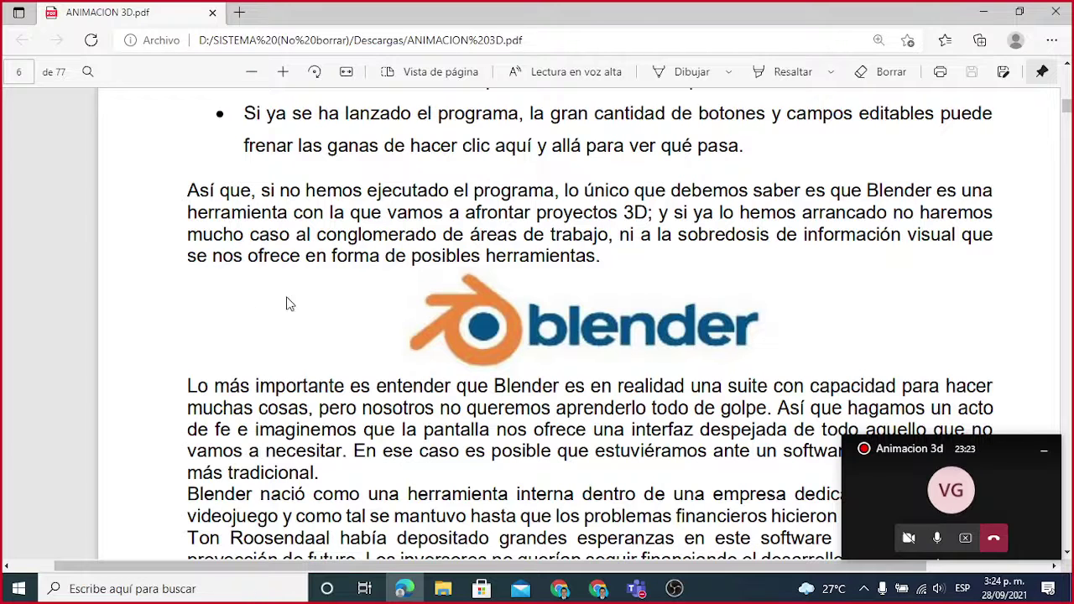
scroll(351, 264, "down", 1)
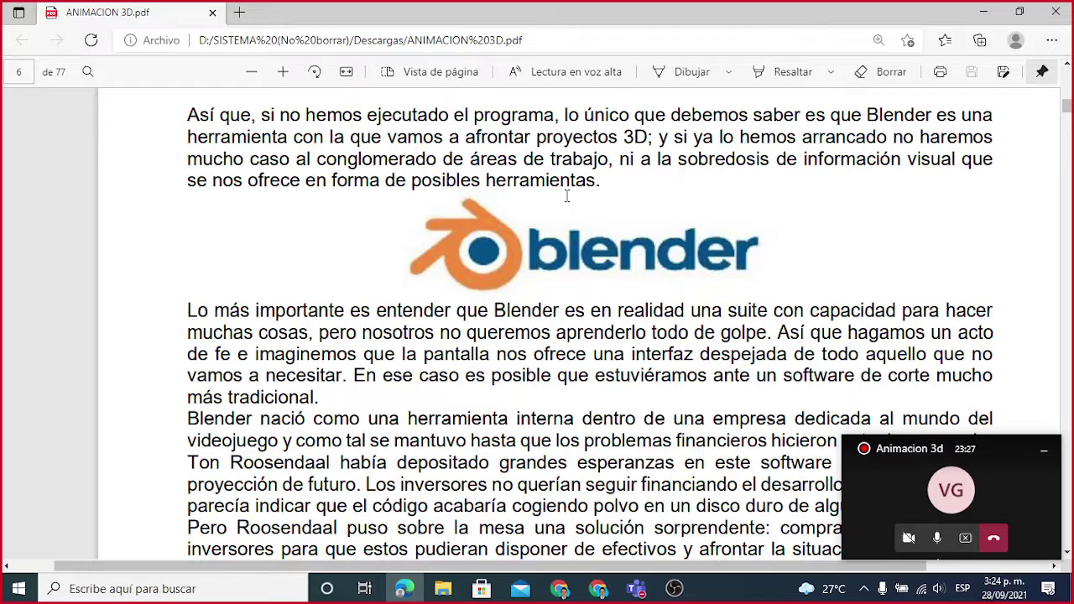
scroll(568, 196, "down", 1)
scroll(553, 196, "down", 1)
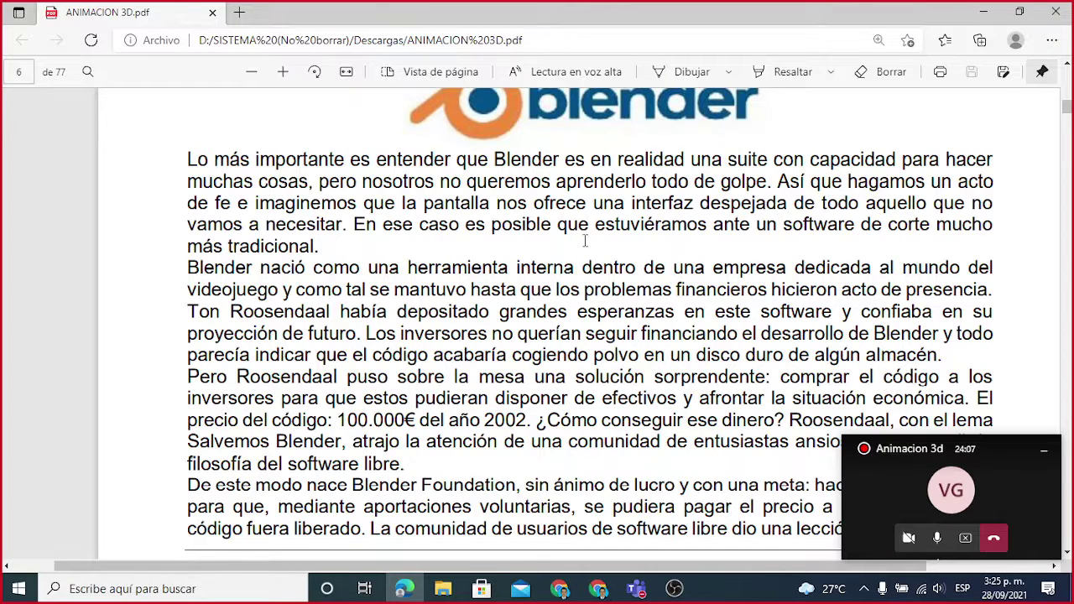
scroll(584, 241, "down", 1)
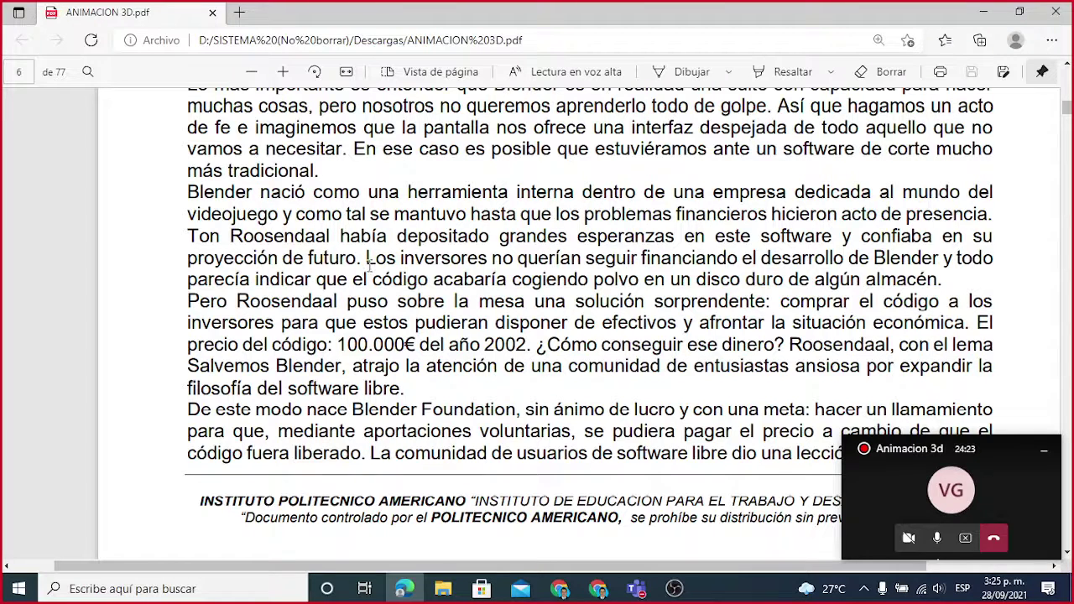
scroll(792, 257, "down", 1)
scroll(804, 251, "down", 1)
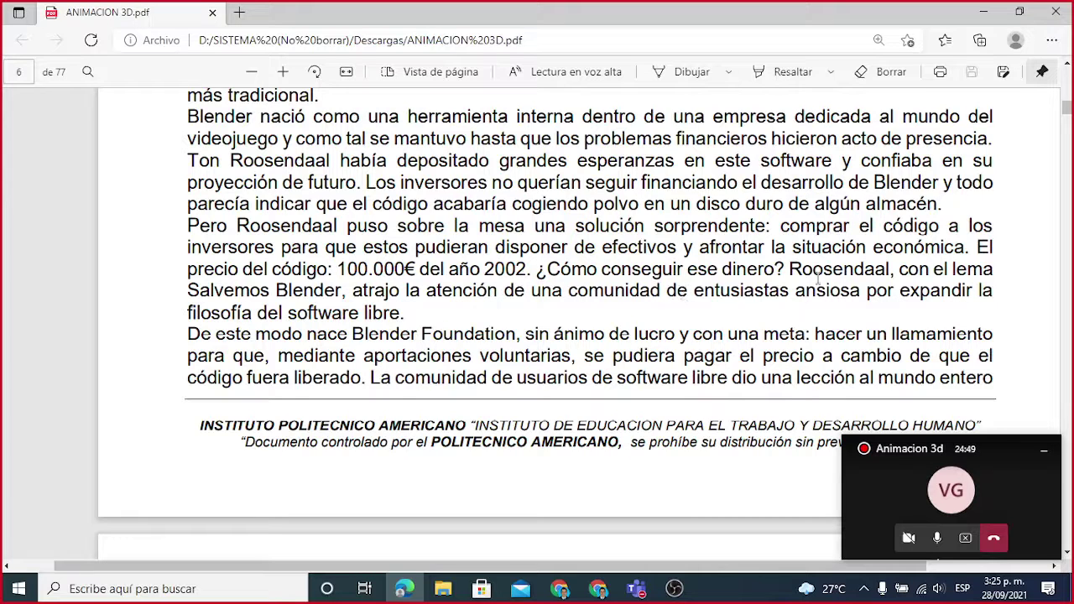
scroll(371, 315, "down", 1)
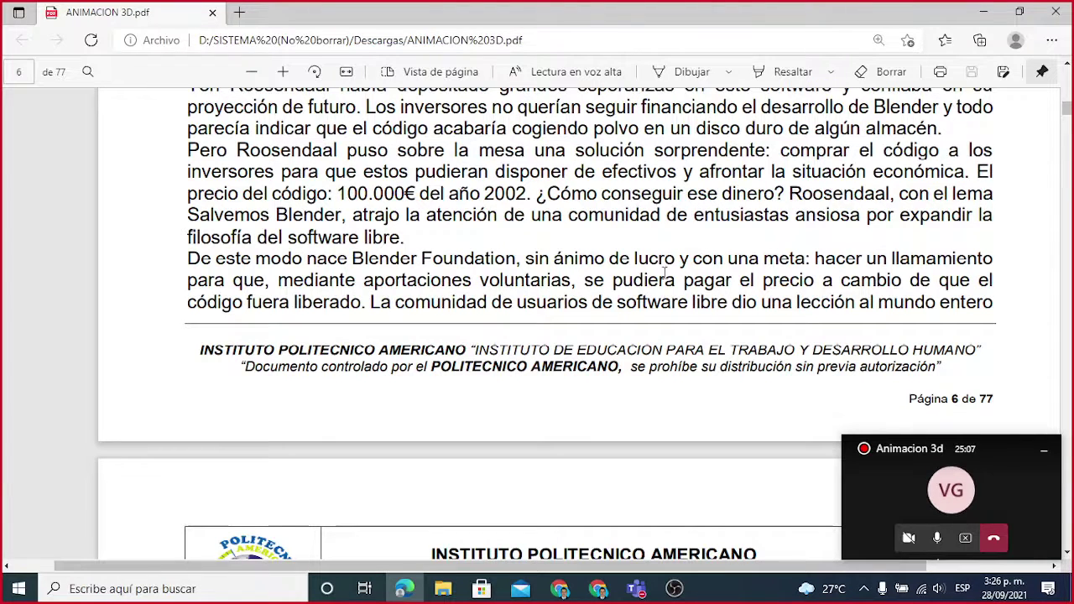
Step: Review page 7 of the guide, covering the download, Instalación and Cambio de idioma sections
scroll(695, 242, "down", 1)
scroll(695, 242, "down", 4)
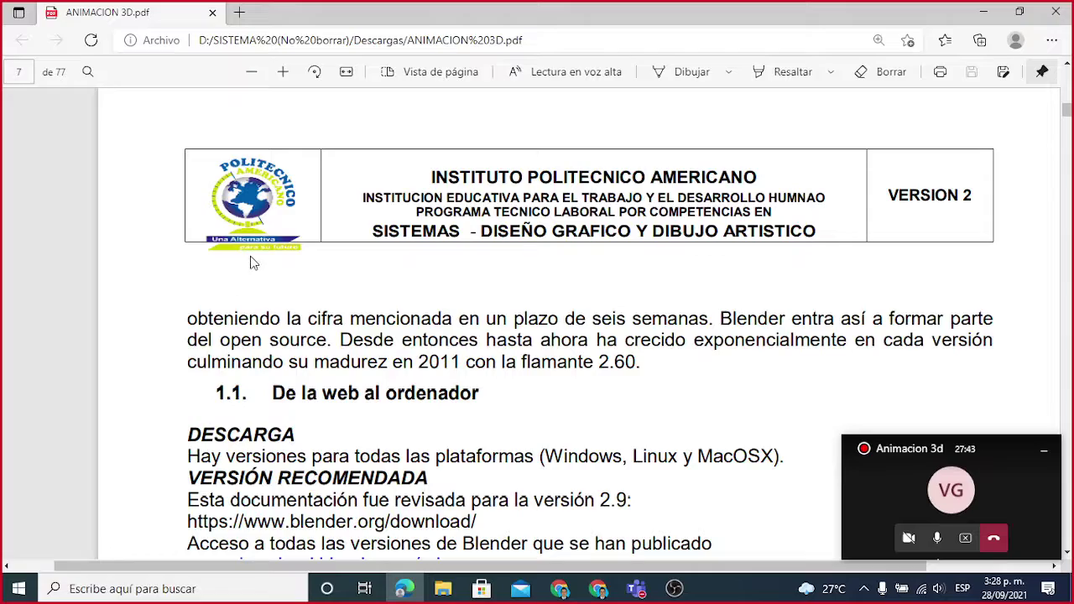
scroll(302, 277, "down", 3)
scroll(303, 273, "down", 3)
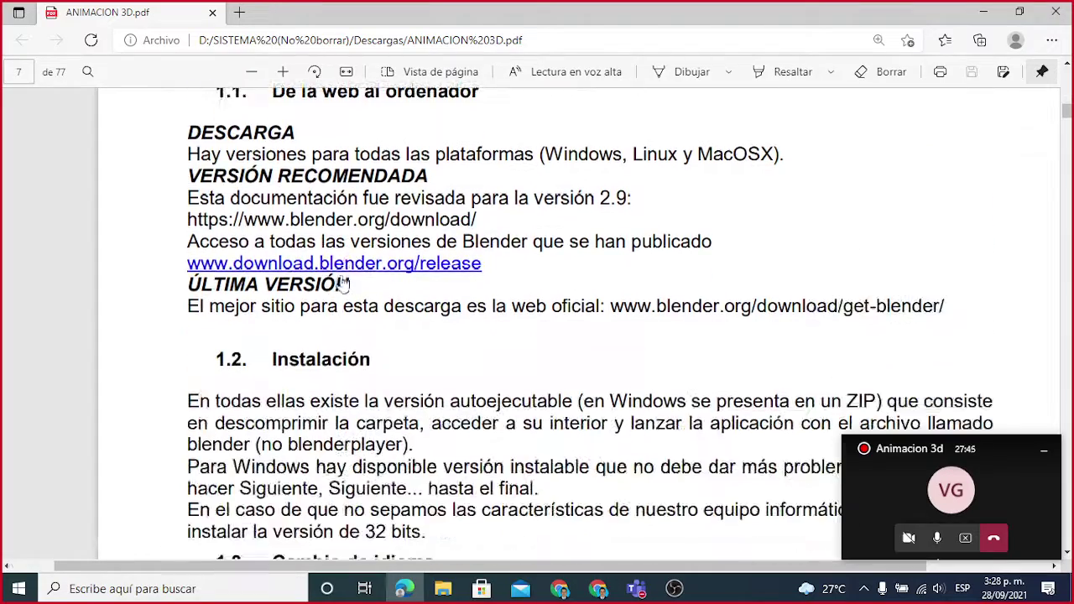
scroll(341, 282, "down", 2)
scroll(342, 281, "down", 5)
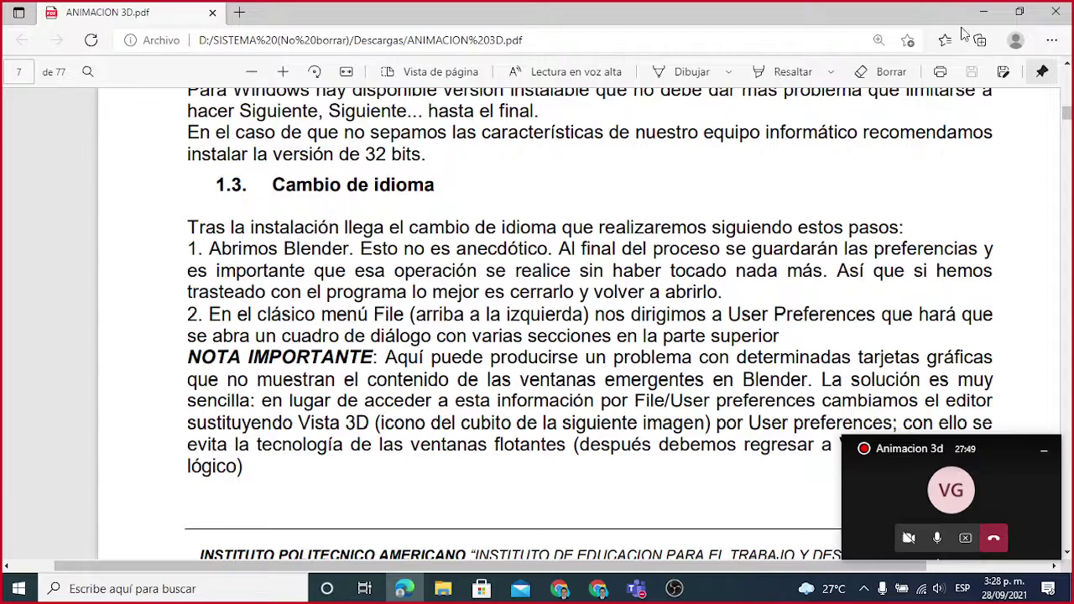
Step: Minimize the guide and Descargas folder windows, and replace Chrome's mail, Drive and downloads tabs with one blank tab
left_click(984, 11)
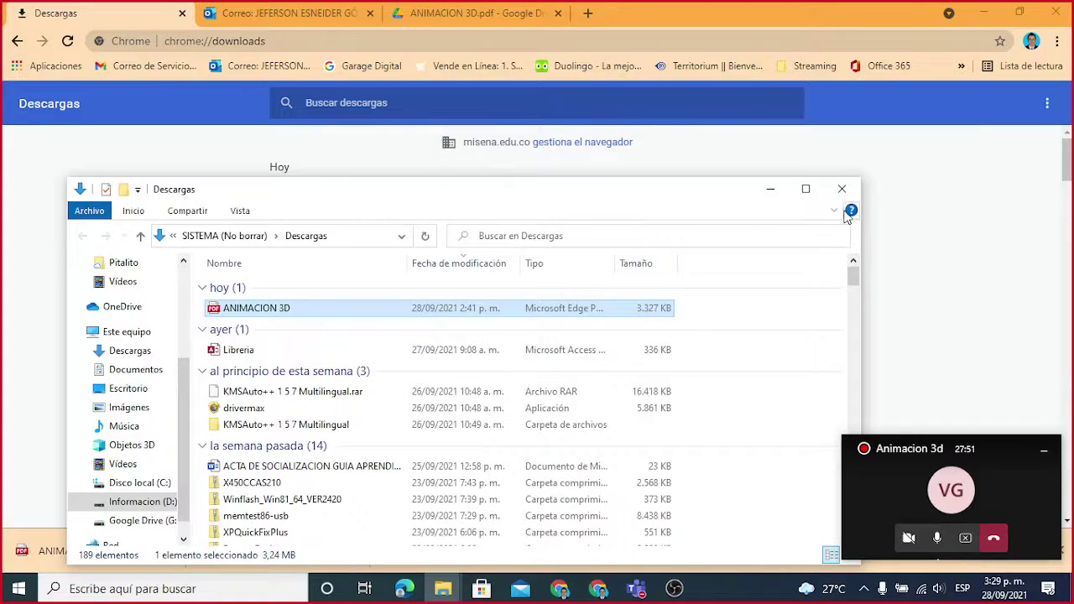
left_click(771, 189)
left_click(264, 12)
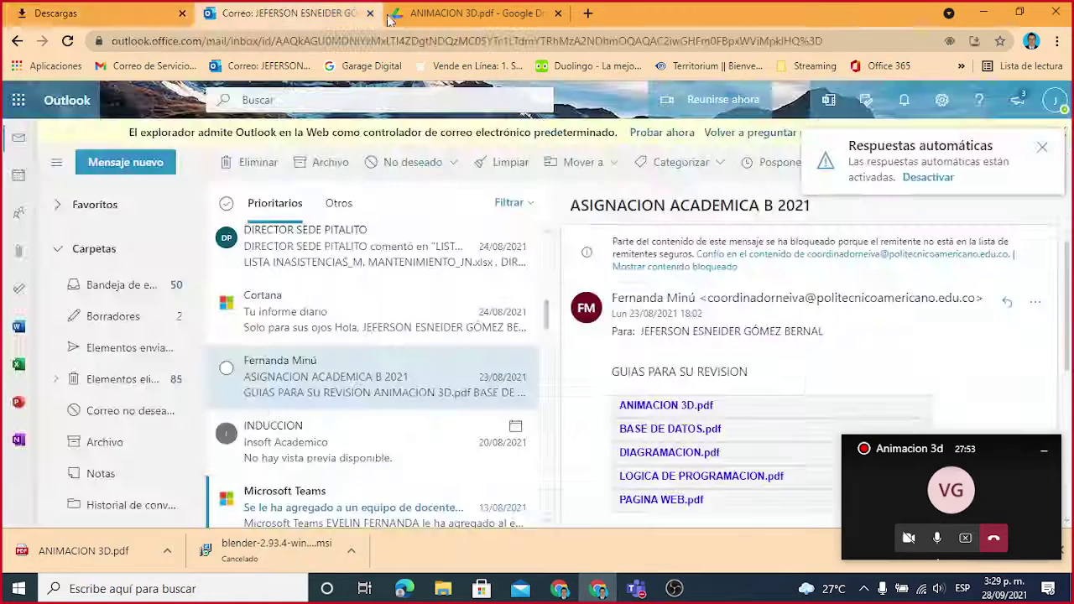
left_click(370, 13)
left_click(370, 12)
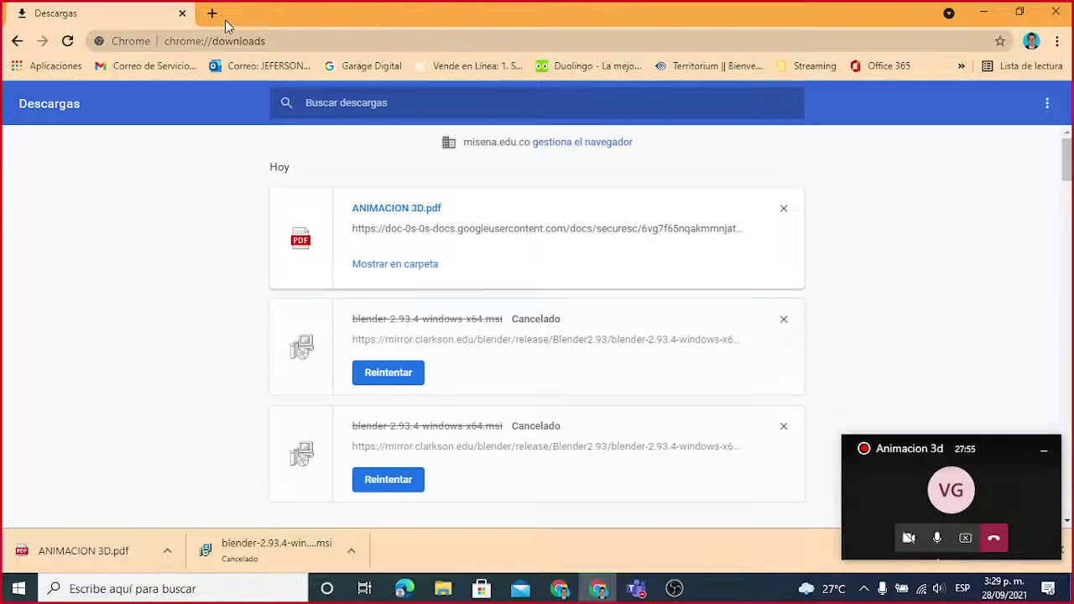
left_click(211, 13)
left_click(182, 13)
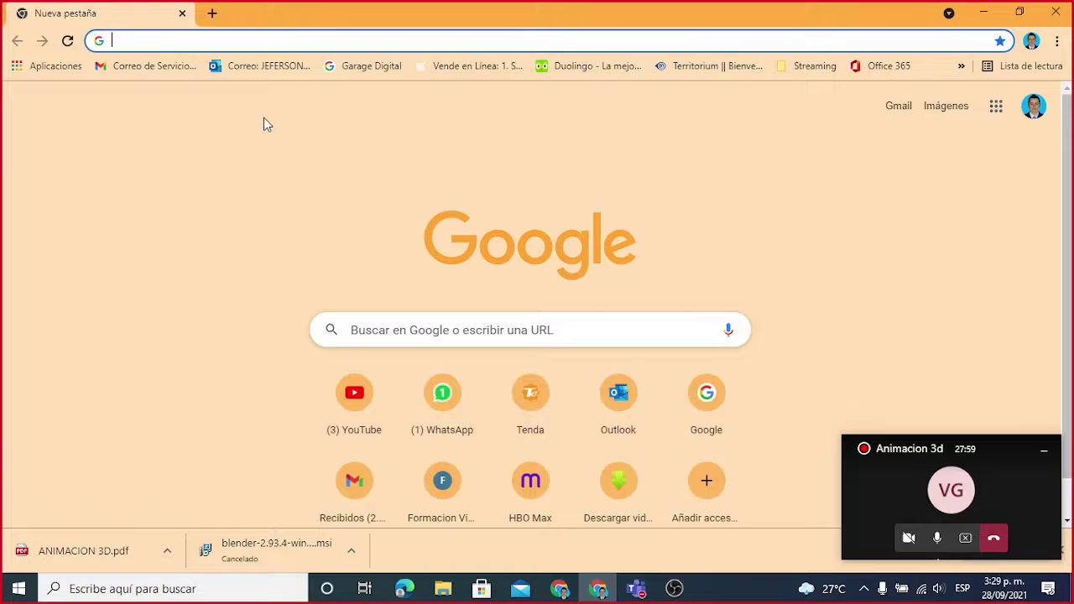
Step: Search Google for "blender" and open the official blender.org home page
type("blender")
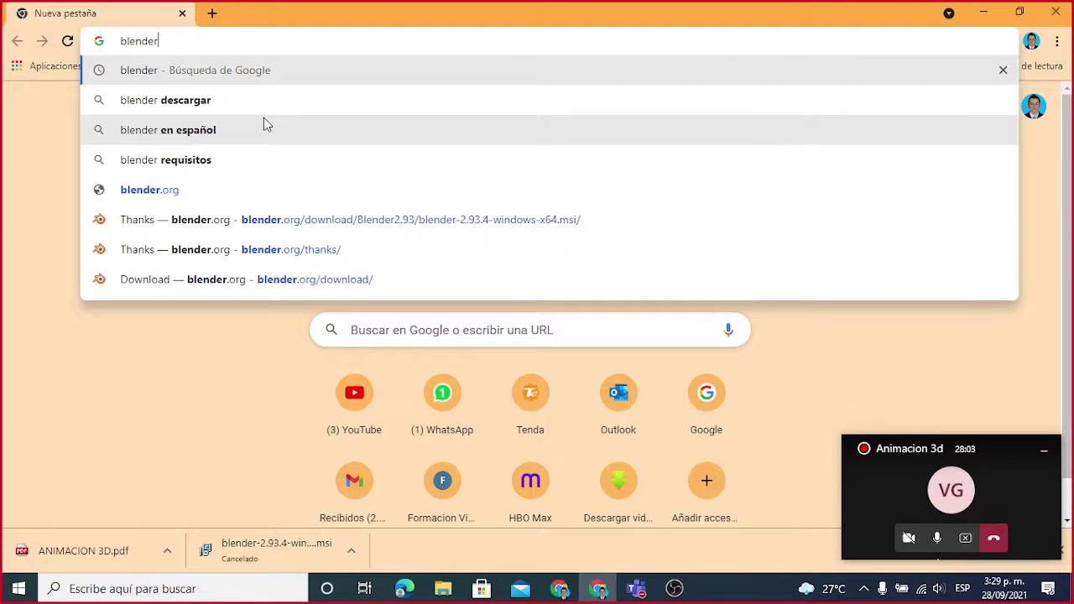
key("Return")
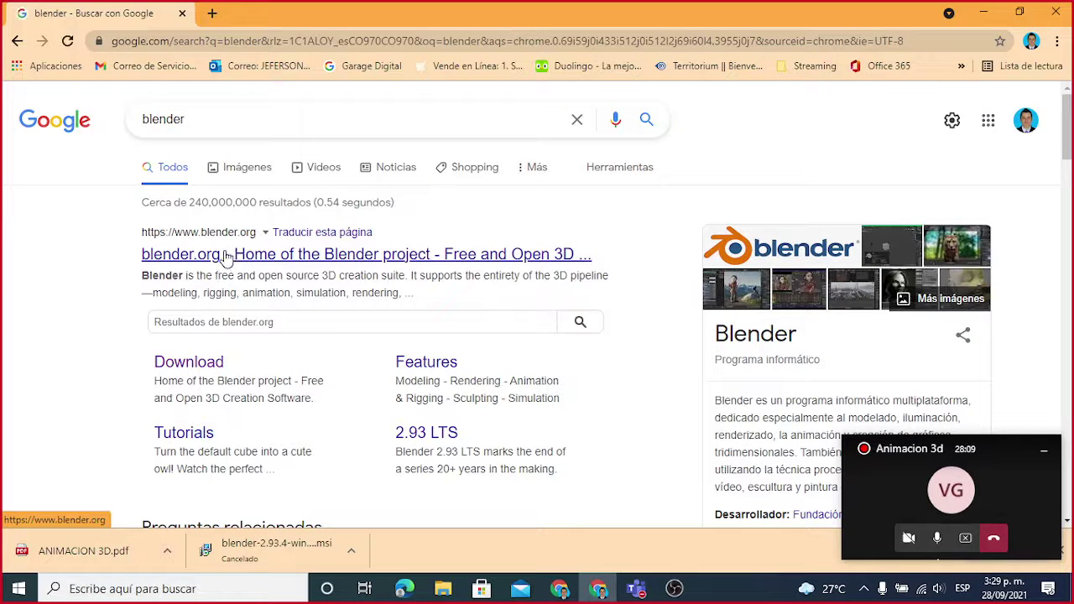
left_click(235, 257)
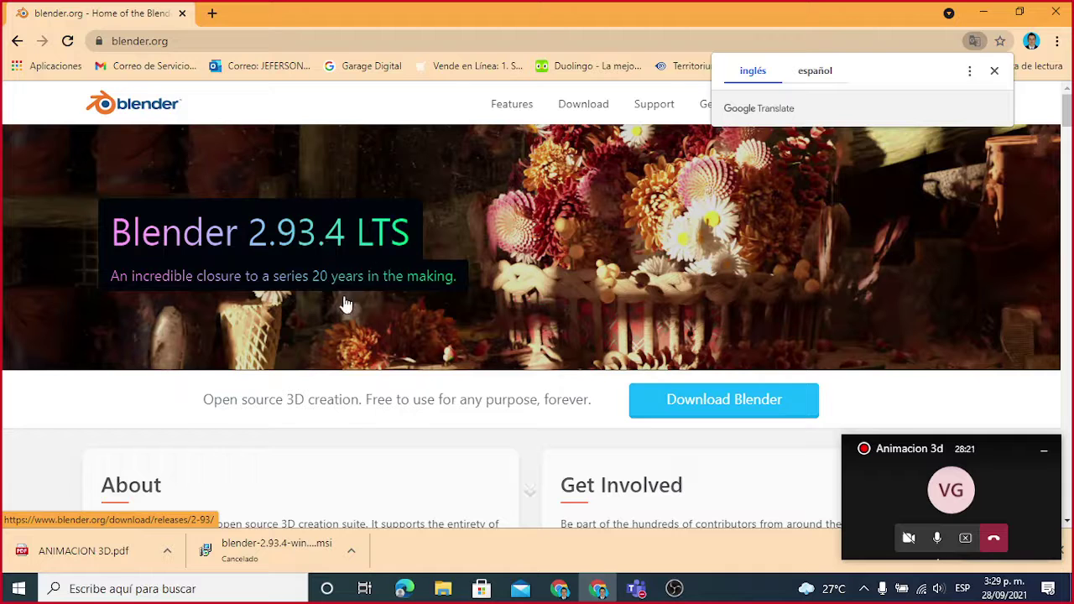
Step: Look over the Blender 2.93.4 LTS home page and open the site's download page
scroll(347, 271, "down", 1)
scroll(359, 288, "up", 1)
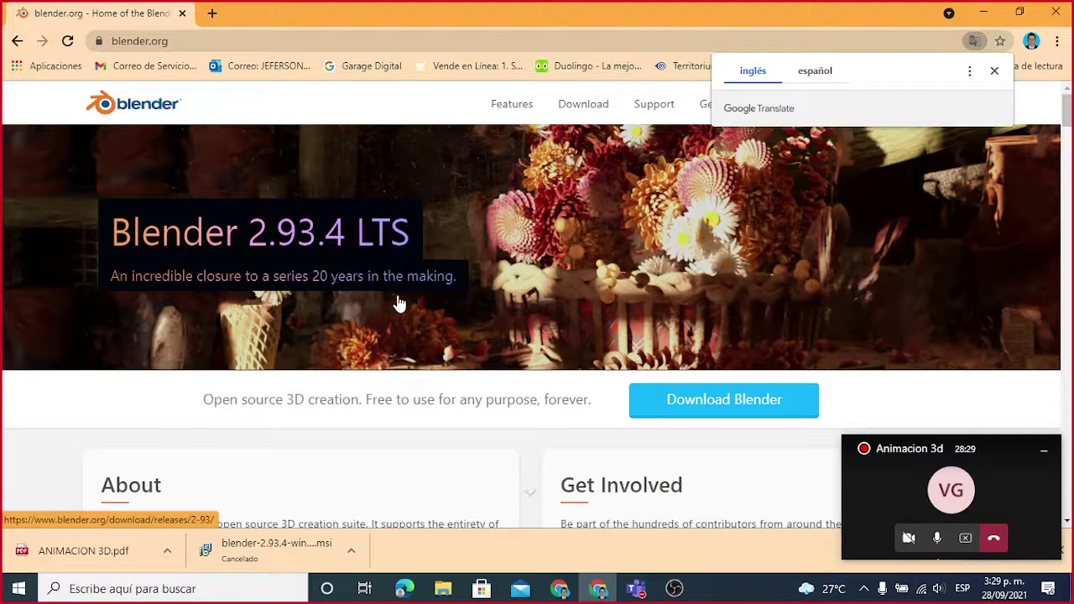
scroll(550, 338, "down", 1)
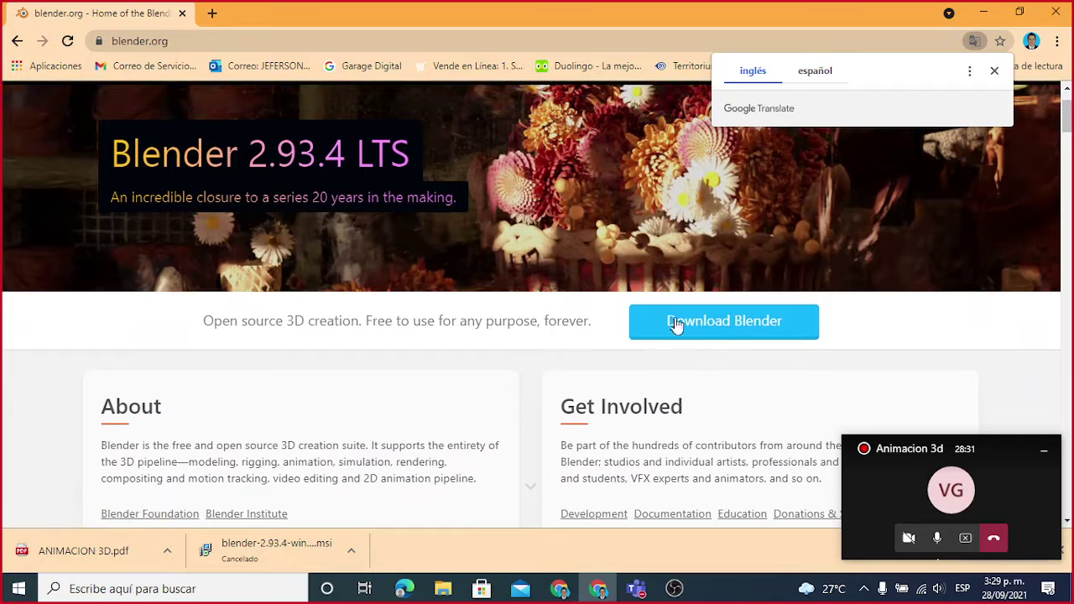
left_click(730, 327)
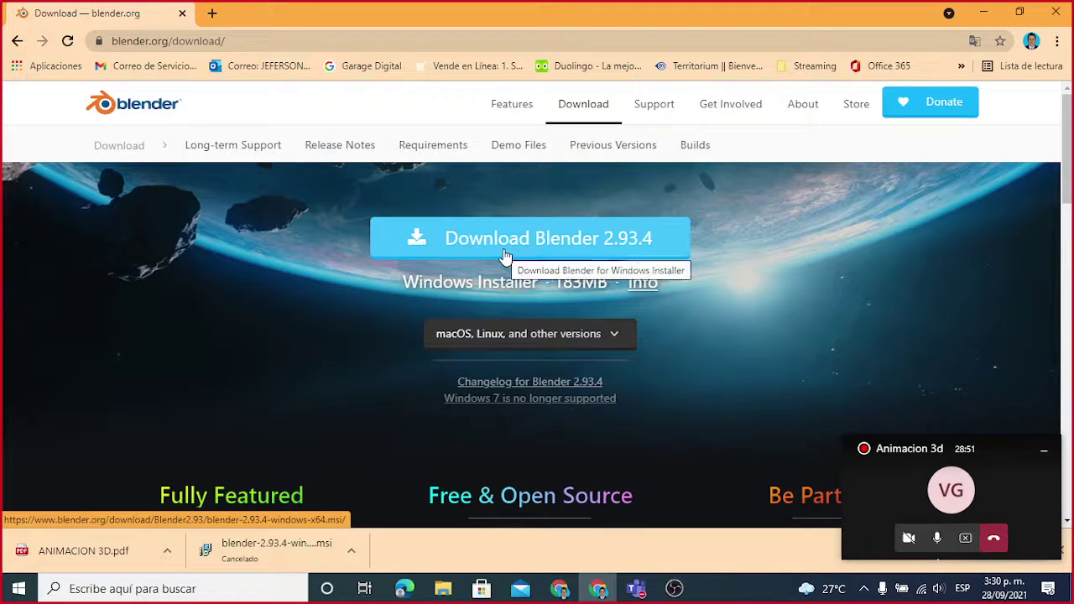
Step: Examine the list of other Blender versions for Windows, macOS and Linux on the download page
left_click(577, 335)
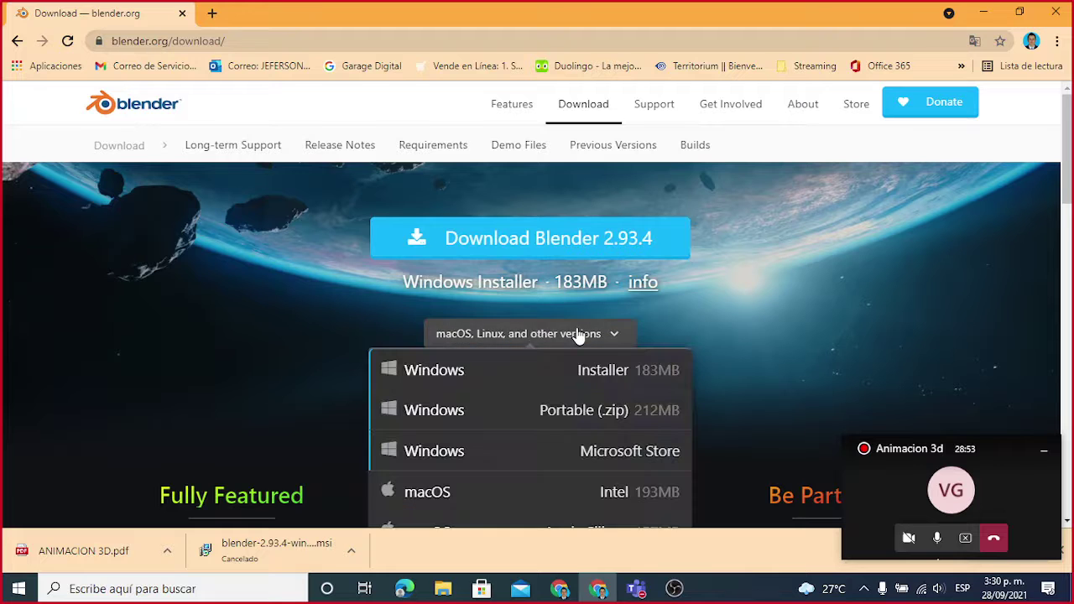
scroll(567, 442, "down", 1)
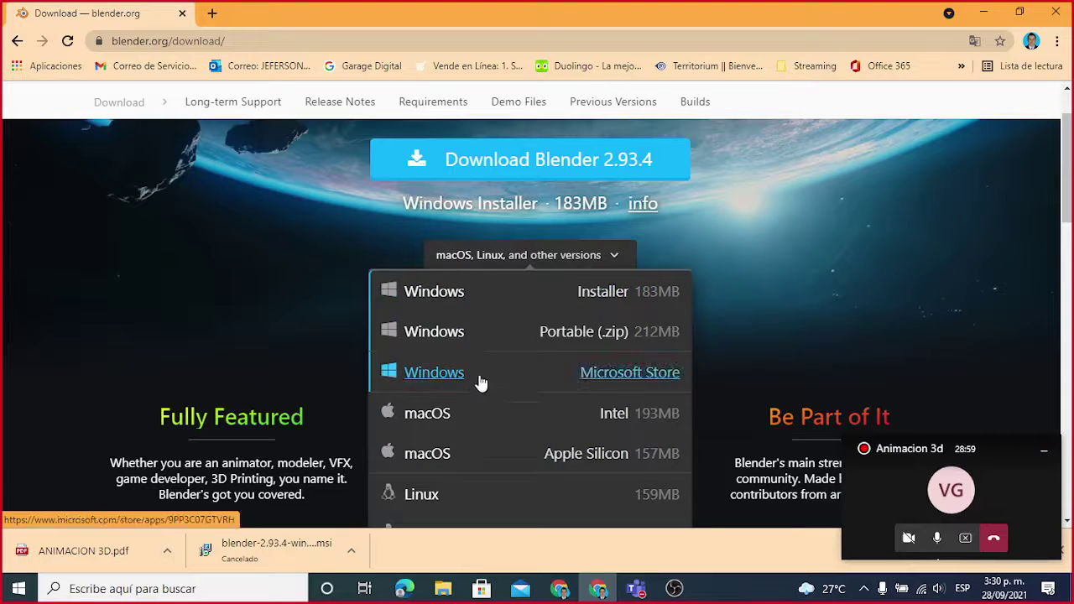
scroll(475, 424, "down", 1)
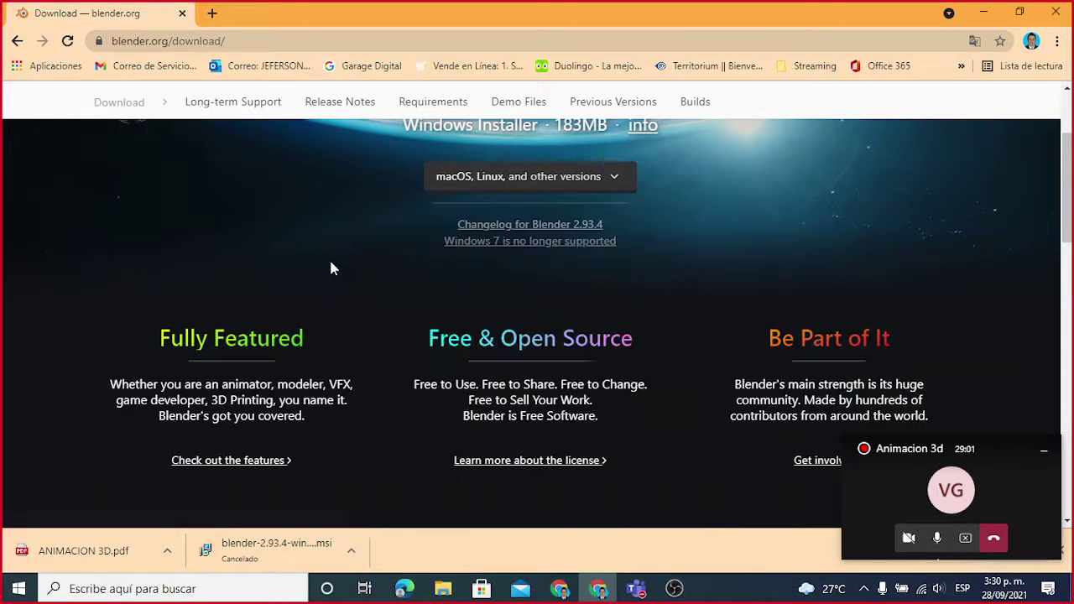
scroll(487, 193, "up", 2)
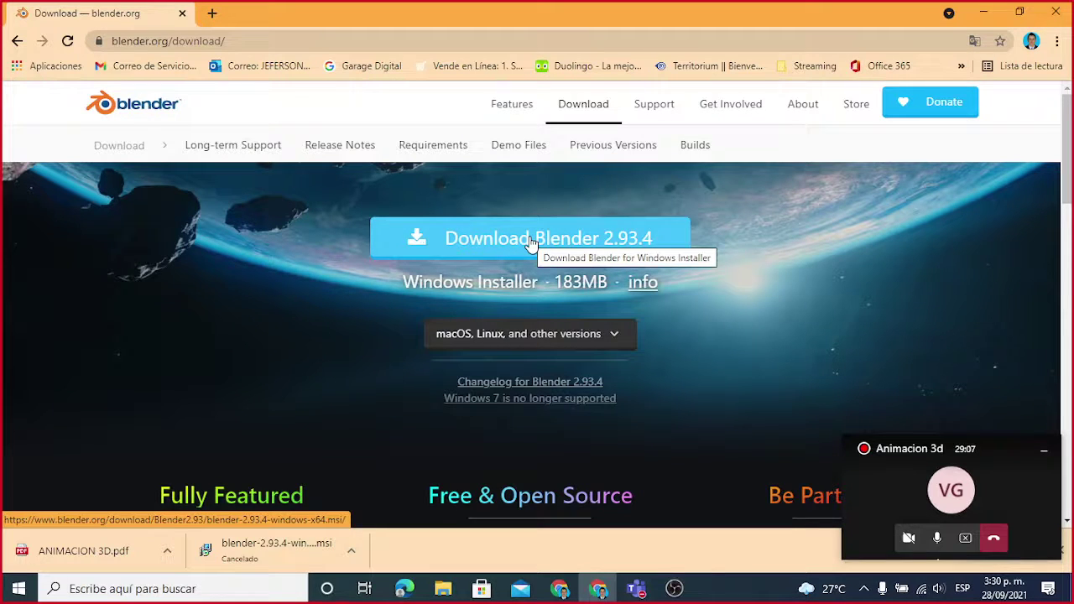
Step: Start downloading the Blender 2.93.4 Windows installer as a demonstration, and cancel the running download
left_click(530, 242)
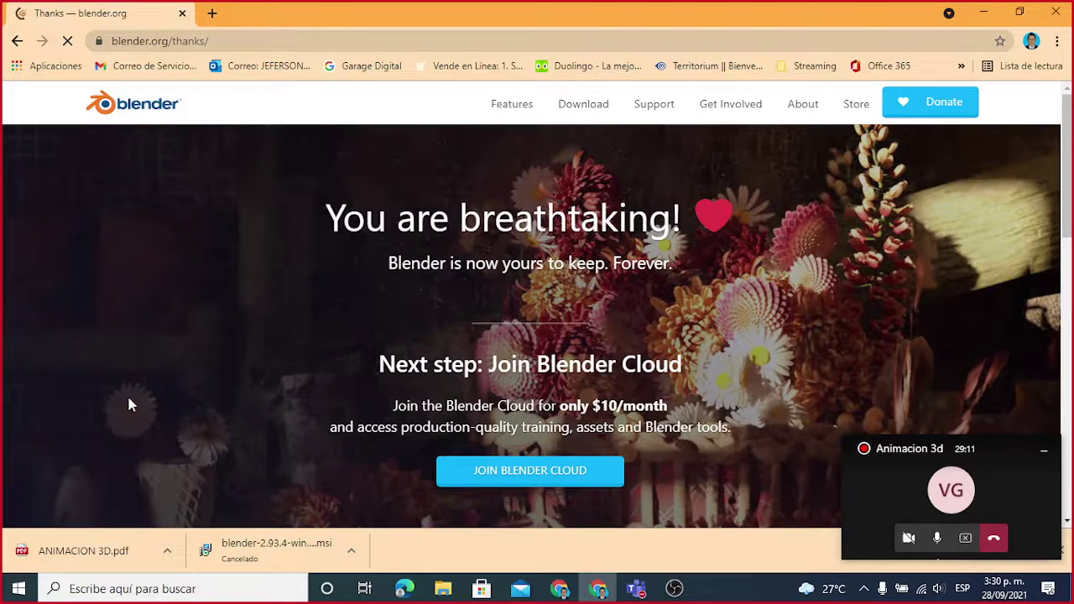
left_click(352, 550)
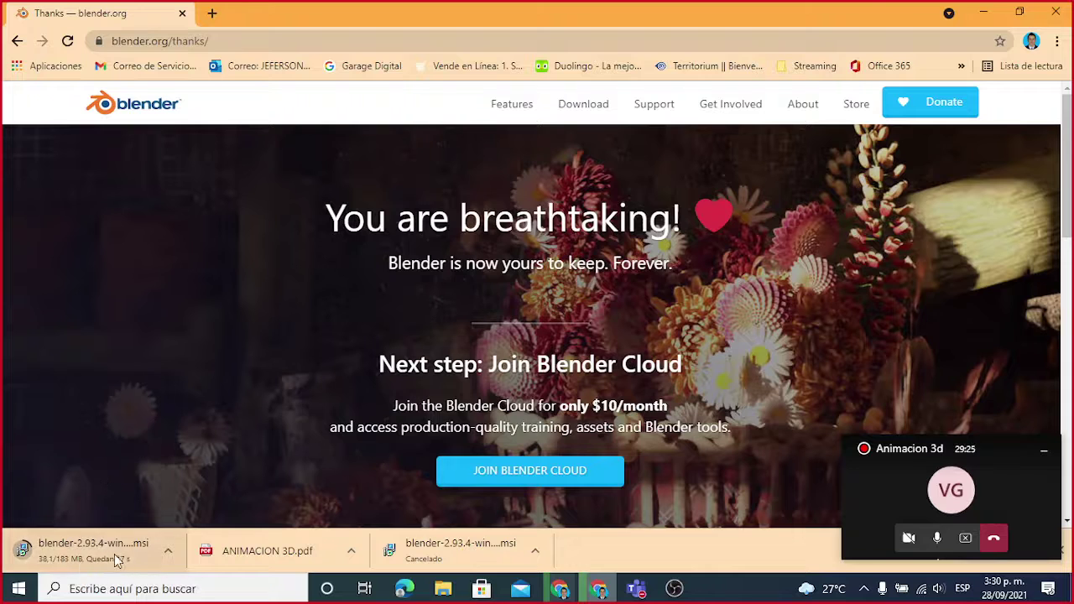
left_click(168, 551)
left_click(180, 523)
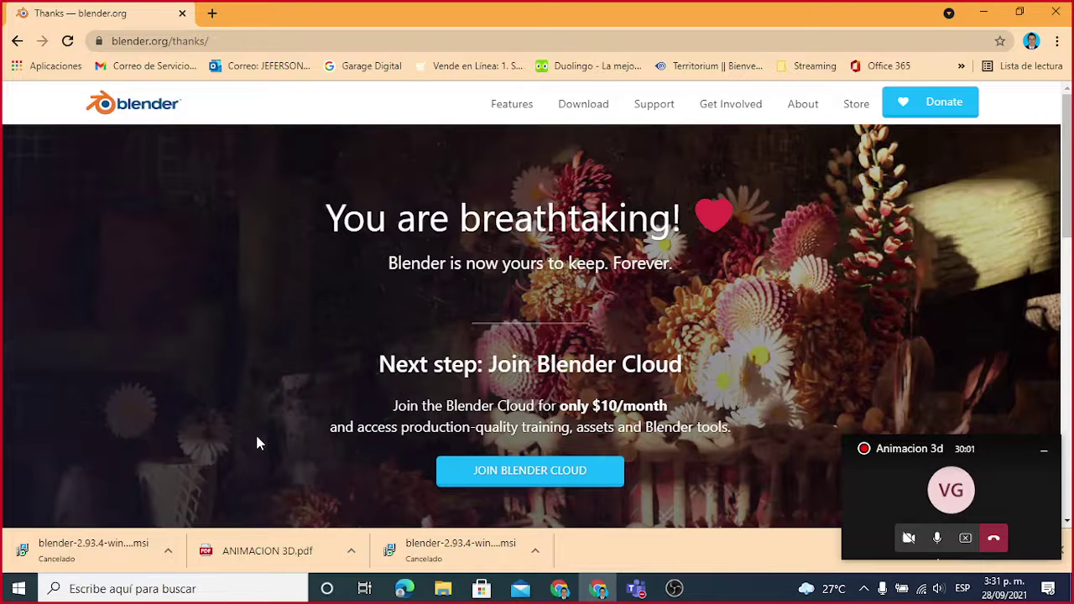
Step: Mute the microphone in the Animacion 3d meeting and open Este equipo in File Explorer
left_click(937, 538)
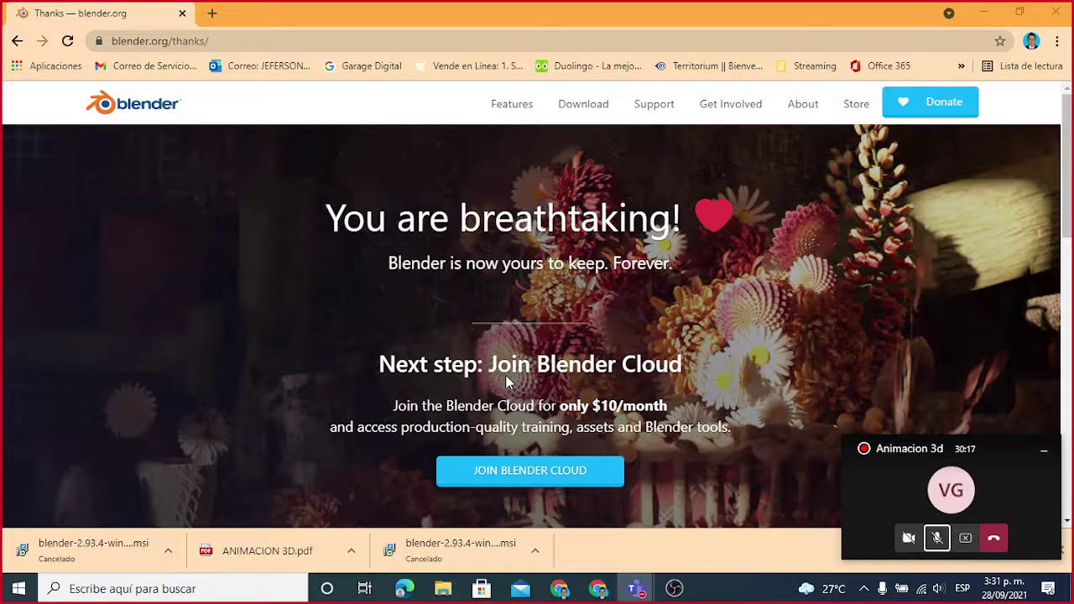
key("super+e")
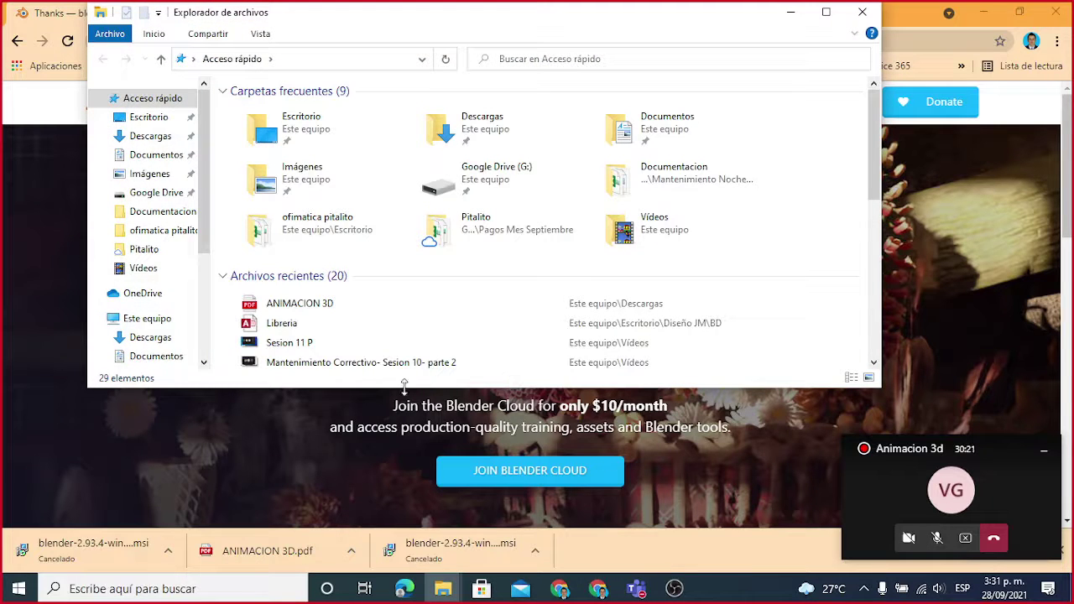
left_click(168, 328)
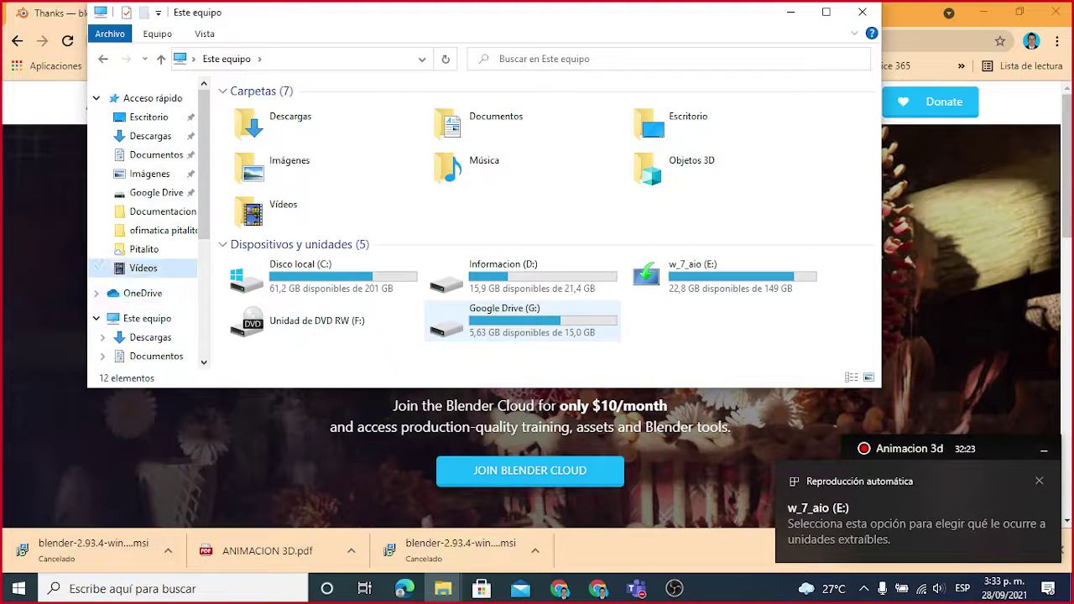
Step: Select the w_7_aio (E:) drive under Dispositivos y unidades and open it
key("Tab")
key("Down")
key("Down")
key("Down")
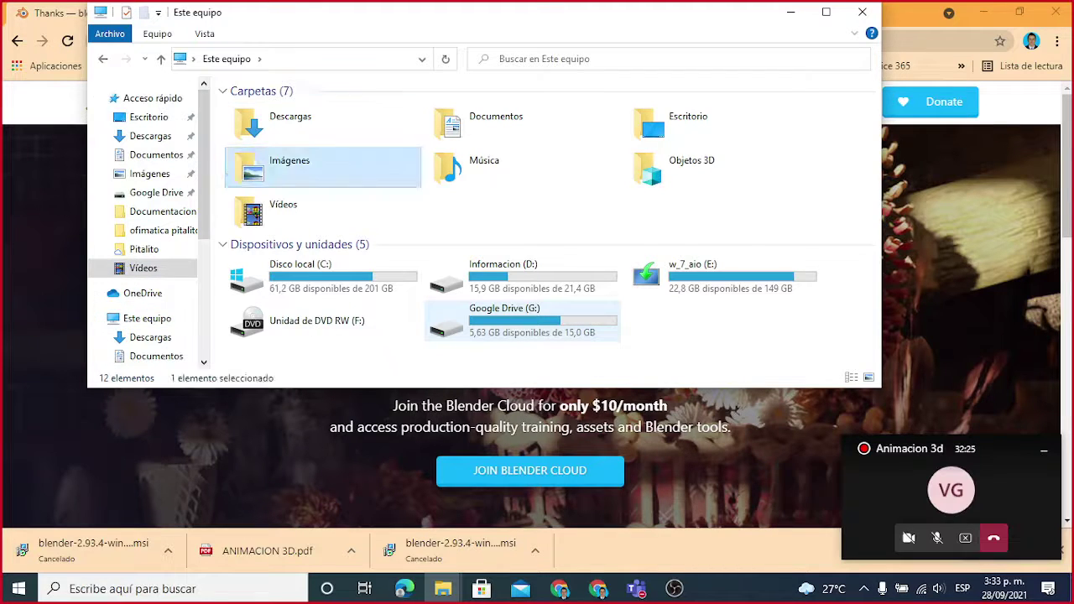
key("Down")
key("Right")
key("Right")
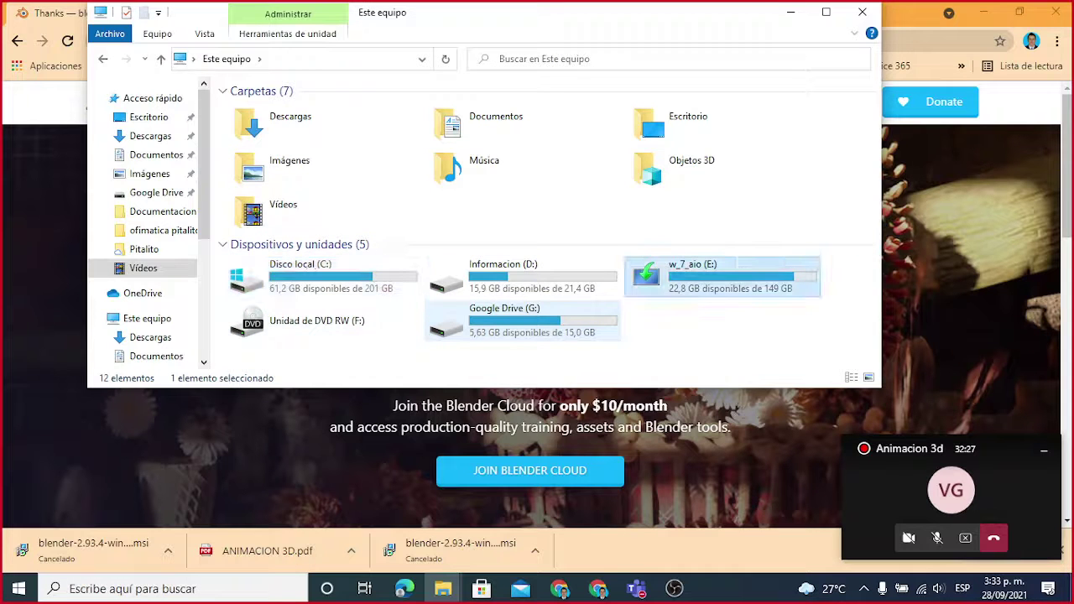
key("Return")
Step: Select the Ubuntu folder on the w_7_aio (E:) drive for copying
key("Down")
key("Up")
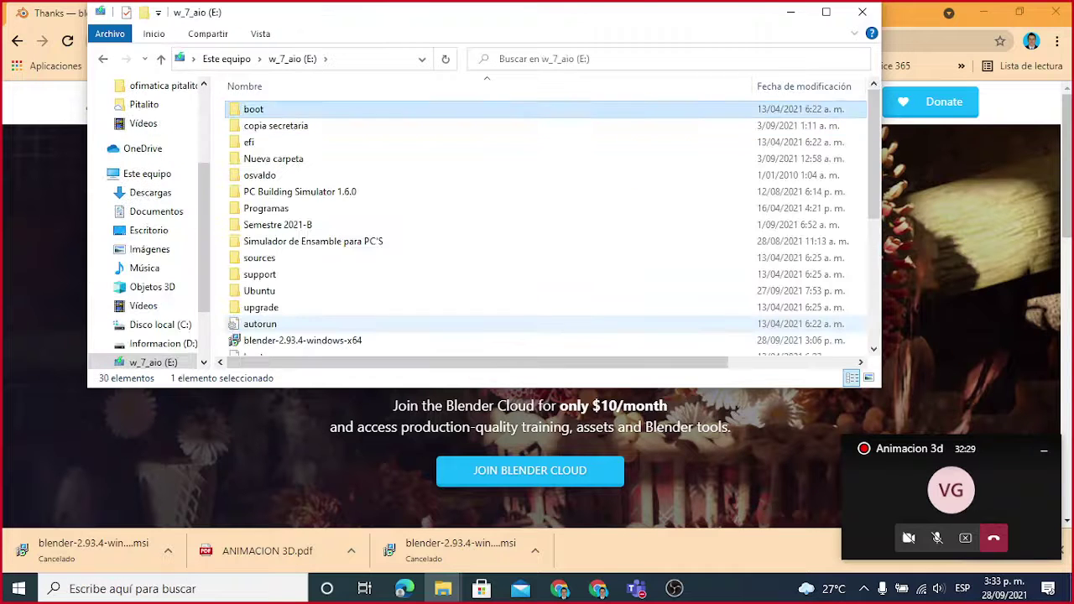
key("Down")
key("Down")
key("Down")
key("Down")
key("Down")
key("Down")
key("Down")
key("Down")
key("Down")
key("Down")
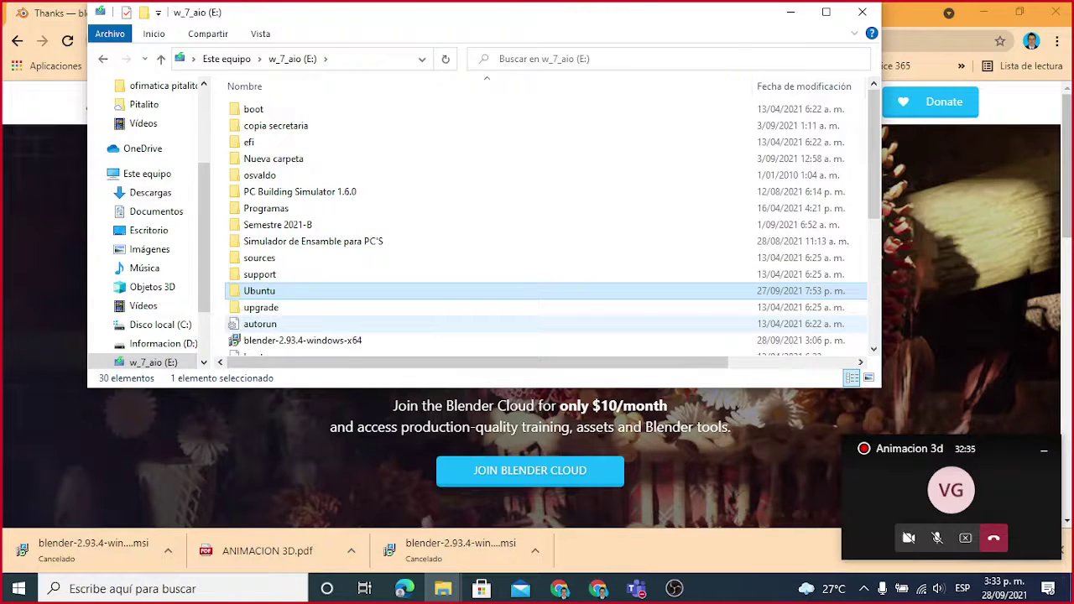
Step: Return from the w_7_aio (E:) drive to Este equipo
key("Tab")
key("Tab")
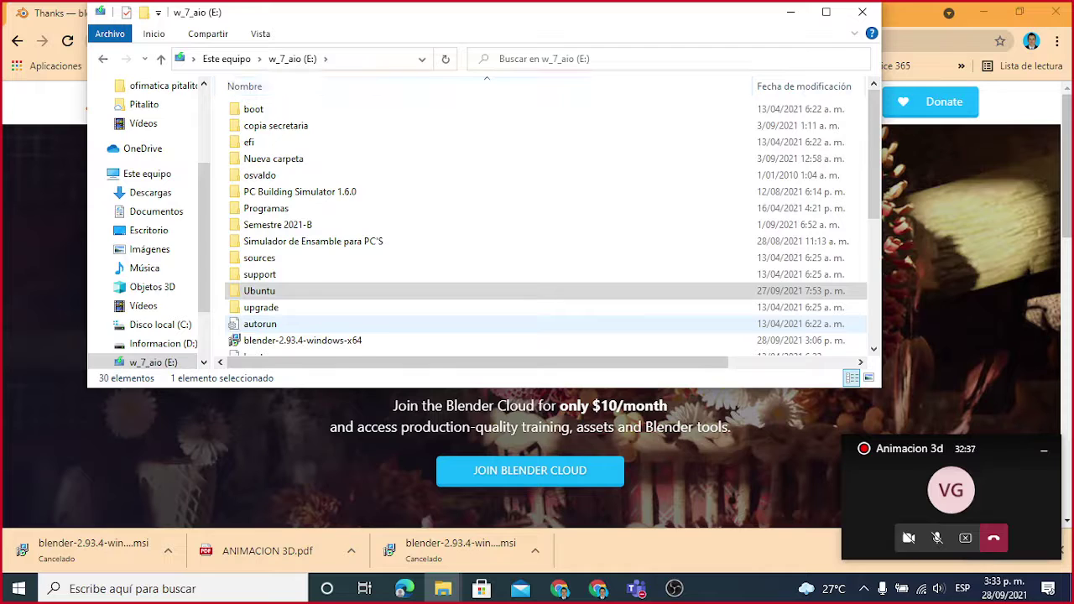
key("Tab")
key("Up")
key("Up")
key("Tab")
key("Tab")
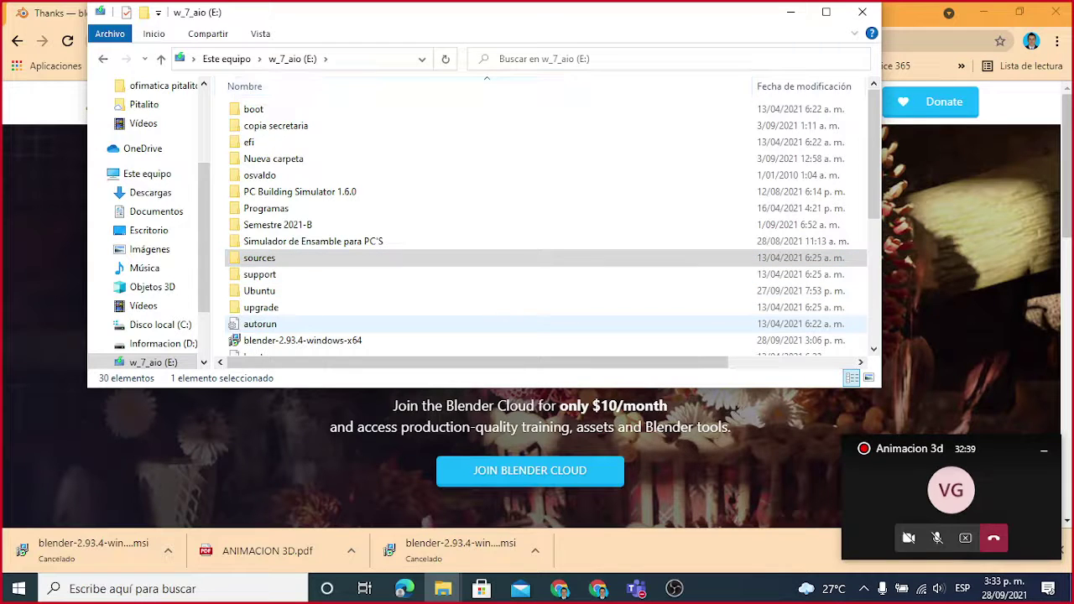
key("Tab")
key("Down")
key("Down")
key("Down")
key("Down")
key("Down")
key("Down")
key("Down")
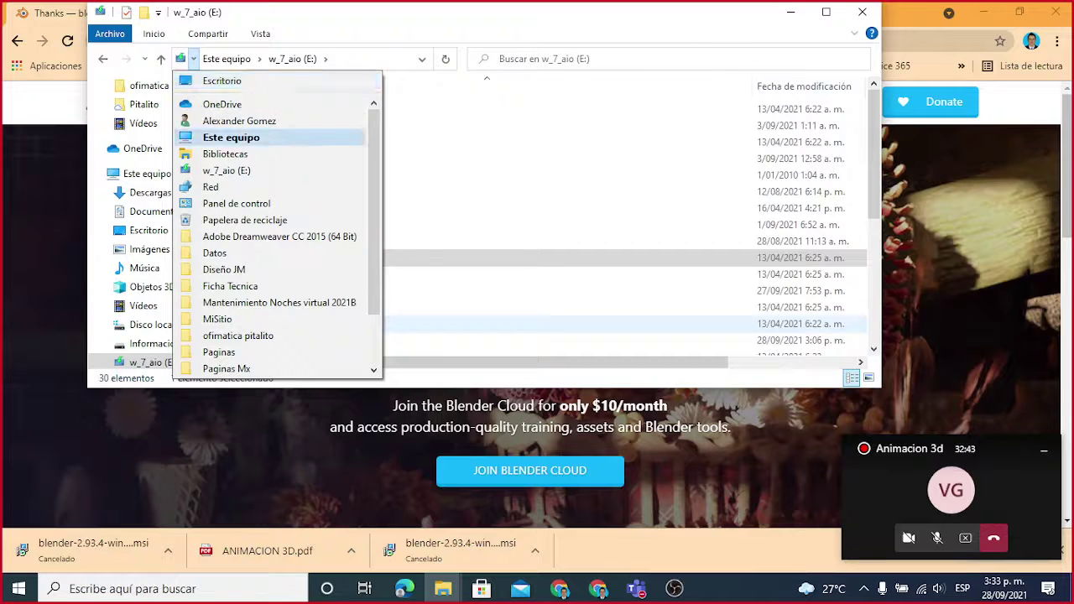
key("Down")
key("Up")
key("Up")
key("Up")
key("Up")
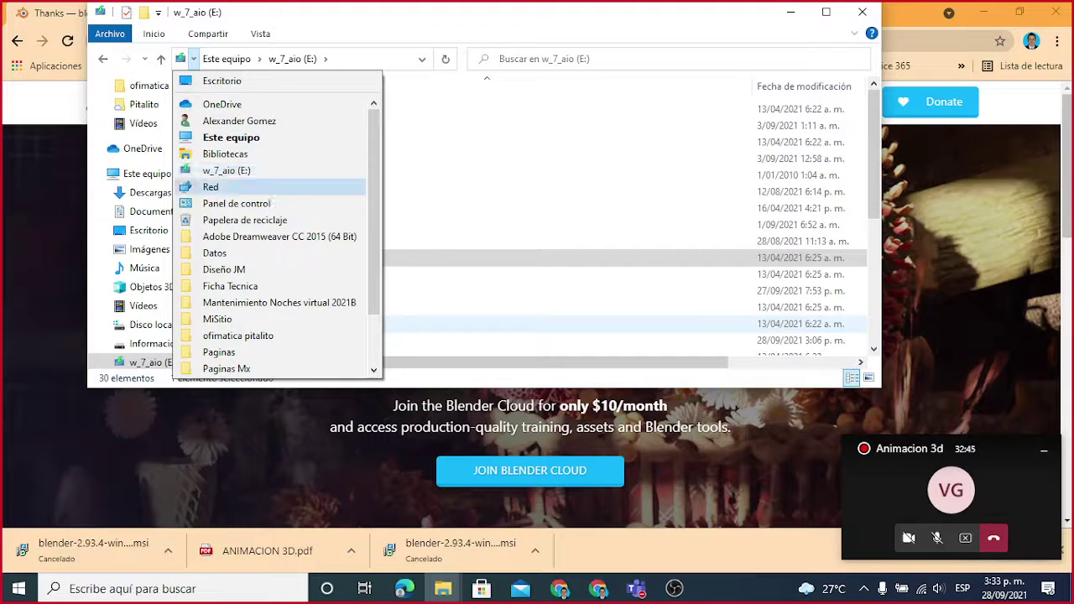
key("Return")
Step: Open the Vídeos folder and paste the copied Ubuntu folder into it
key("Left")
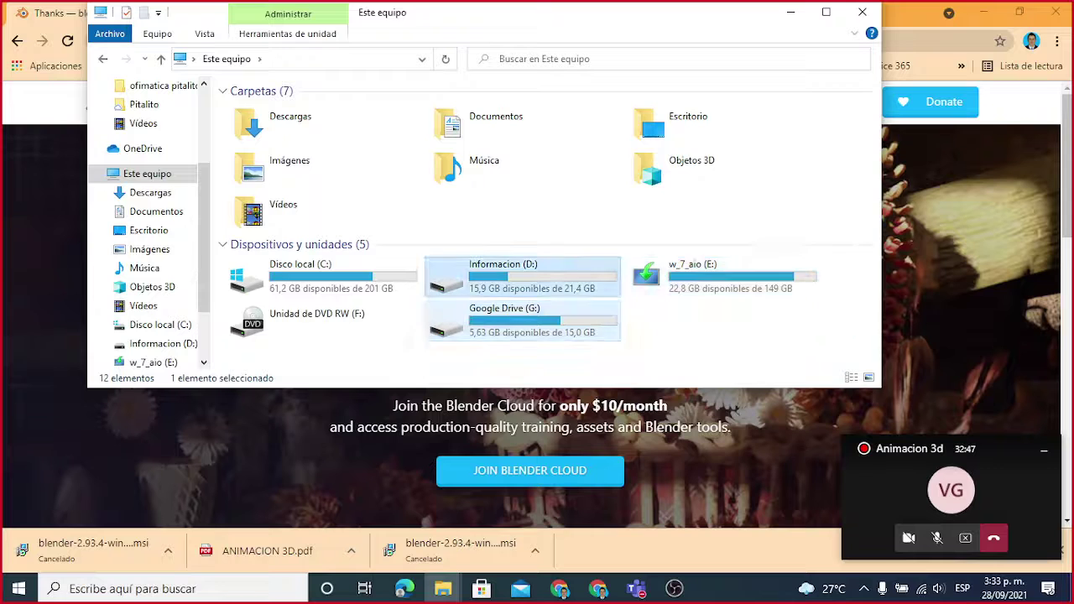
key("Up")
key("Up")
key("Return")
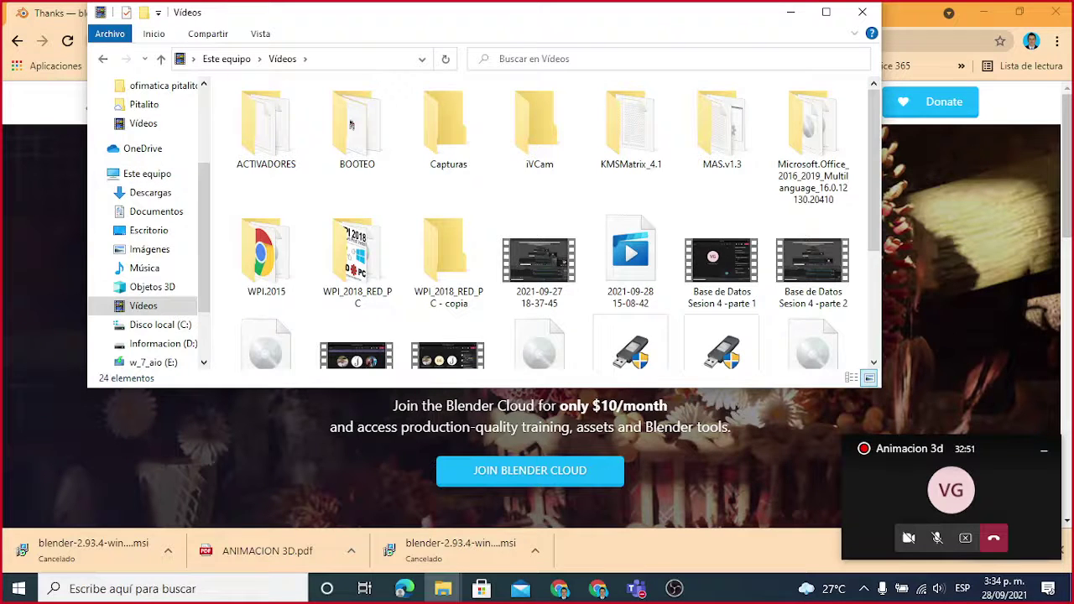
key("ctrl+v")
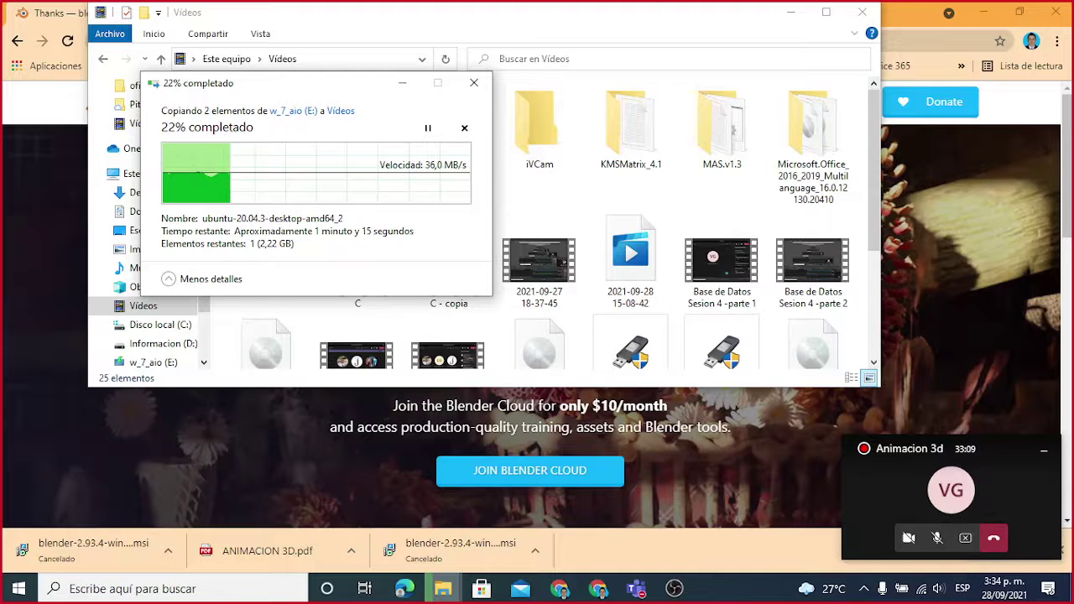
Step: Leave the copy running, go back to Este equipo and open the w_7_aio (E:) drive
key("alt+Tab")
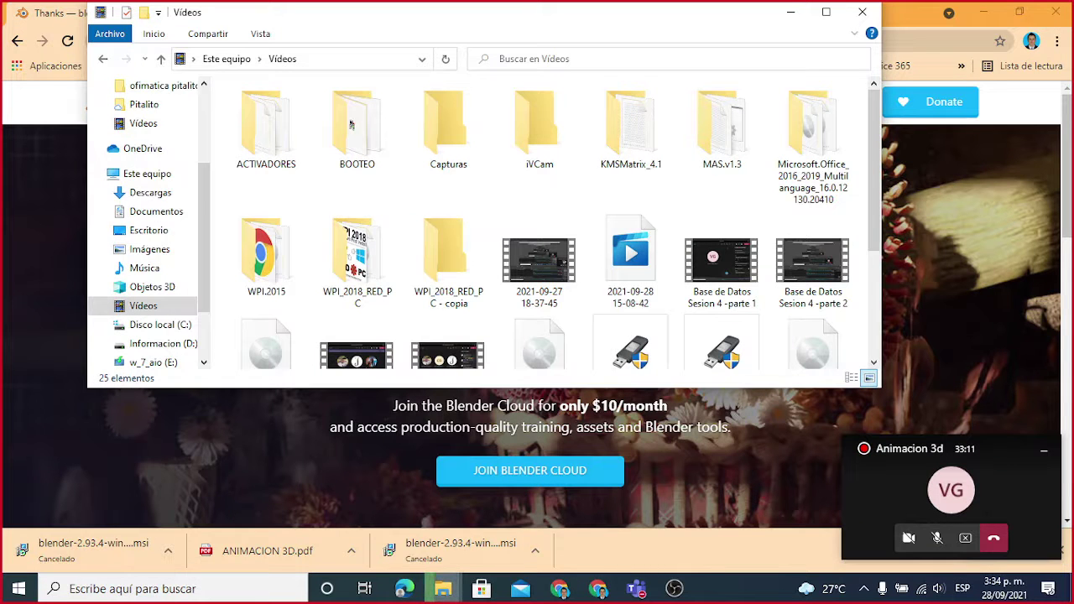
key("BackSpace")
key("Down")
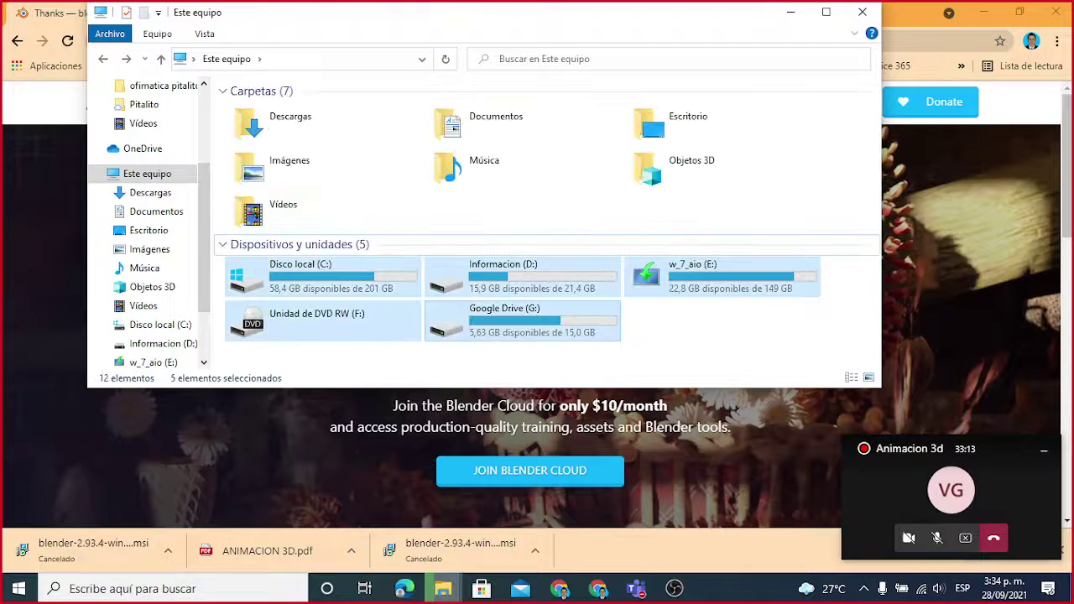
key("Down")
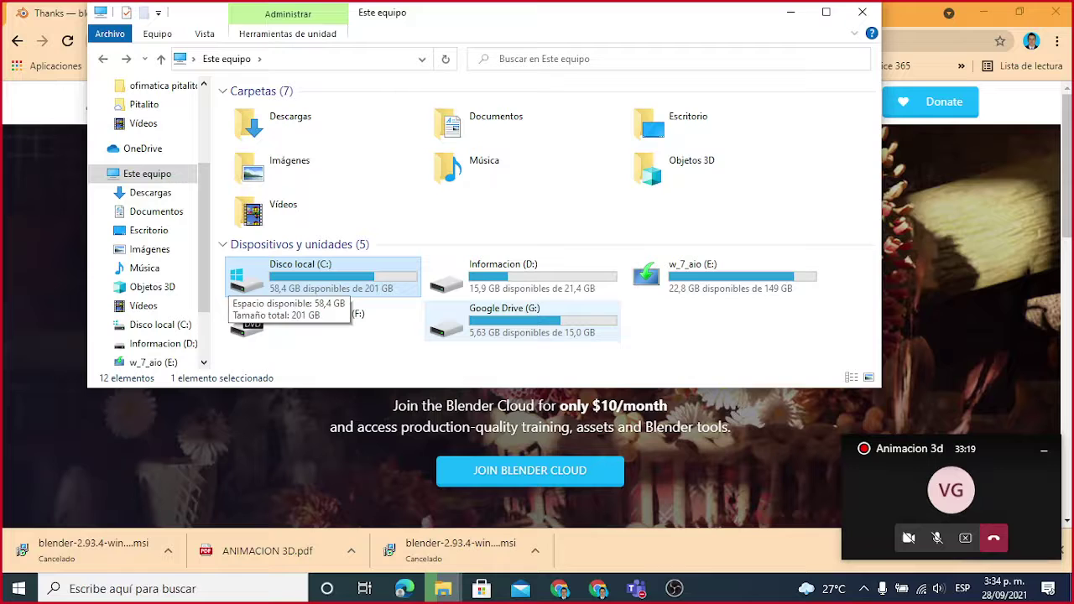
key("Right")
key("Right")
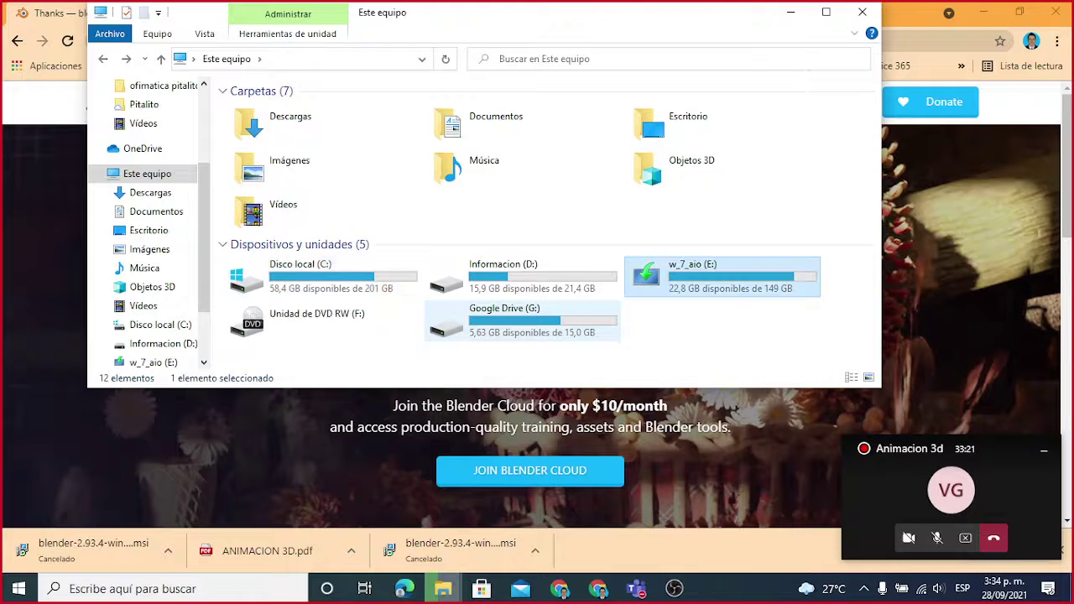
key("Return")
Step: Find and select the blender-2.93.4-windows-x64 installer in the w_7_aio (E:) drive
key("Down")
key("Down")
key("Down")
key("Down")
key("Down")
key("Down")
key("Down")
key("Down")
key("Down")
key("Down")
key("Down")
key("Down")
key("Down")
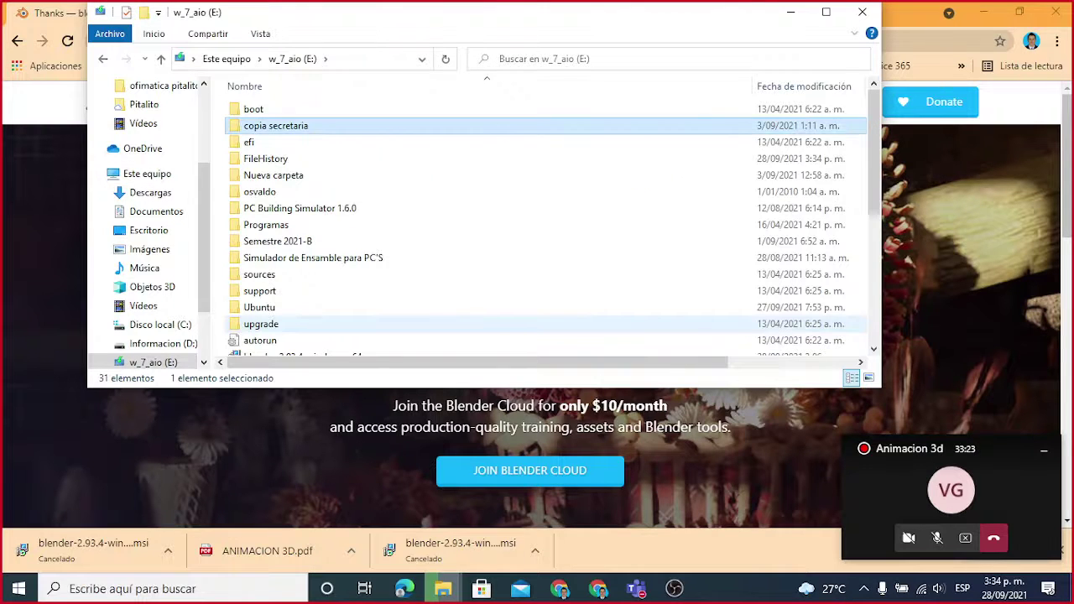
key("Down")
key("Down")
key("Down")
key("Down")
key("Down")
key("Down")
key("Down")
key("Down")
key("Down")
key("Down")
key("Down")
key("Down")
key("Down")
key("Down")
key("Down")
key("Down")
key("Down")
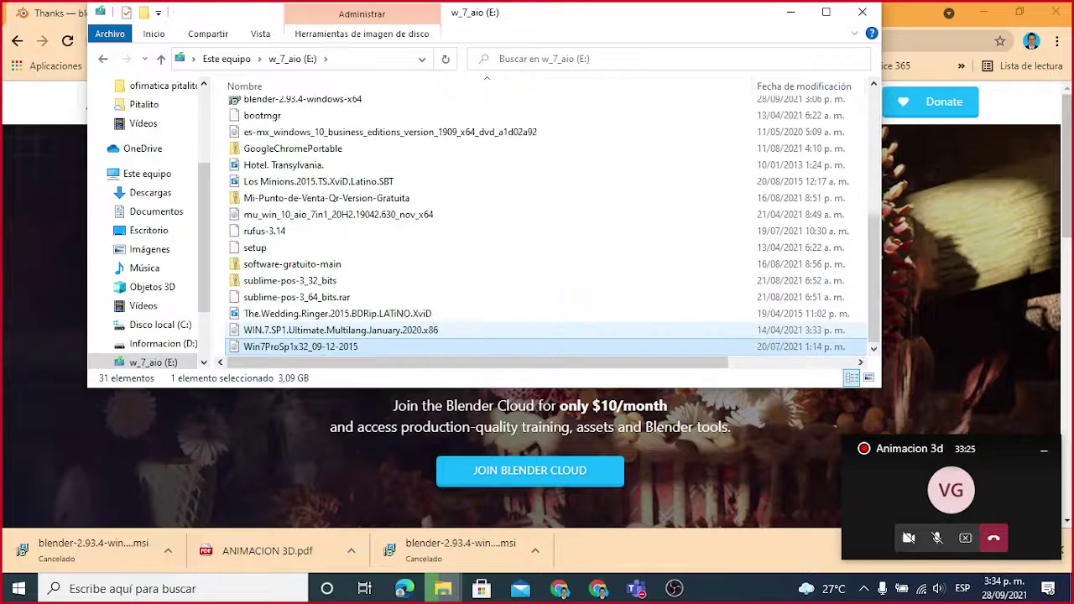
key("Up")
key("Up")
key("Up")
key("Up")
key("Up")
key("Up")
key("Up")
key("Up")
key("Up")
key("Up")
key("Up")
key("Up")
key("Up")
key("Up")
key("Up")
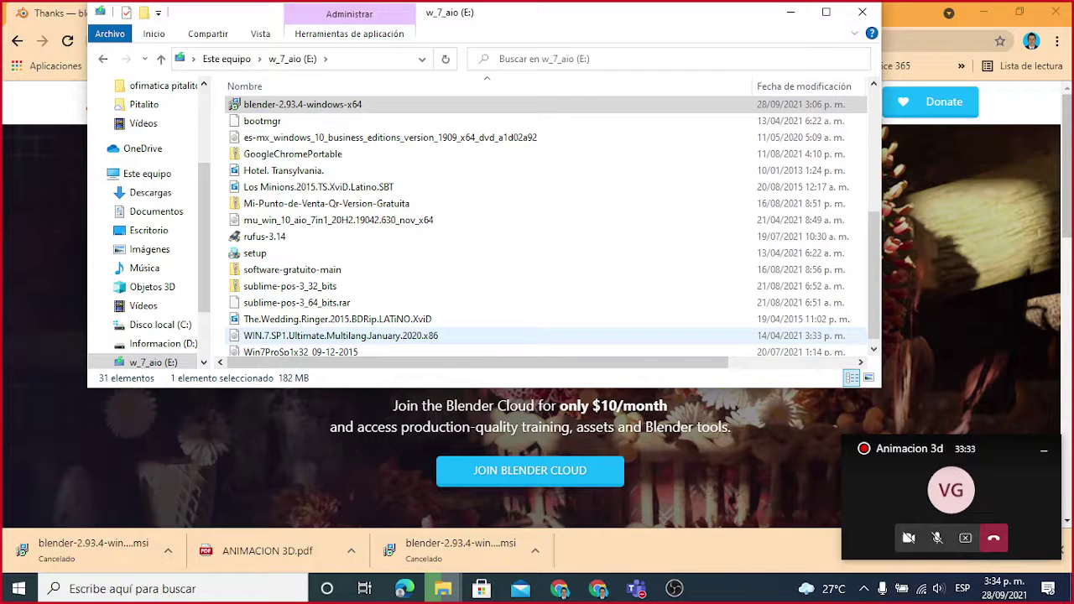
Step: Go back to Este equipo from the recent locations and open the Vídeos folder
left_click(144, 59)
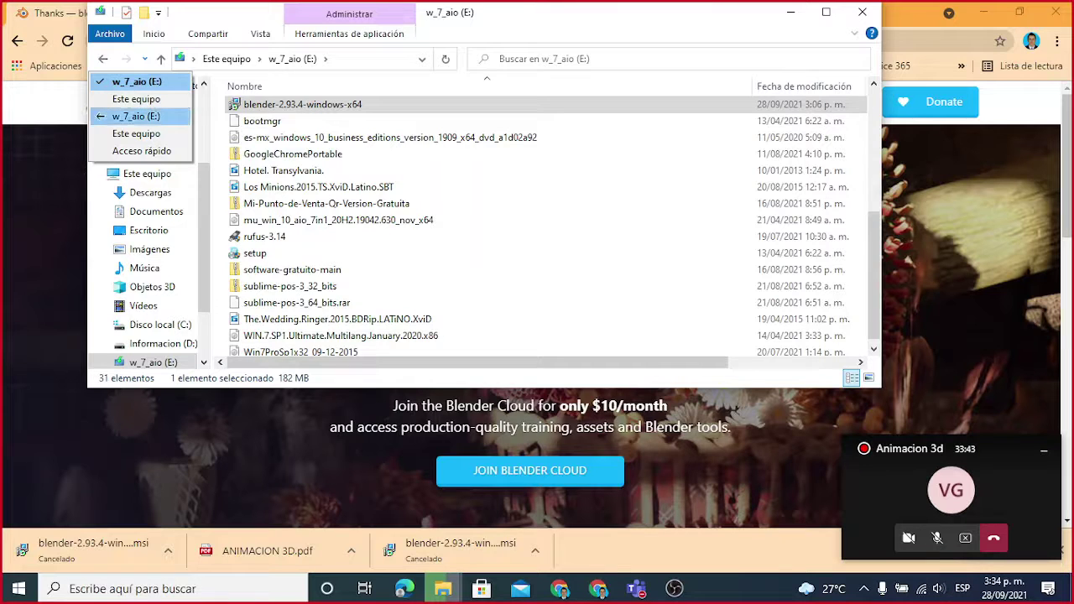
left_click(341, 335)
left_click(145, 59)
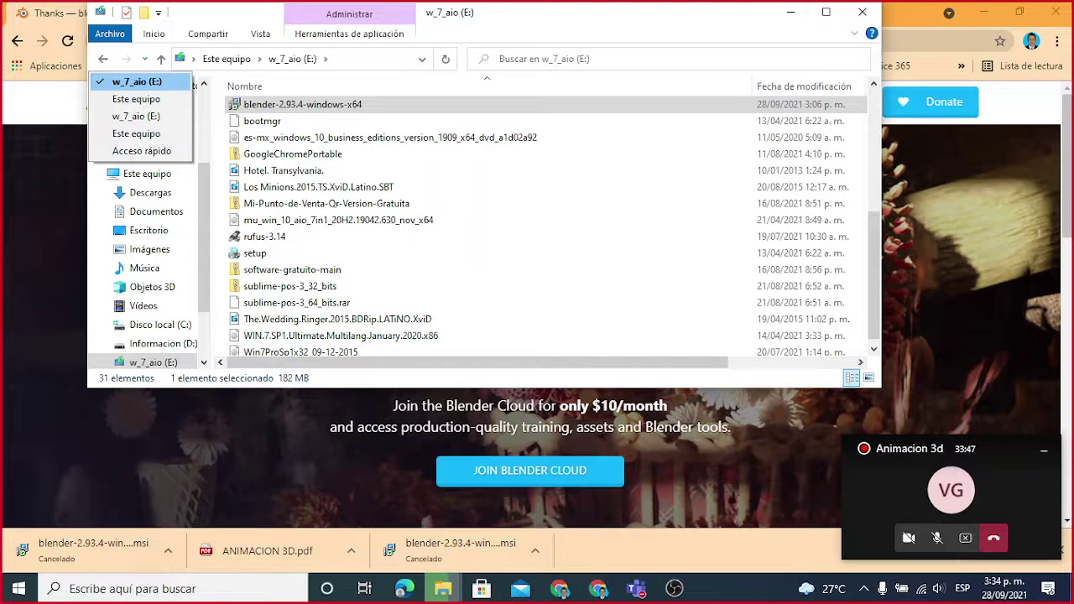
left_click(341, 336)
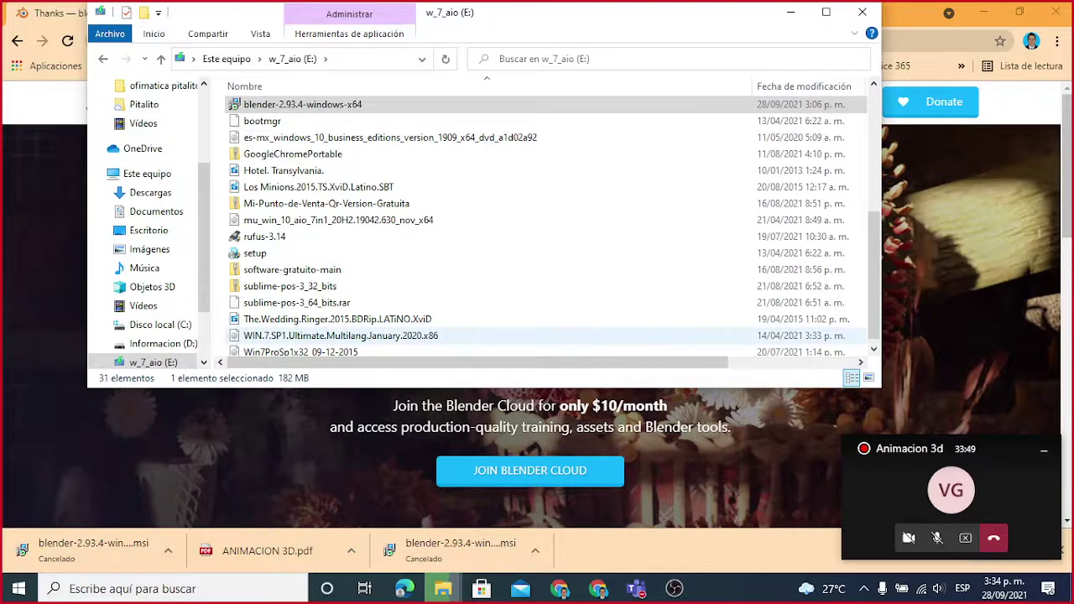
left_click(144, 58)
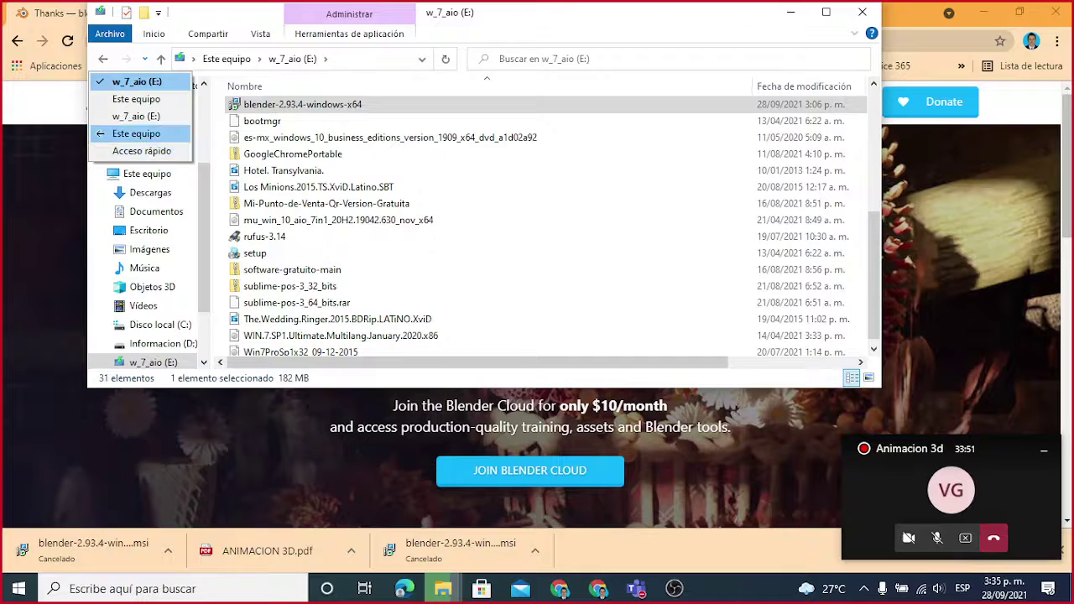
left_click(136, 133)
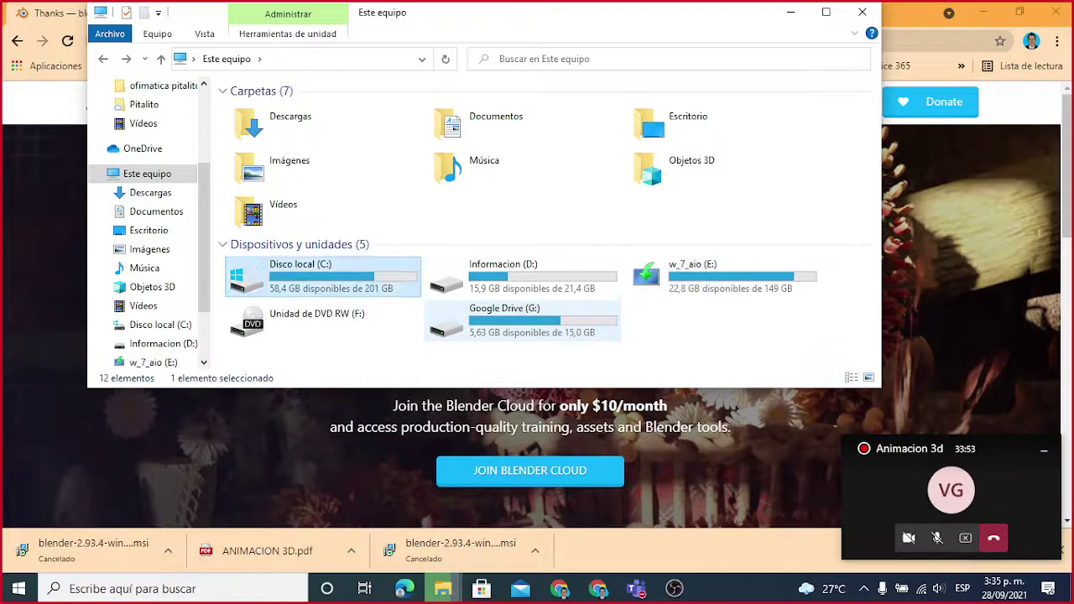
double_click(269, 210)
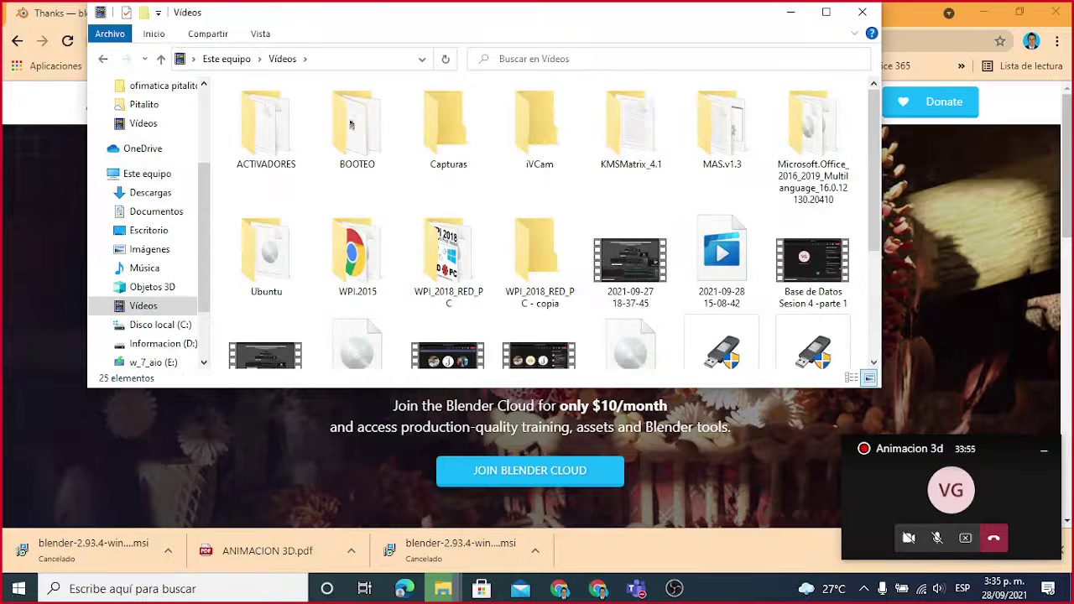
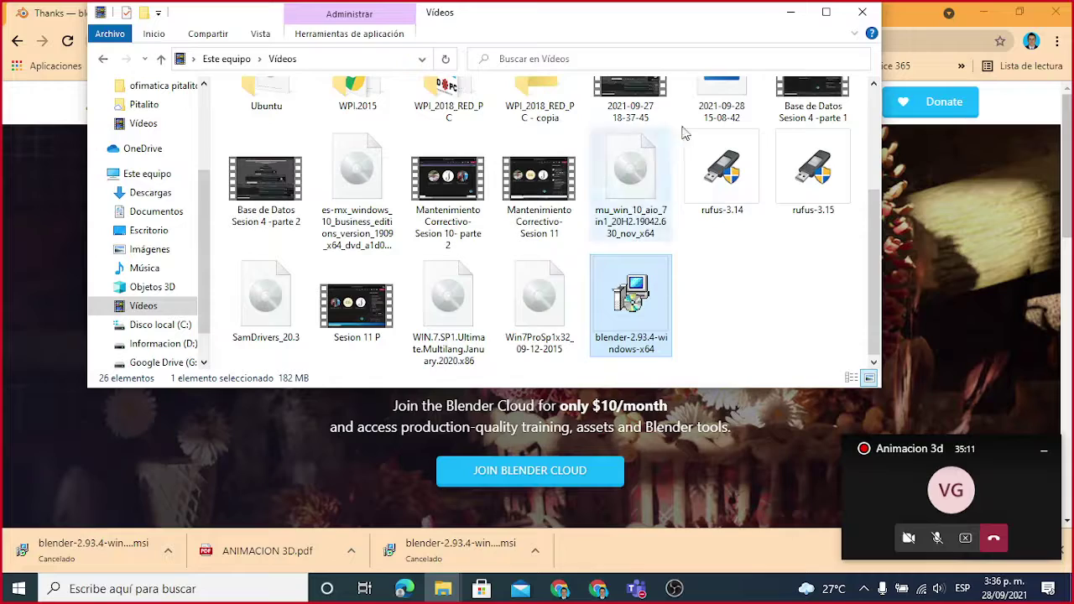
Step: Unmute the microphone in the Animacion 3d meeting, check the recording in OBS, and return to the Vídeos folder
left_click(935, 539)
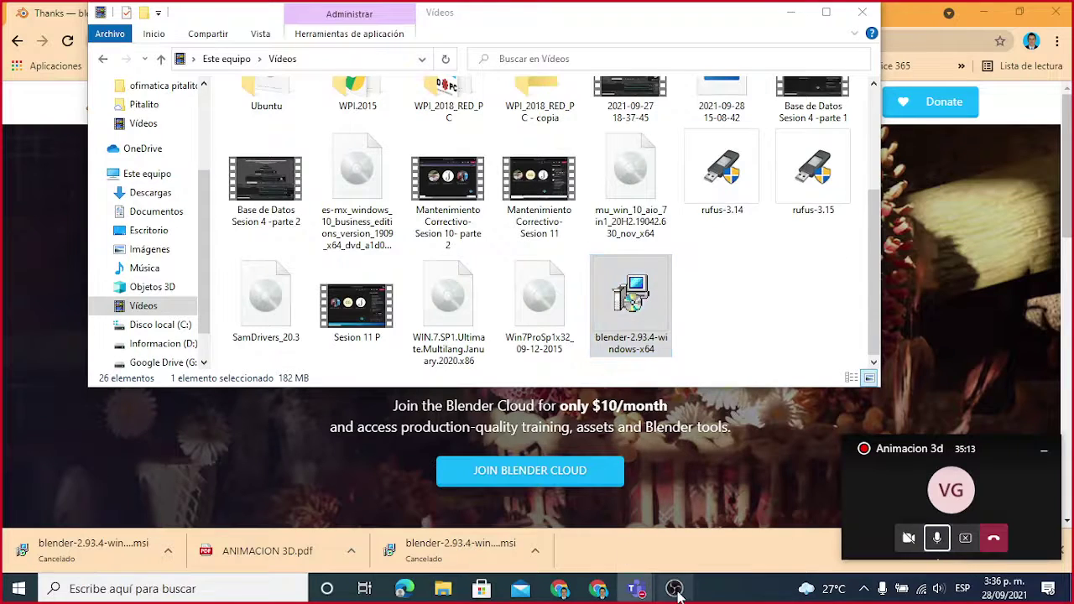
left_click(674, 588)
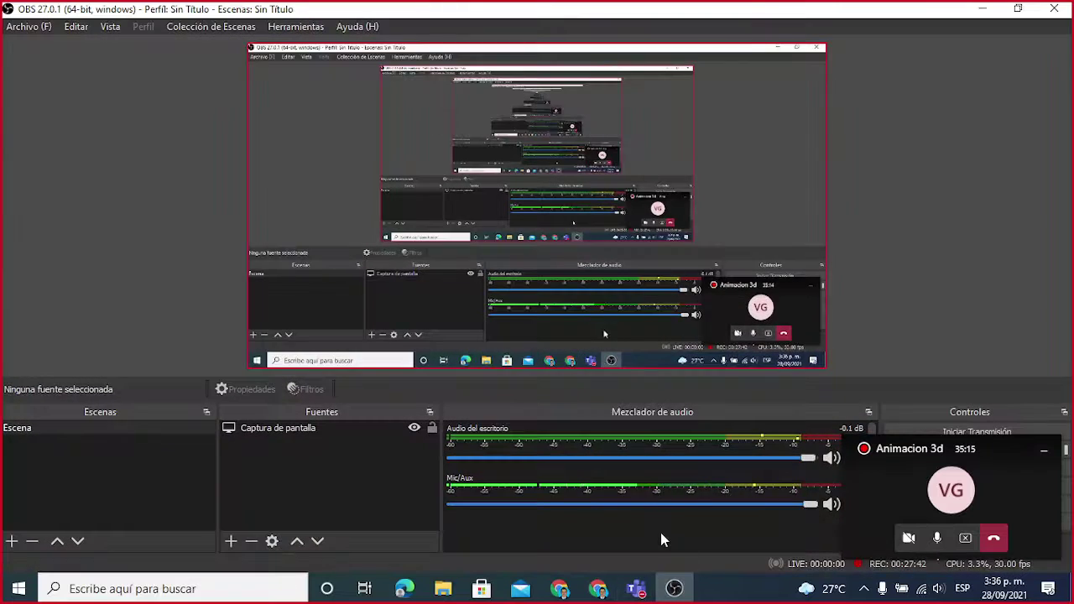
left_click(982, 8)
left_click(721, 316)
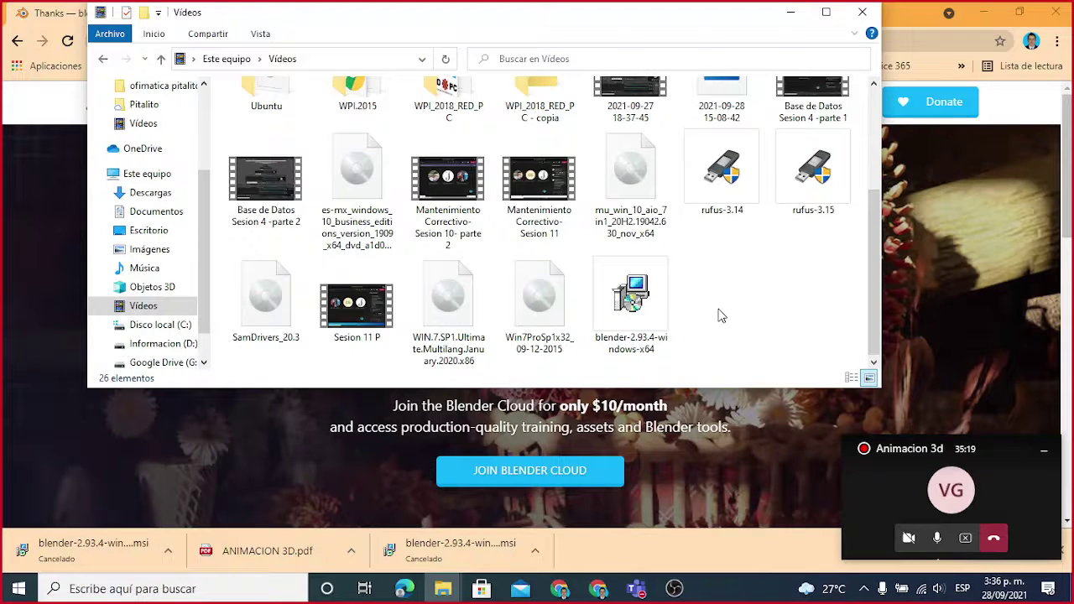
Step: Check the Animacion 3d meeting window in Teams and its extra options, and minimize it
left_click(636, 588)
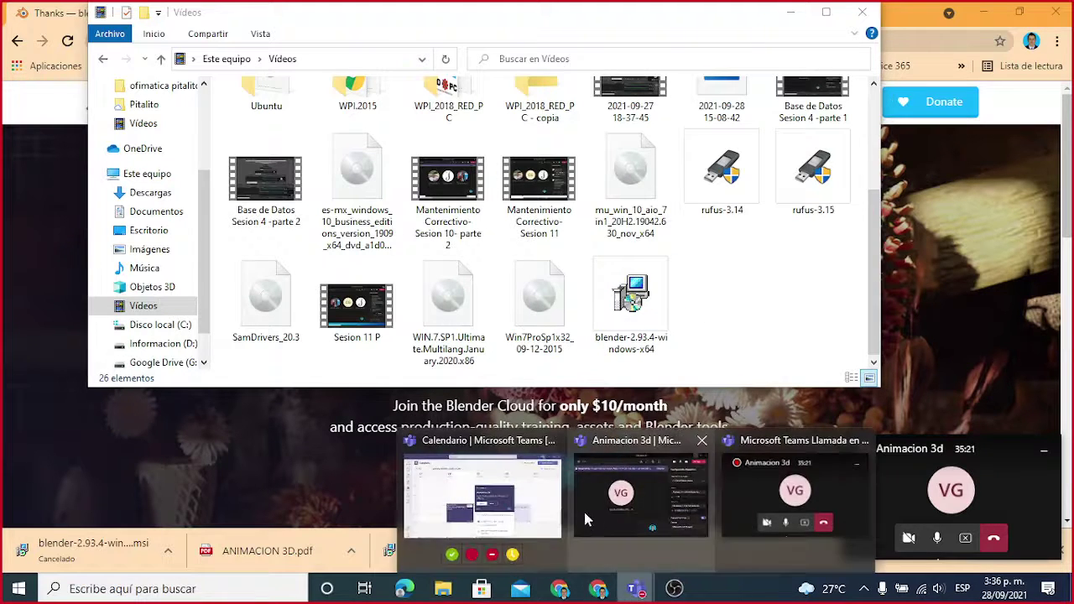
left_click(586, 519)
left_click(687, 71)
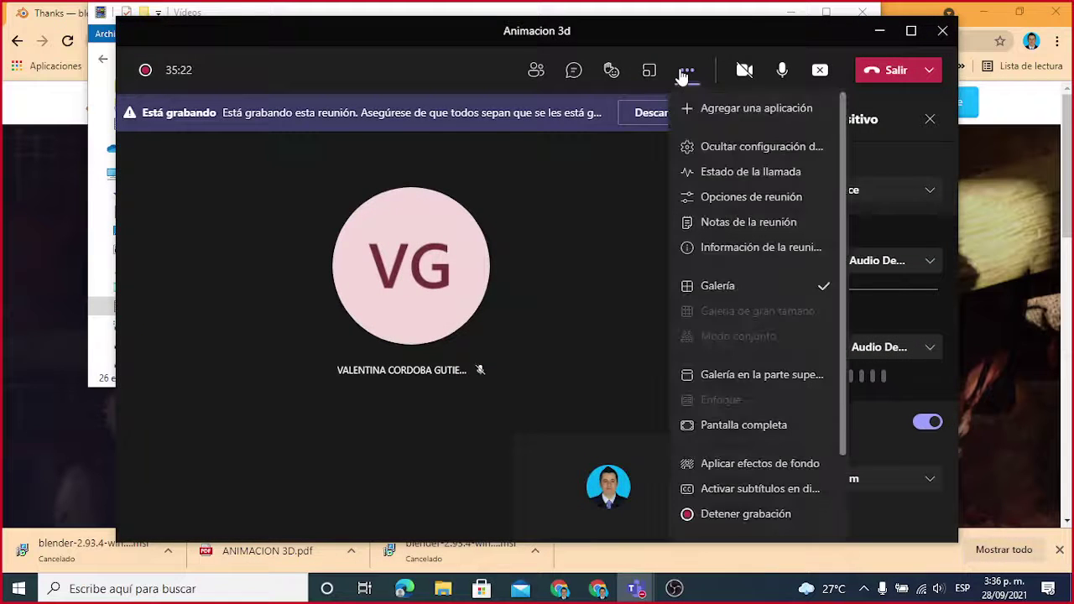
left_click(614, 231)
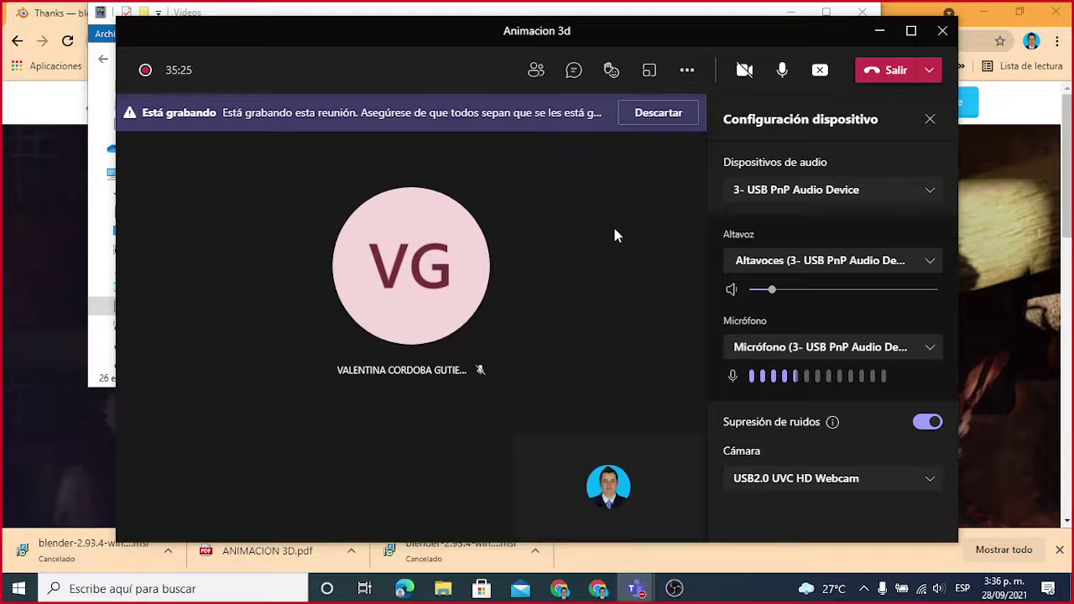
left_click(879, 31)
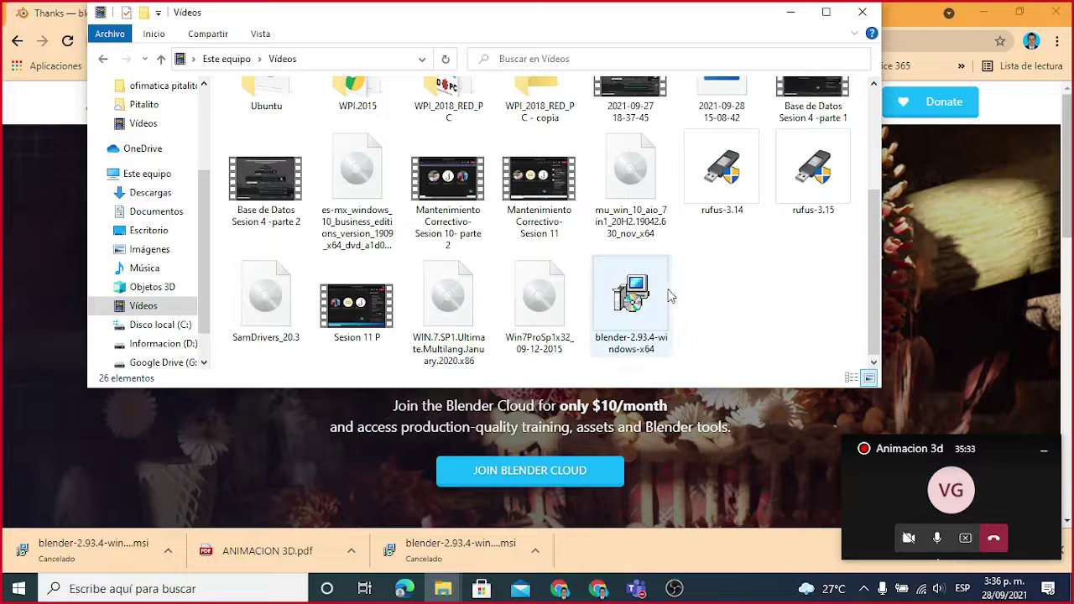
Step: Run the blender-2.93.4-windows-x64 installer from the Vídeos folder and continue to the End-User License Agreement
left_click(660, 292)
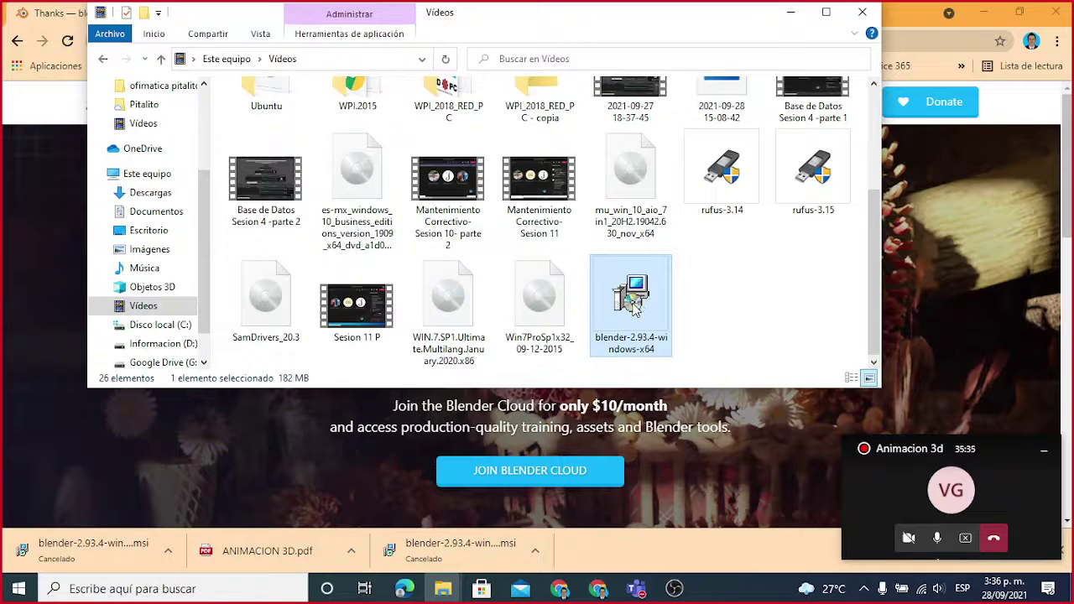
right_click(652, 307)
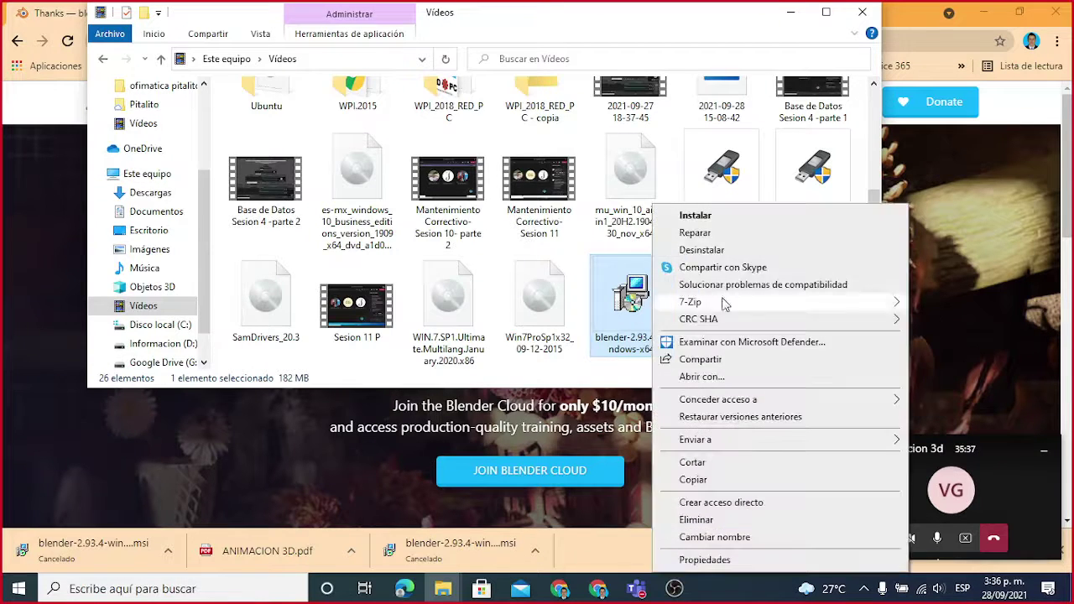
left_click(629, 305)
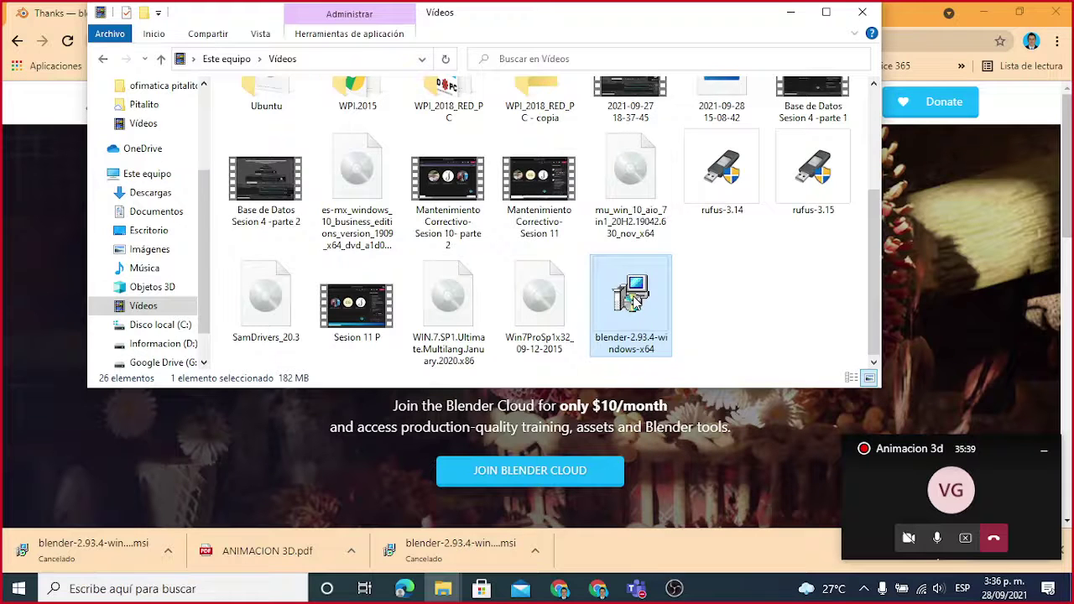
double_click(631, 297)
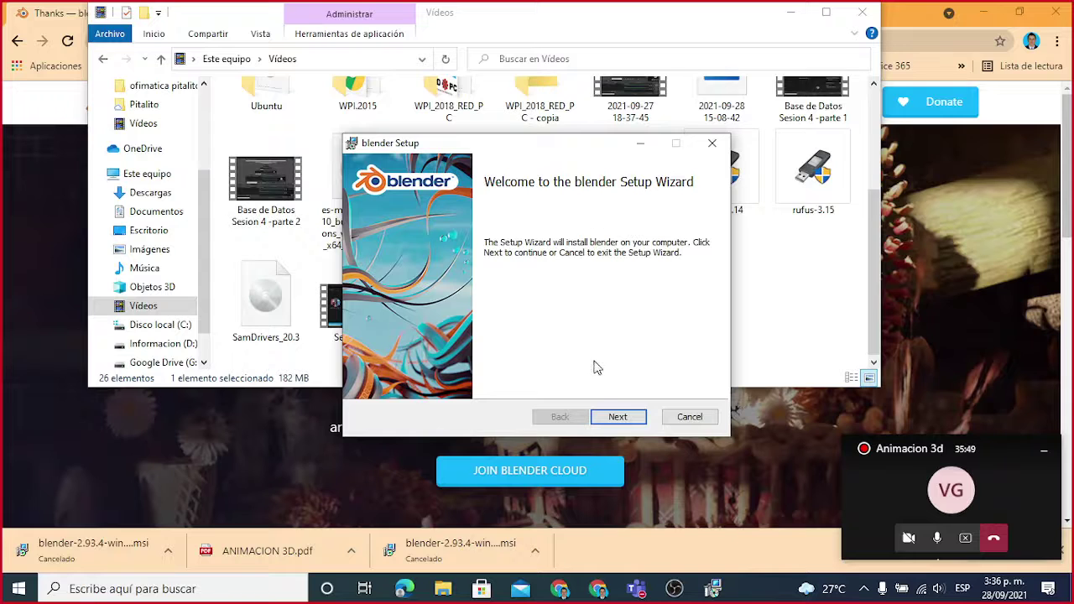
left_click(618, 418)
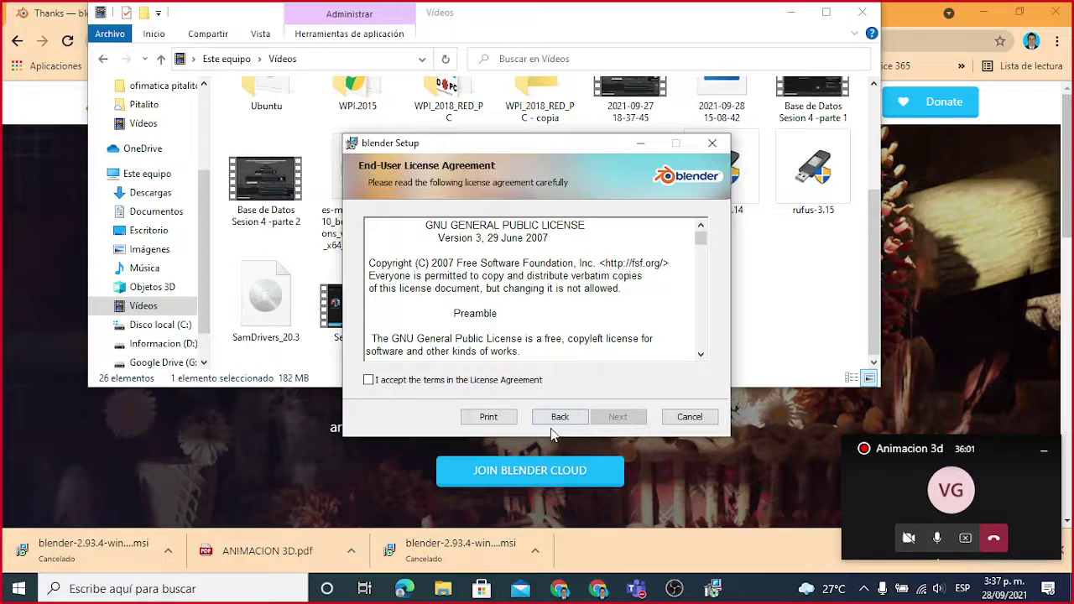
Step: Accept the License Agreement, keep the default features and location in Custom Setup, and start the Blender installation
left_click(380, 384)
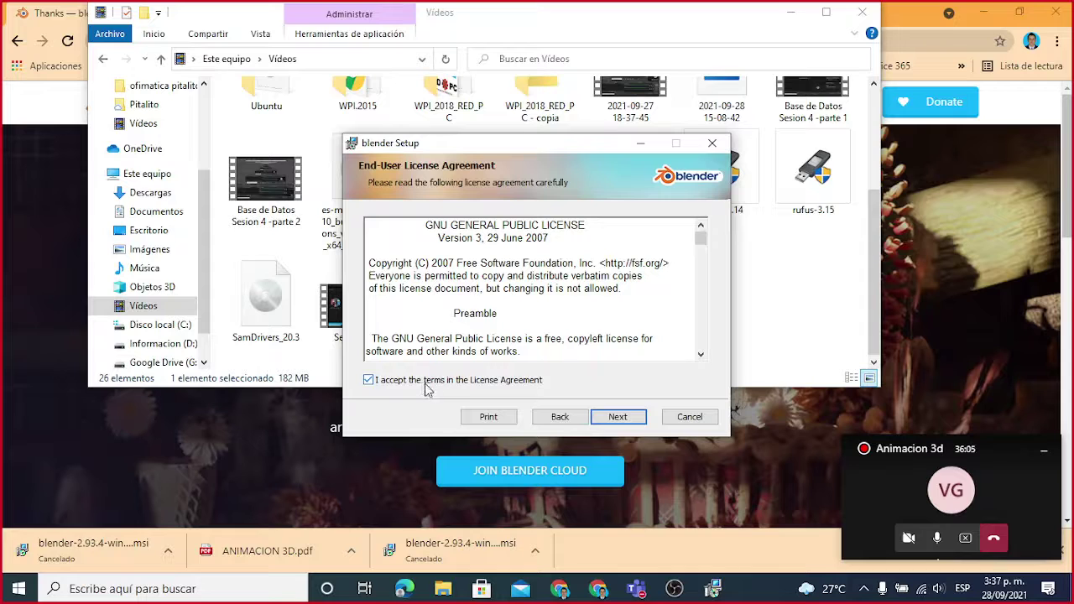
left_click(619, 420)
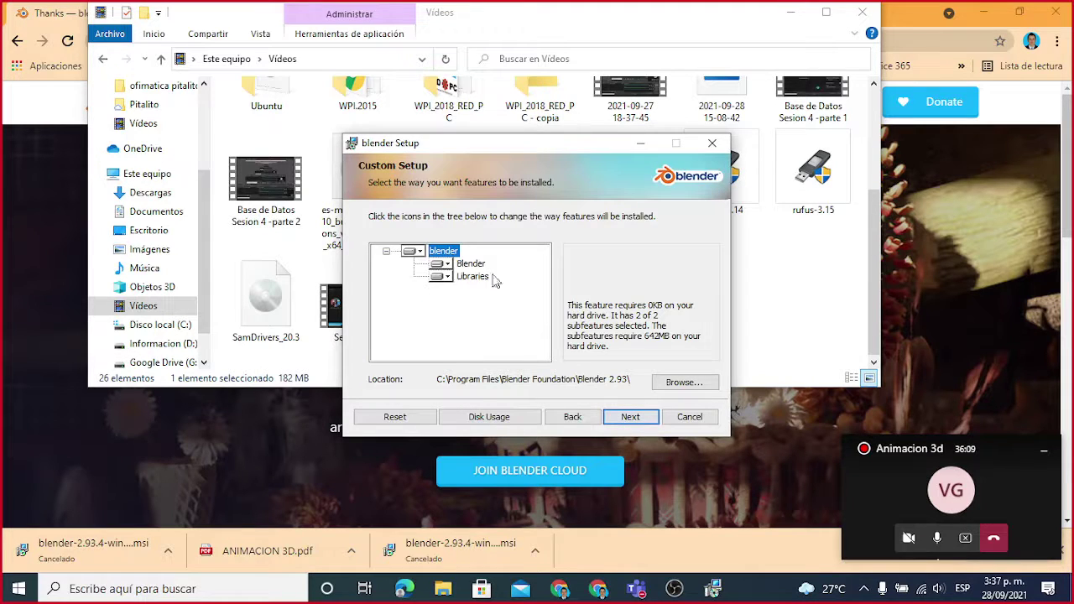
left_click(636, 414)
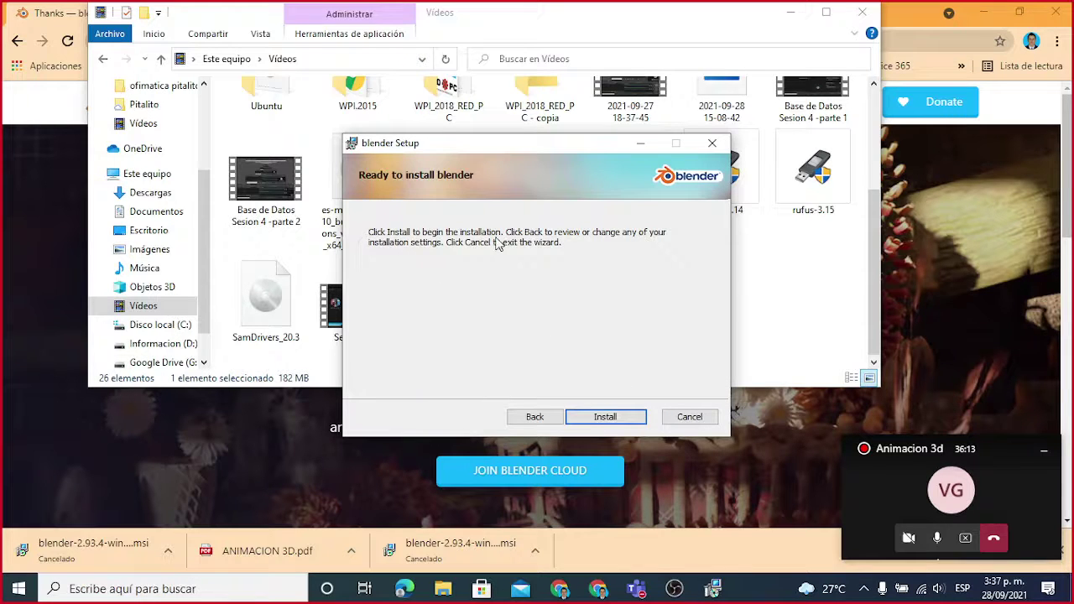
left_click(615, 420)
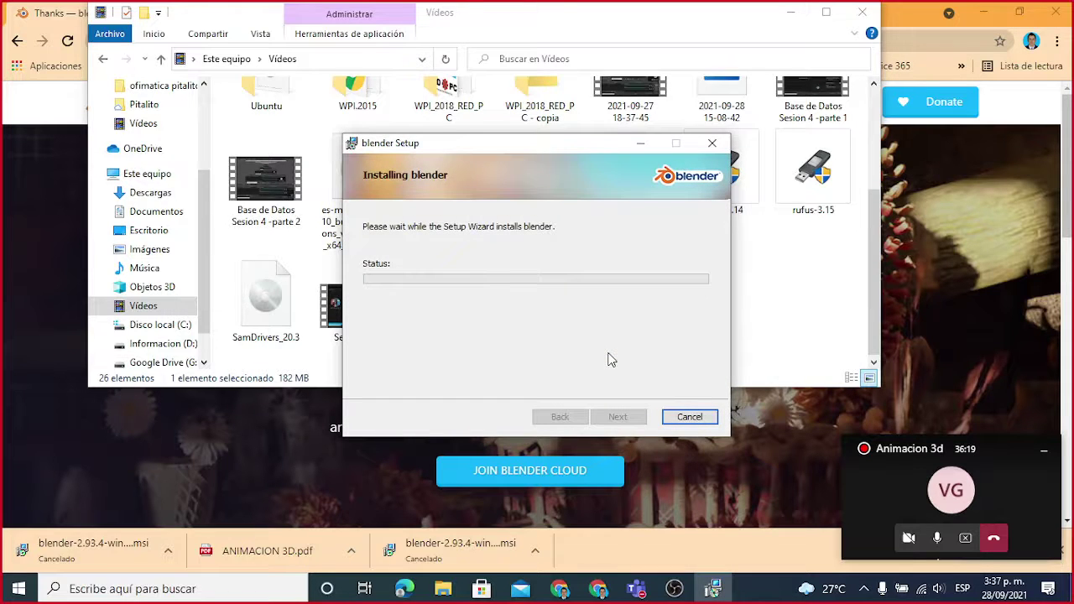
Step: Open a new File Explorer window, check the drives in Este equipo, and minimize it
key("super+e")
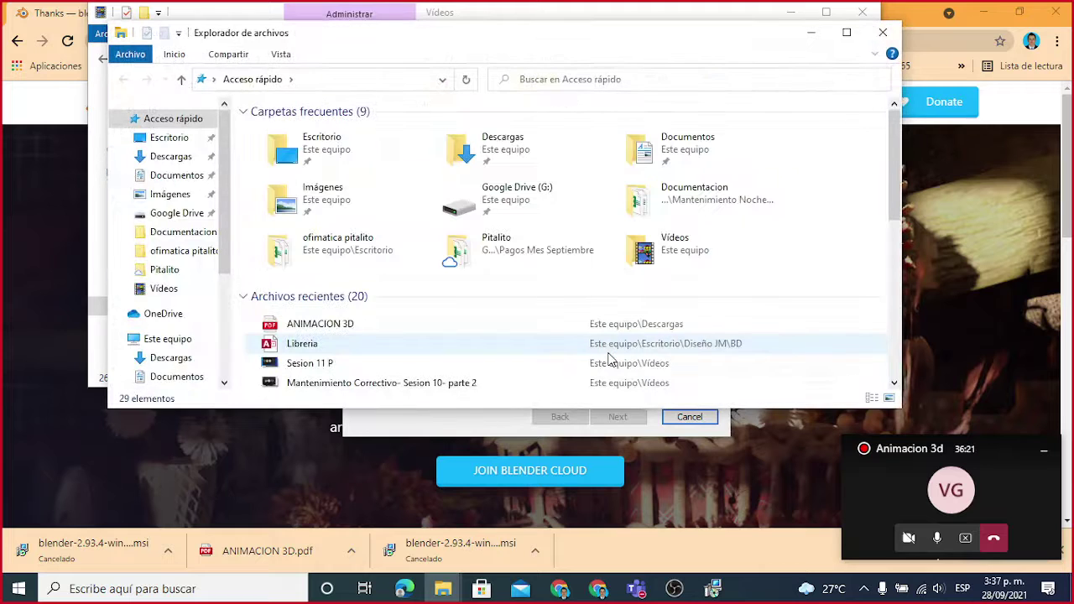
left_click(168, 338)
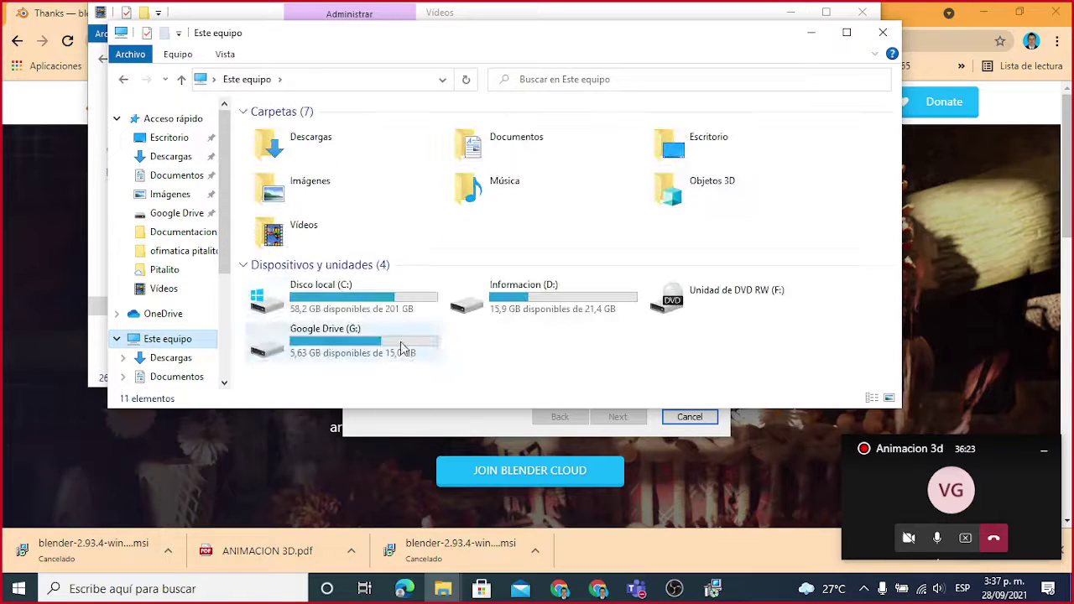
left_click(815, 37)
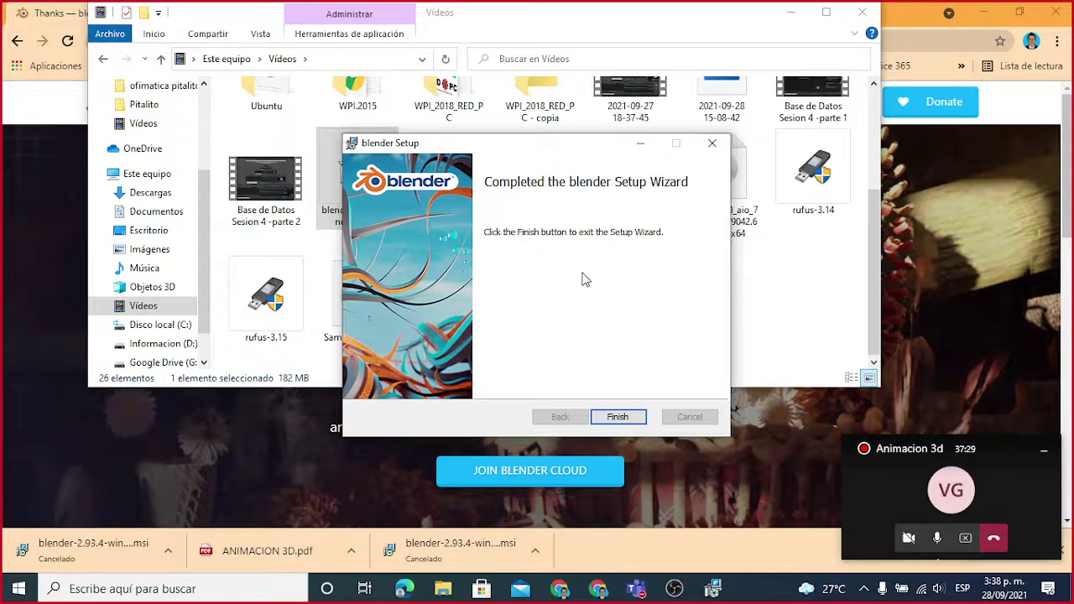
Step: Finish the Blender Setup Wizard and minimize the Vídeos folder window
left_click(641, 418)
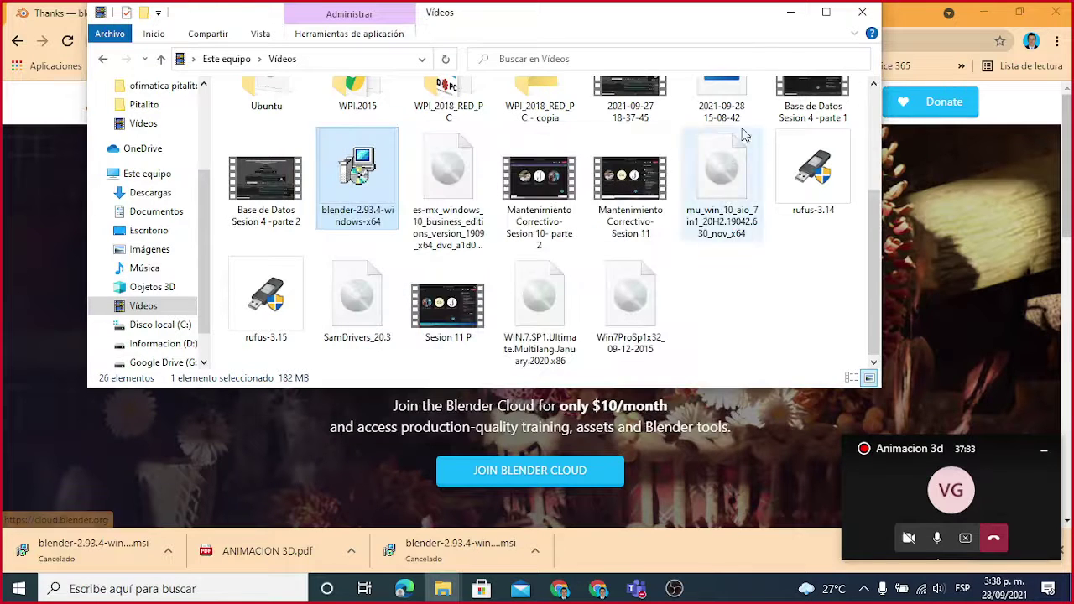
left_click(789, 13)
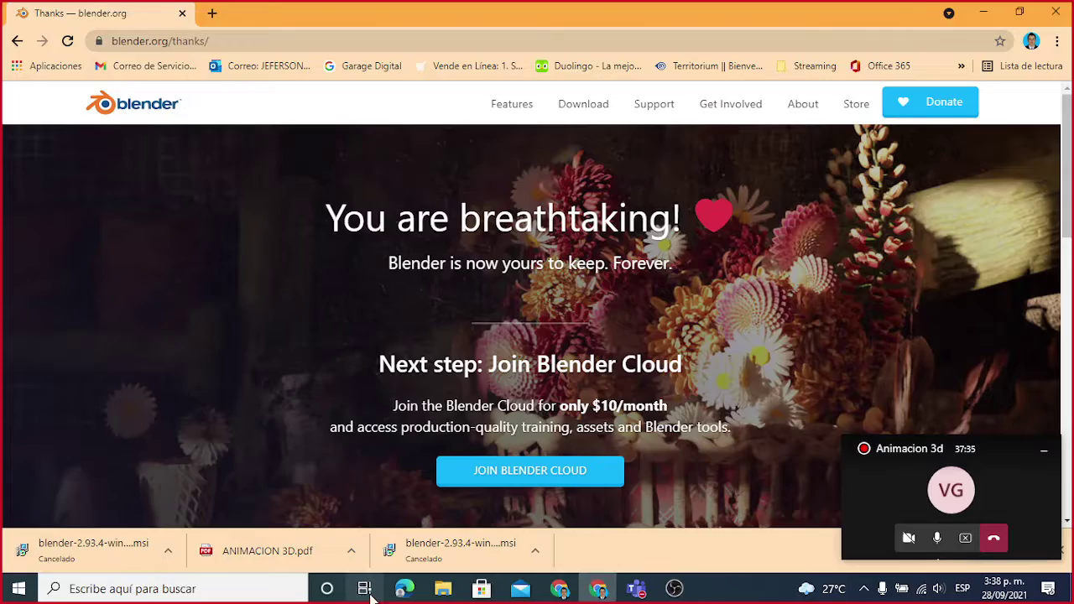
Step: Switch to ANIMACION 3D.pdf in Edge, review sections 1.1 to 1.3 on download, Instalación and Cambio de idioma, and minimize it
left_click(405, 588)
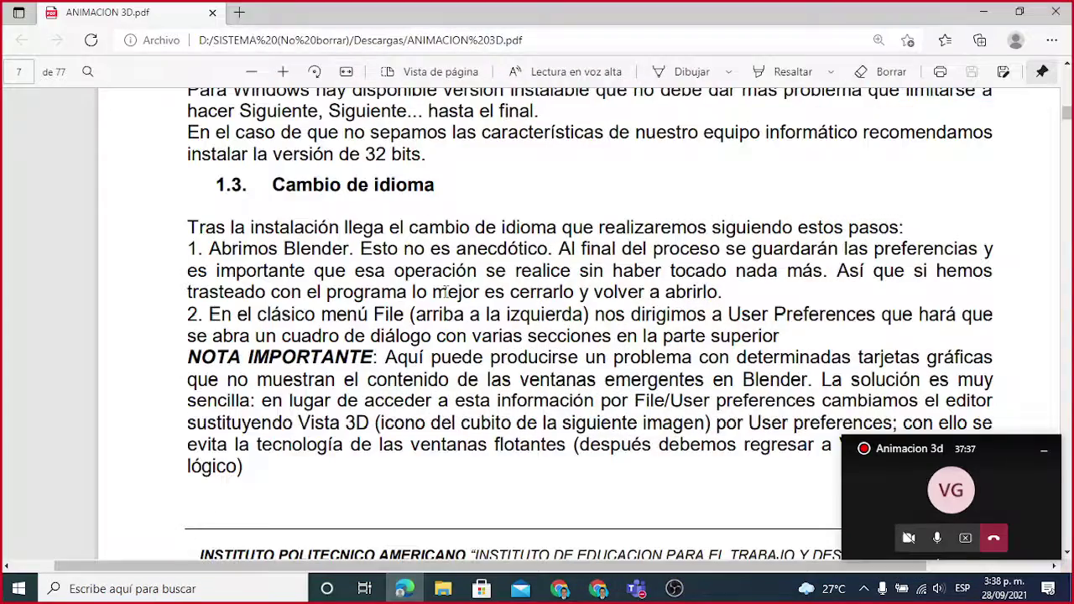
scroll(446, 288, "up", 8)
scroll(446, 288, "down", 3)
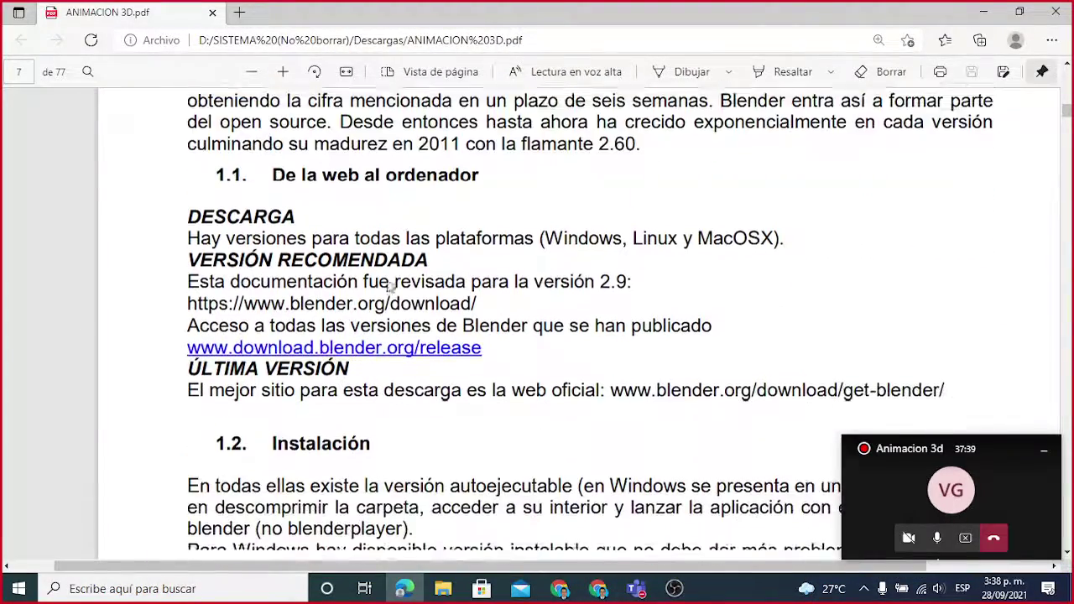
scroll(426, 261, "down", 3)
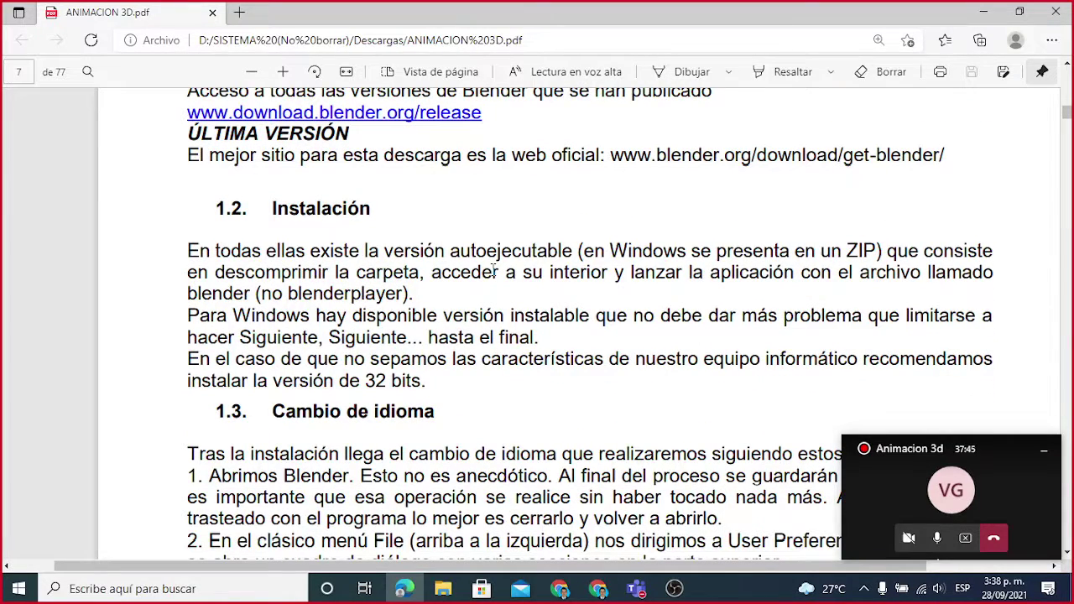
scroll(493, 270, "down", 3)
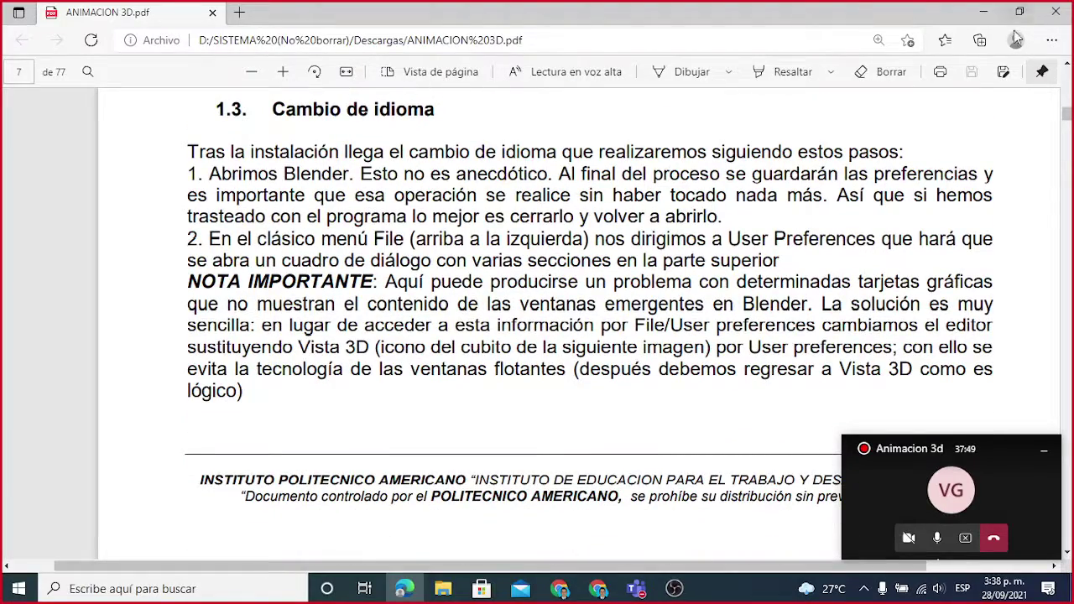
left_click(983, 17)
left_click(980, 15)
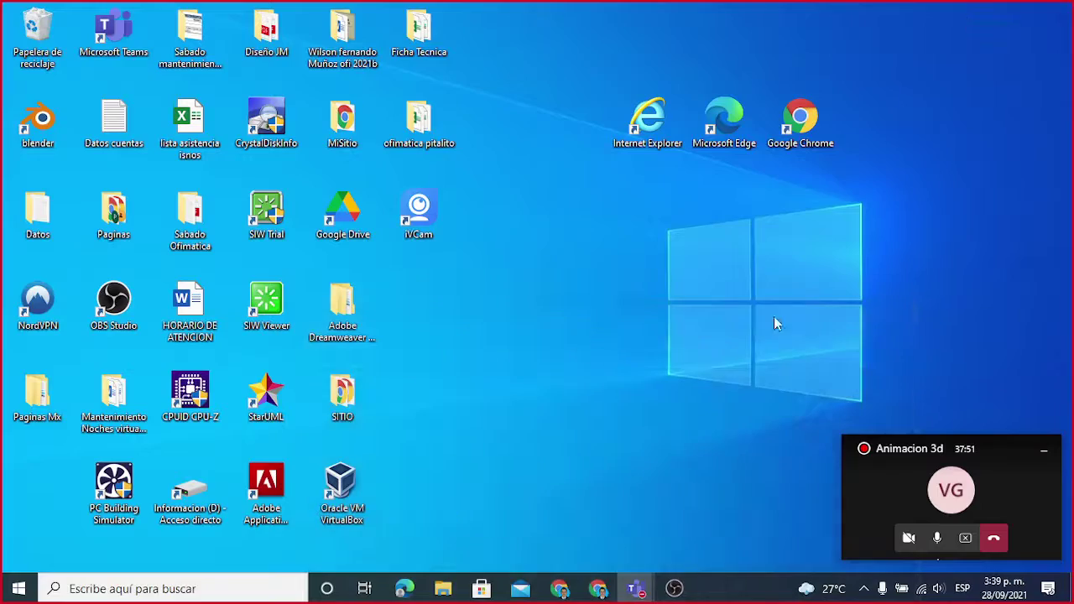
Step: Close the Chrome windows showing the Blender thanks page and the YouTube subscriptions
left_click(597, 589)
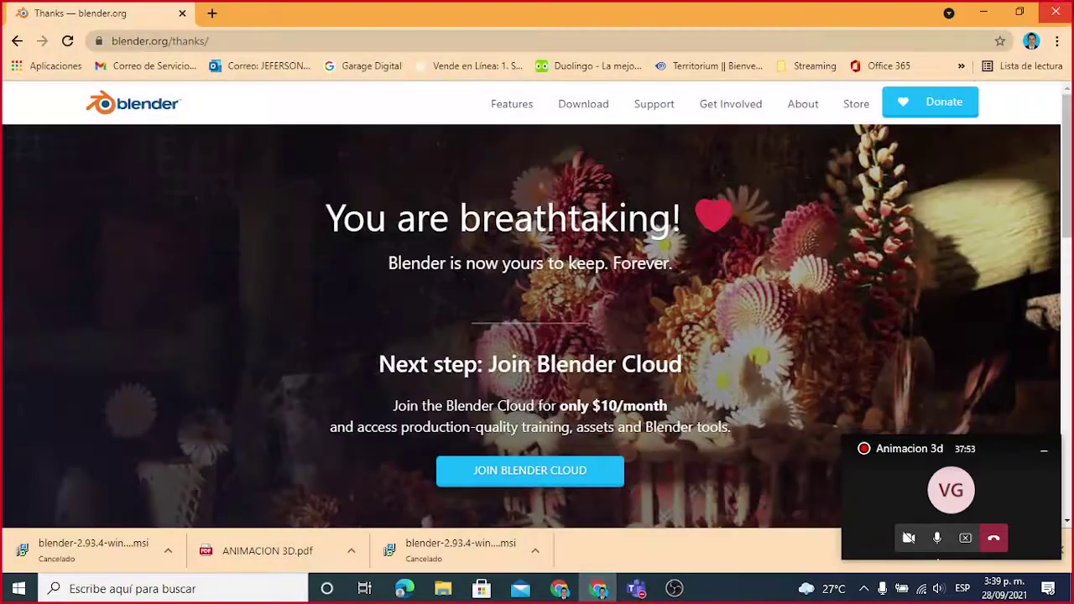
left_click(1056, 12)
left_click(559, 588)
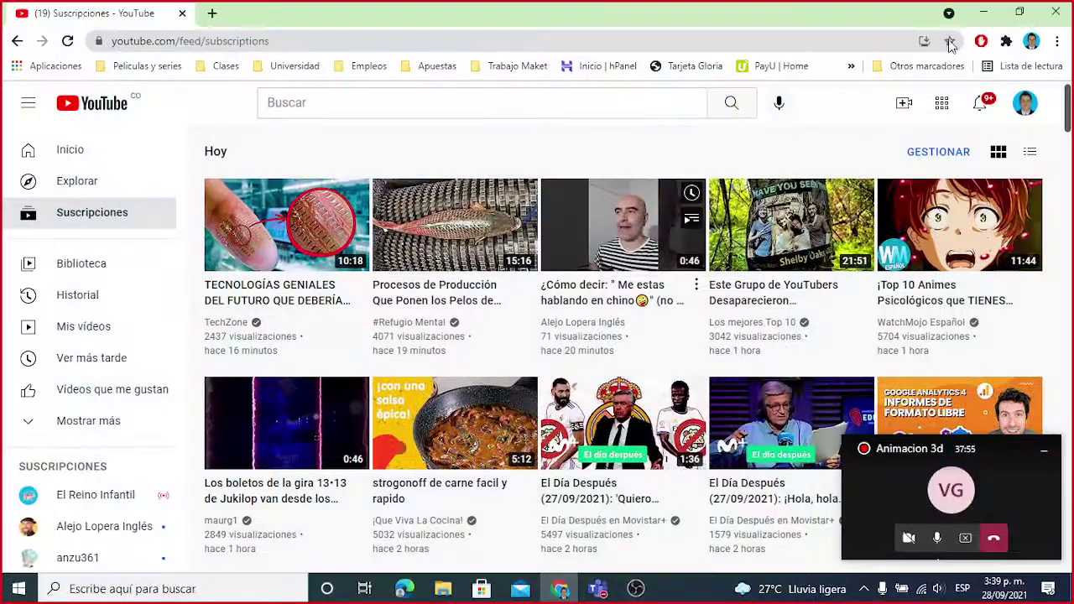
left_click(1056, 12)
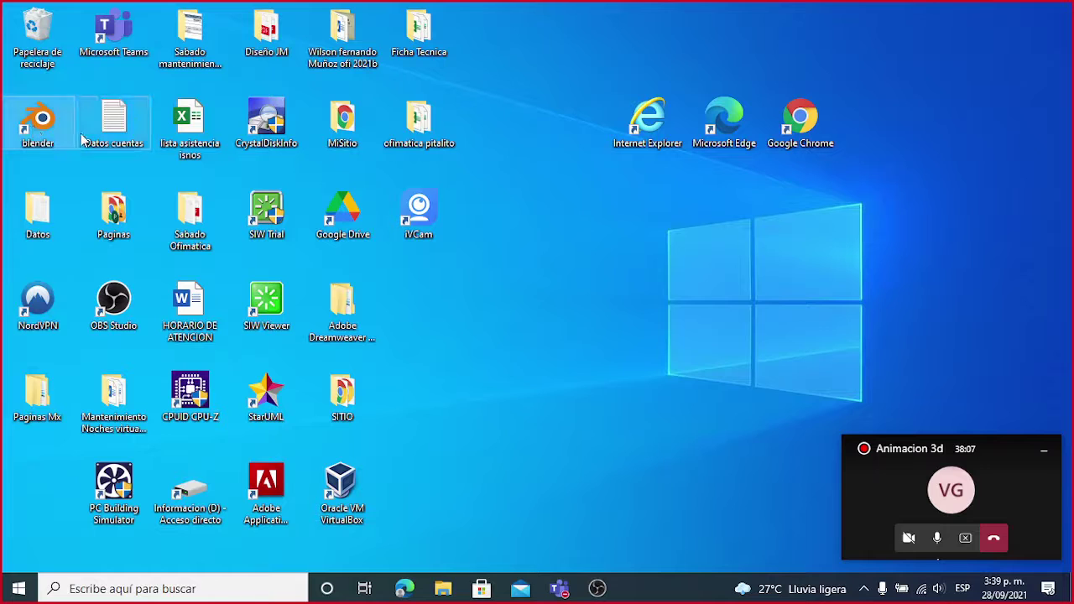
Step: Launch Blender from its desktop shortcut and check its process in Task Manager while it loads, closing Task Manager when done
double_click(40, 122)
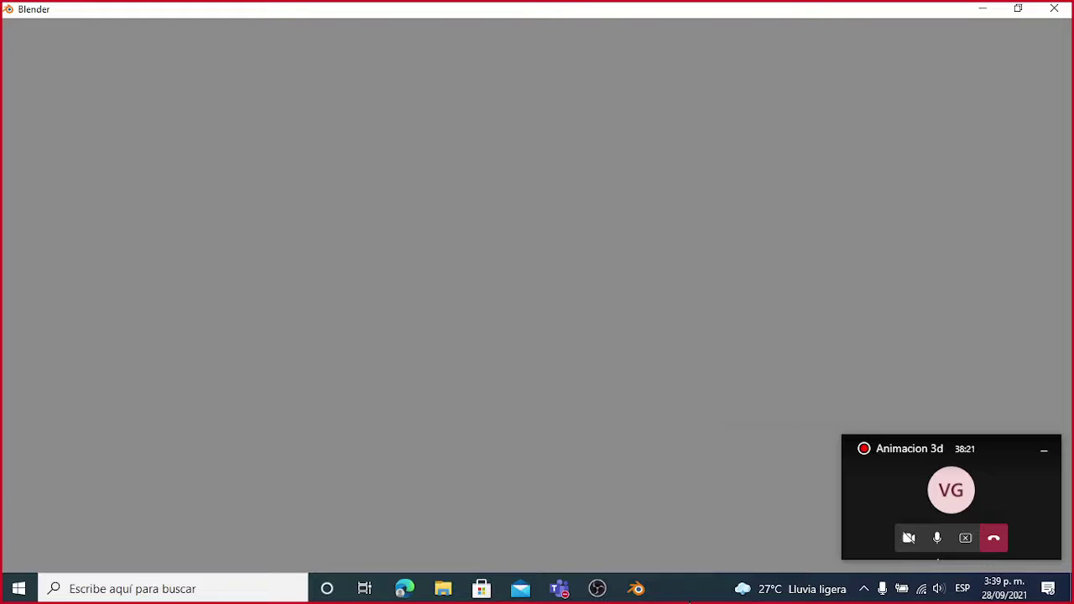
right_click(697, 590)
left_click(758, 507)
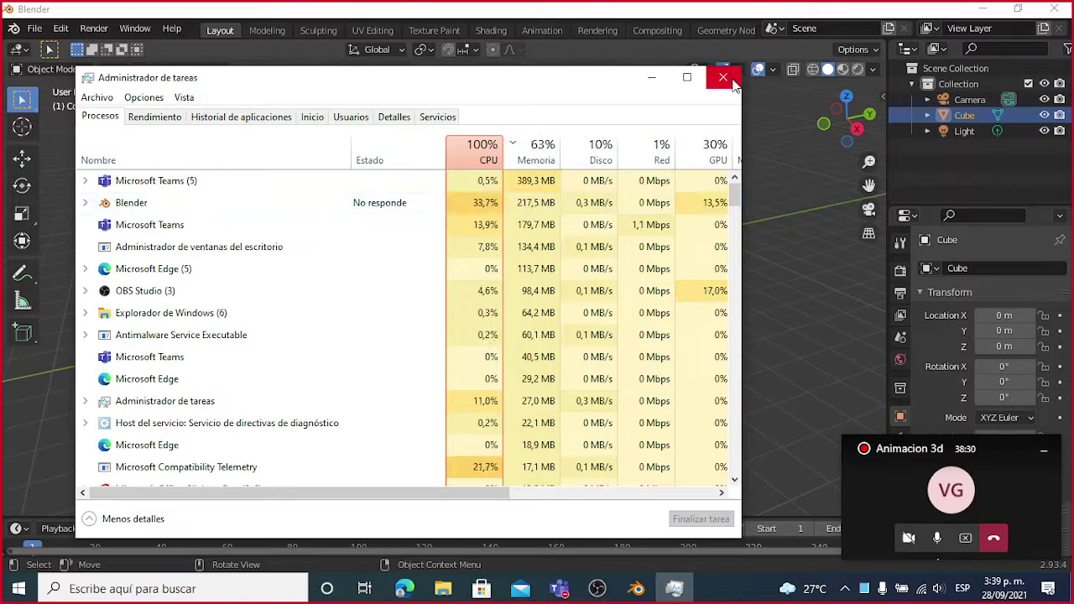
left_click(723, 78)
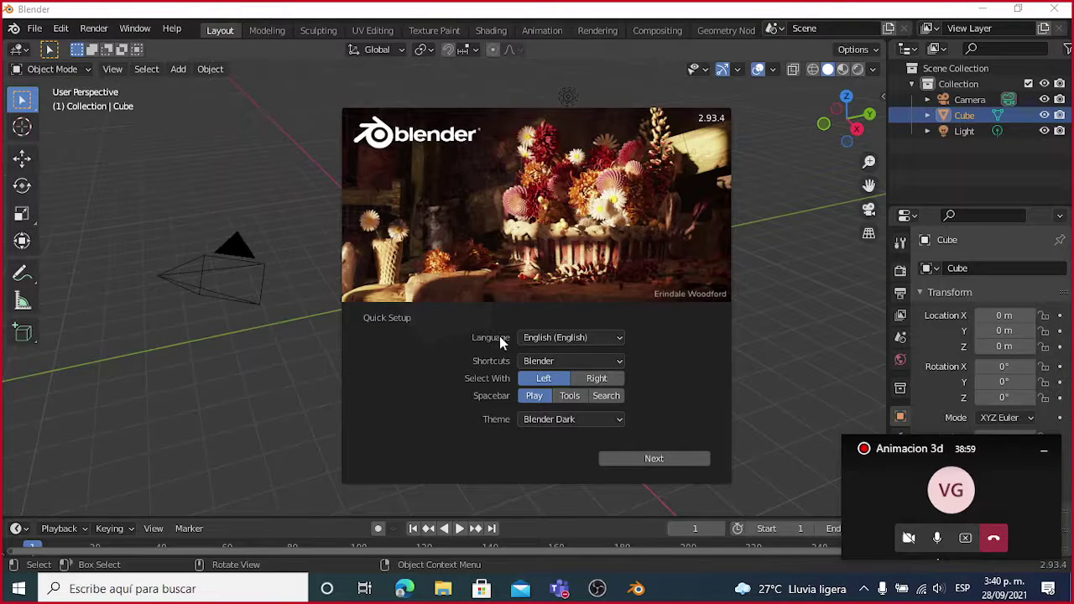
Step: Set the language to Spanish (Español) in Blender's Quick Setup
left_click(546, 337)
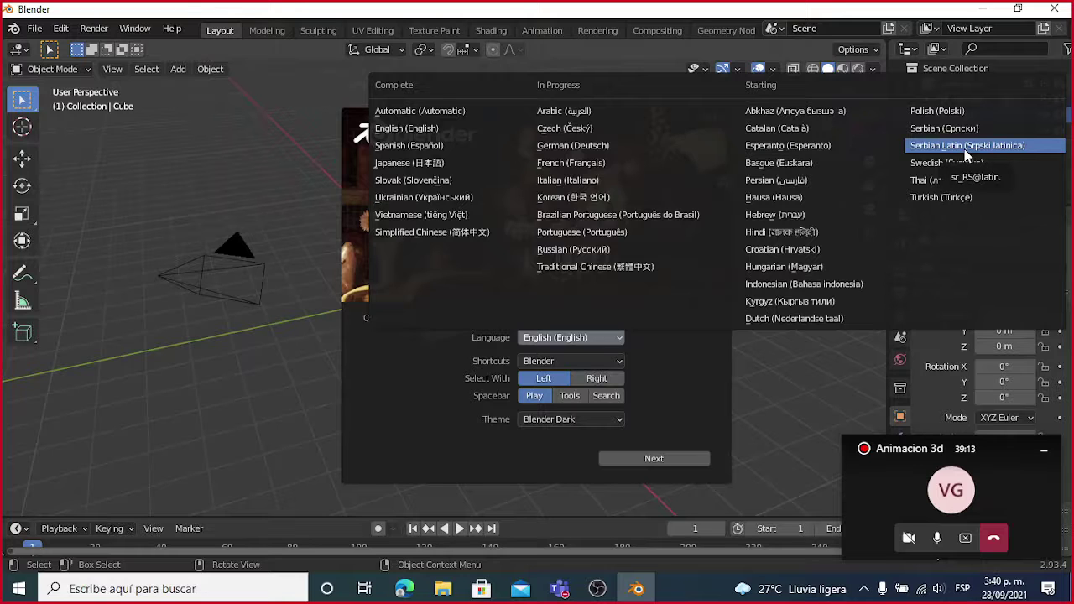
left_click(428, 134)
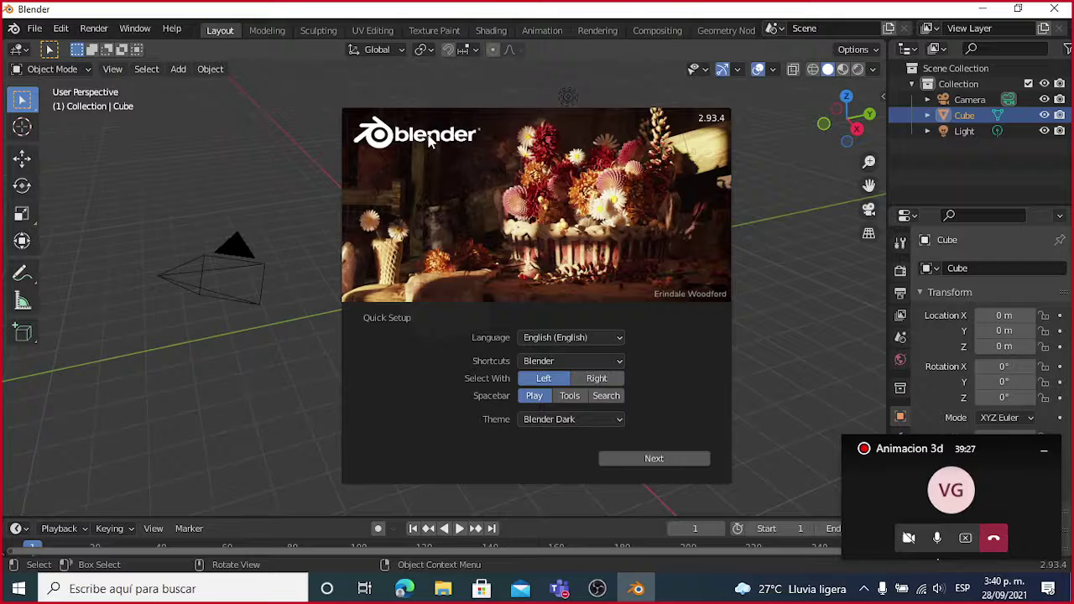
left_click(574, 337)
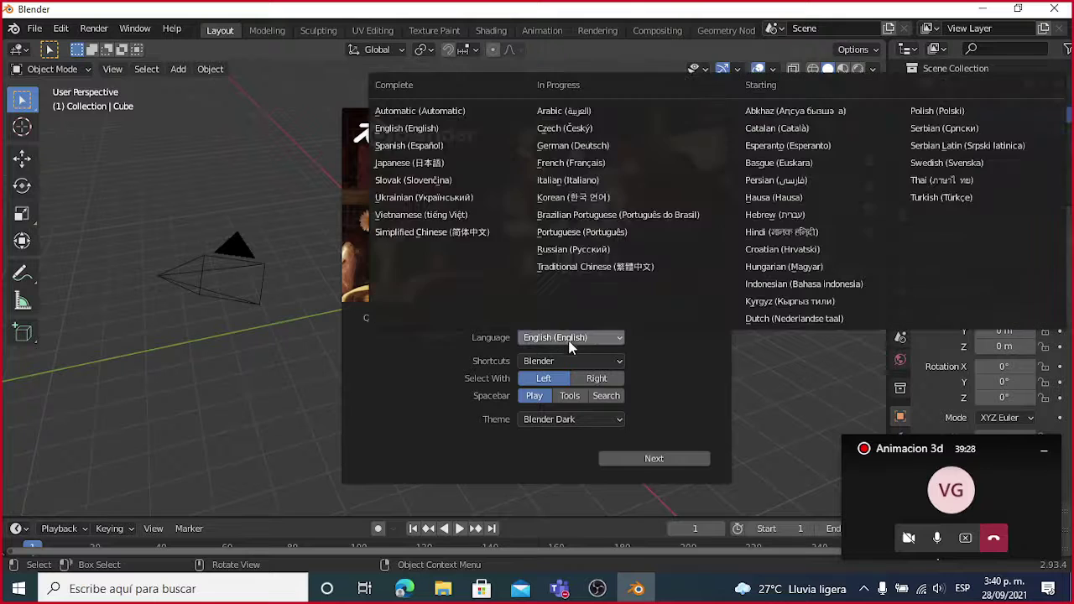
left_click(430, 148)
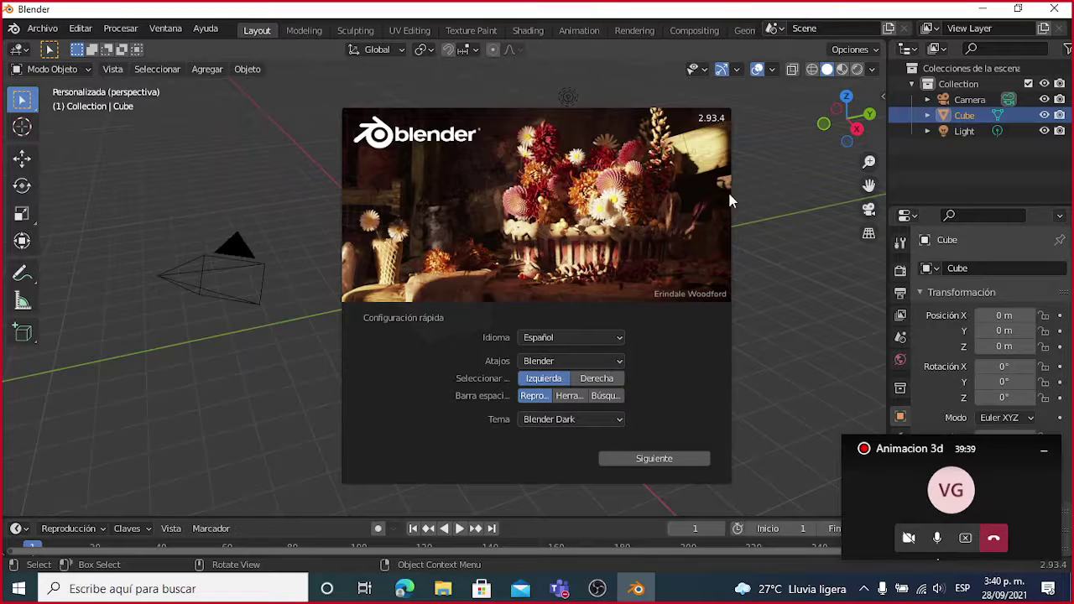
Step: Review the Atajos setting, continue past the quick setup with the Blender shortcuts and Blender Dark theme, and dismiss the splash screen
left_click(563, 363)
left_click(563, 361)
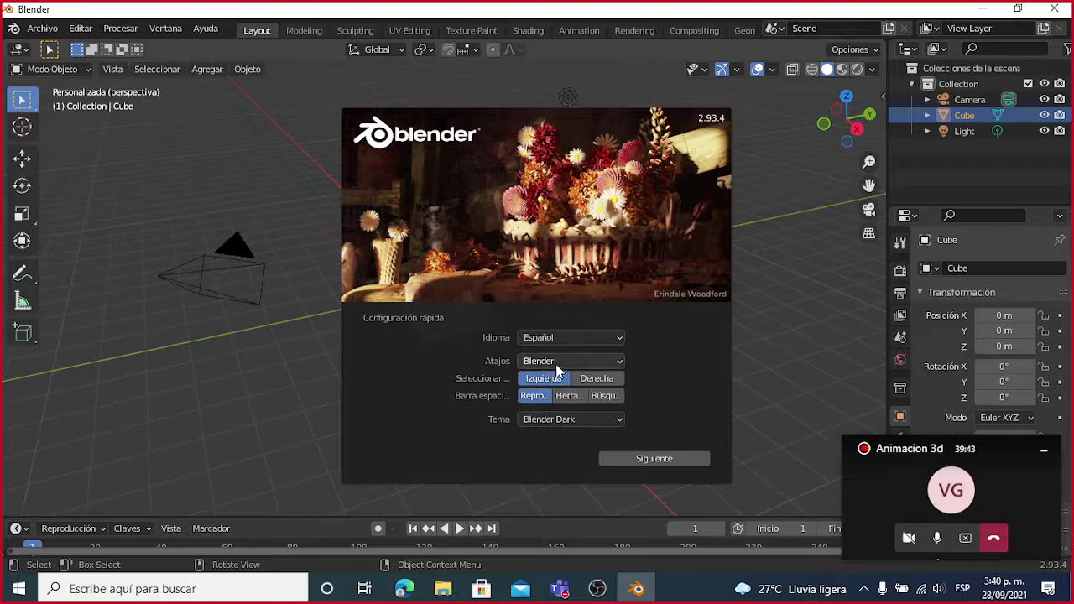
left_click(561, 363)
left_click(581, 364)
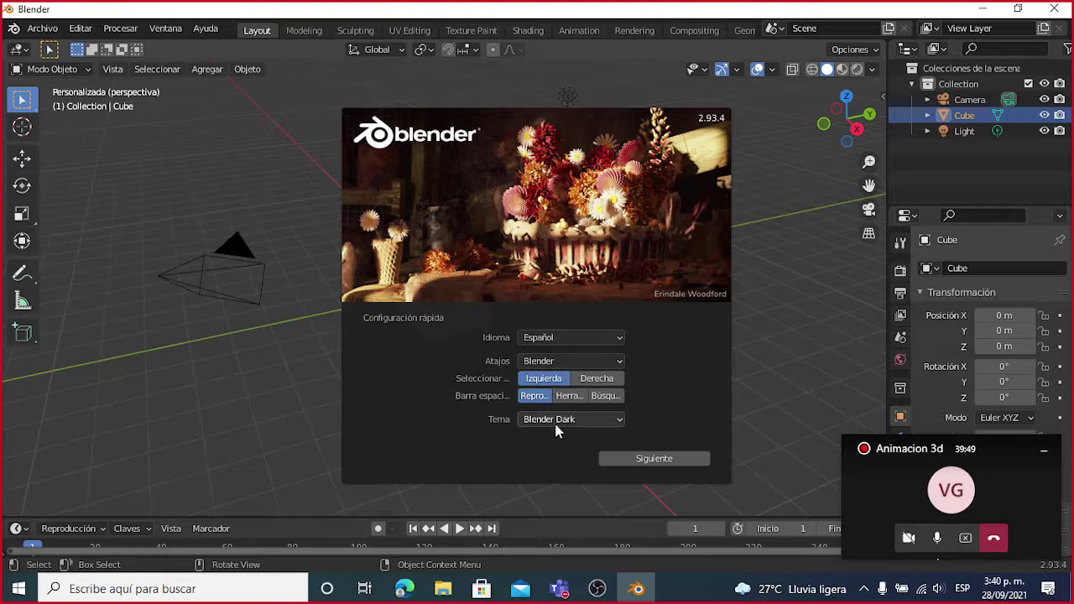
left_click(655, 462)
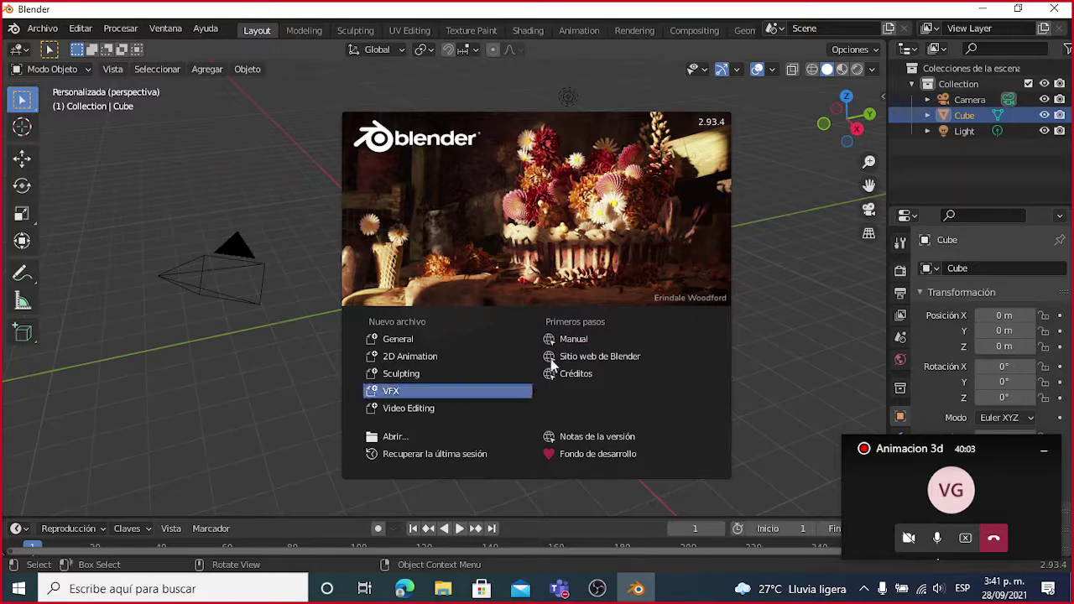
left_click(343, 323)
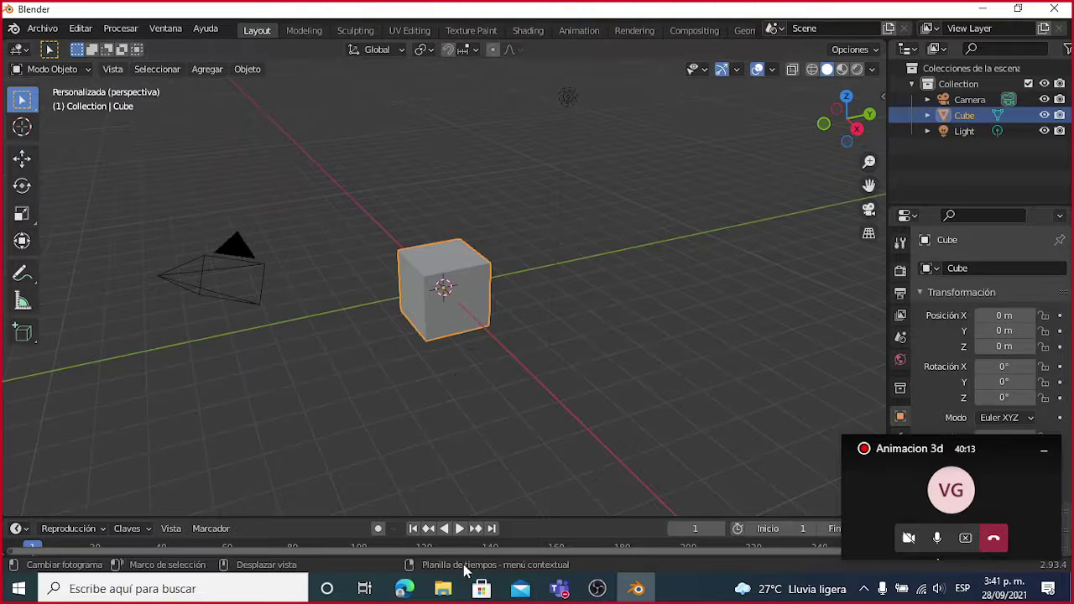
Step: Consult the guide's section 1.3 on changing language, then check the Idioma options in Blender's interface preferences and close the preferences window
left_click(405, 588)
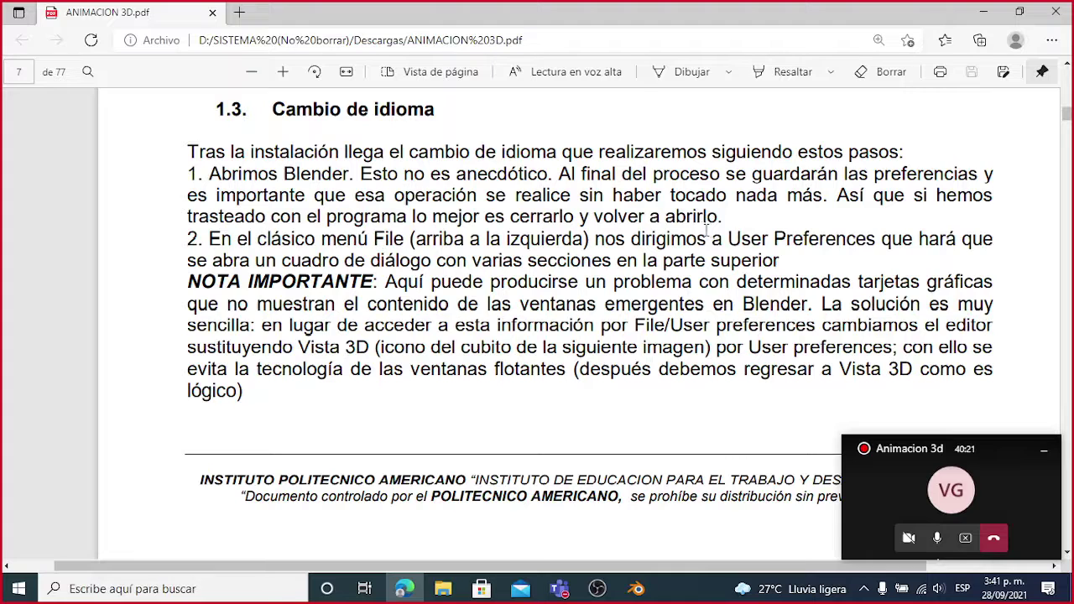
left_click(984, 11)
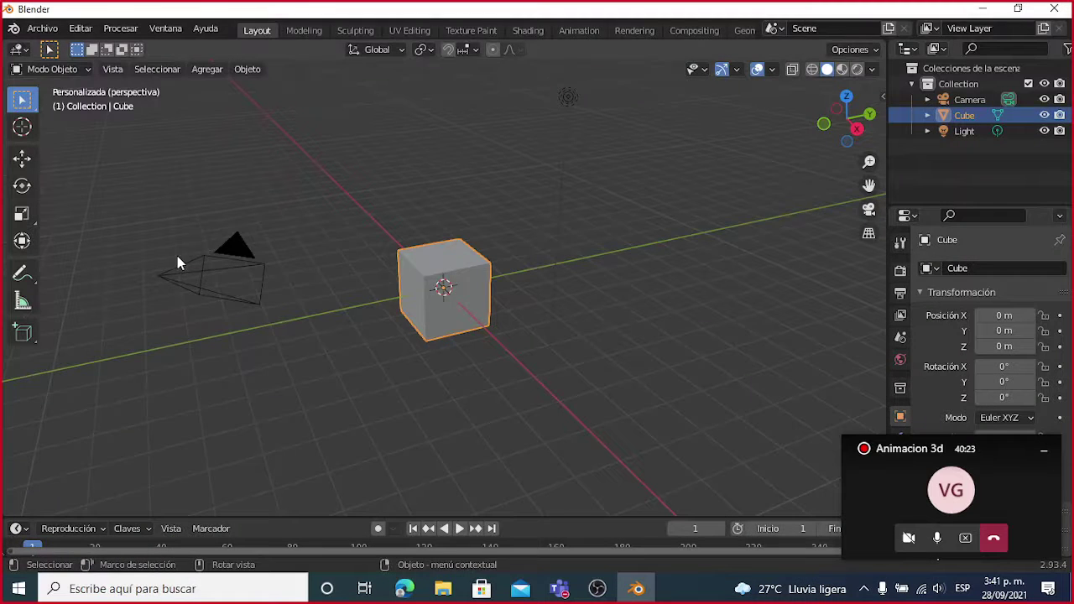
left_click(33, 29)
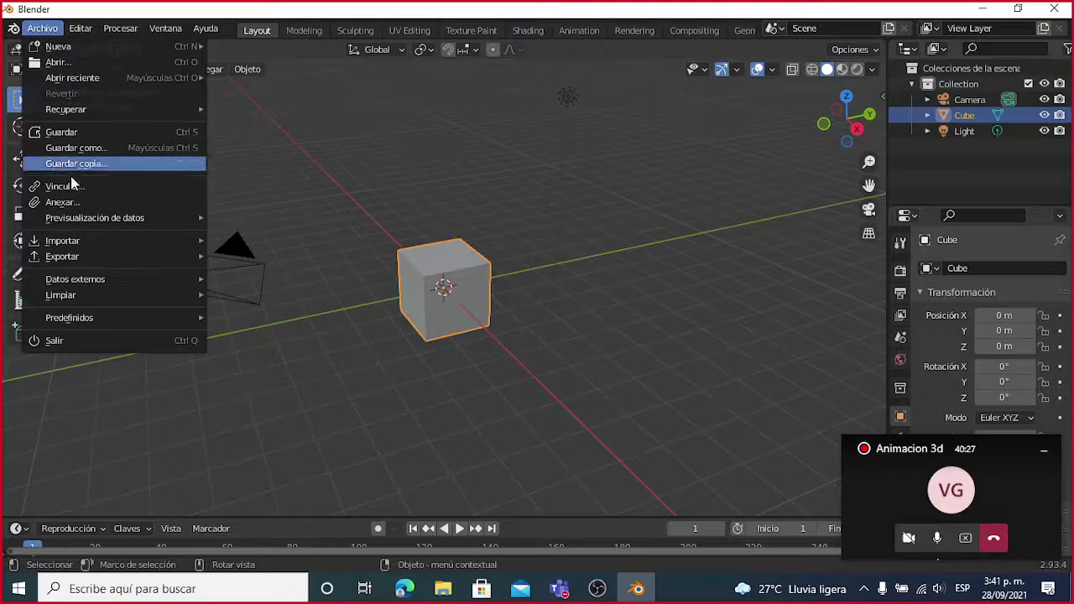
mouse_move(84, 324)
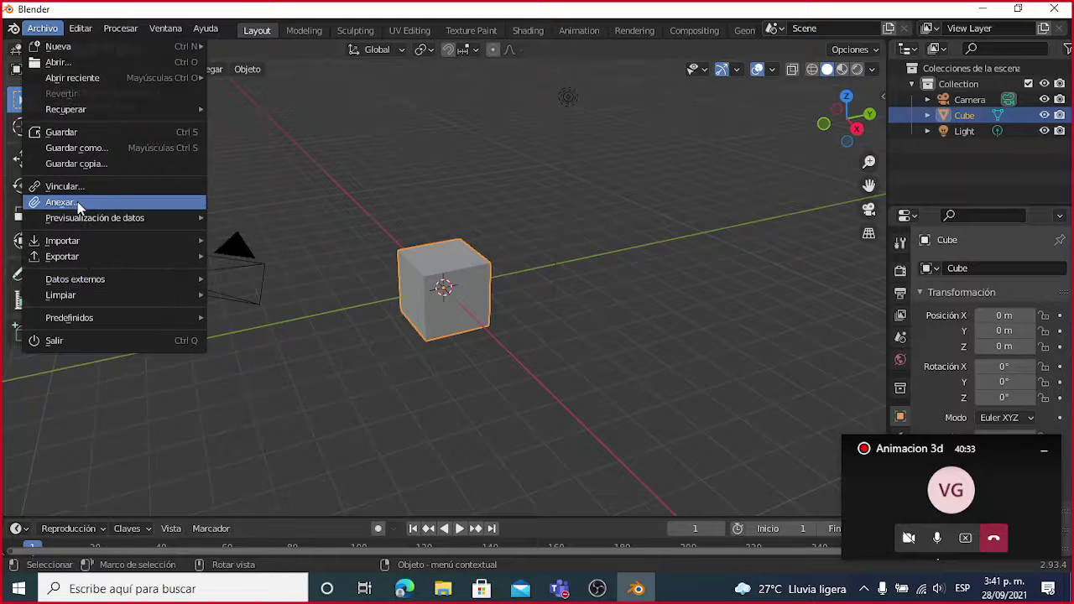
mouse_move(83, 30)
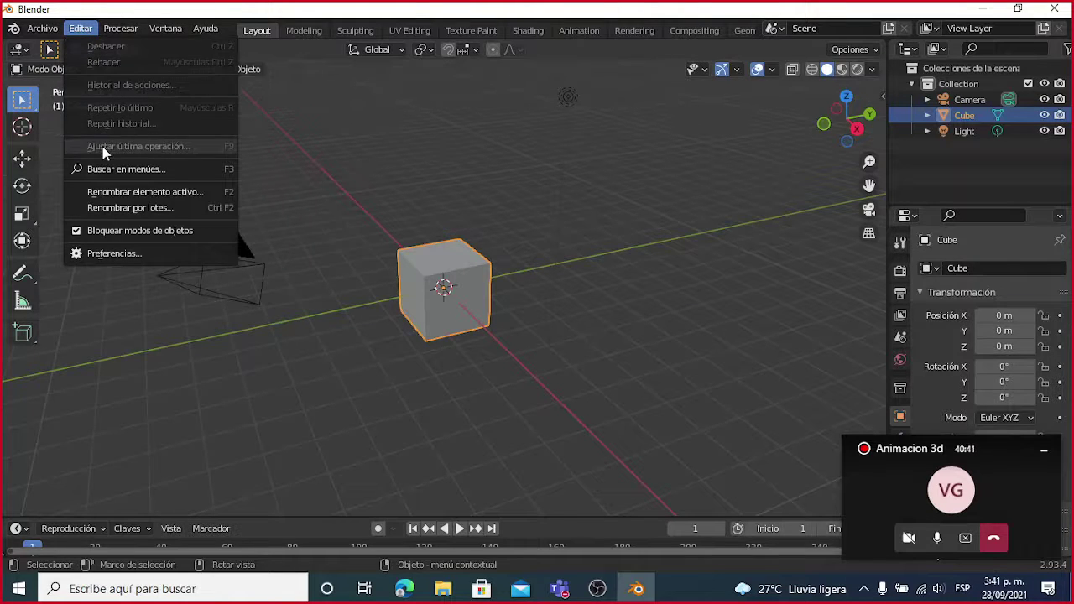
left_click(138, 255)
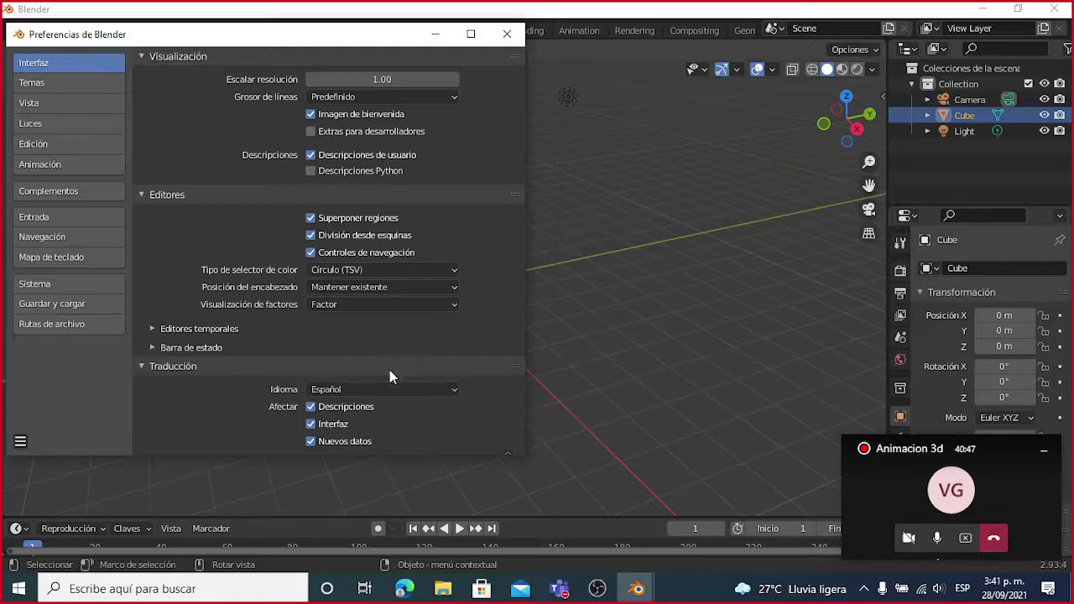
left_click(342, 391)
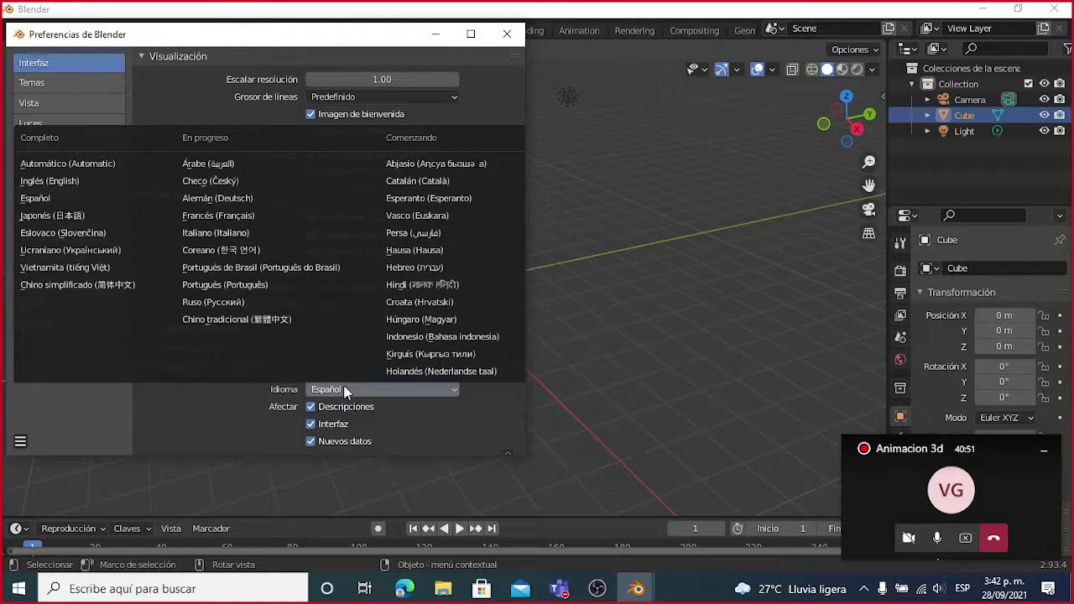
left_click(318, 393)
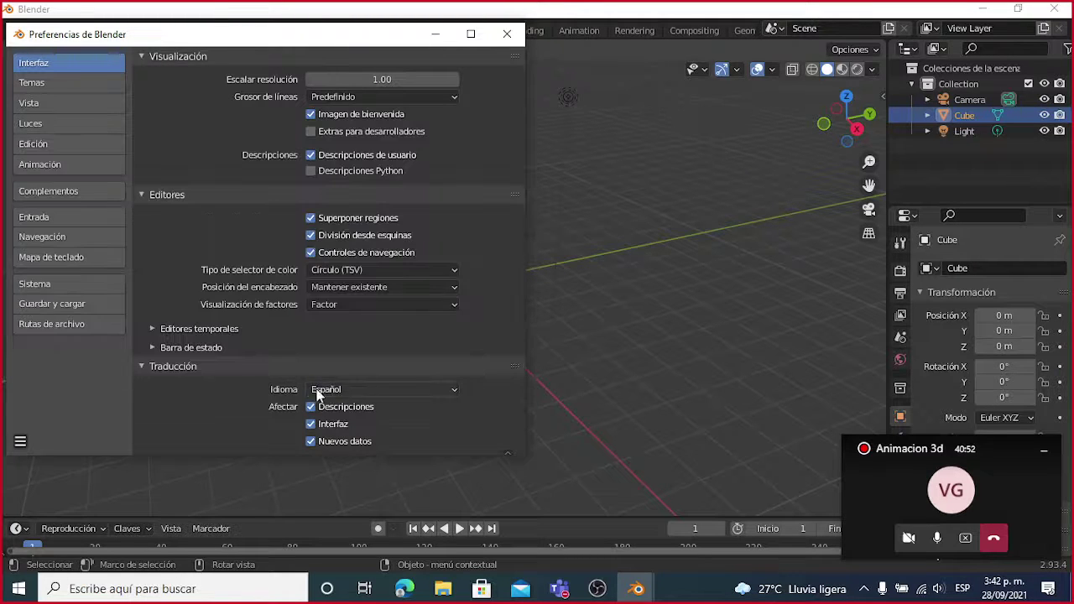
left_click(507, 34)
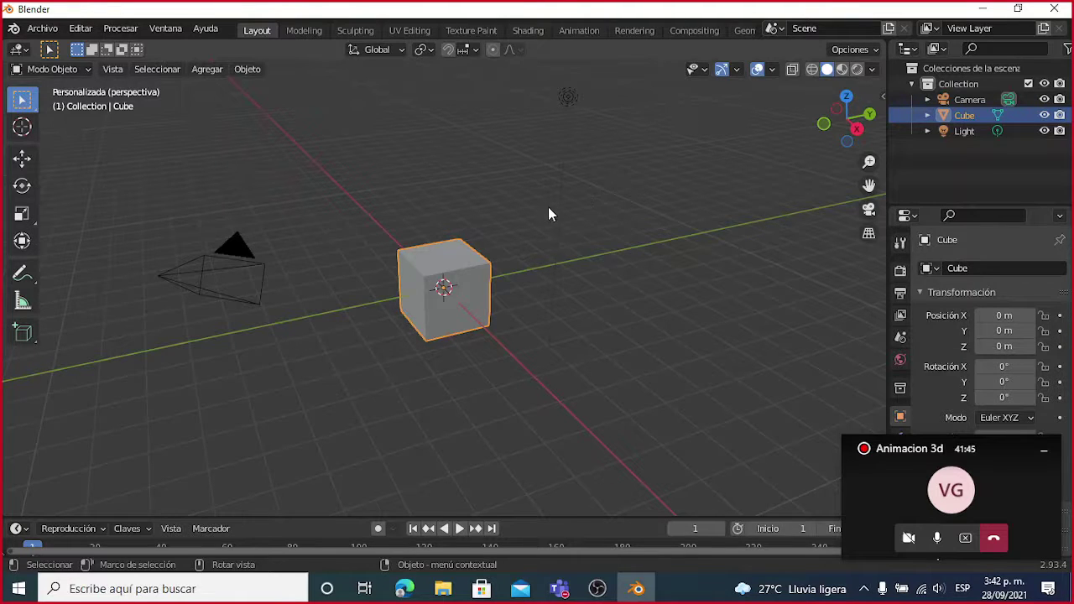
Step: Switch to the ANIMACION 3D guide in Edge and review the Cambio de idioma instructions and preference illustrations on pages 7 to 9
left_click(404, 588)
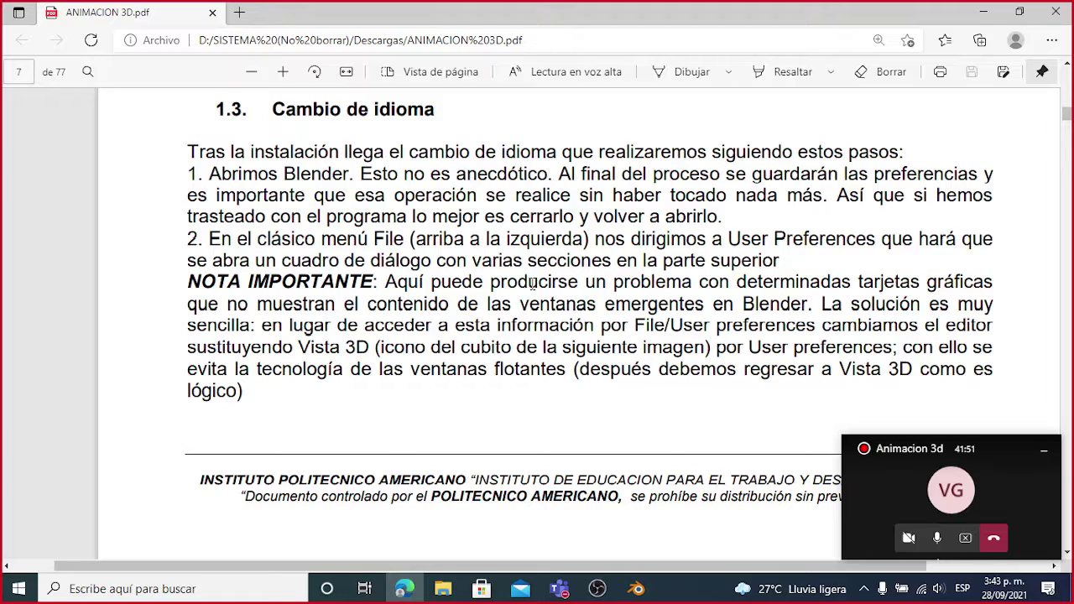
scroll(532, 284, "down", 5)
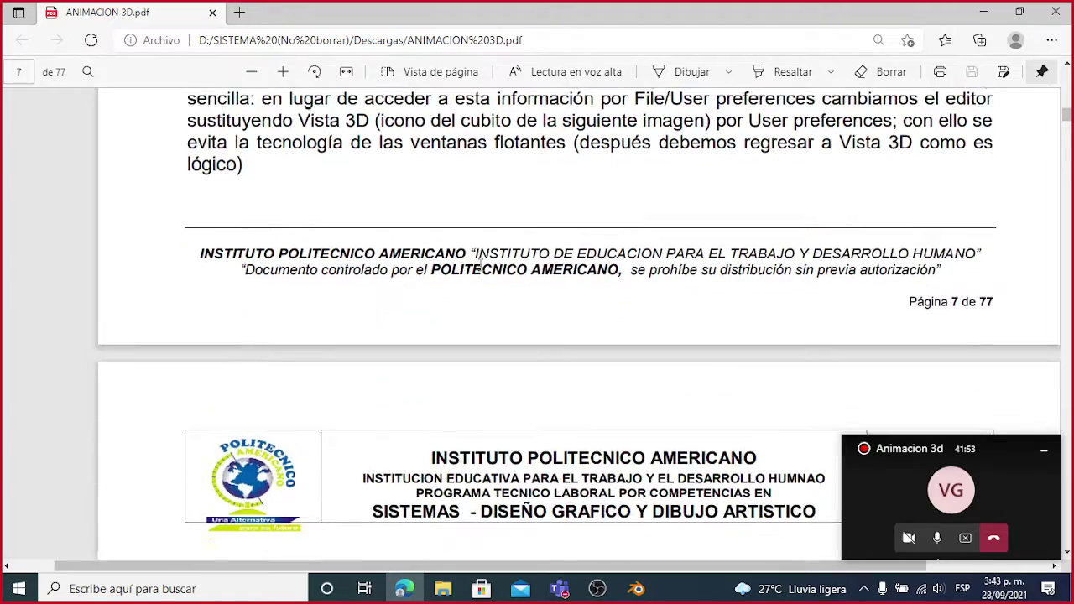
scroll(486, 288, "down", 5)
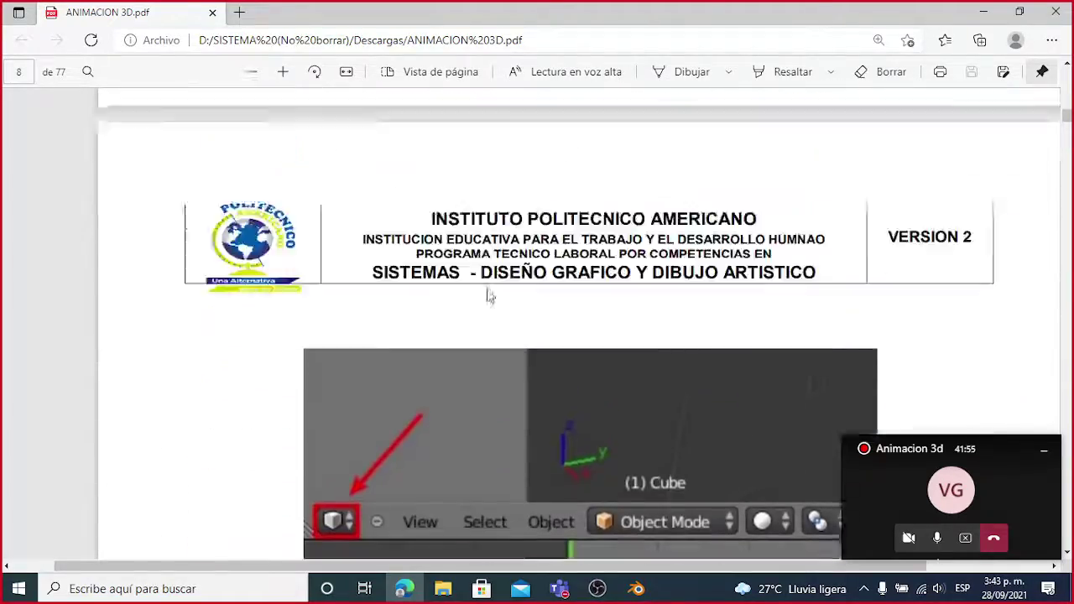
scroll(486, 289, "up", 8)
scroll(378, 256, "down", 5)
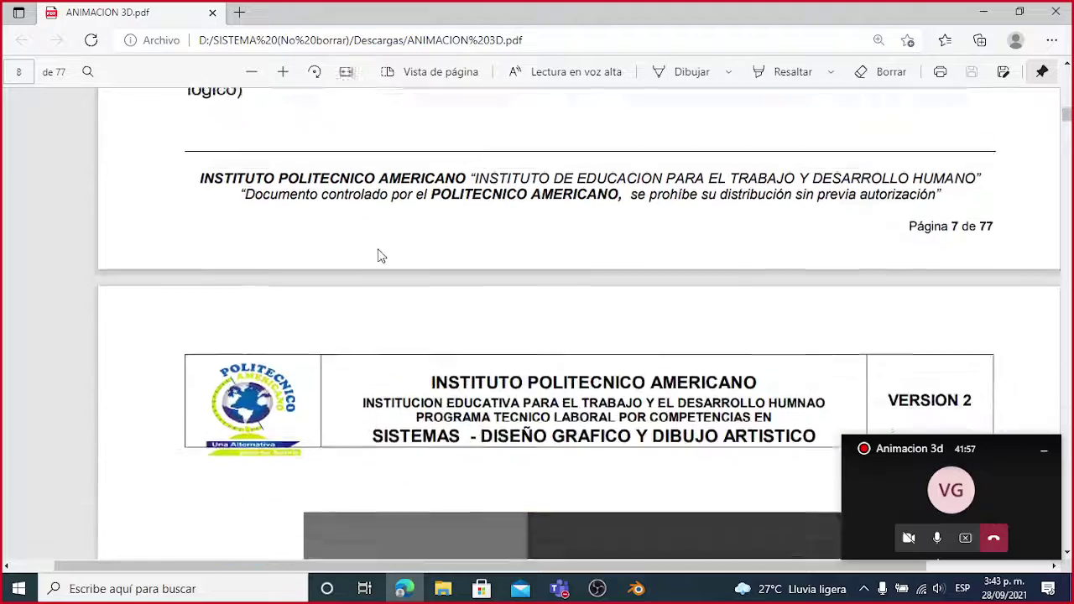
scroll(377, 251, "down", 8)
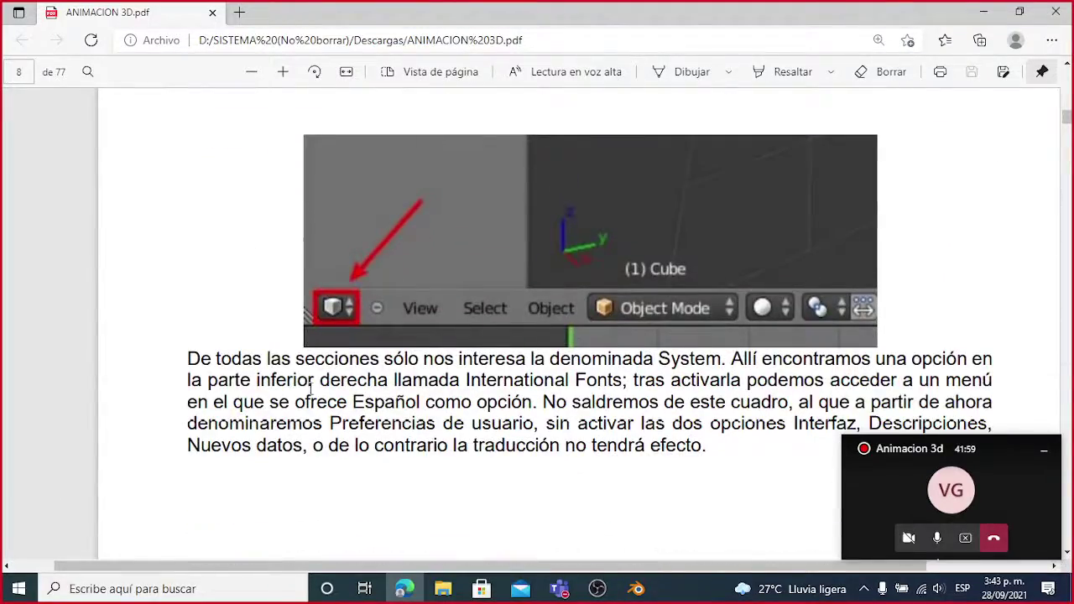
scroll(339, 355, "up", 12)
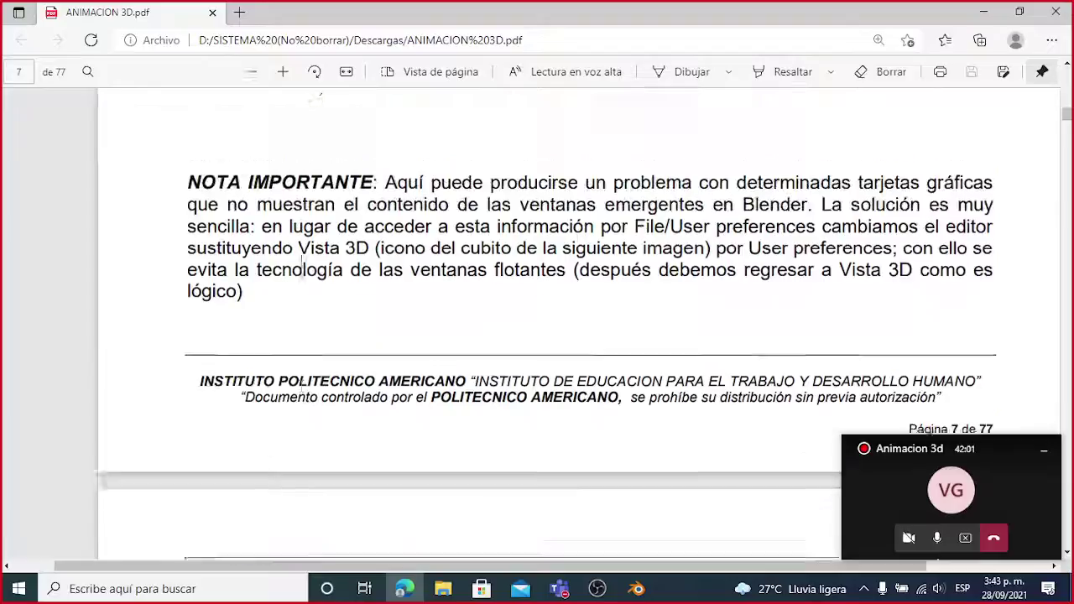
scroll(301, 269, "up", 4)
scroll(659, 241, "down", 4)
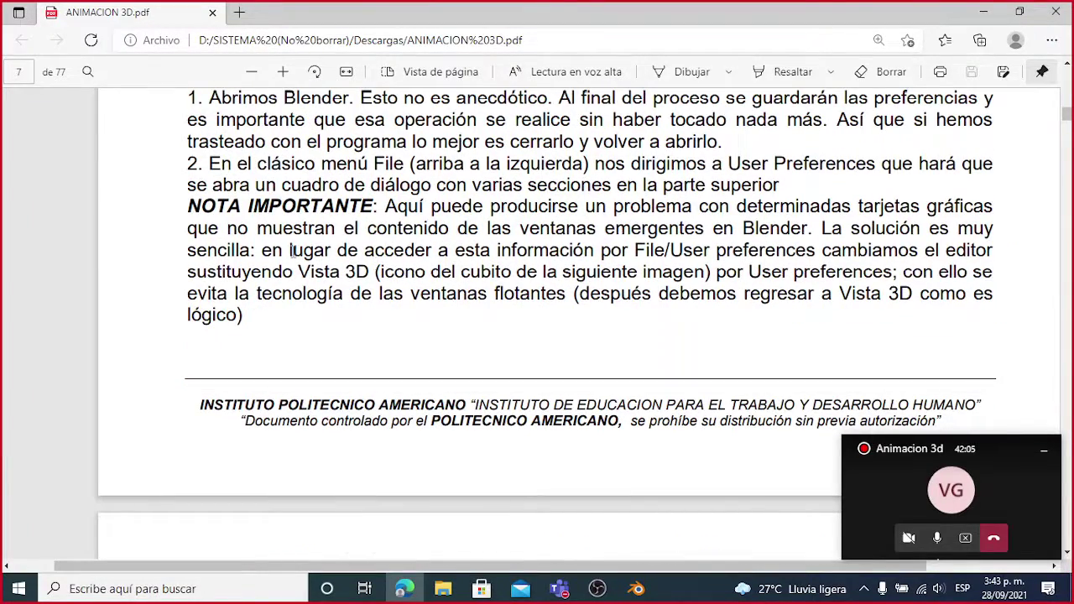
scroll(327, 243, "down", 10)
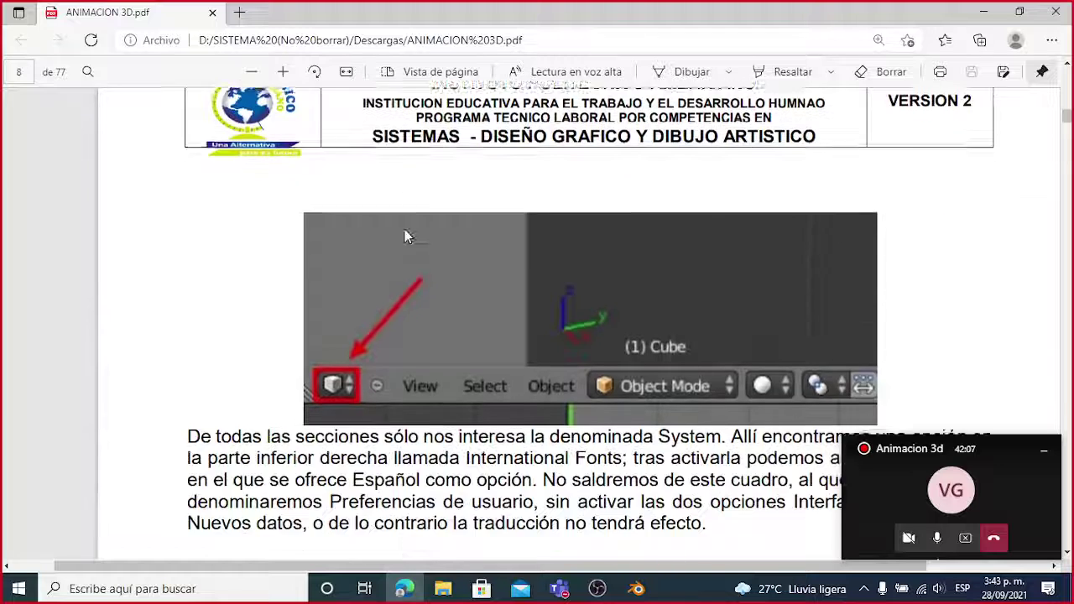
scroll(404, 235, "down", 3)
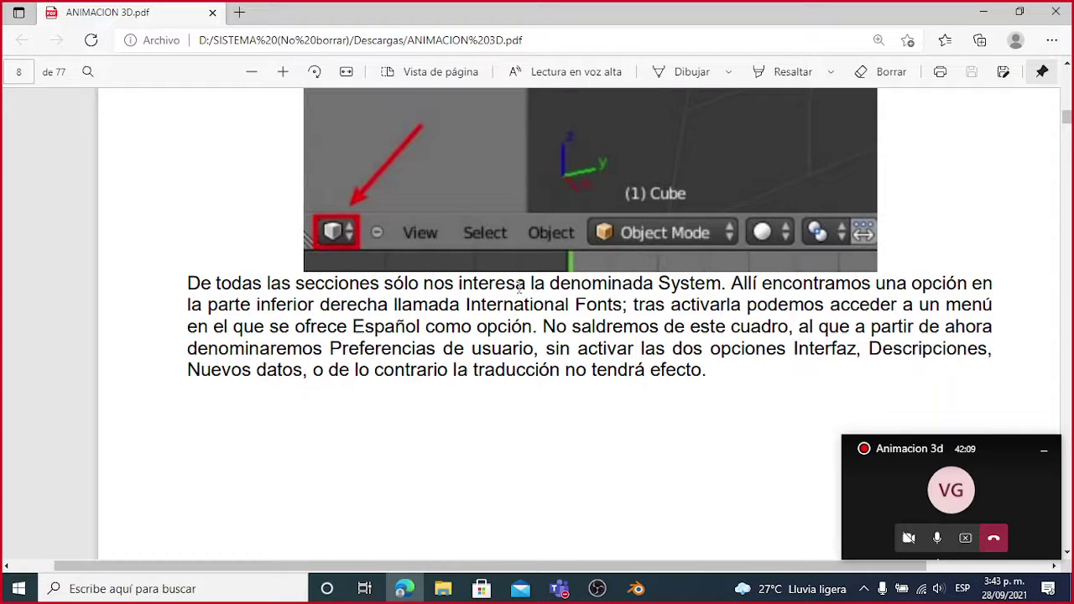
scroll(587, 291, "down", 3)
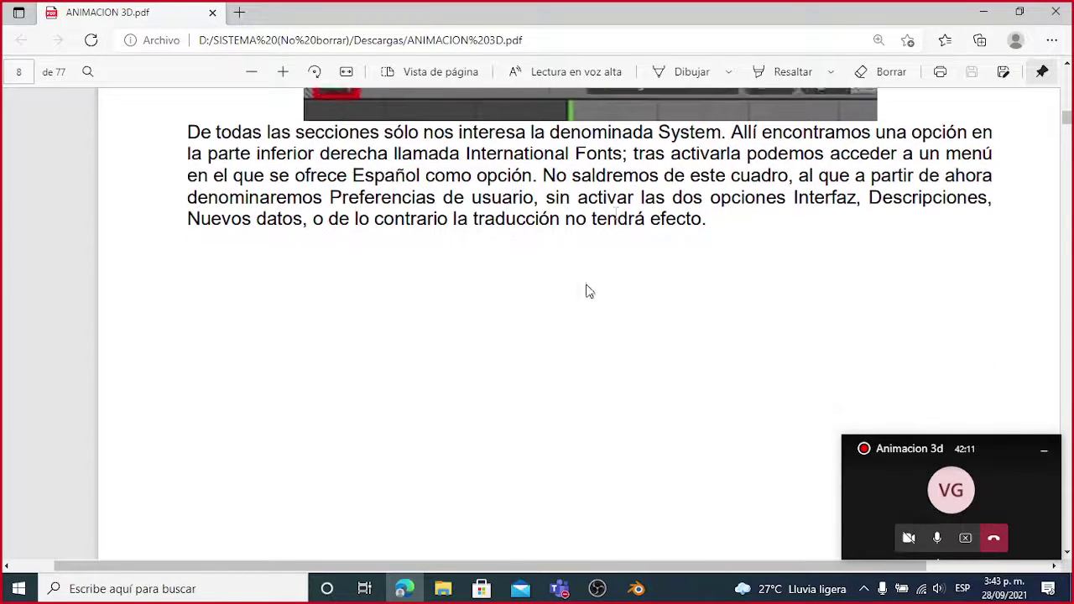
scroll(579, 281, "down", 18)
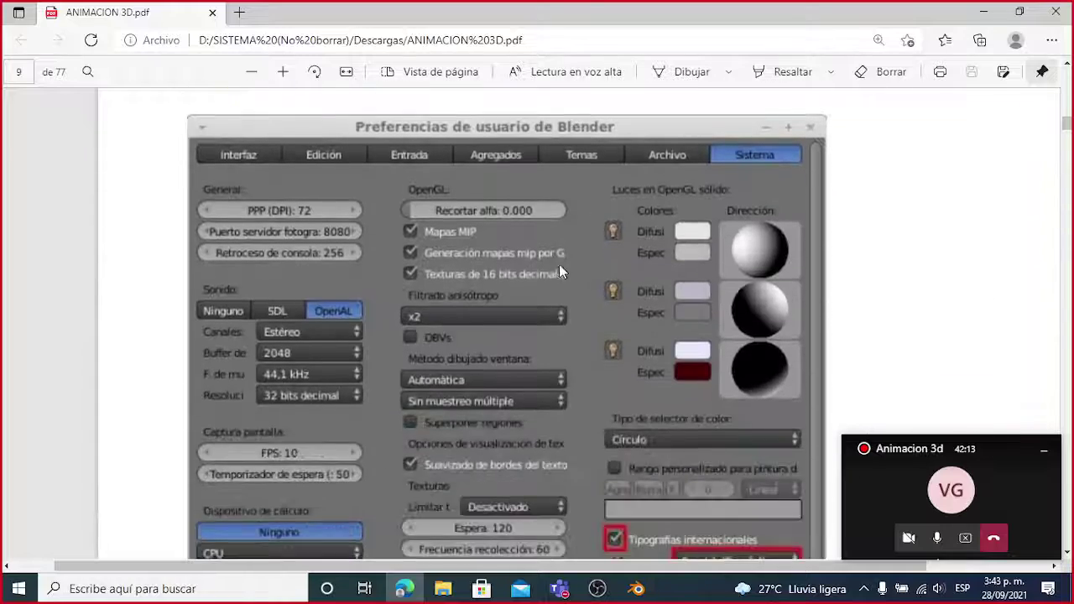
scroll(560, 269, "down", 8)
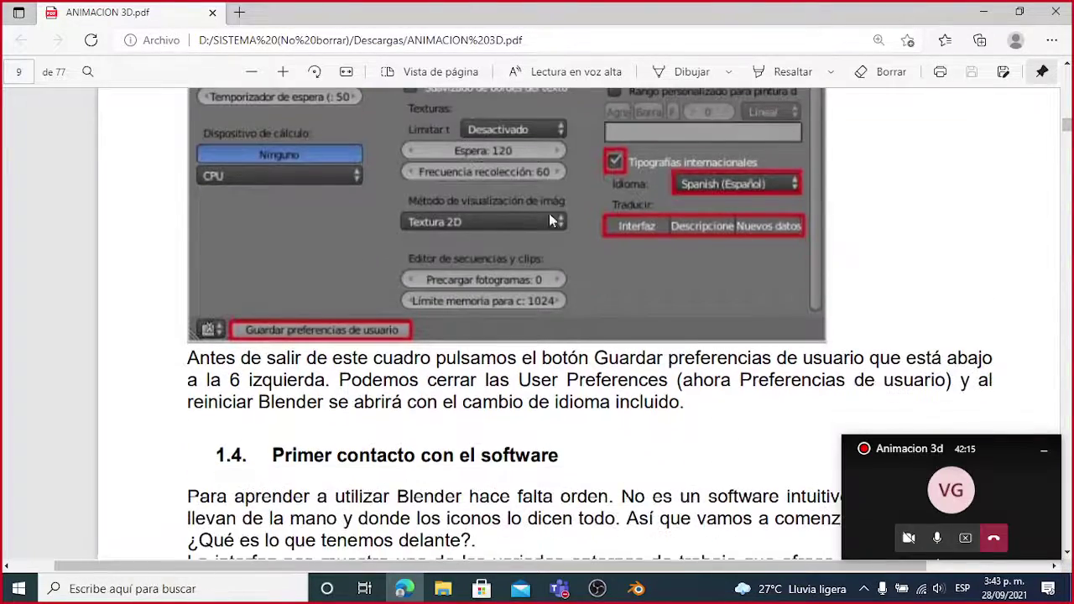
scroll(552, 219, "down", 3)
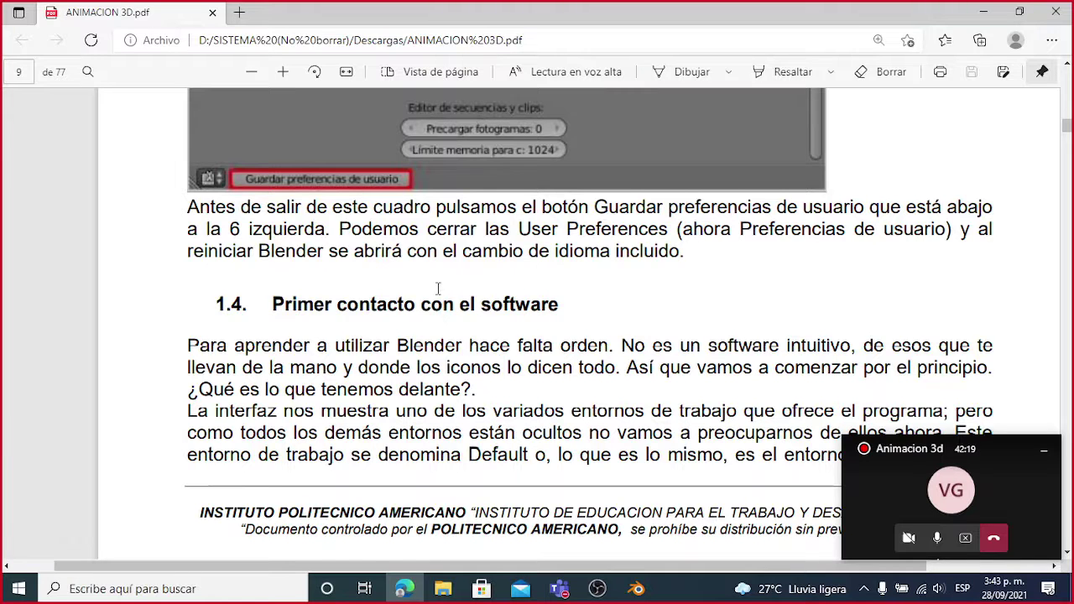
Step: Read section 1.4, Primer contacto con el software, through the Vista 3D editor description and its interface illustration on page 10
scroll(442, 286, "down", 2)
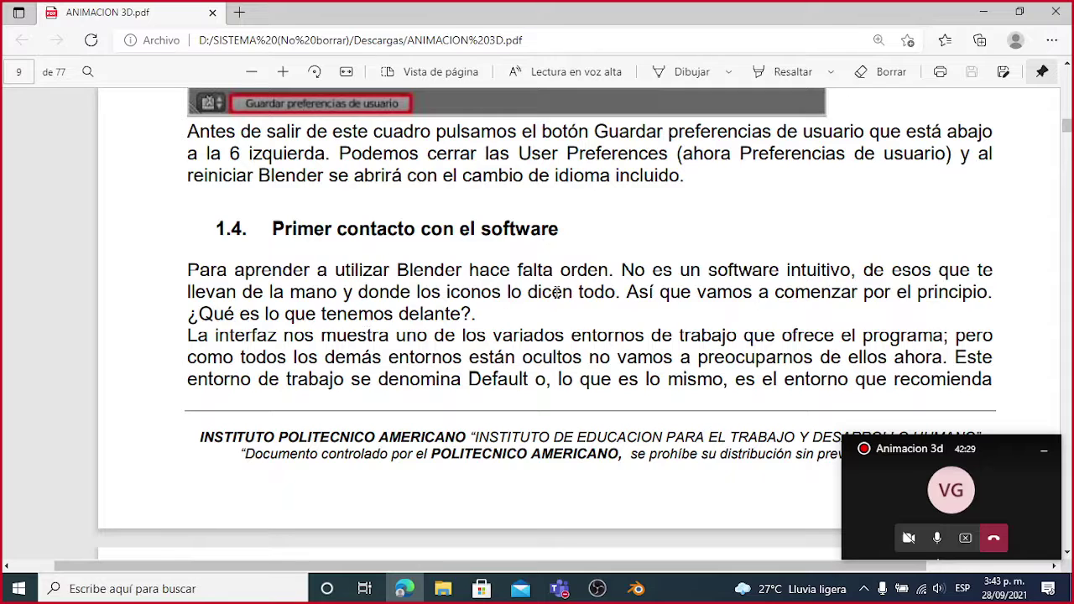
scroll(499, 321, "down", 1)
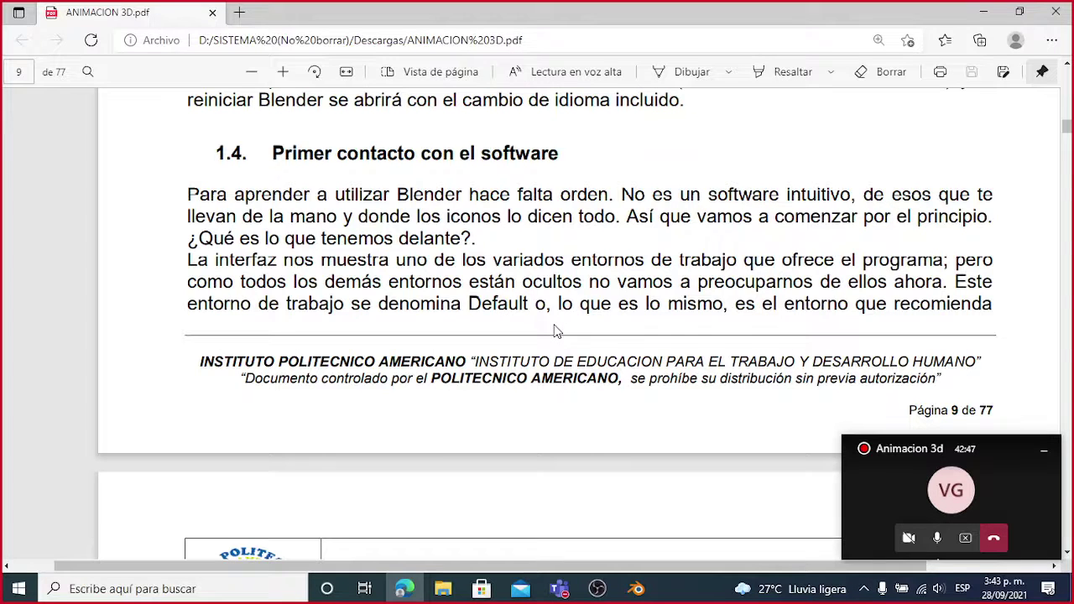
scroll(755, 289, "down", 3)
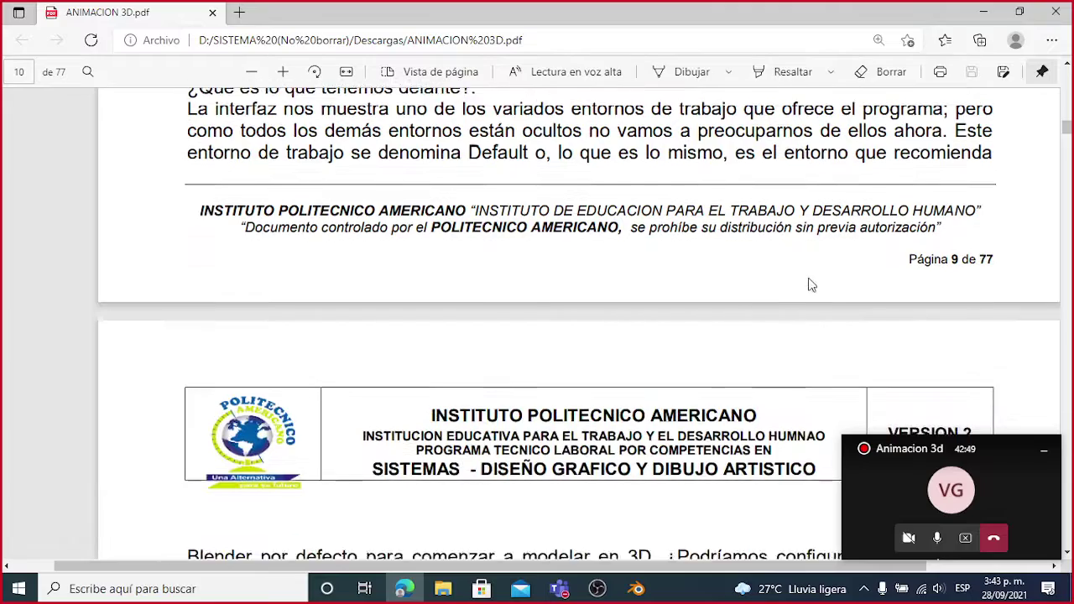
scroll(696, 287, "down", 2)
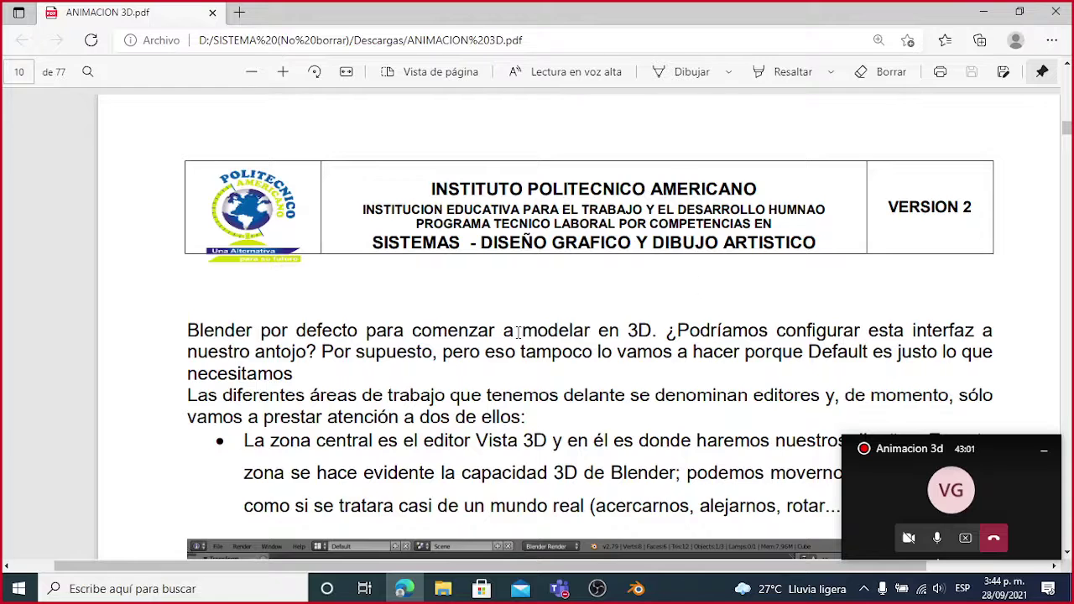
scroll(521, 332, "down", 1)
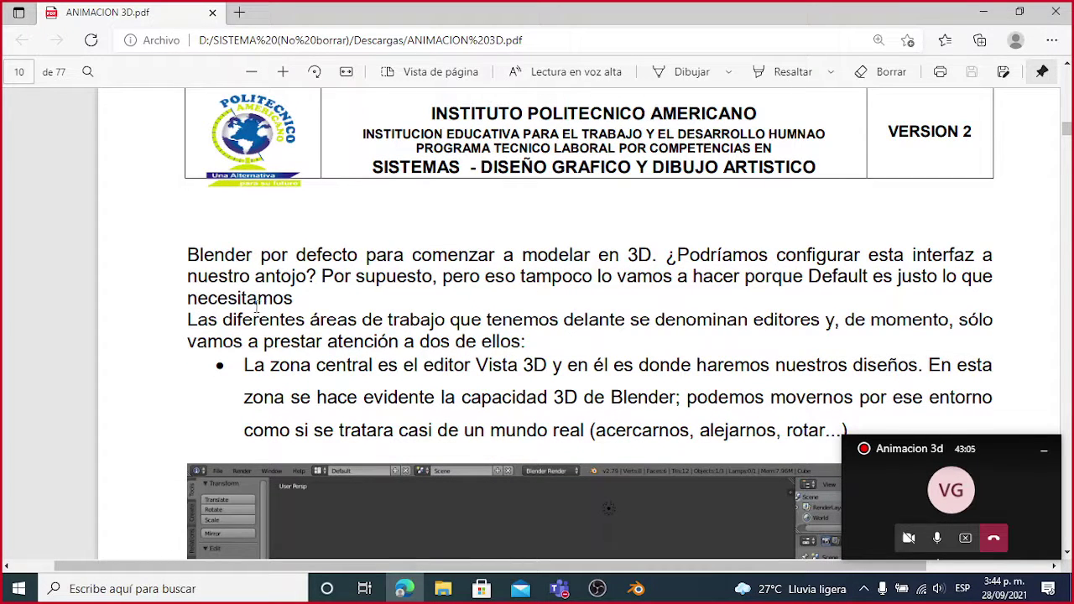
scroll(256, 307, "down", 1)
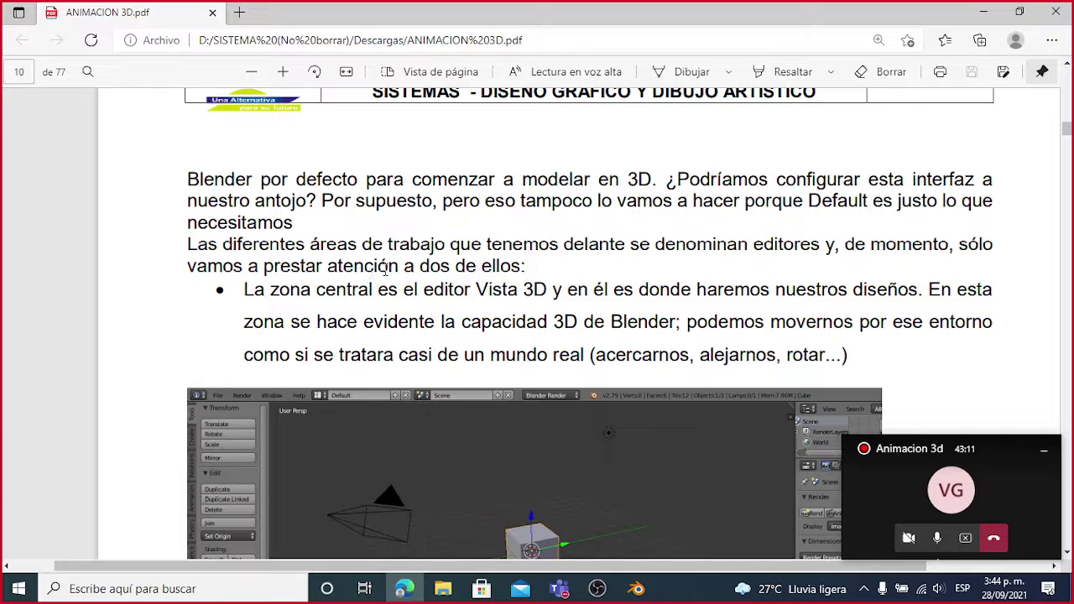
scroll(481, 274, "down", 1)
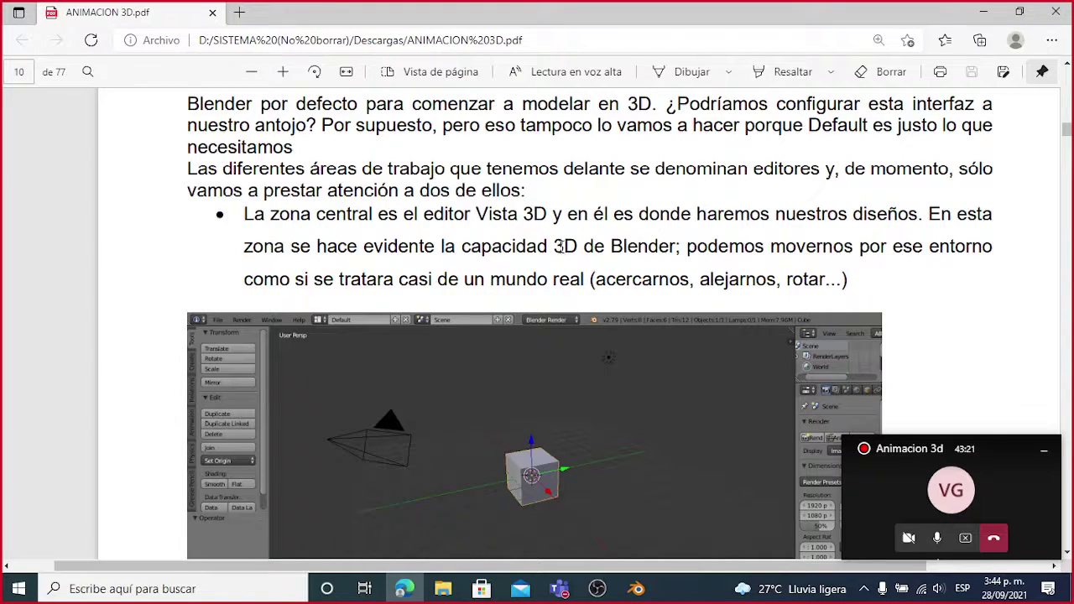
scroll(579, 245, "down", 1)
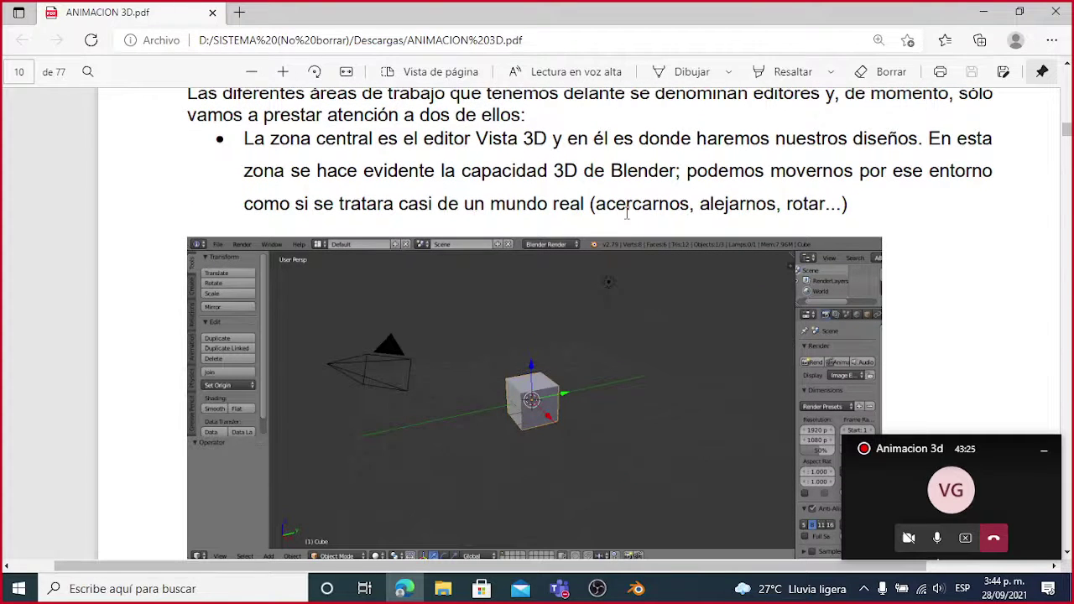
scroll(546, 243, "down", 3)
scroll(504, 243, "up", 2)
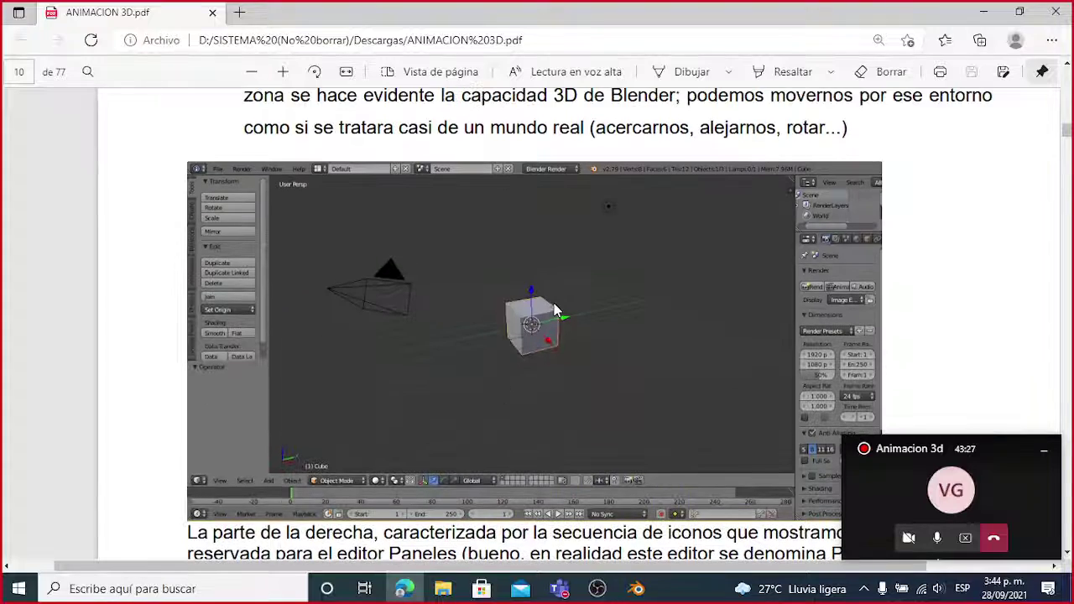
Step: Switch to Blender and demonstrate zooming in and out around the default cube in the 3D view
left_click(636, 589)
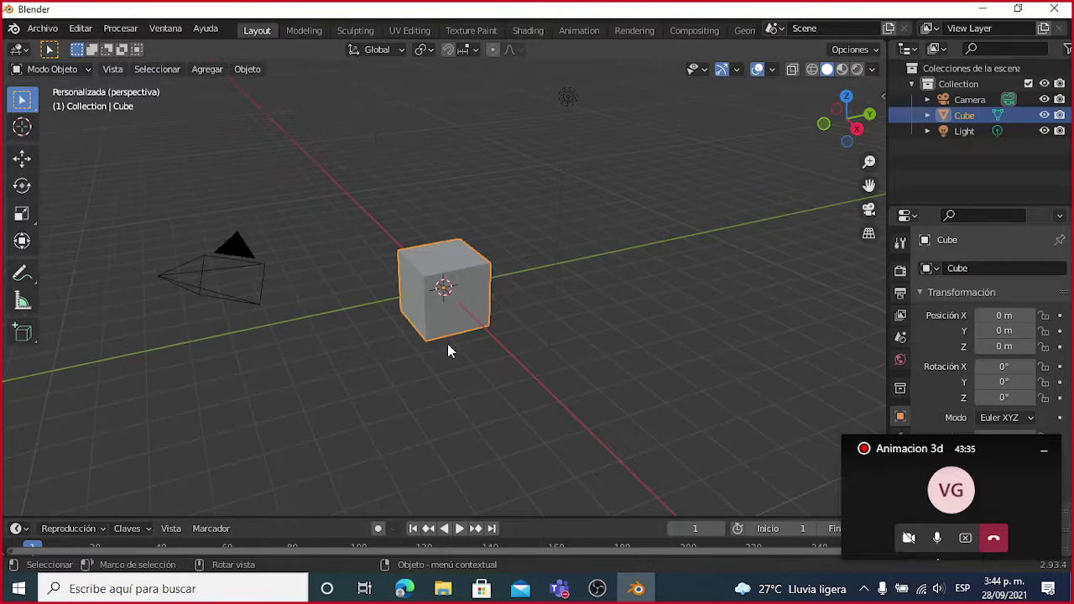
scroll(432, 204, "up", 4)
scroll(433, 204, "down", 4)
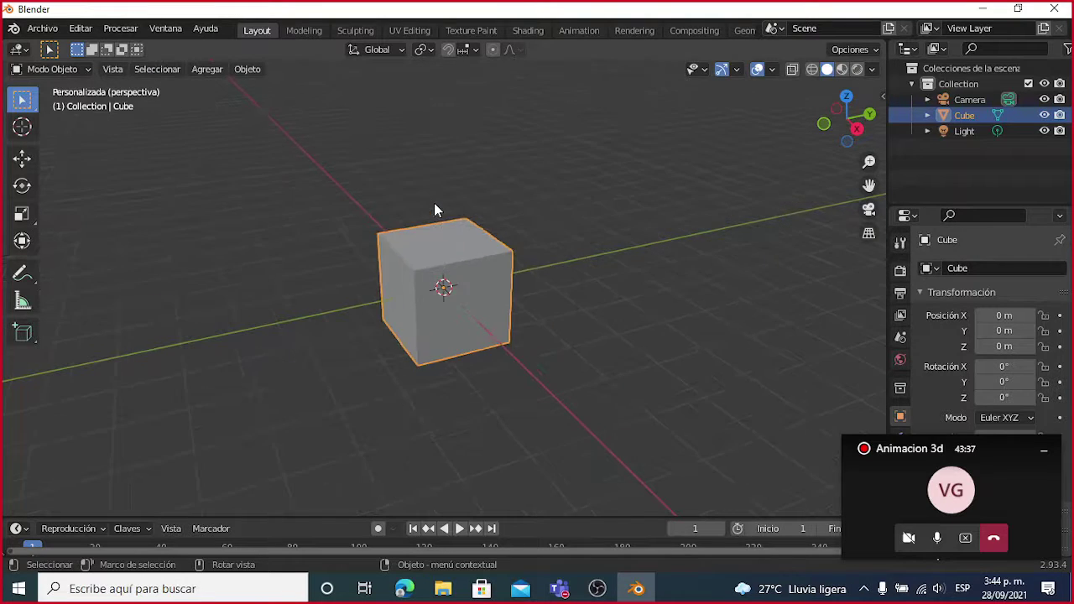
scroll(434, 205, "down", 2)
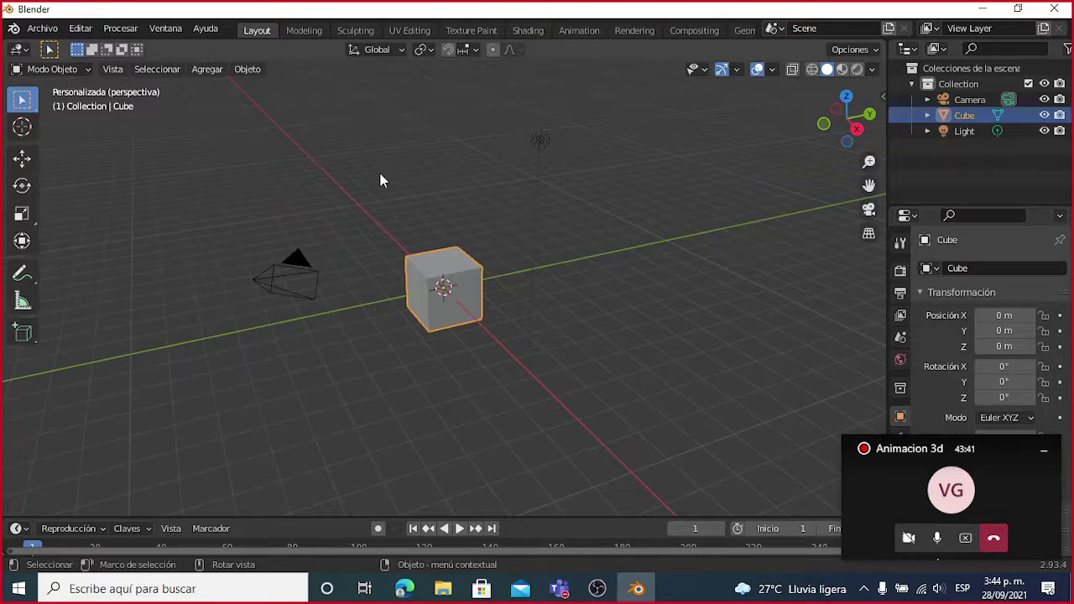
scroll(390, 179, "up", 5)
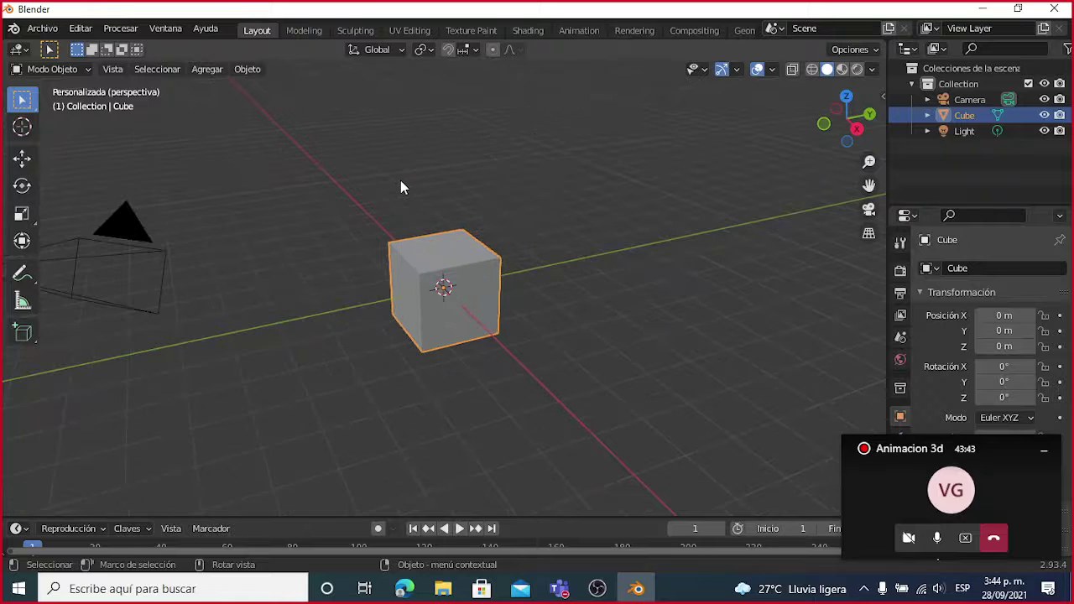
Step: Zoom in close on the default cube and back out to show the camera and light around it
scroll(402, 182, "up", 4)
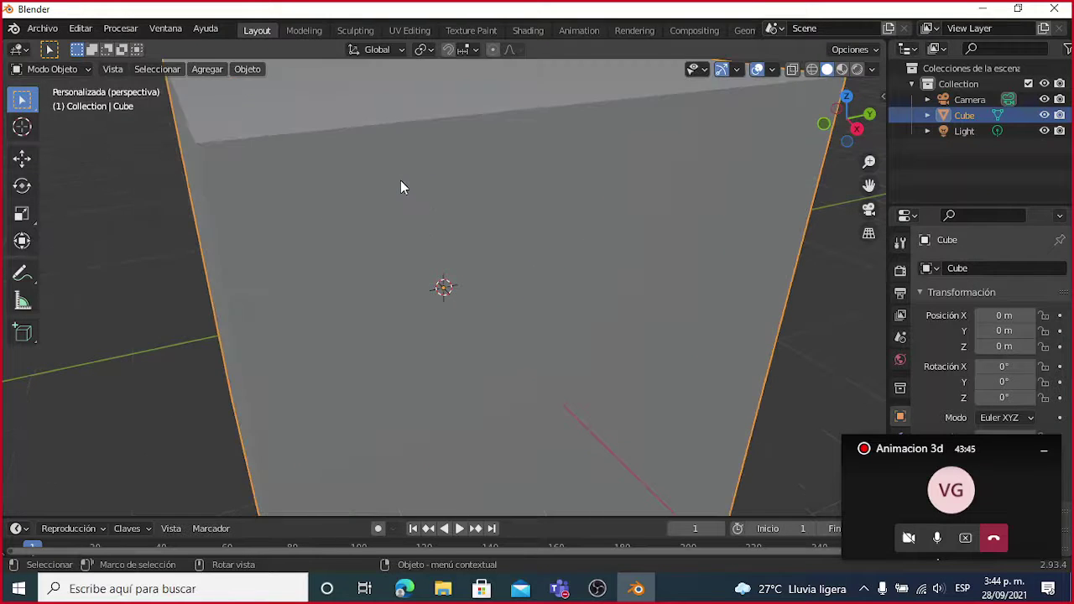
scroll(401, 182, "down", 6)
scroll(402, 180, "down", 4)
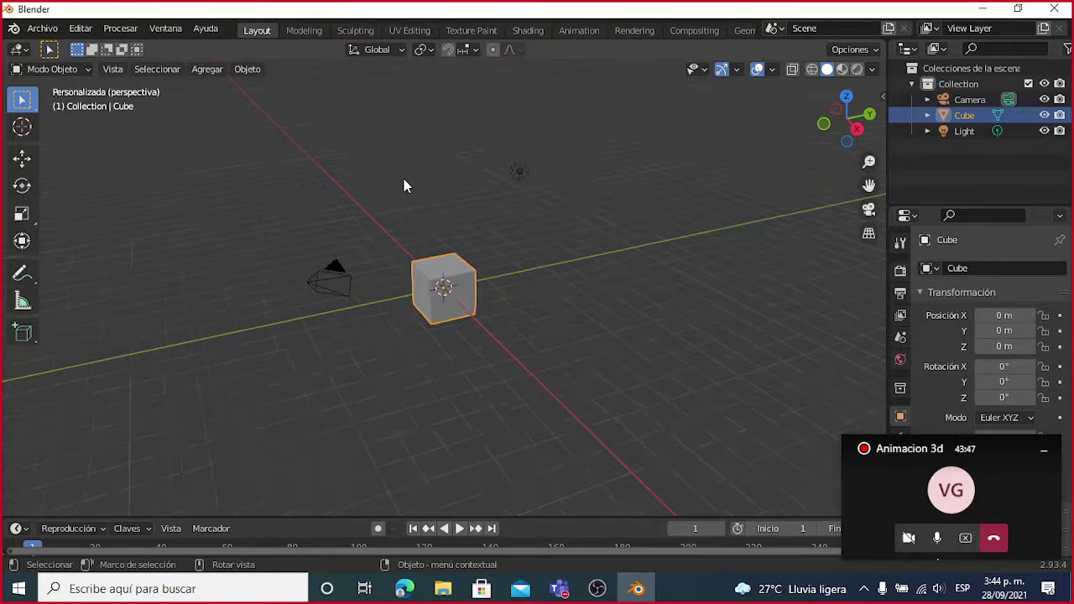
scroll(404, 179, "up", 3)
right_click(412, 183)
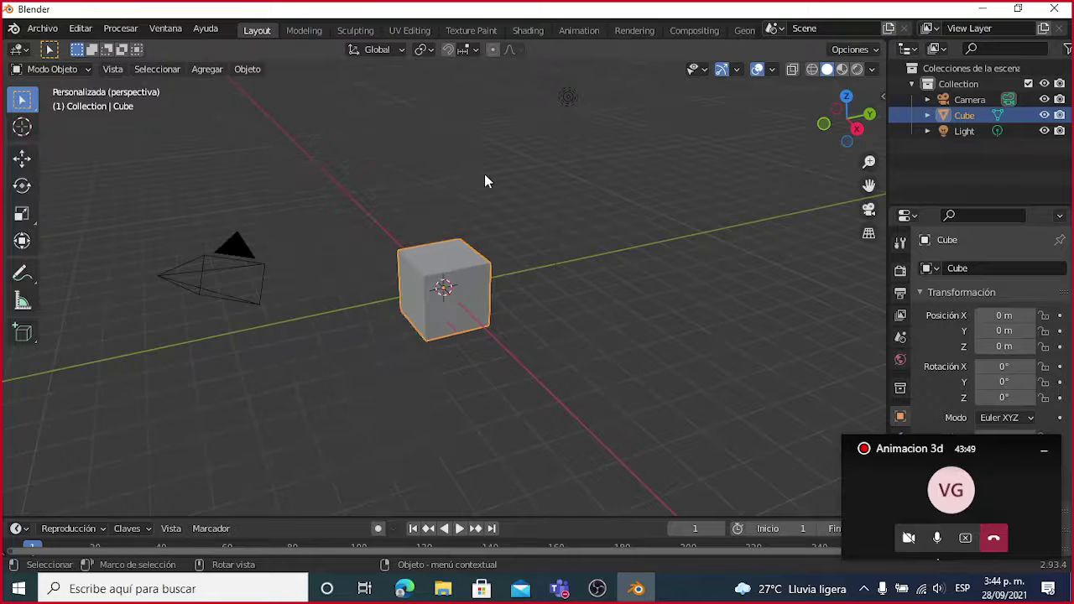
Step: Select the camera, the cube and the light one at a time in the 3D view, and clear the selection
left_click(199, 282)
left_click(433, 269)
left_click(564, 98)
left_click(455, 279)
left_click(327, 277)
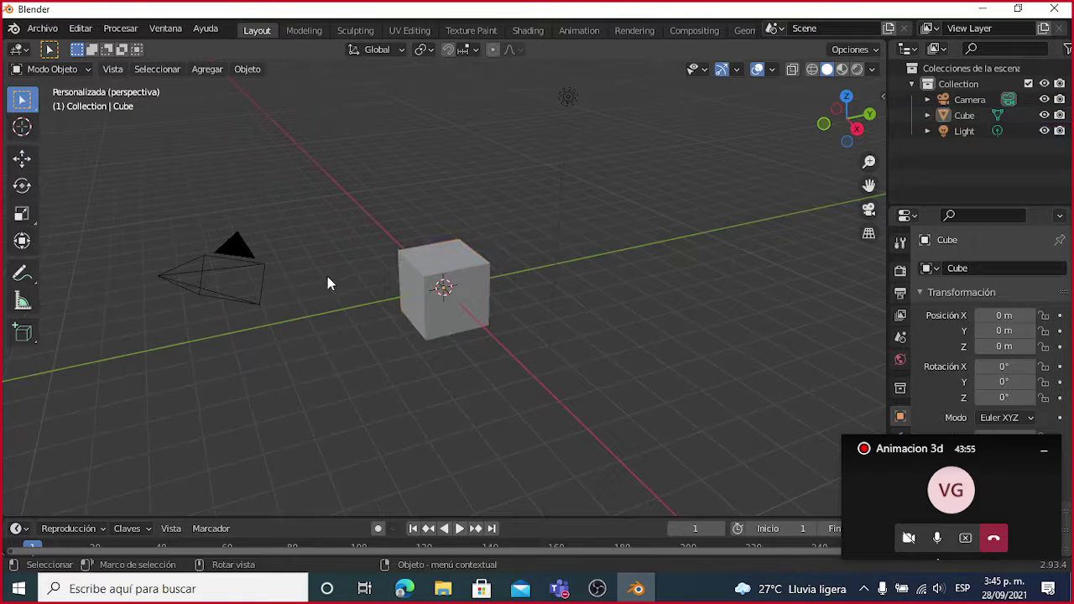
Step: Orbit around the cube and zoom in and out to examine it from different sides
middle_click_drag(503, 216, 624, 291)
scroll(453, 271, "down", 2)
scroll(454, 273, "up", 2)
scroll(463, 269, "up", 3)
scroll(449, 253, "down", 4)
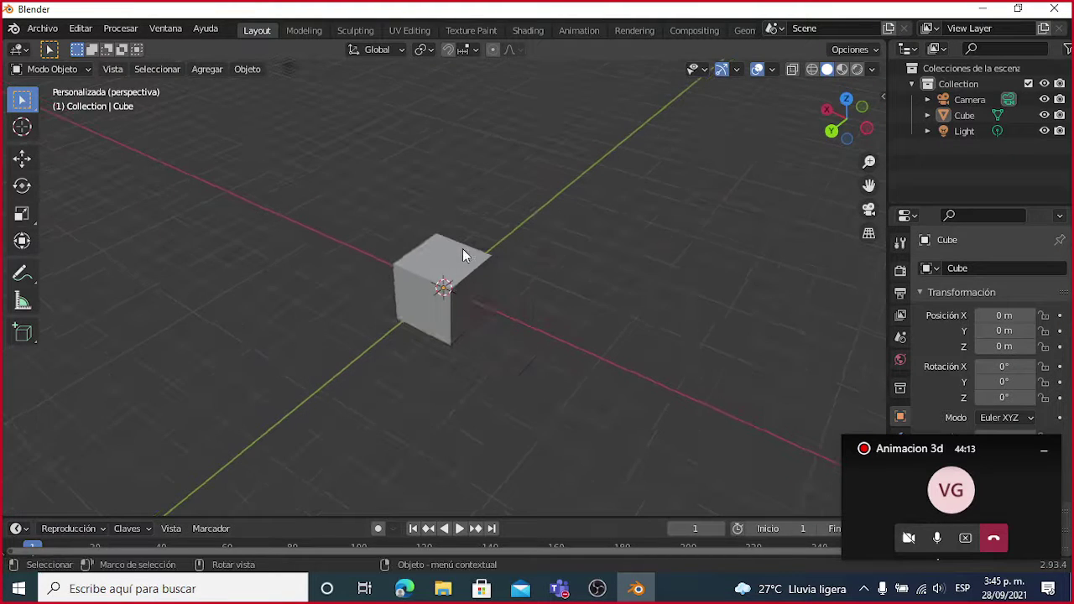
scroll(469, 243, "up", 4)
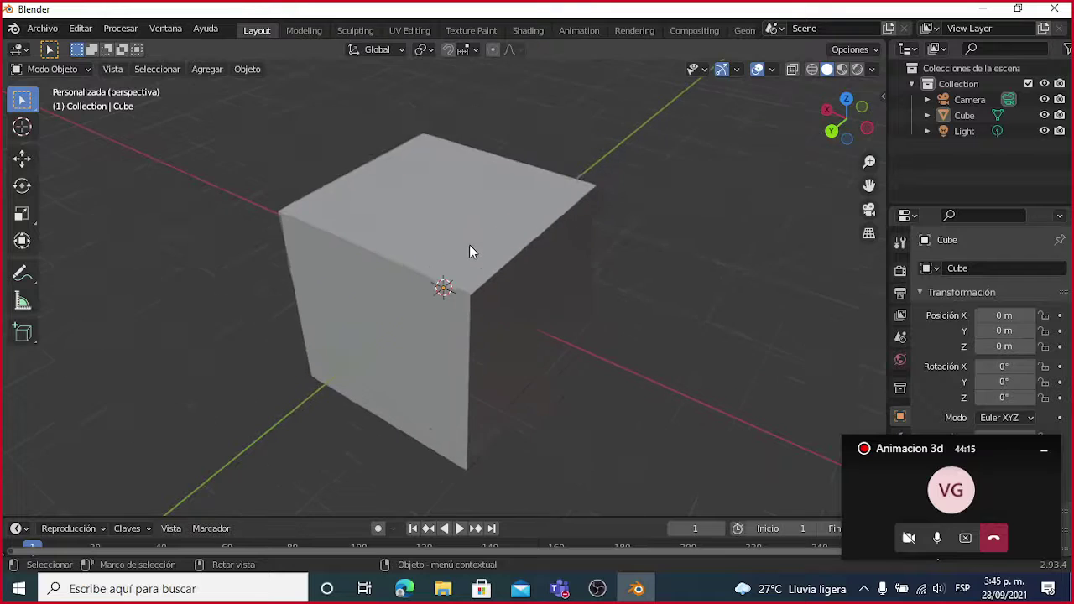
scroll(469, 245, "down", 3)
scroll(472, 252, "down", 3)
middle_click_drag(309, 291, 386, 270)
Step: Switch to the ANIMACION 3D guide in Edge and read the description of the Paneles editor and its icon row on page 10
scroll(424, 265, "down", 3)
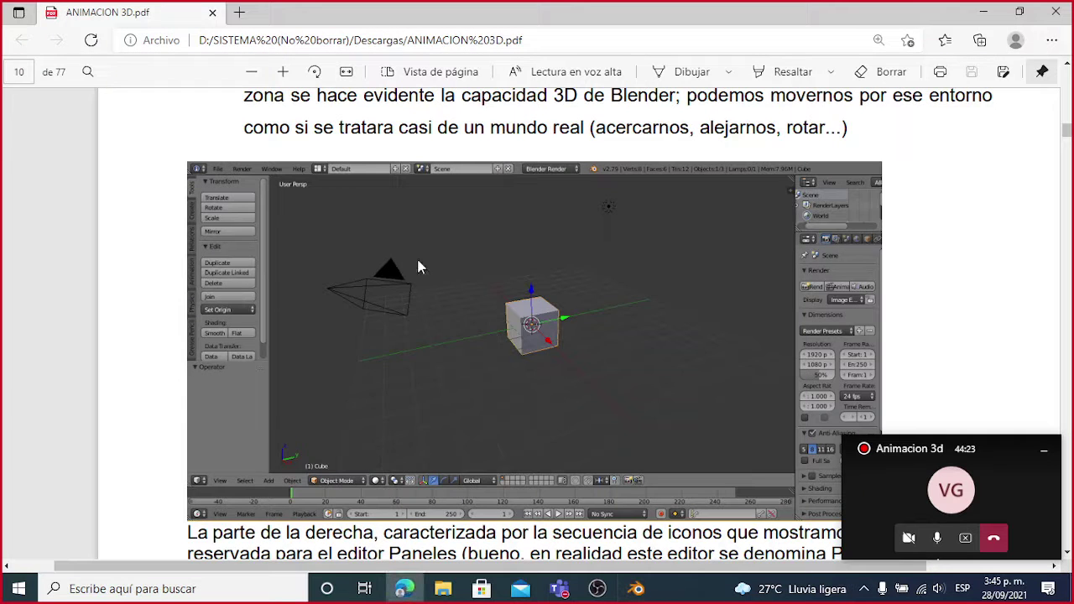
scroll(480, 275, "down", 3)
scroll(474, 271, "down", 2)
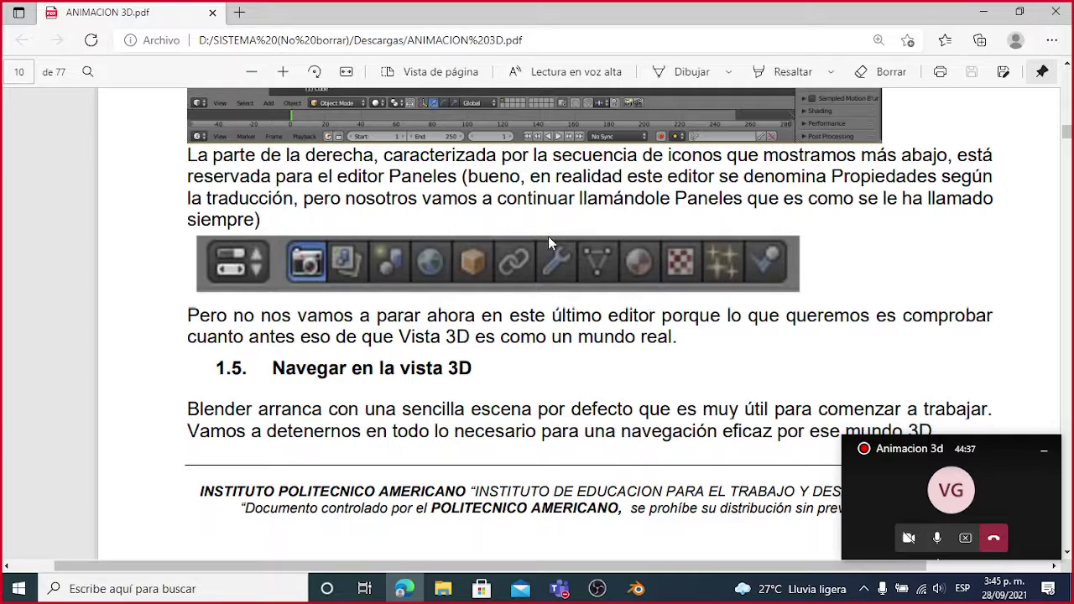
scroll(547, 243, "down", 1)
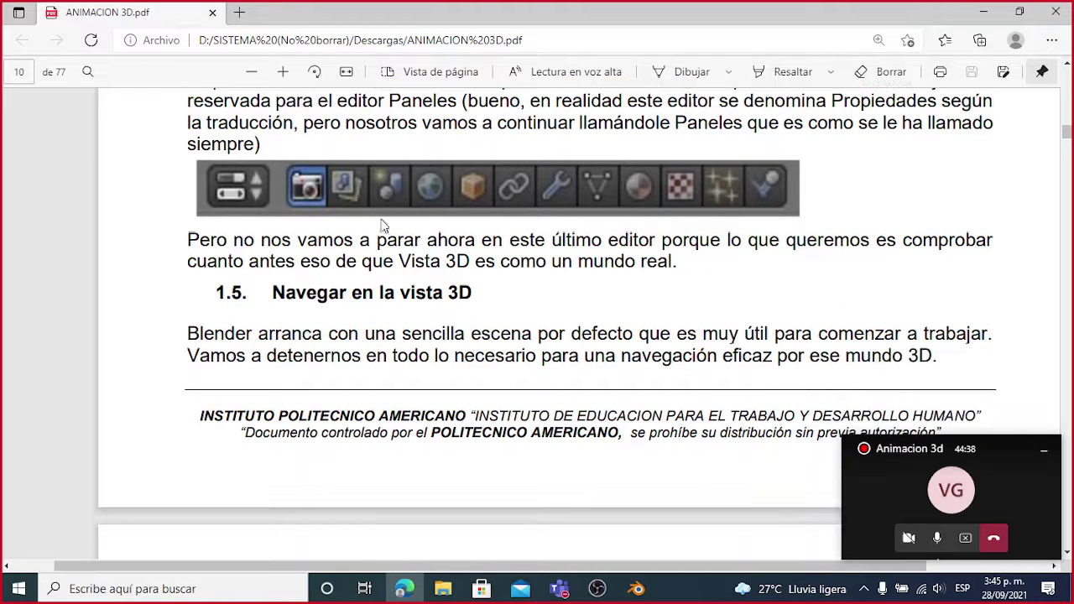
Step: Move the Teams call window off Blender's Properties editor and compare that editor with the Paneles icons in the guide
left_click(983, 12)
left_click_drag(1012, 457, 831, 401)
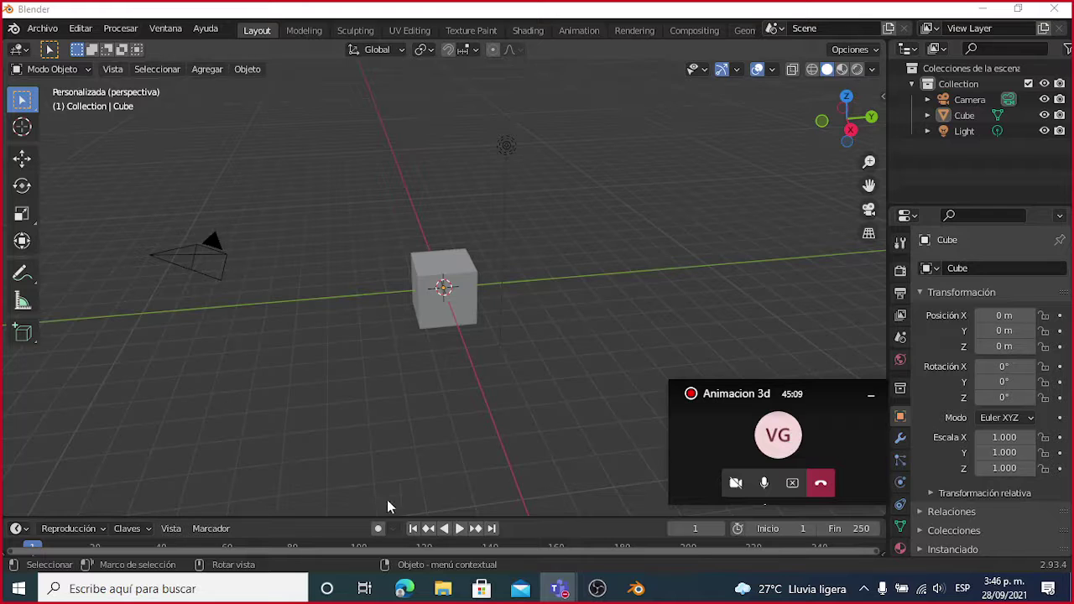
left_click(405, 589)
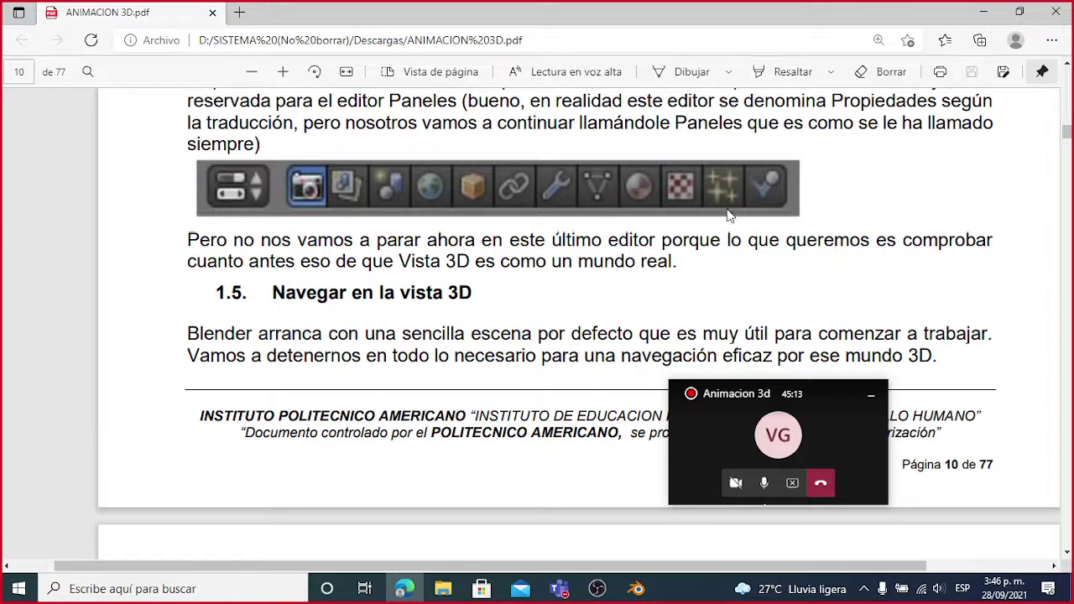
left_click(637, 589)
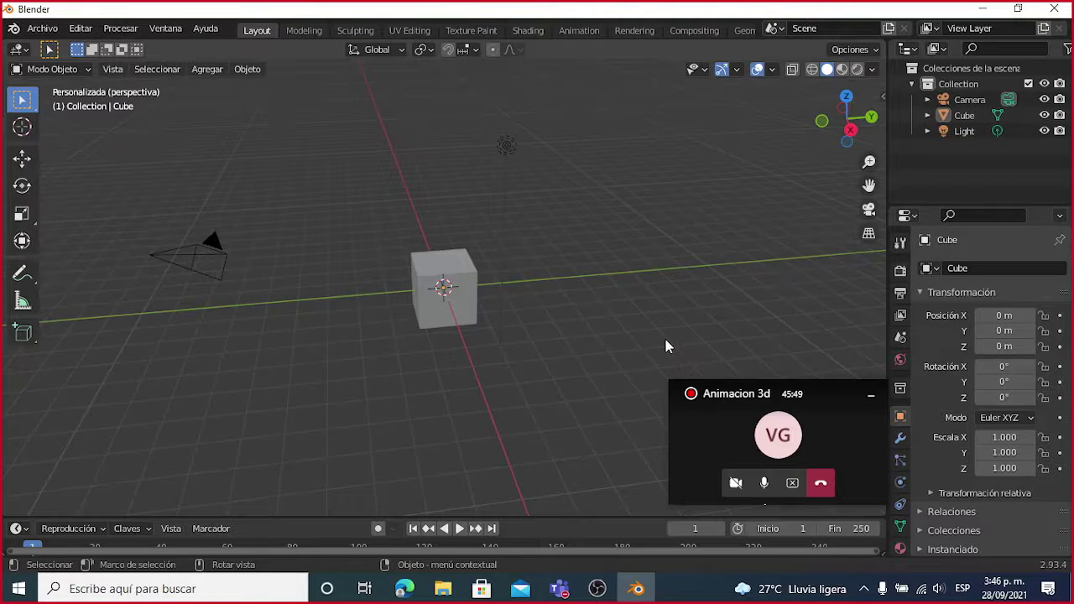
Step: Return to the guide in Edge and read the introduction to section 1.5, Navegar en la vista 3D, on page 10
left_click(405, 589)
scroll(290, 243, "down", 3)
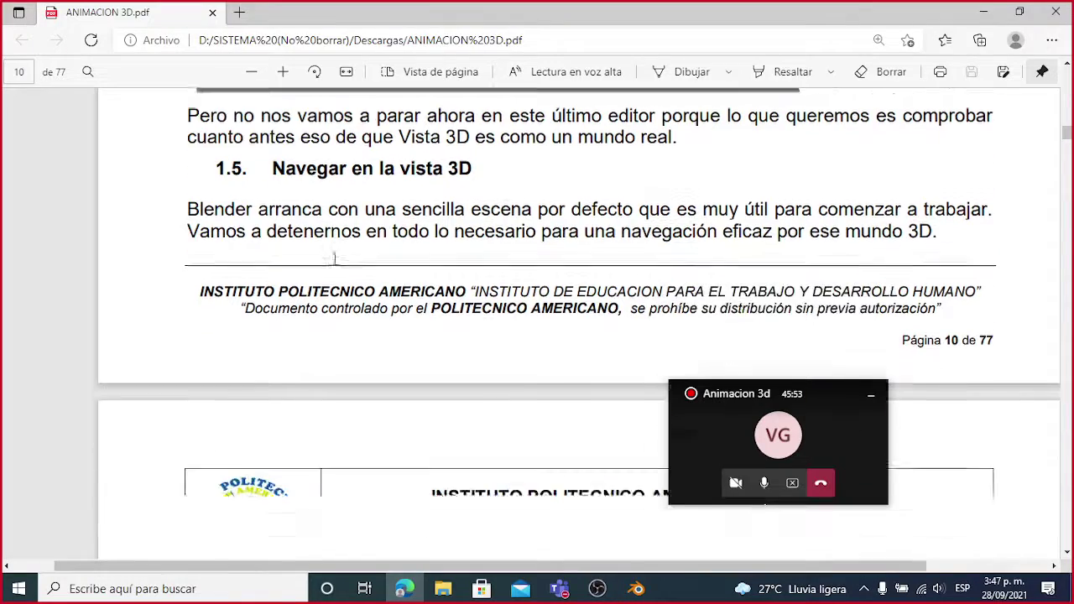
scroll(375, 193, "up", 5)
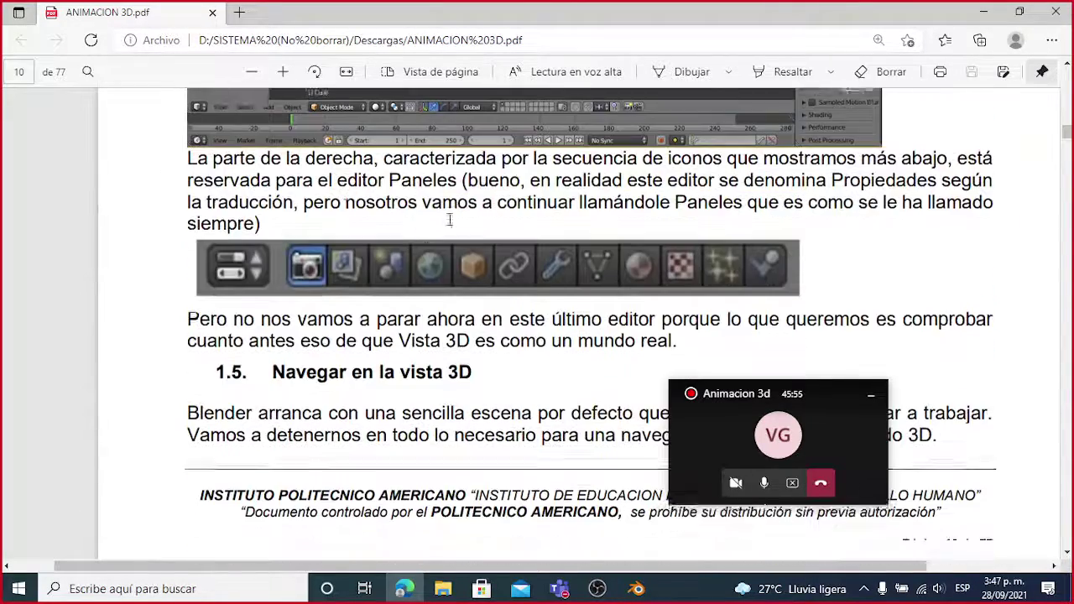
scroll(334, 271, "down", 2)
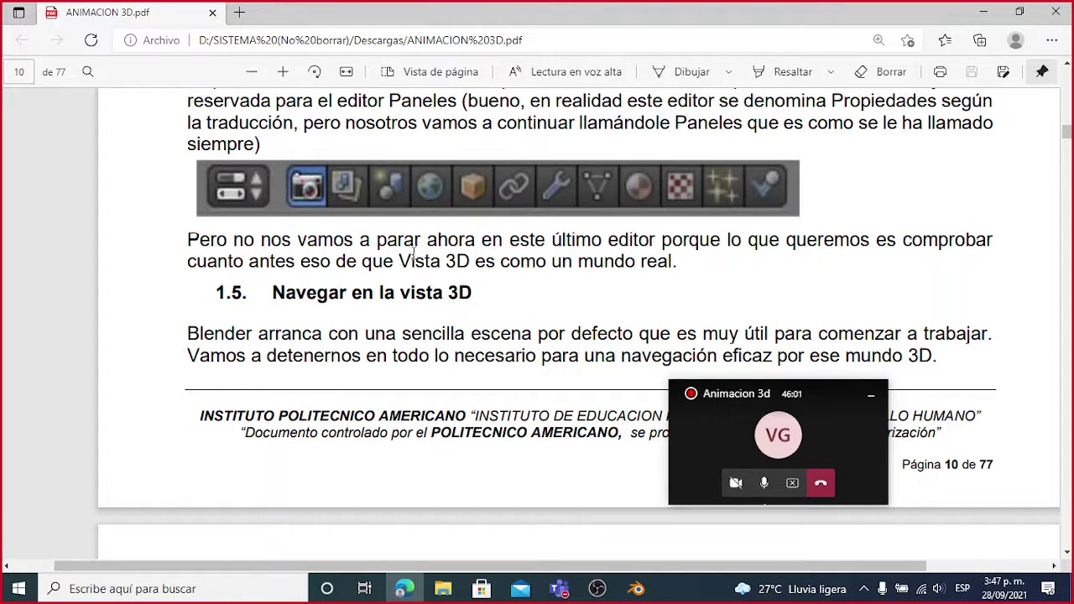
scroll(530, 293, "down", 2)
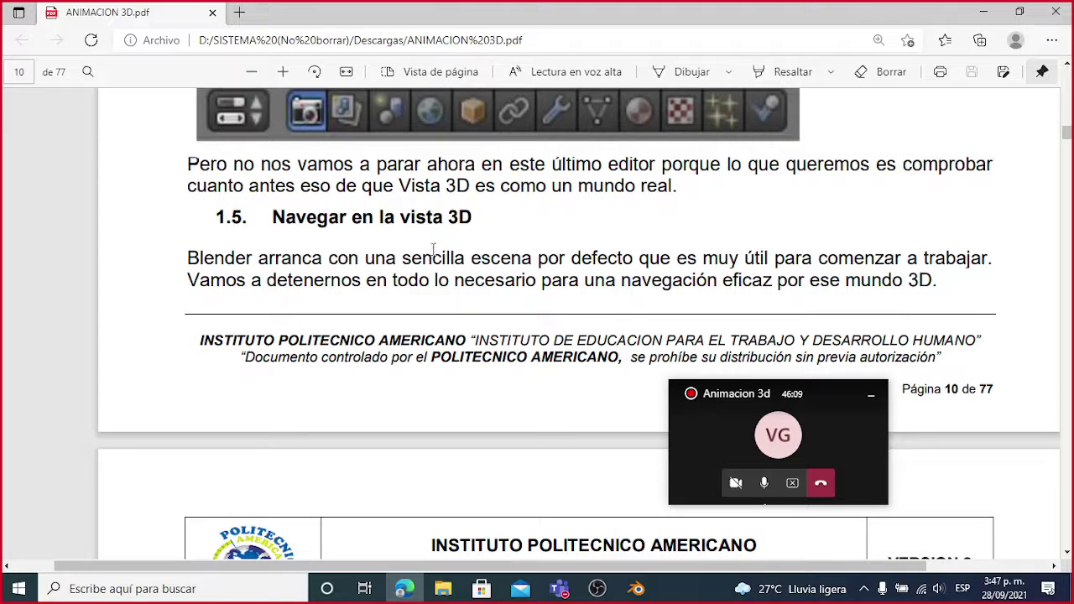
scroll(392, 274, "down", 2)
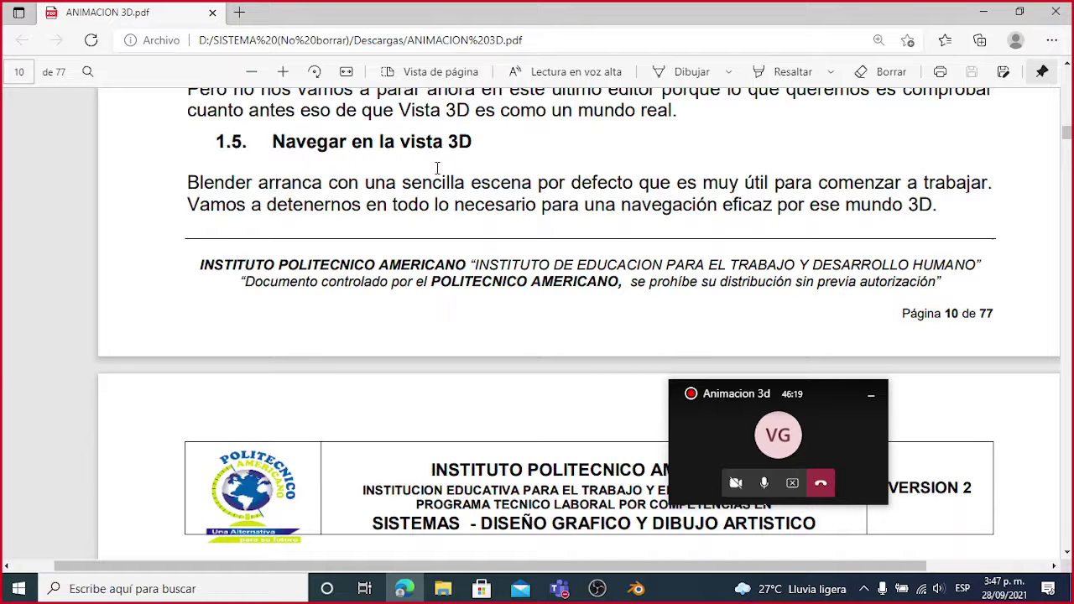
Step: Review the page 11 instructions for working without a numeric keypad and the Emular teclado numérico illustration
scroll(582, 260, "down", 5)
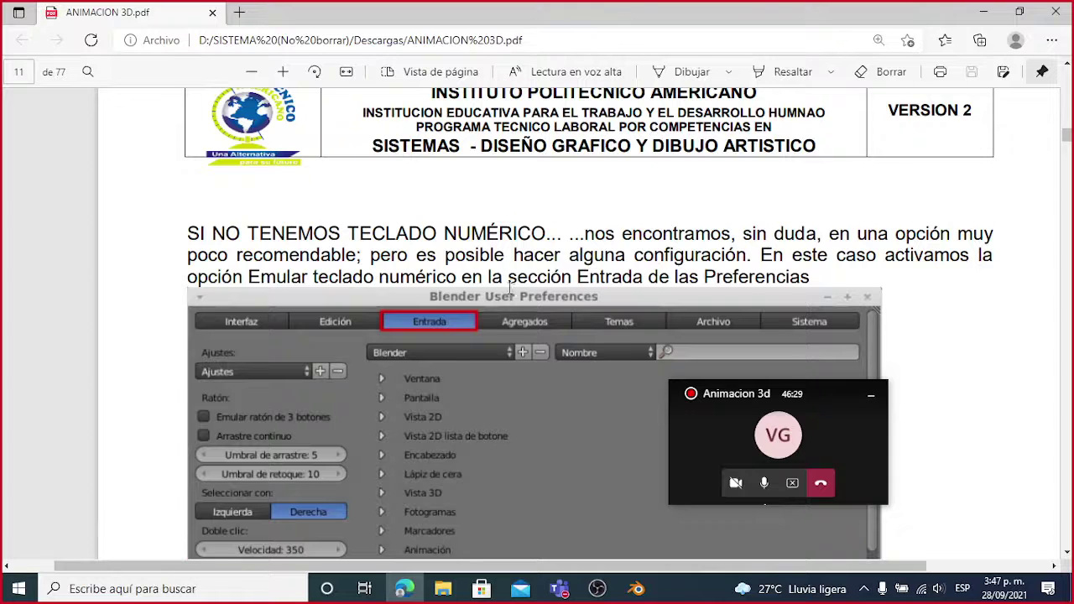
scroll(509, 288, "down", 1)
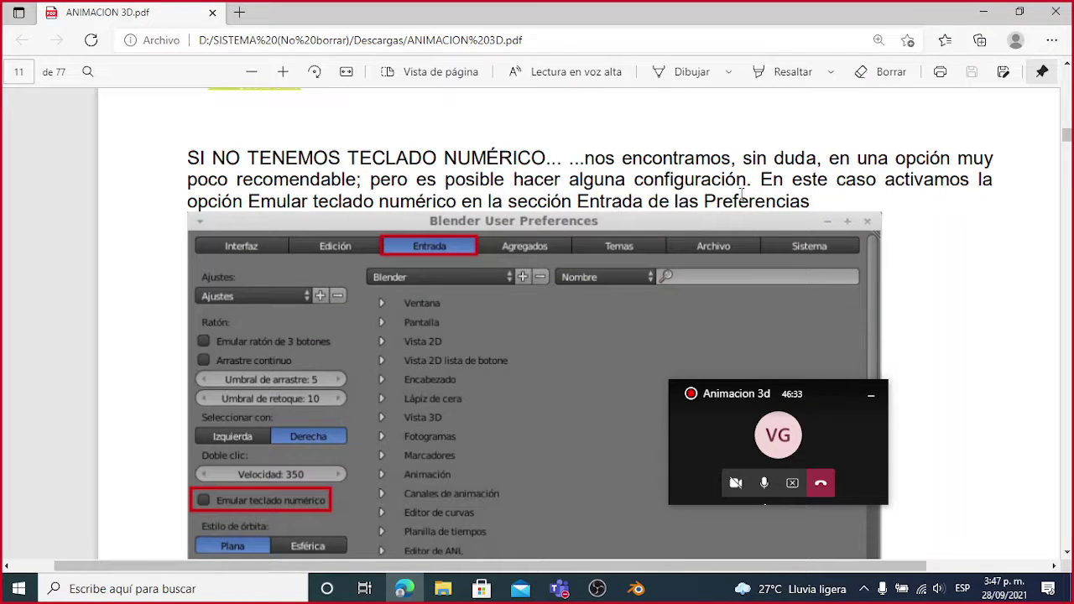
scroll(718, 197, "down", 4)
scroll(483, 329, "down", 2)
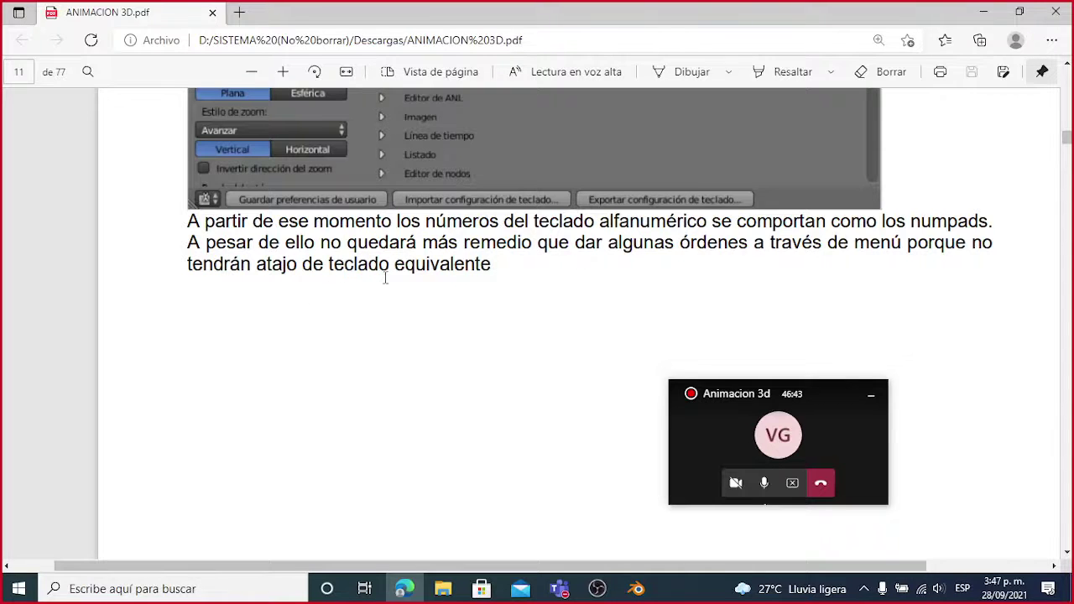
scroll(385, 278, "up", 3)
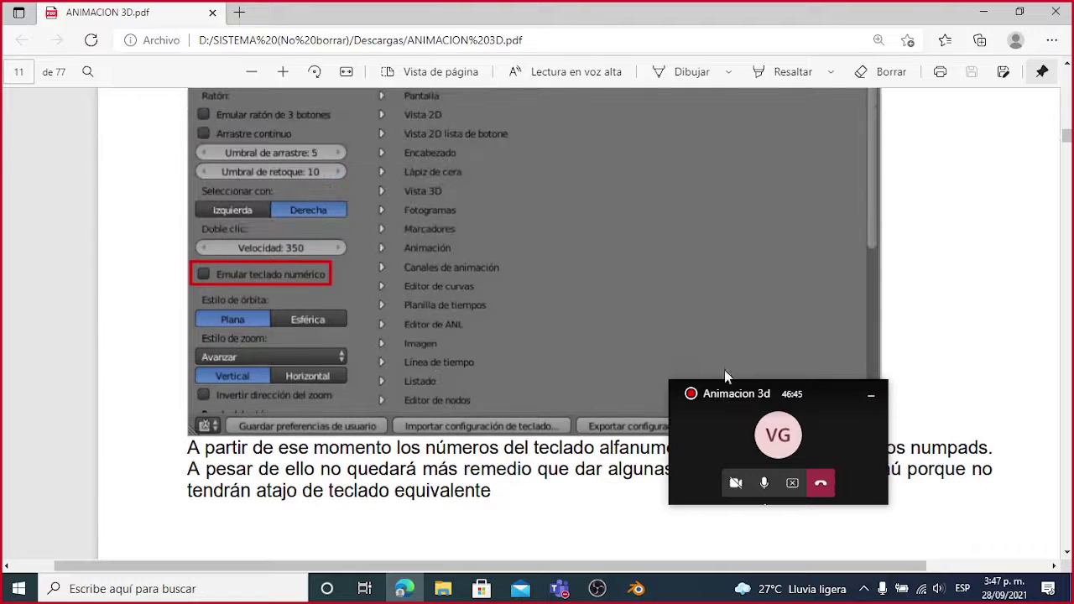
left_click(637, 589)
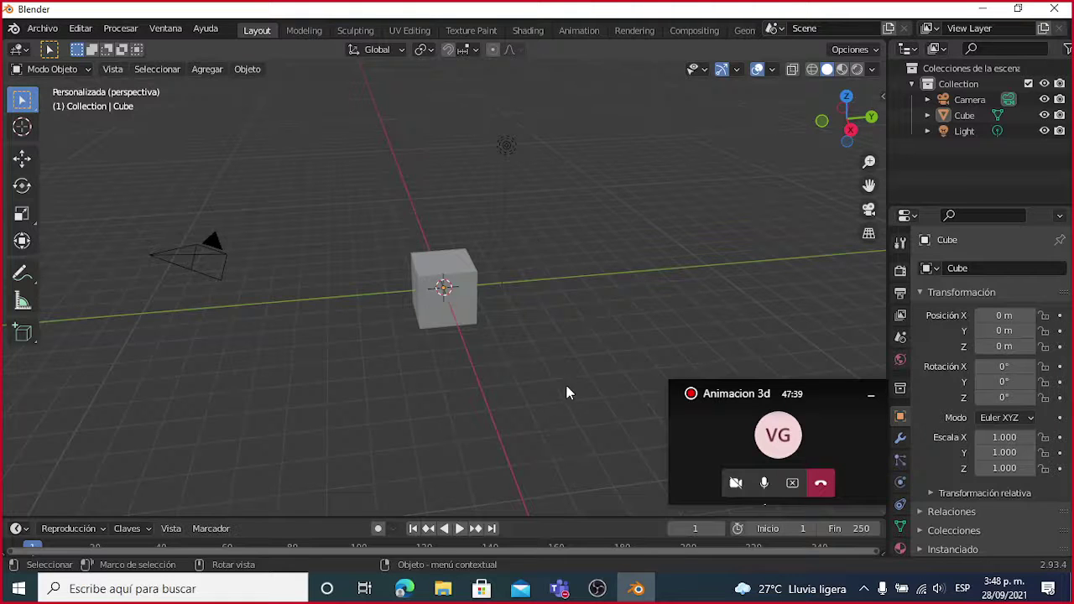
left_click(401, 589)
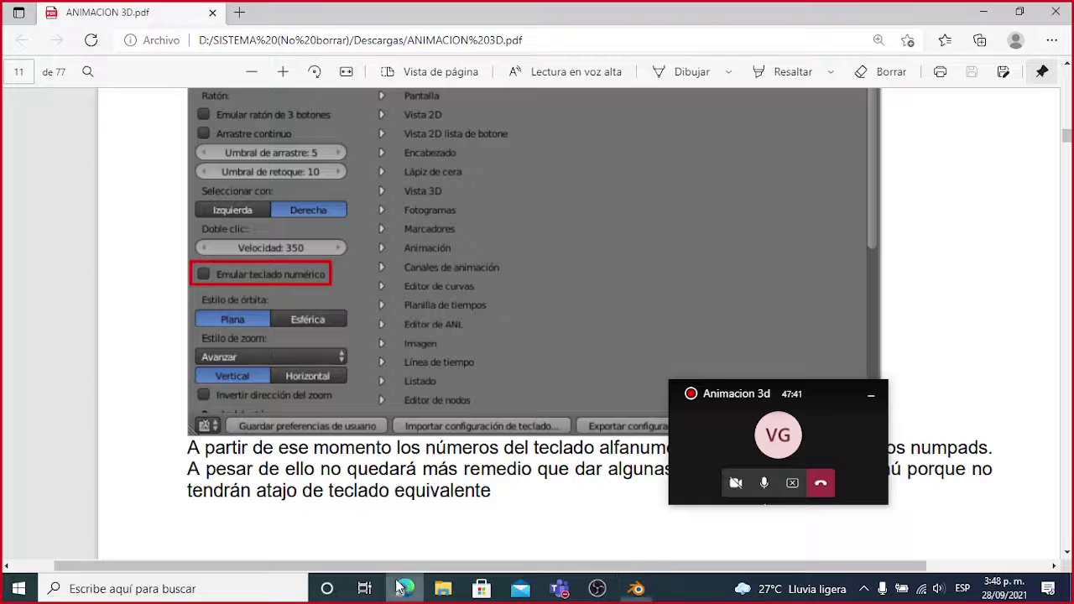
scroll(409, 277, "up", 3)
scroll(328, 267, "down", 3)
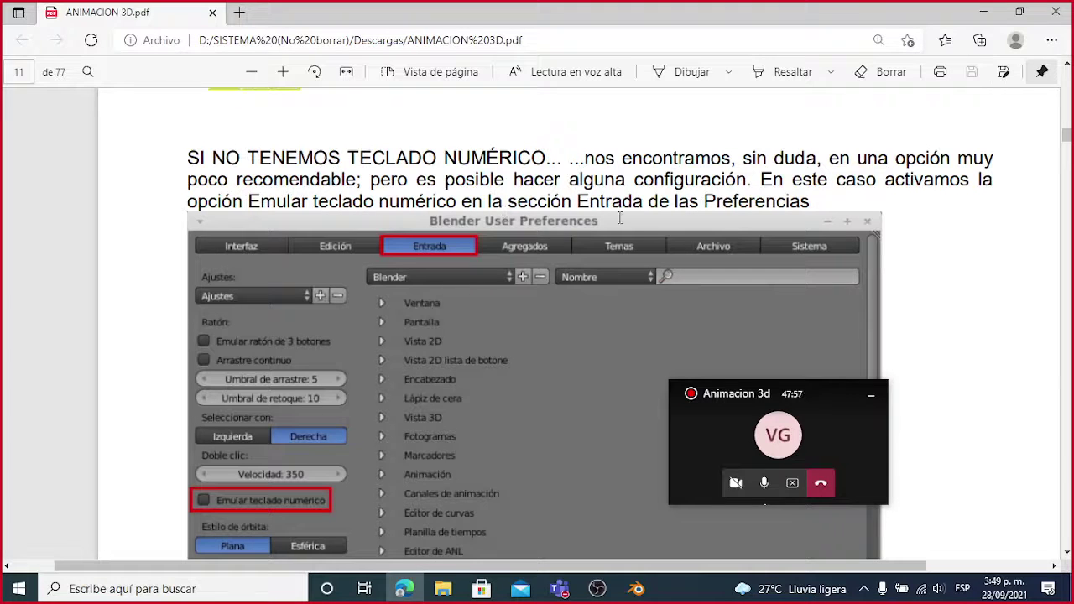
Step: Switch to Blender, check the Entrada section of the preferences, and close the preferences window
left_click(984, 12)
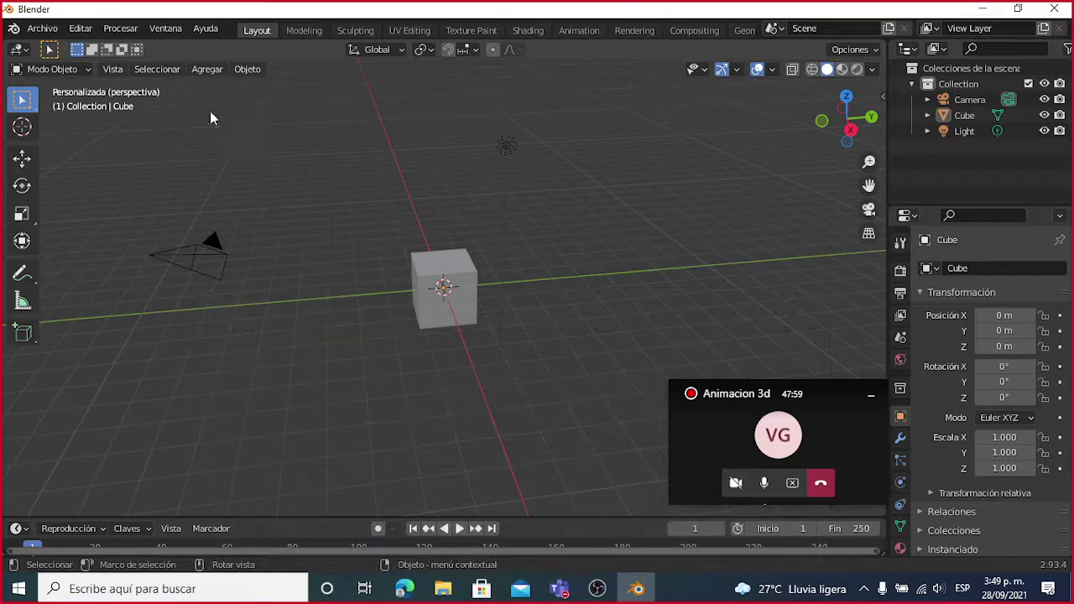
left_click(80, 29)
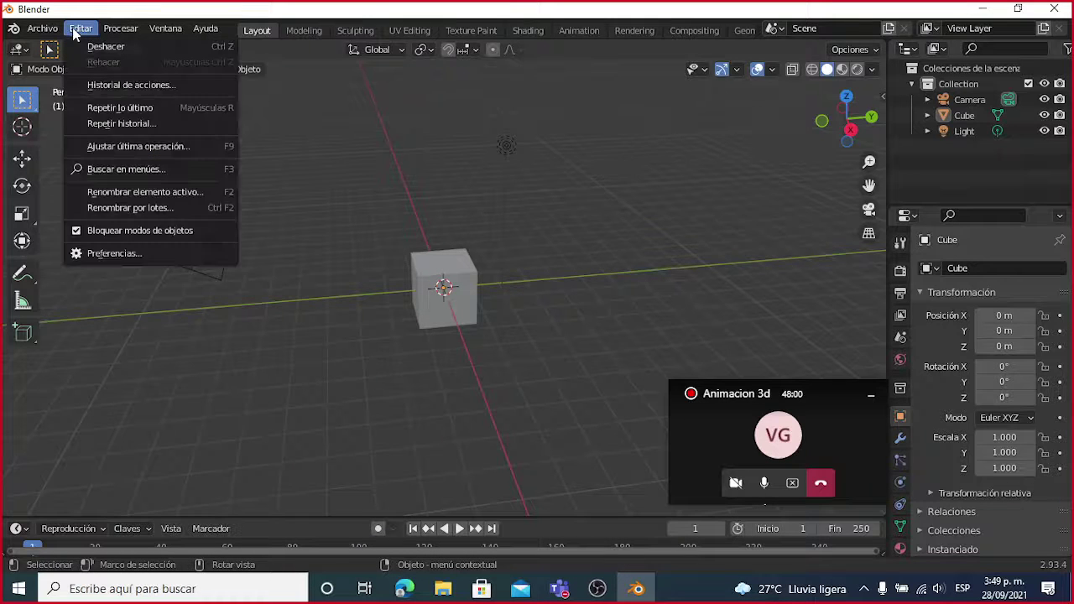
left_click(130, 255)
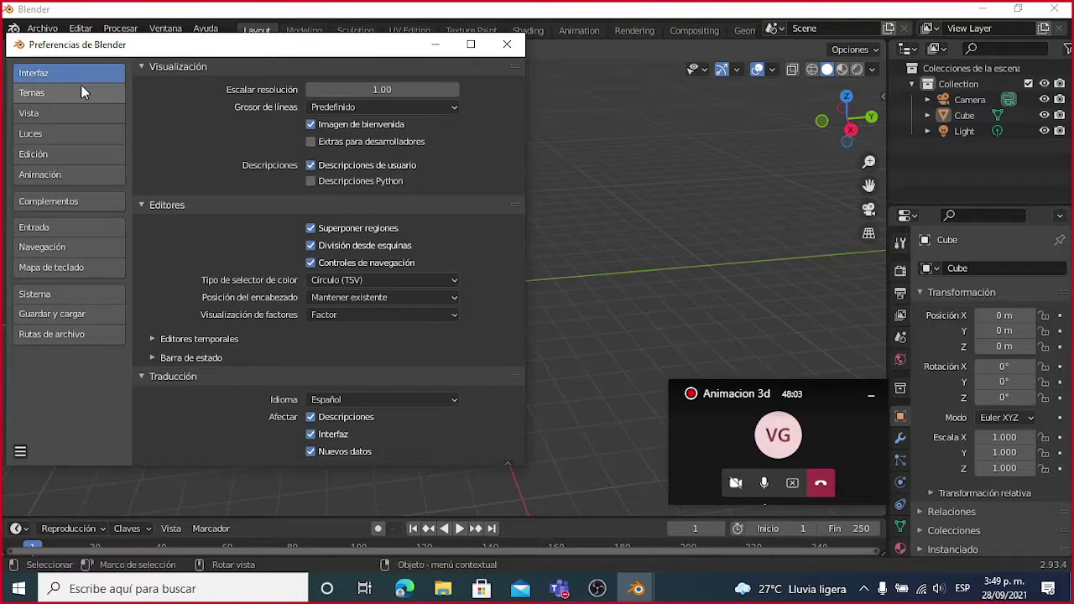
left_click(49, 226)
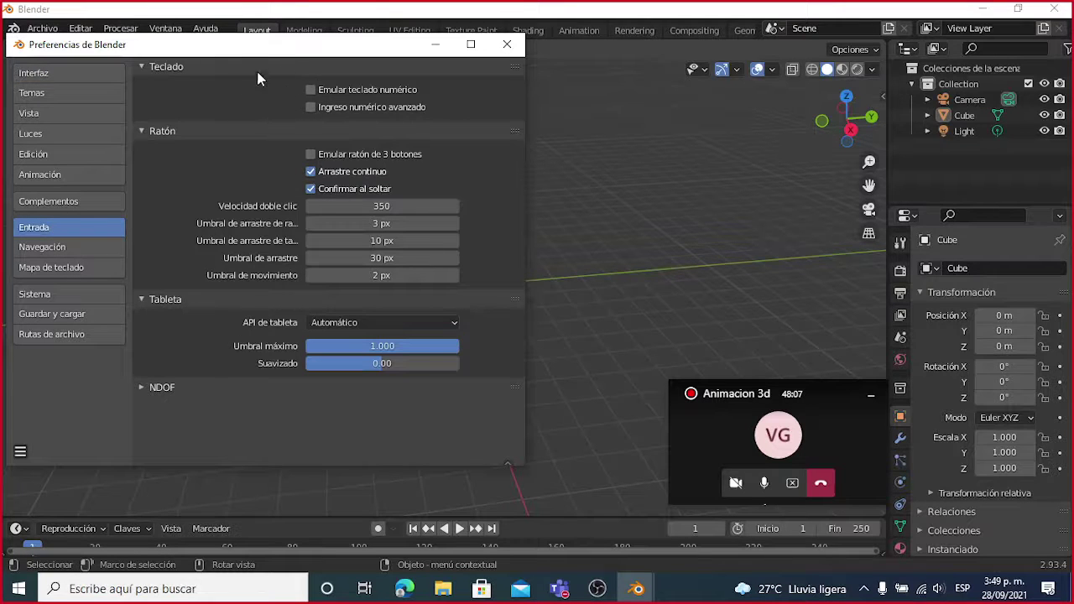
left_click(507, 44)
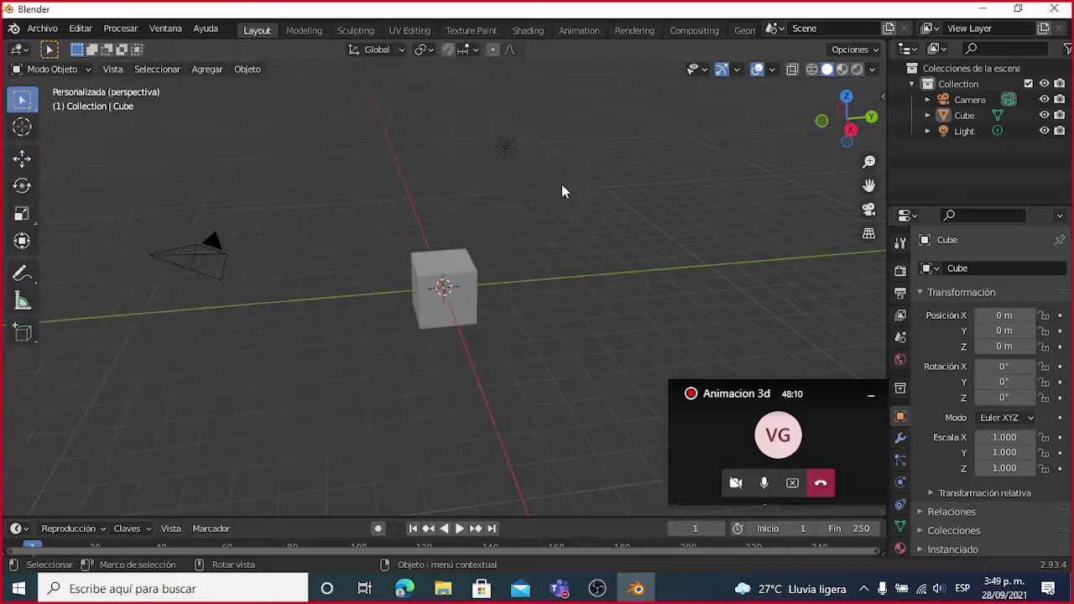
Step: Reopen Blender's preferences, browse sections such as Interfaz, Vista, Edición and Animación, and examine the Emular teclado numérico option under Entrada
left_click(81, 29)
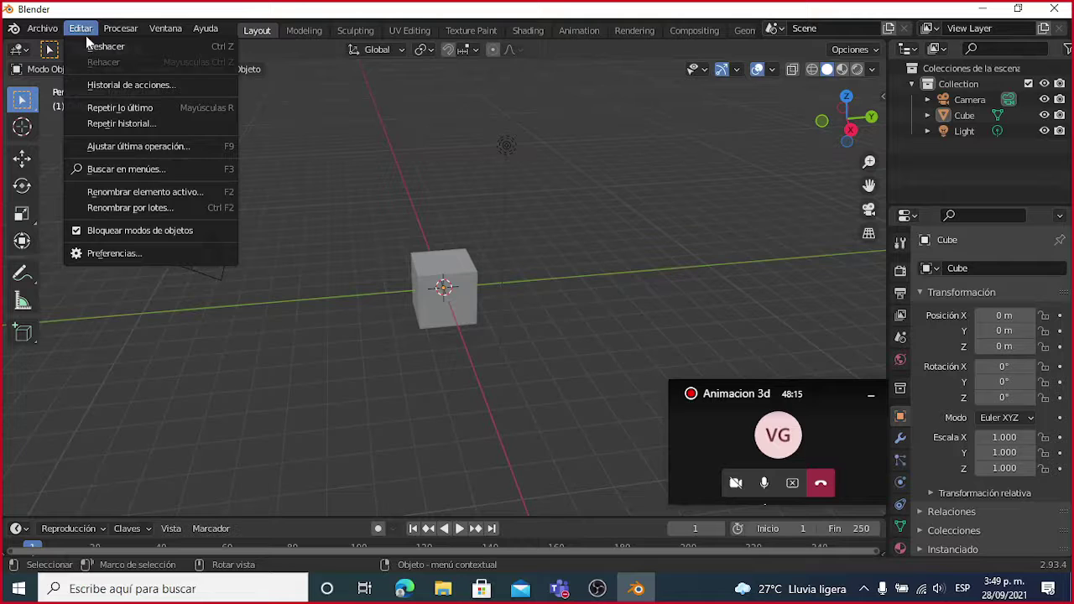
left_click(75, 29)
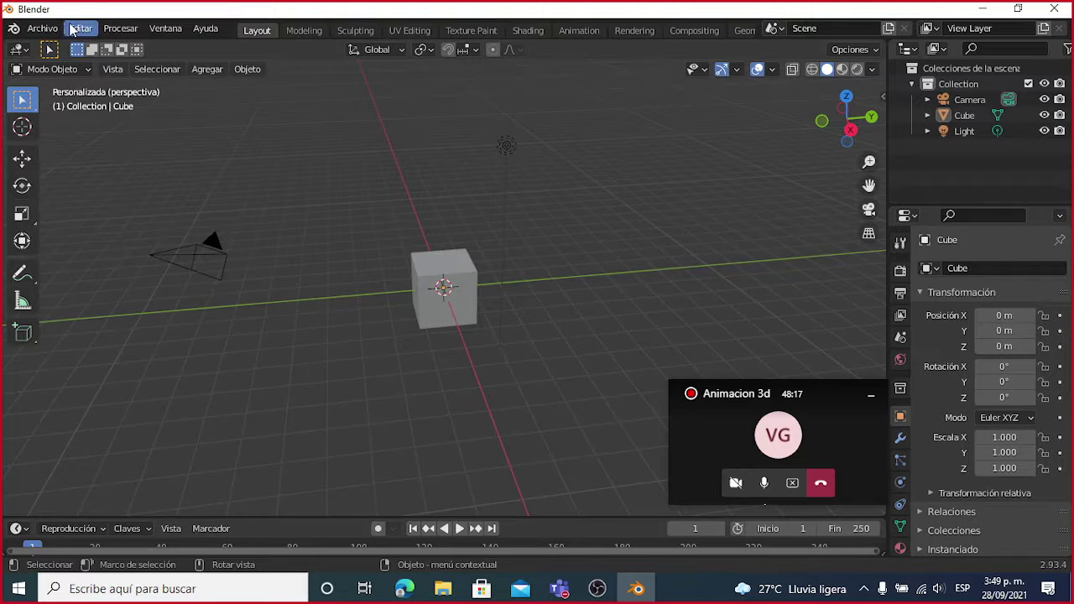
left_click(74, 29)
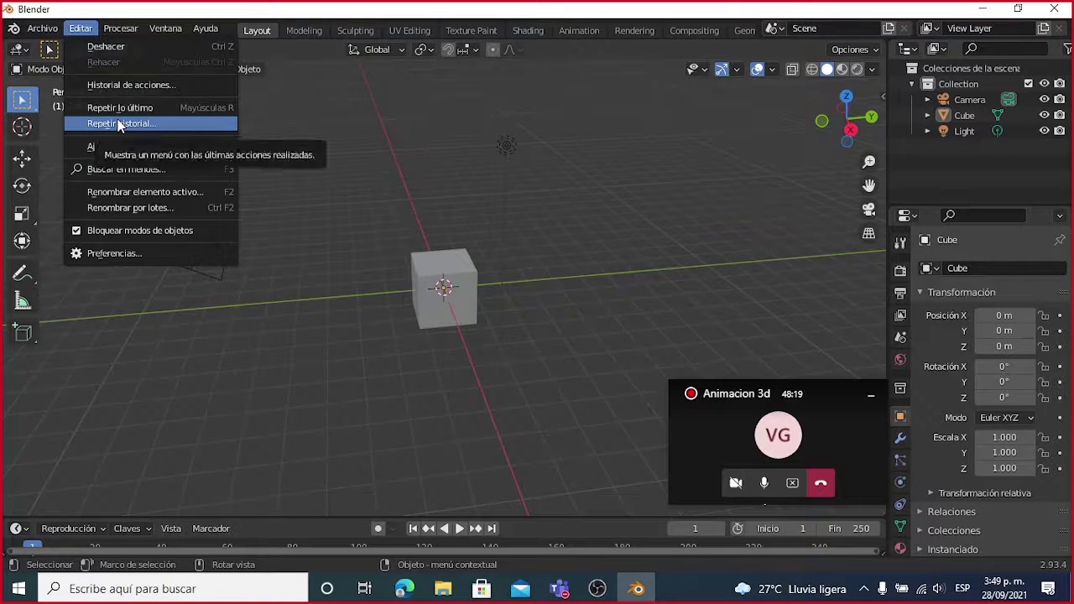
left_click(144, 254)
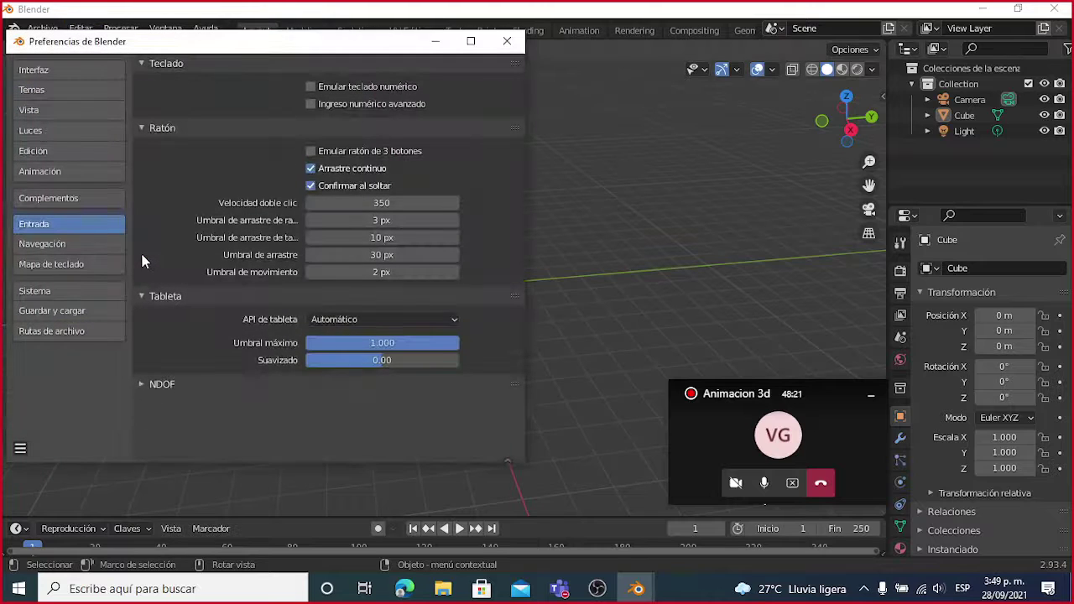
left_click(62, 70)
left_click(61, 107)
left_click(73, 149)
left_click(68, 171)
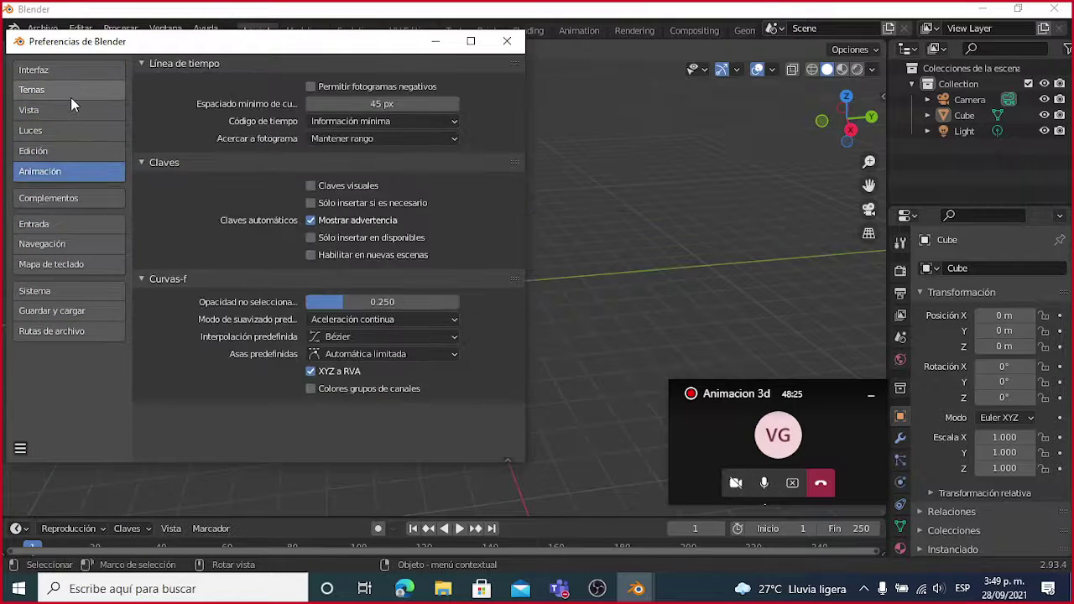
left_click(48, 224)
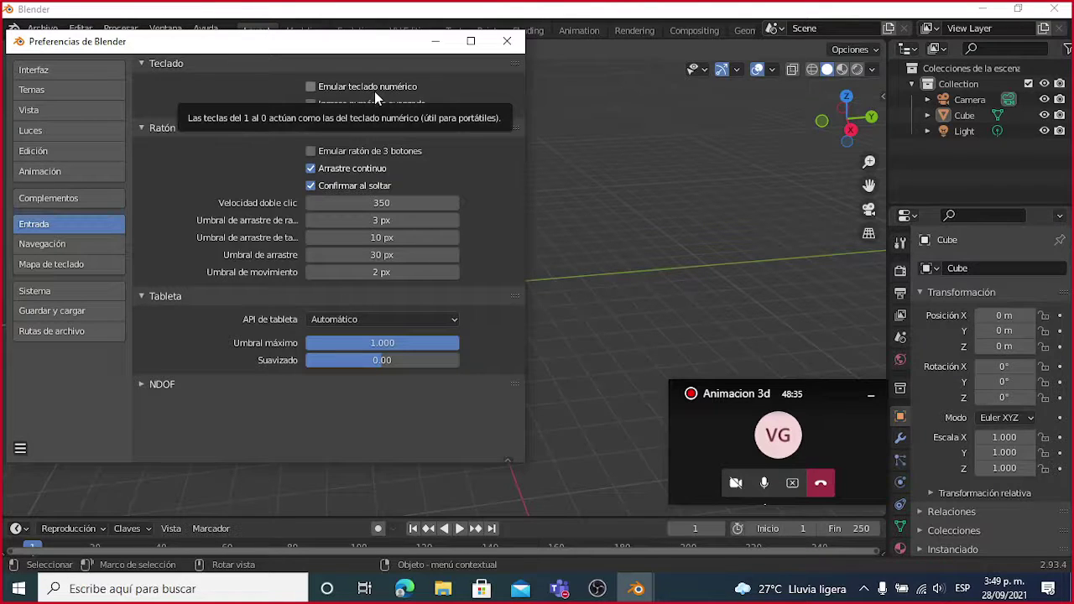
Step: Review the guide's page 11 instructions, enable Emular teclado numérico in Blender's Entrada preferences, and close the preferences window
left_click(405, 588)
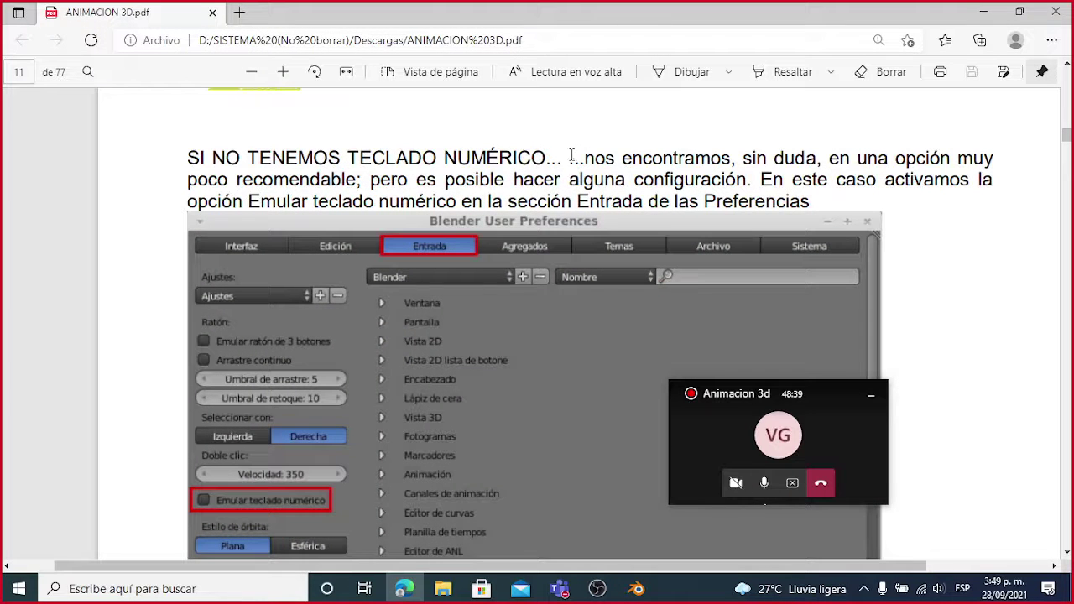
scroll(597, 172, "down", 5)
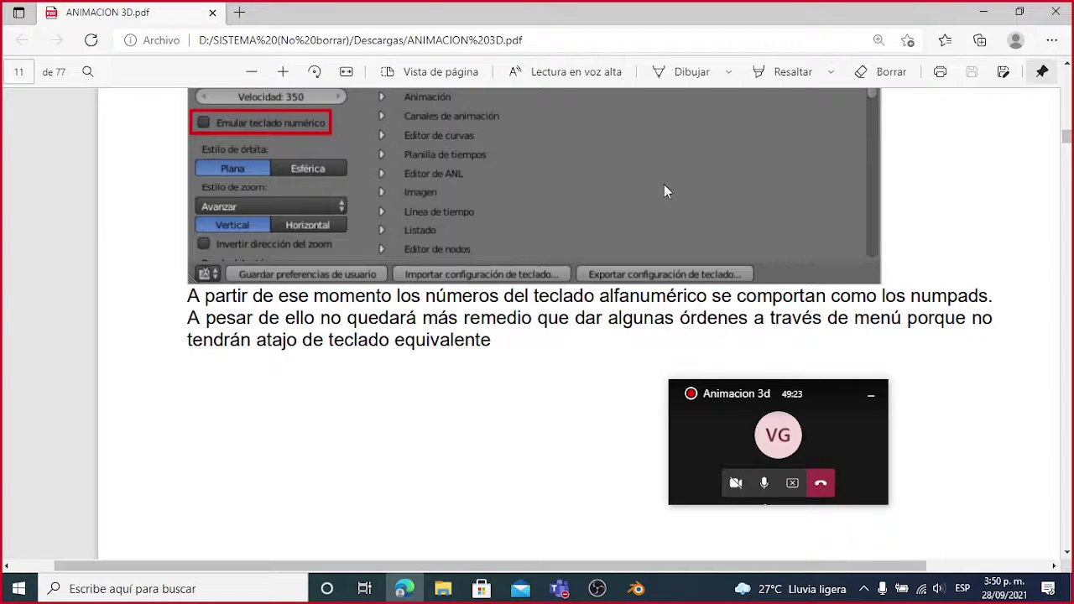
mouse_move(637, 589)
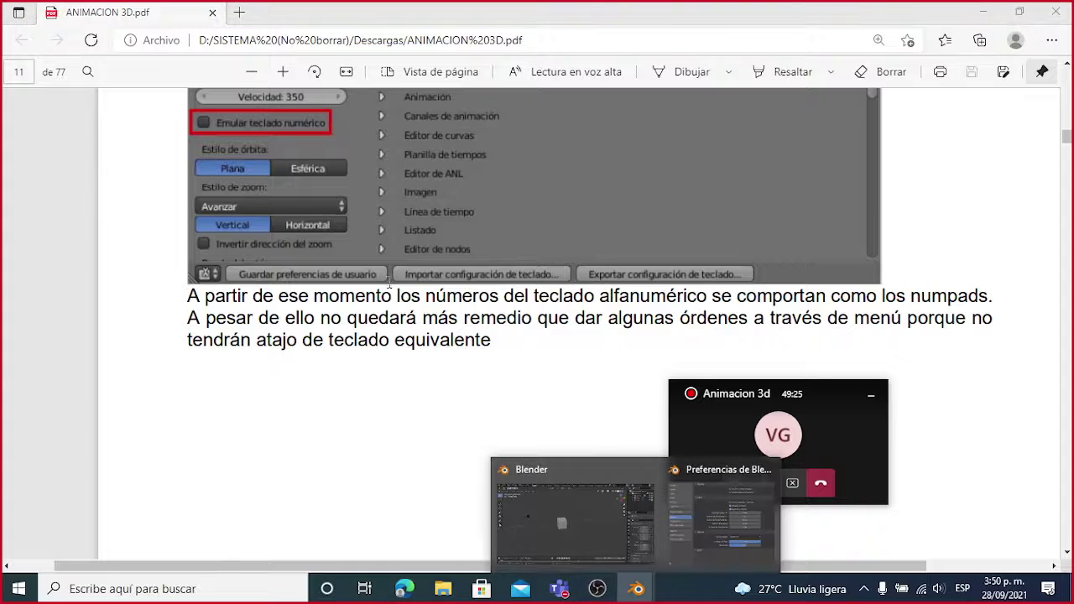
left_click(690, 501)
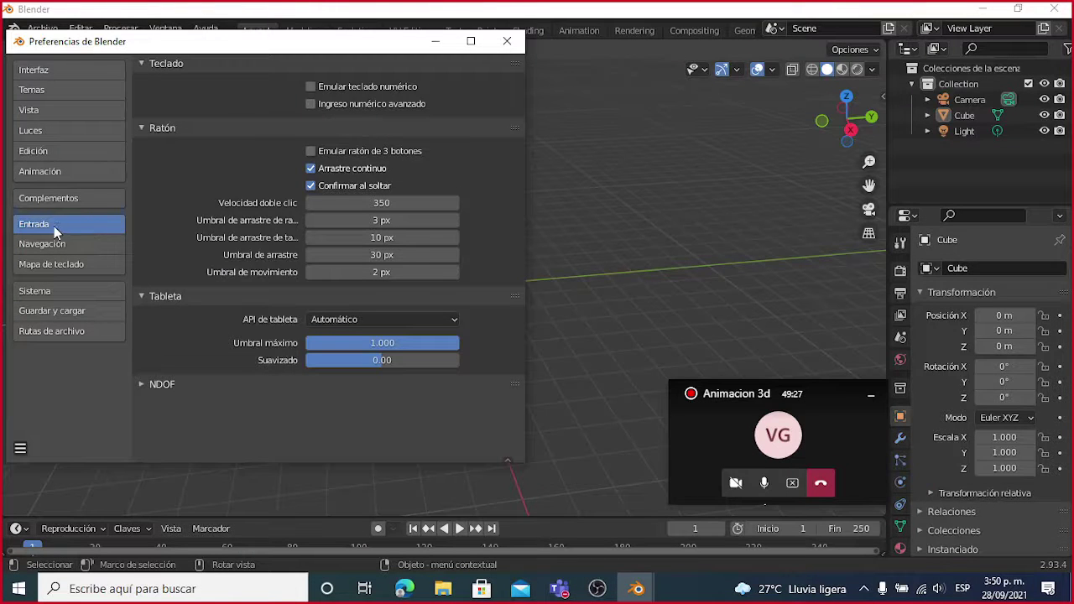
left_click(310, 86)
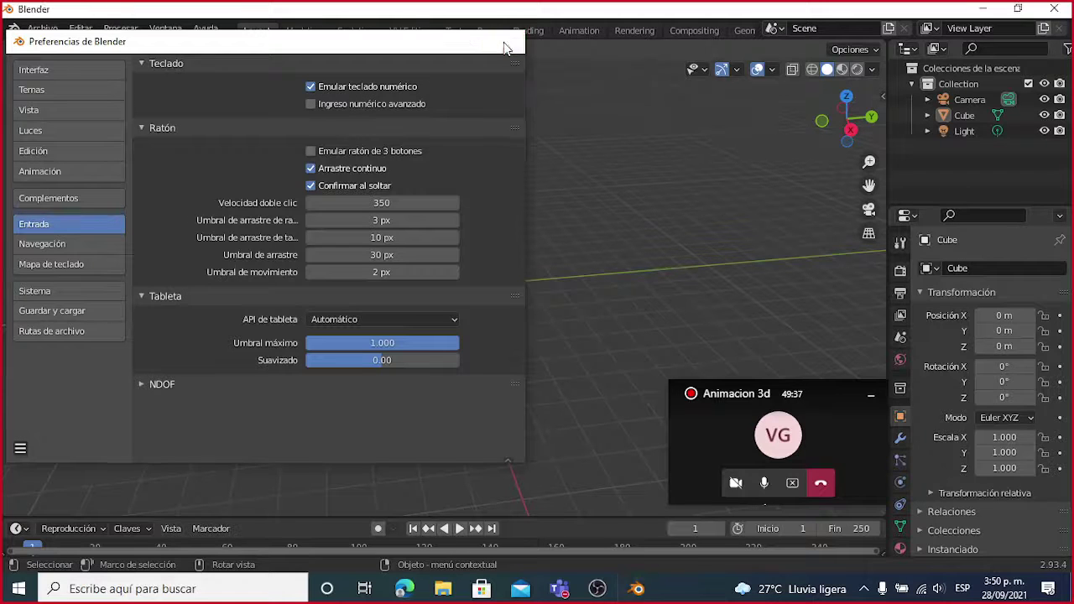
left_click(506, 43)
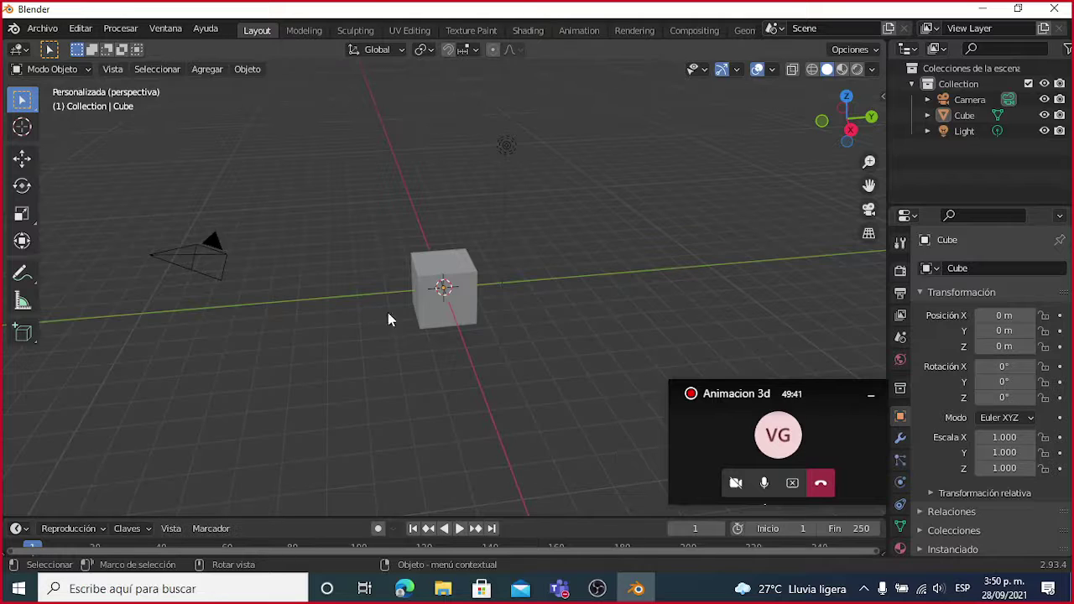
Step: Return to the guide in Edge and read page 12 on the Fn key alternatives and the three-button mouse navigation list
left_click(403, 589)
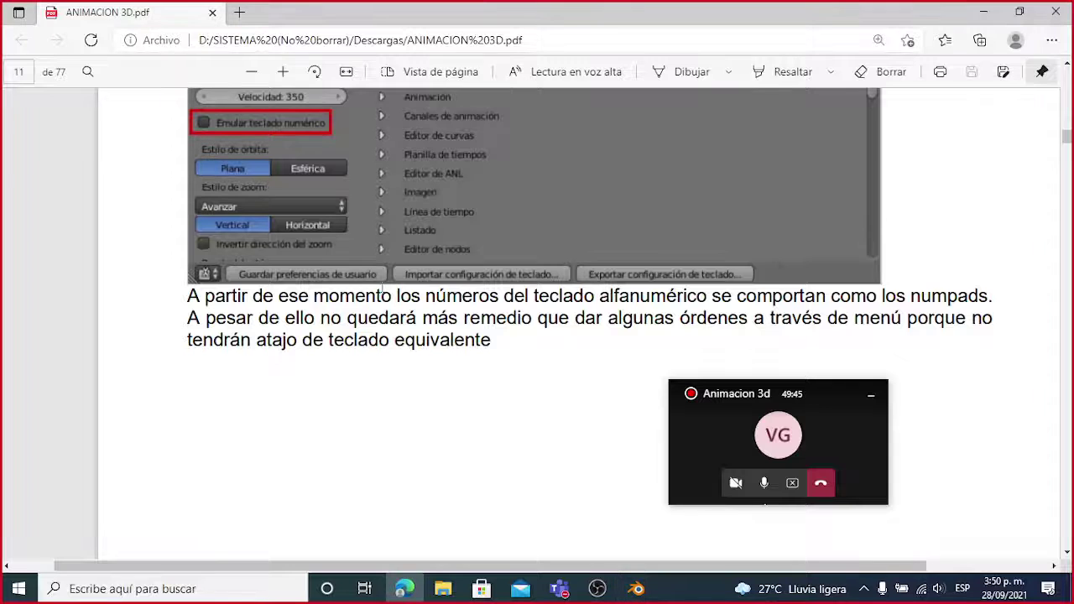
scroll(403, 311, "down", 10)
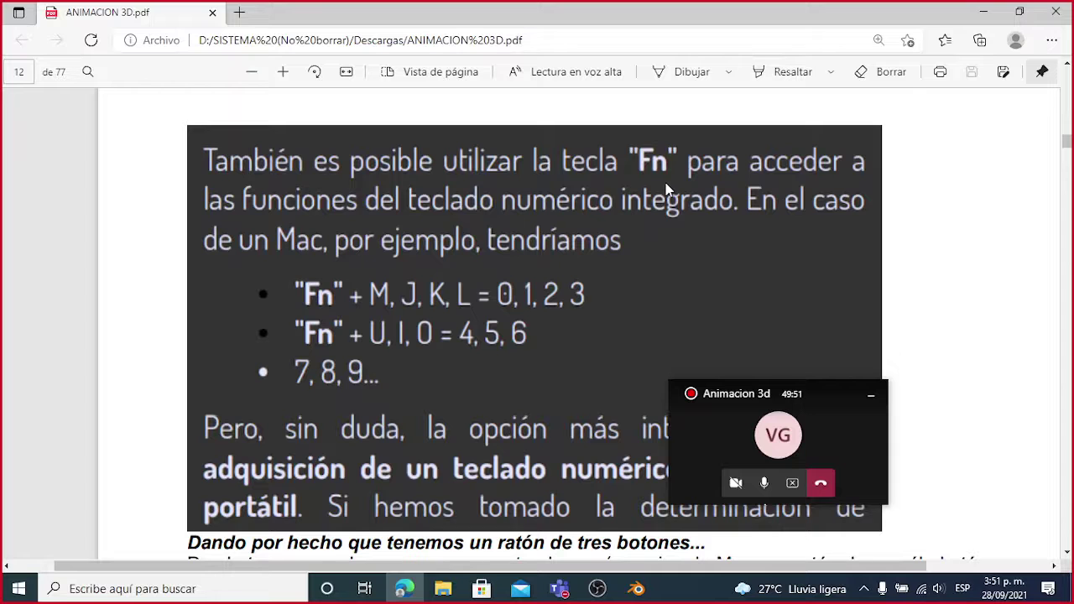
scroll(391, 220, "down", 1)
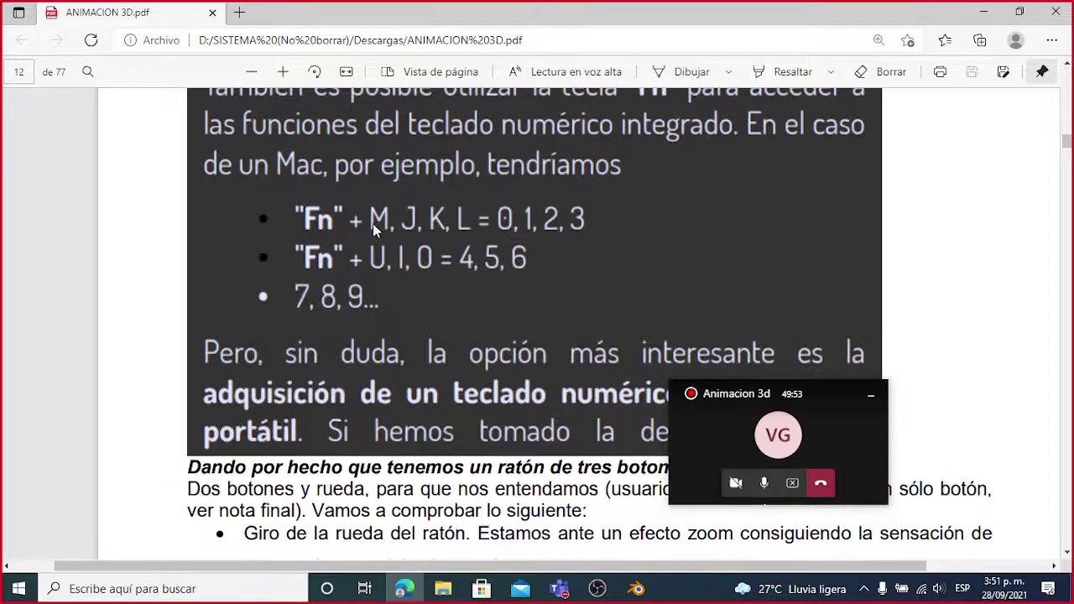
scroll(375, 231, "down", 4)
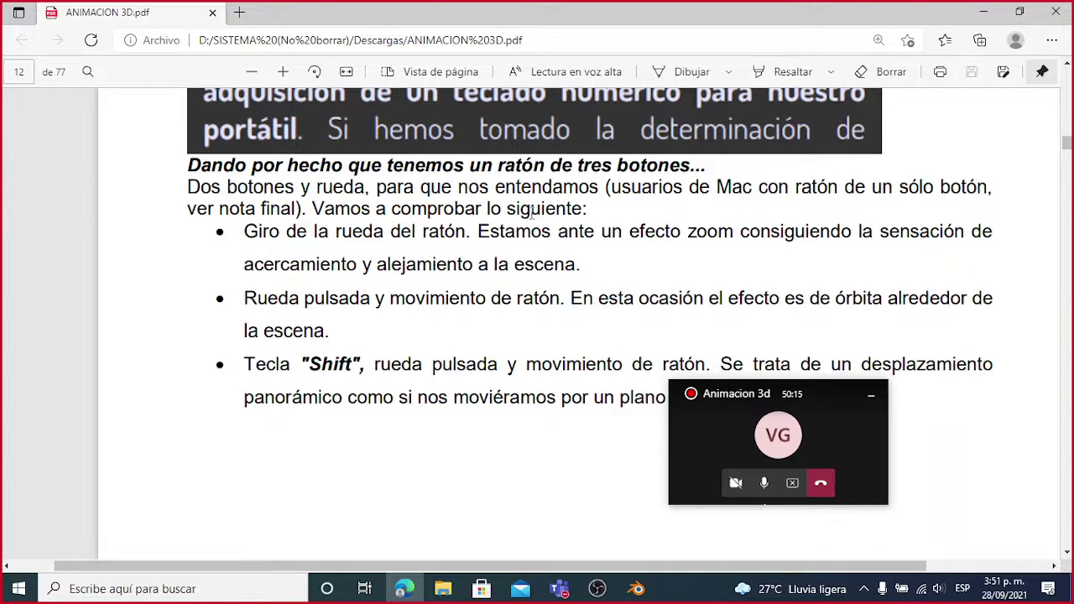
scroll(528, 215, "down", 1)
left_click_drag(242, 157, 865, 325)
left_click(305, 160)
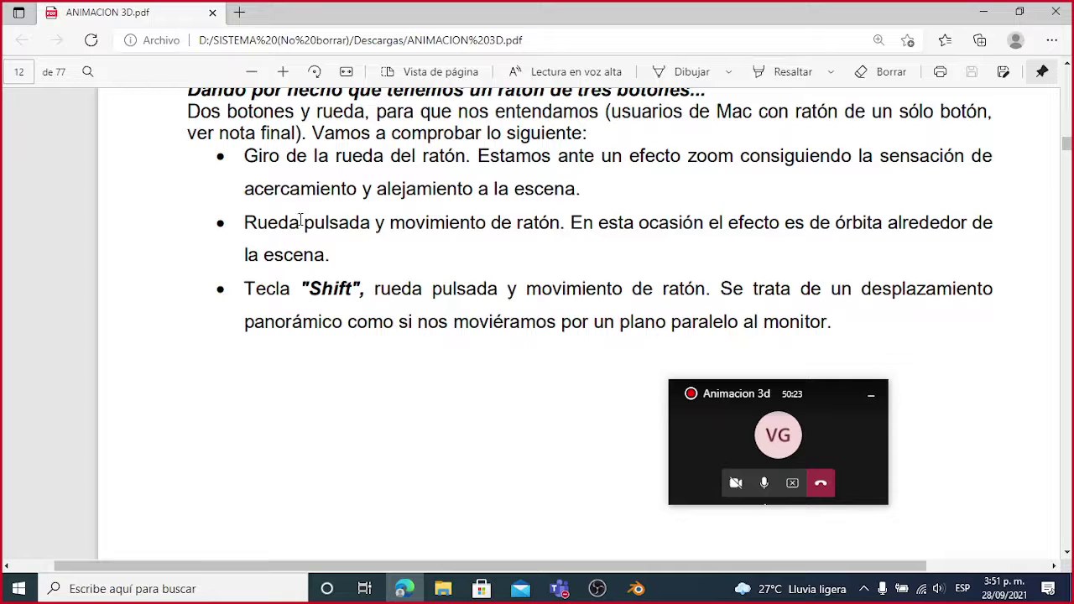
Step: Switch to Blender and demonstrate the zoom effect by moving the 3D view closer to and farther from the cube
left_click(637, 588)
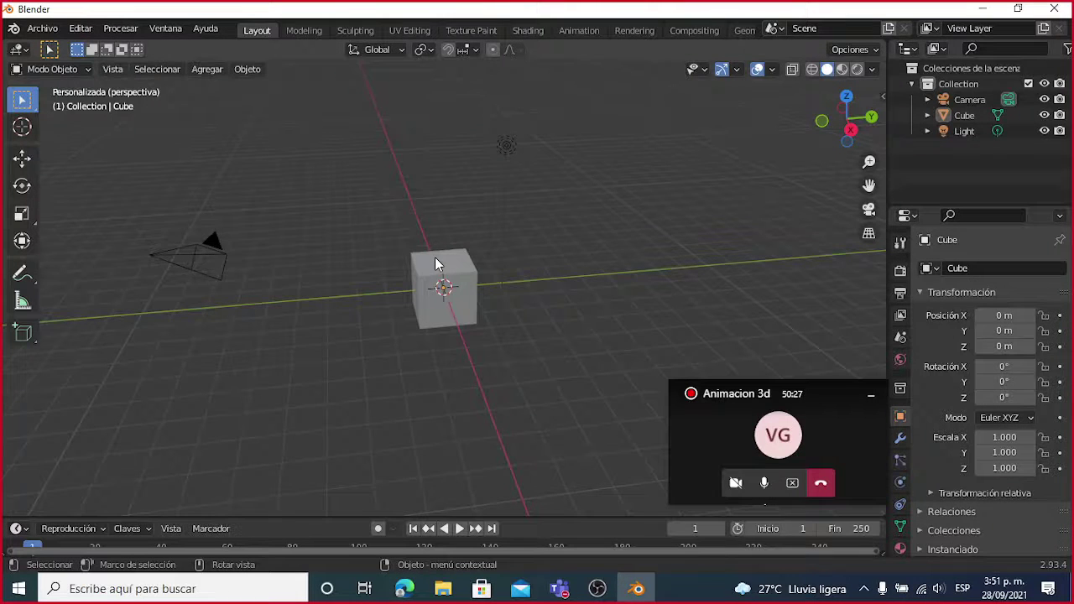
scroll(434, 265, "up", 10)
scroll(439, 285, "down", 6)
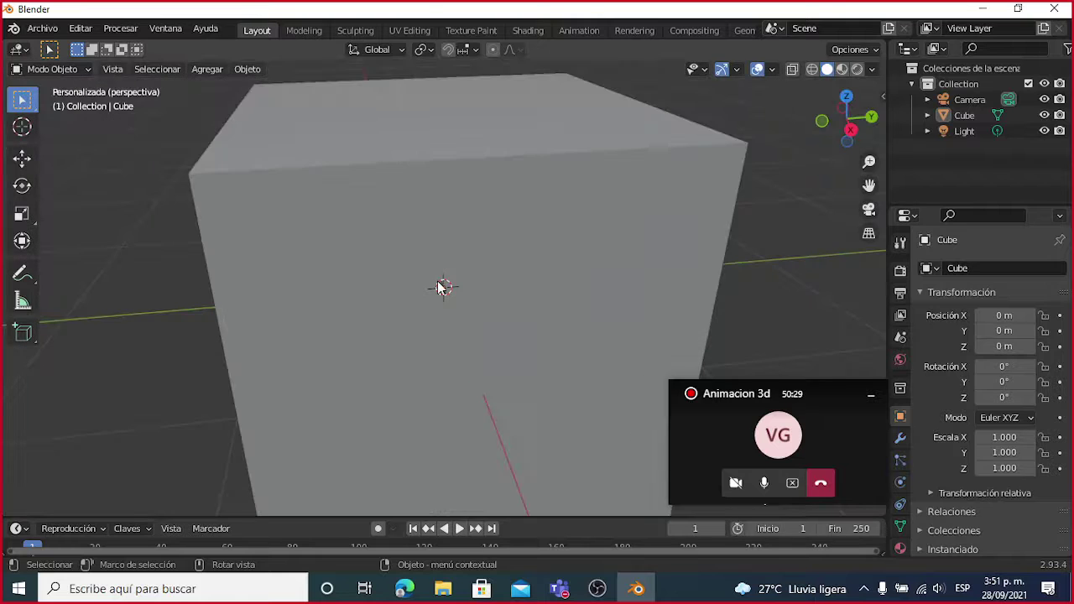
scroll(446, 289, "up", 5)
scroll(450, 290, "down", 4)
scroll(451, 290, "down", 6)
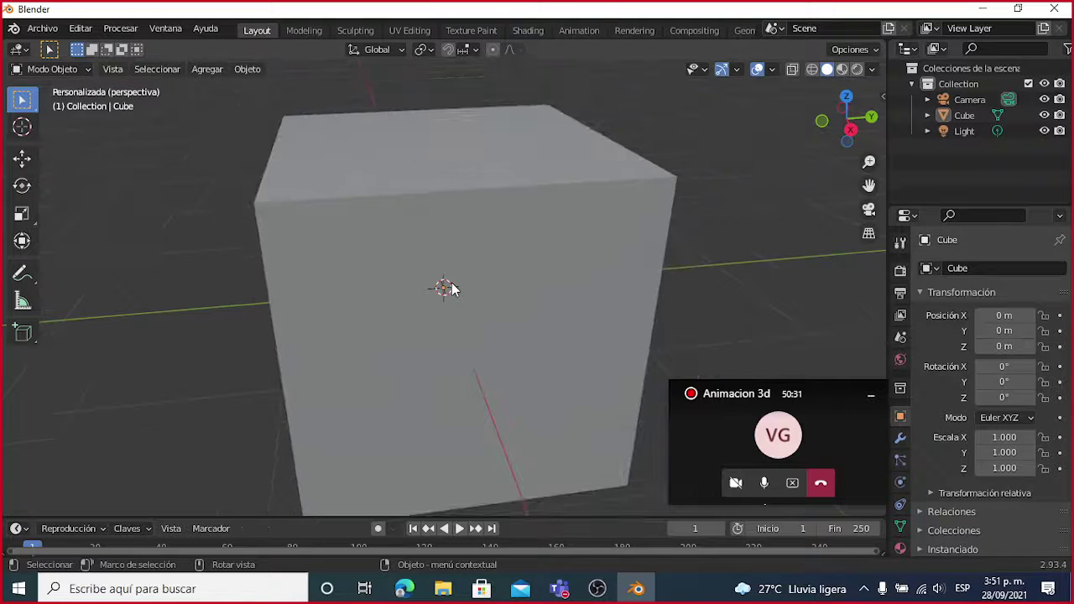
scroll(453, 288, "up", 8)
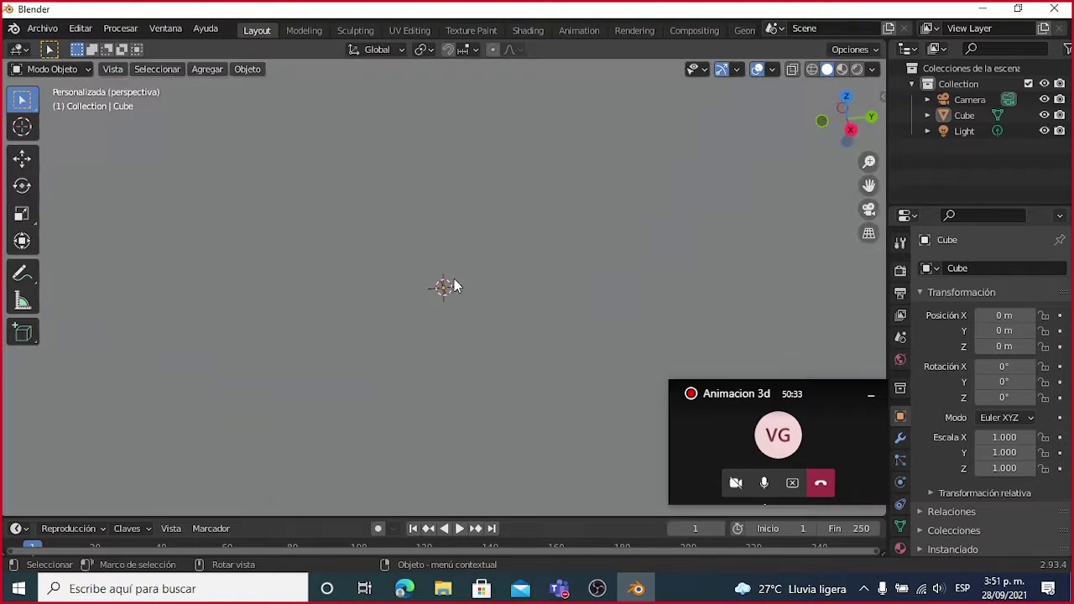
scroll(453, 287, "down", 5)
scroll(454, 286, "up", 6)
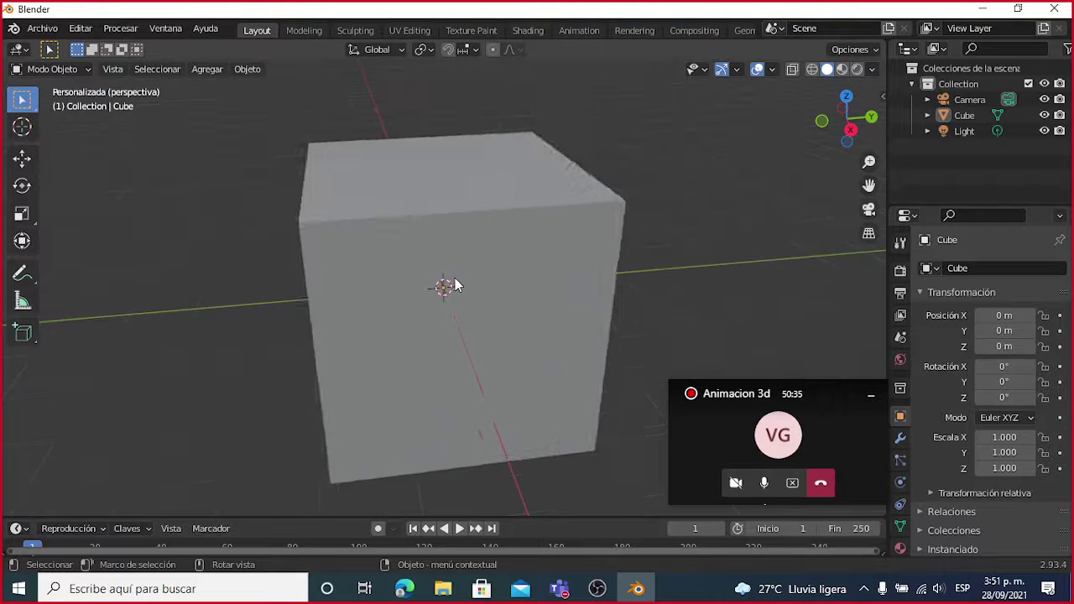
scroll(454, 287, "down", 4)
scroll(456, 278, "down", 5)
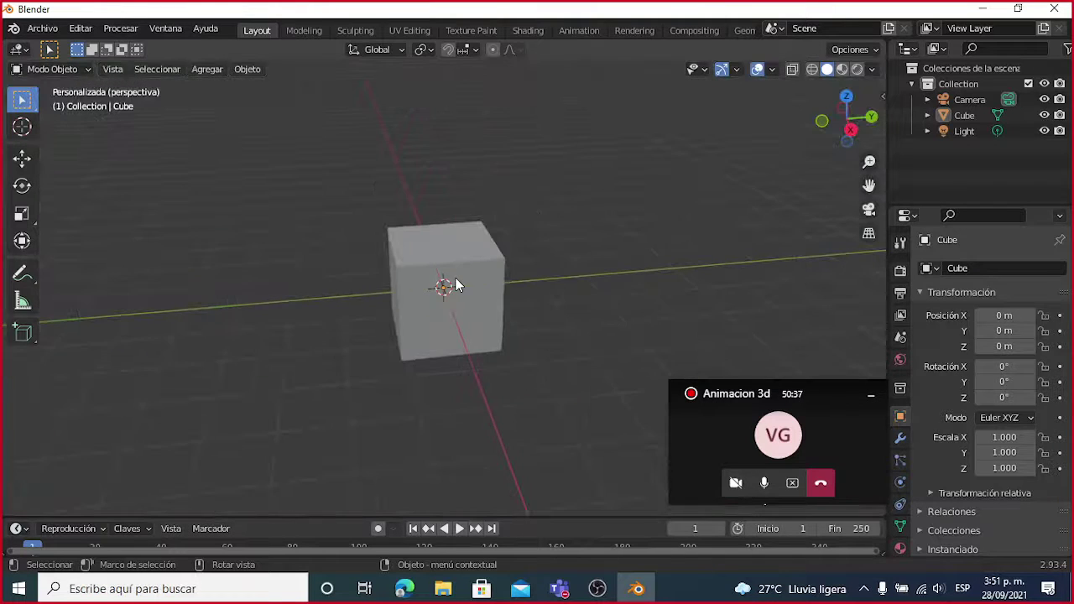
scroll(455, 276, "up", 6)
scroll(457, 282, "down", 3)
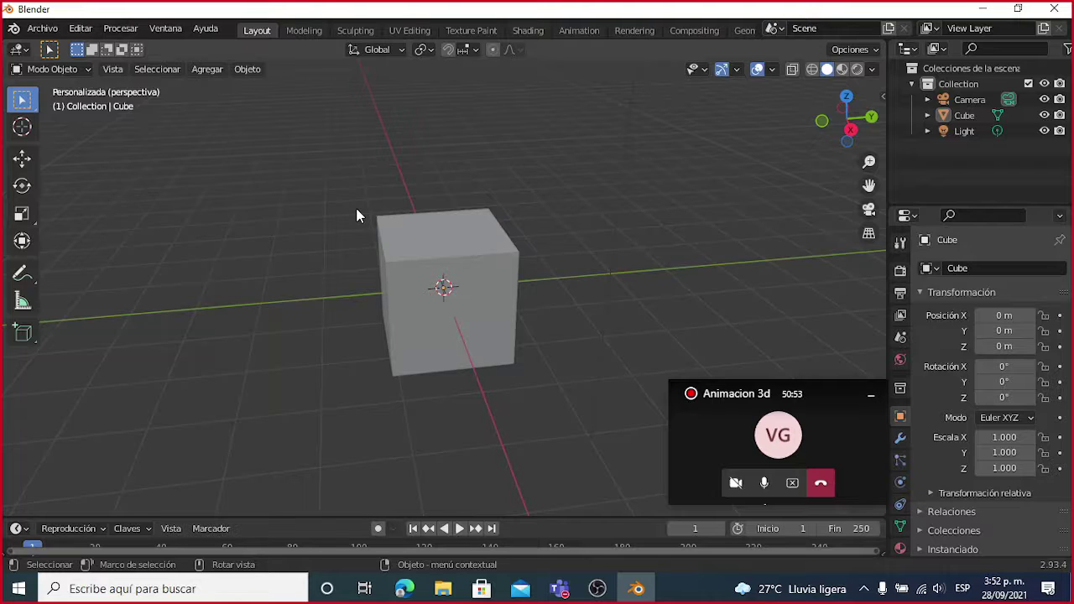
Step: Go back to the guide in Edge and highlight the page 12 point about orbiting around the scene while reading it
left_click(407, 590)
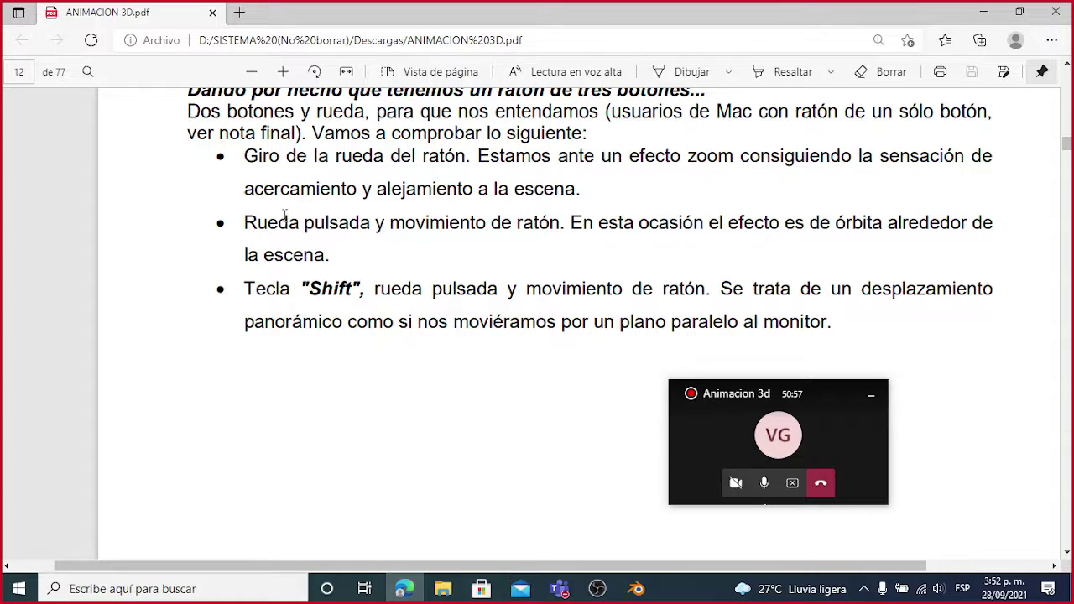
left_click_drag(243, 222, 333, 257)
left_click(230, 222)
left_click_drag(231, 222, 340, 258)
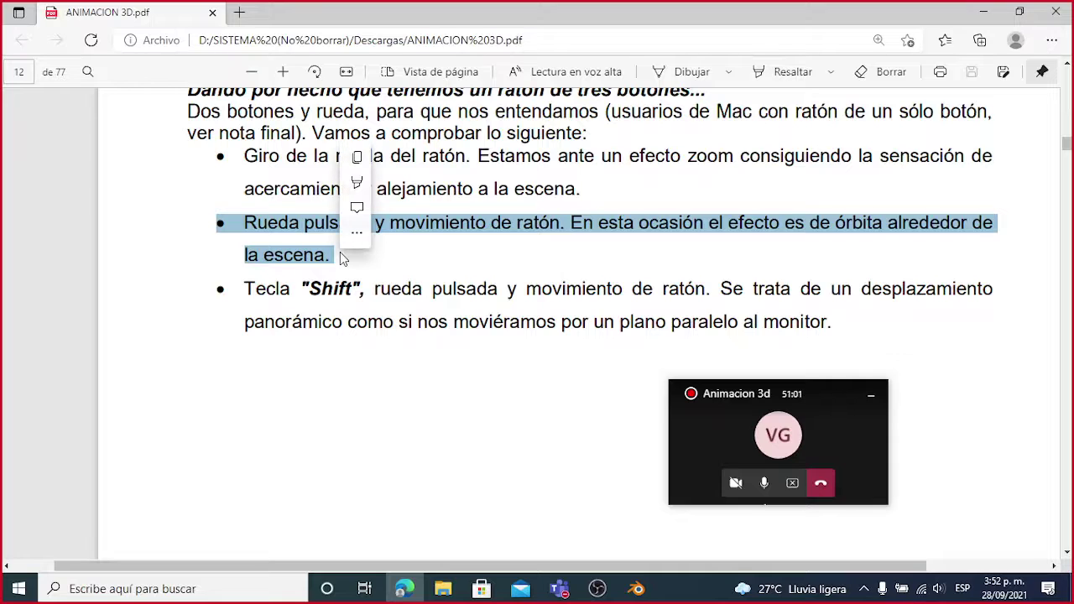
left_click(508, 279)
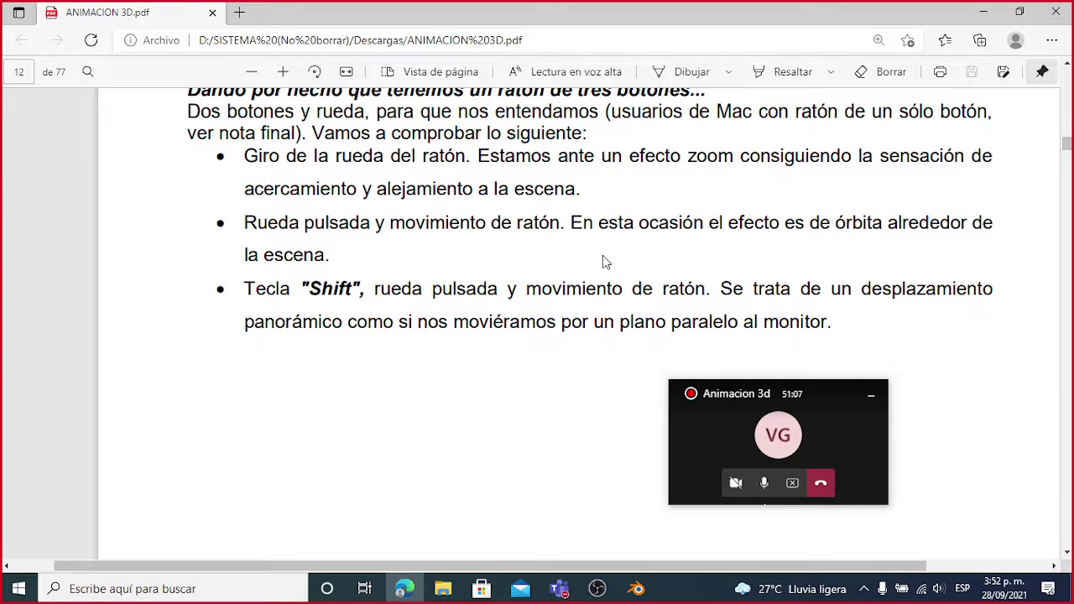
Step: Switch to Blender and demonstrate orbiting the 3D view around the cube until it is seen from above
left_click(598, 589)
left_click(636, 589)
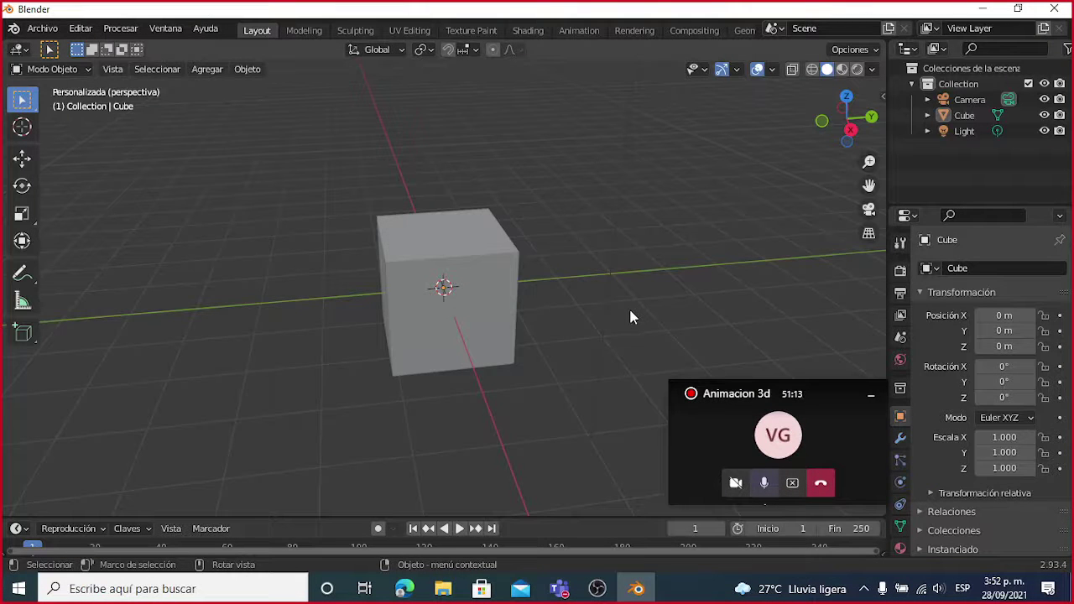
middle_click_drag(633, 312, 590, 362)
middle_click_drag(396, 305, 522, 321)
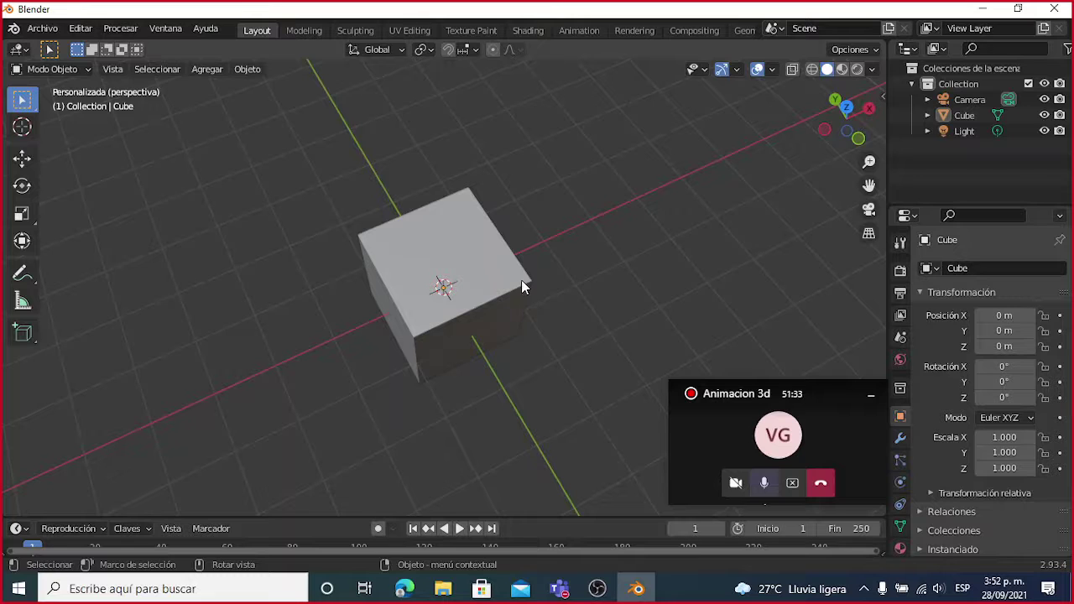
middle_click_drag(537, 292, 521, 353)
Step: Check the guide's panning instruction in Edge, then return to Blender and repeat zooming and orbiting around the cube
left_click(404, 588)
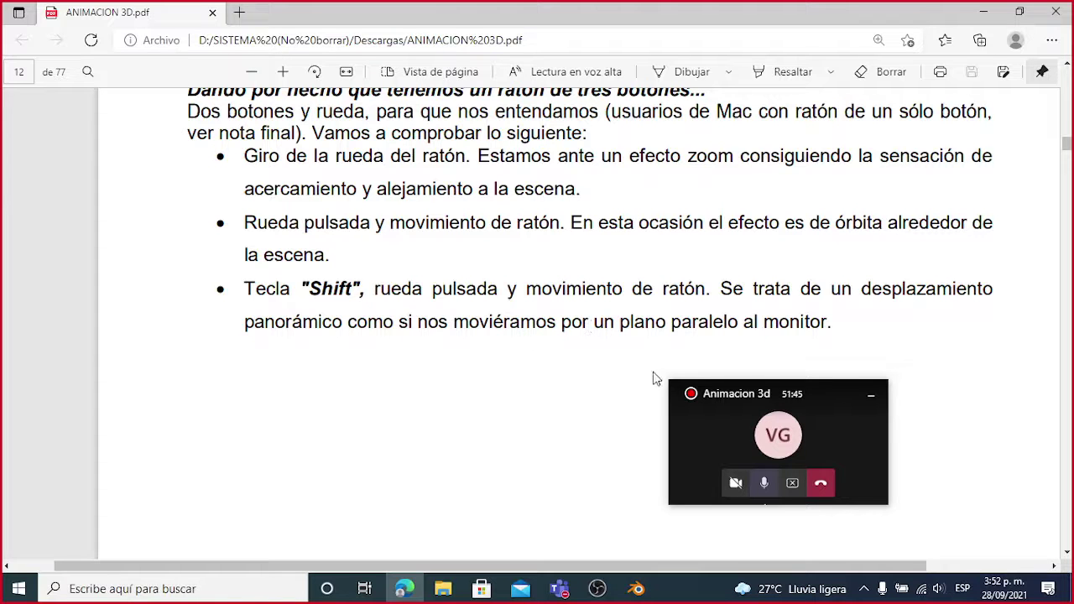
key("alt+Tab")
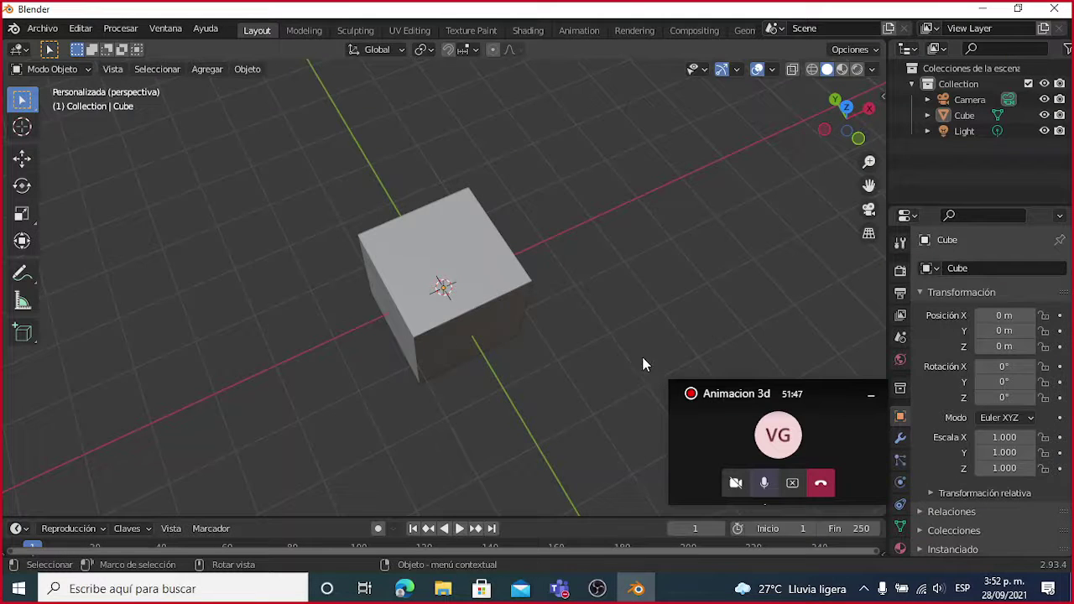
scroll(557, 356, "down", 1)
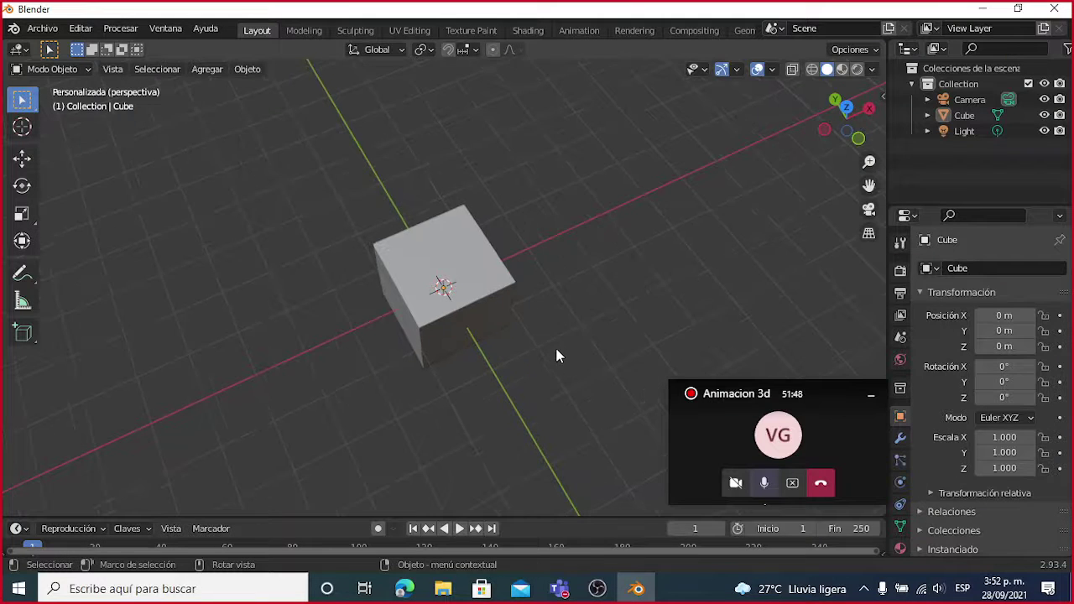
left_click(496, 349)
scroll(496, 354, "up", 3)
scroll(495, 354, "down", 1)
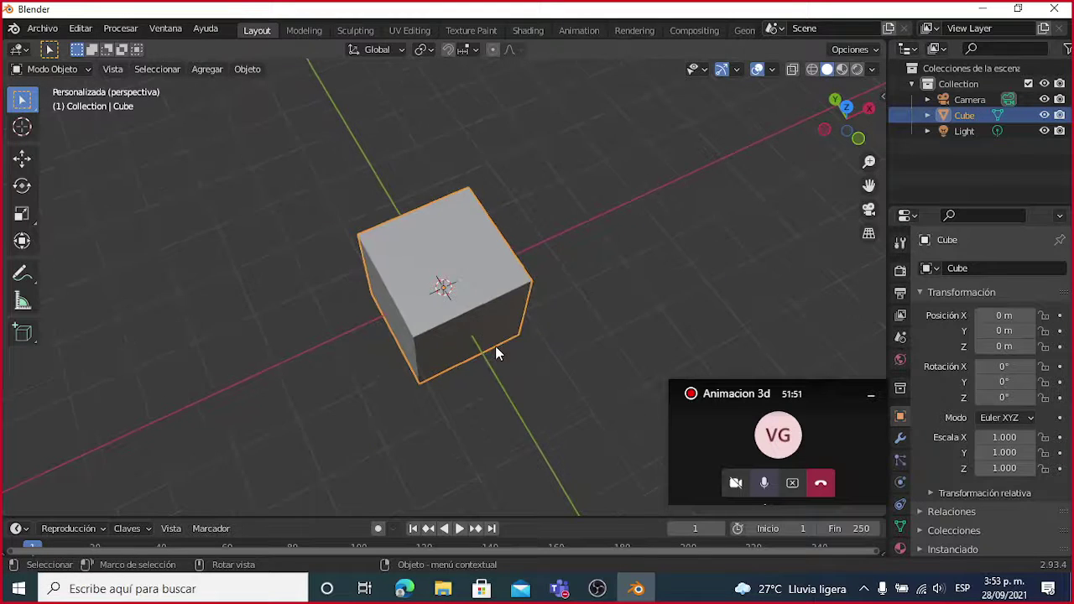
mouse_move(495, 354)
middle_mouse_down()
mouse_move(518, 293)
mouse_move(568, 263)
mouse_move(497, 305)
mouse_move(510, 308)
middle_mouse_up()
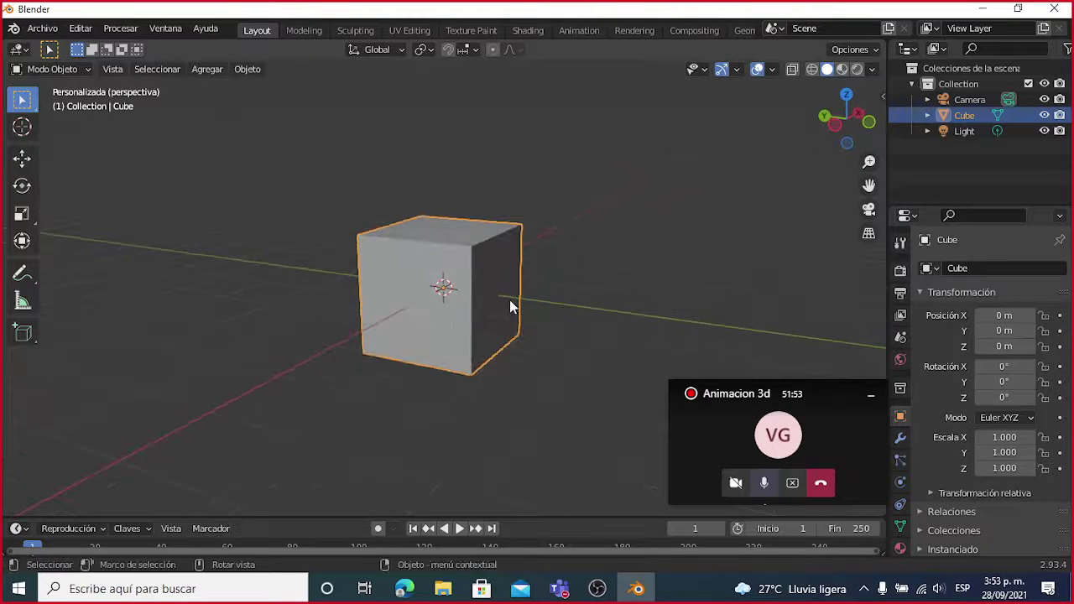
left_click(558, 326)
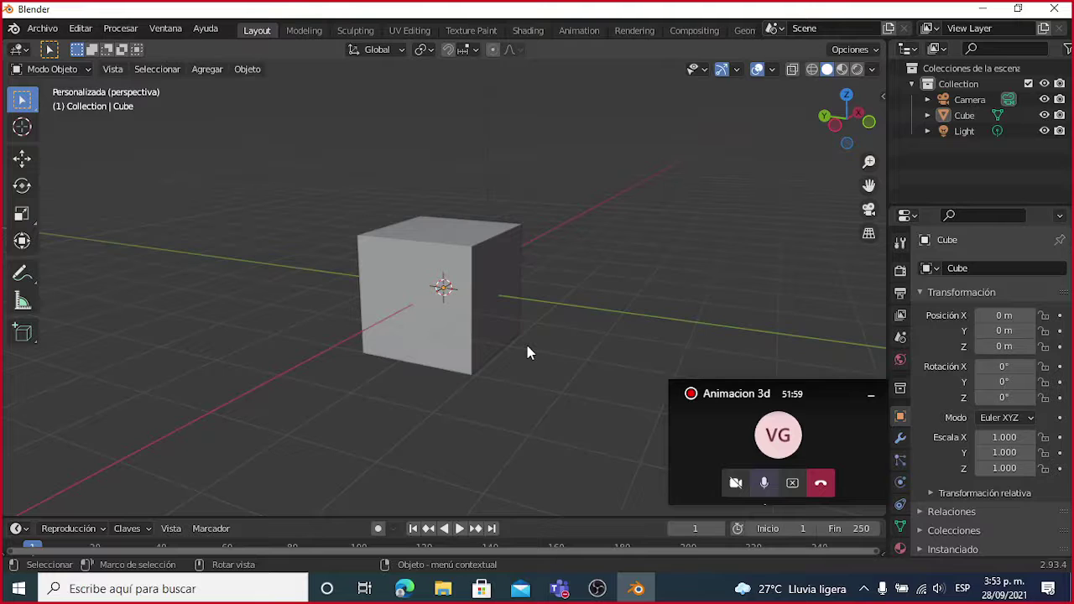
Step: Demonstrate panning the 3D view across the scene to the camera and back to the cube, combined with zooming
key("shift")
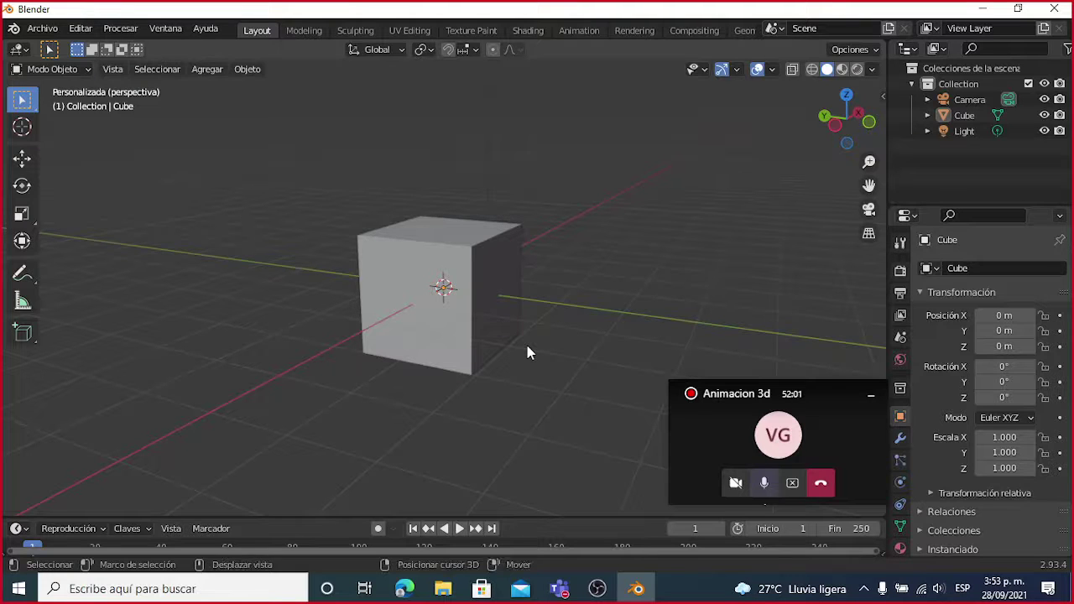
middle_click_drag(525, 344, 549, 369, "shift")
scroll(493, 347, "up", 2)
scroll(474, 332, "down", 4)
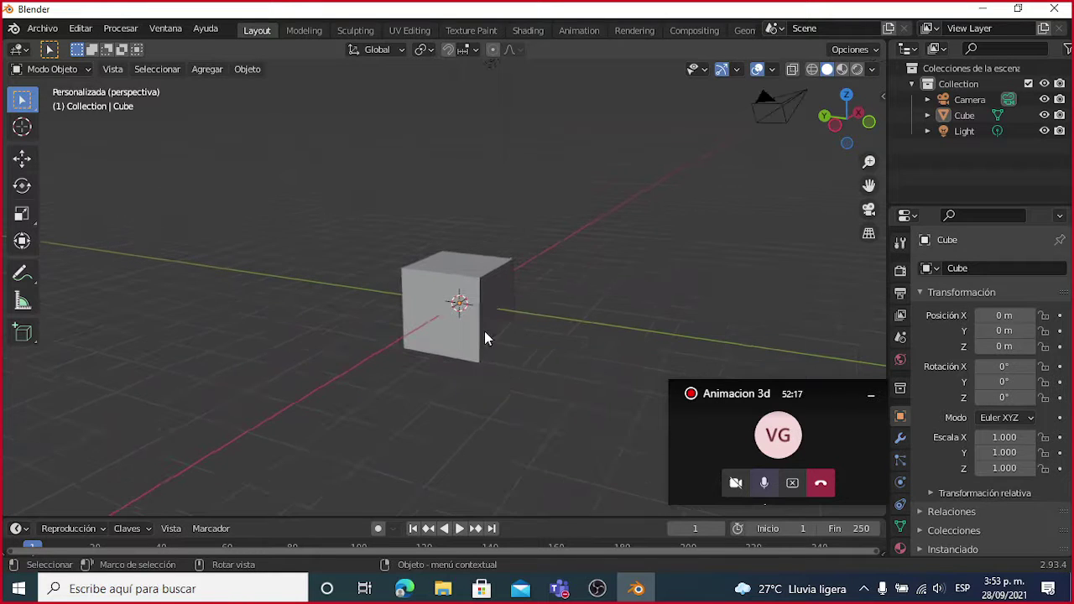
middle_click_drag(508, 332, 160, 510, "shift")
scroll(410, 322, "up", 5)
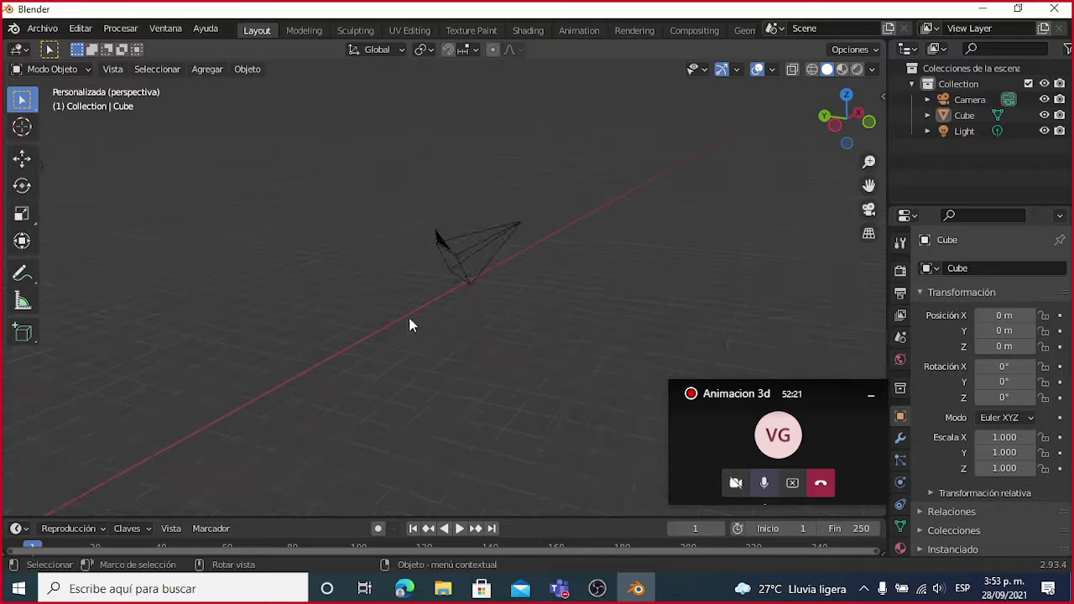
scroll(419, 316, "down", 5)
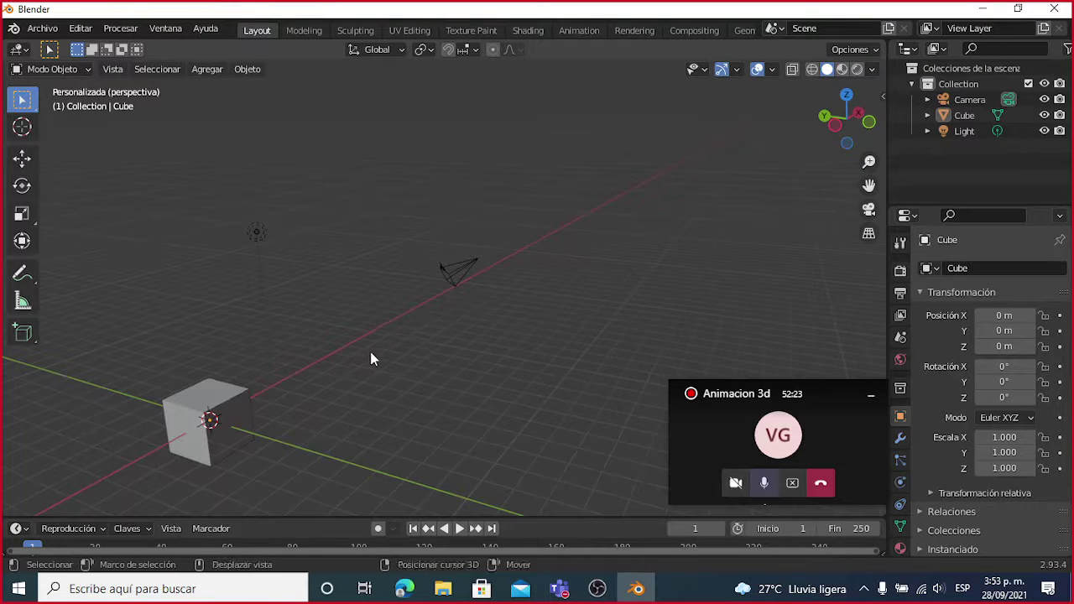
middle_click_drag(372, 355, 694, 198, "shift")
scroll(436, 293, "up", 2)
middle_click_drag(635, 254, 551, 283, "shift")
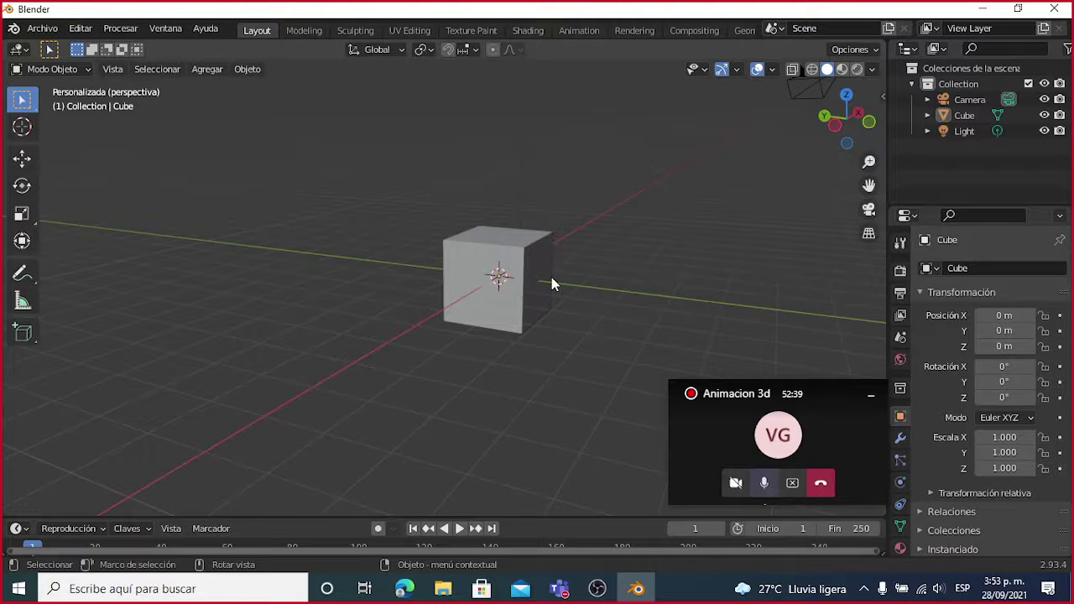
Step: Return to the guide in Edge and examine the page 13 Zoom, Órbita and Panorámica mouse diagrams, uncovering the Panorámica label behind the call window
key("alt+Tab")
scroll(546, 319, "down", 3)
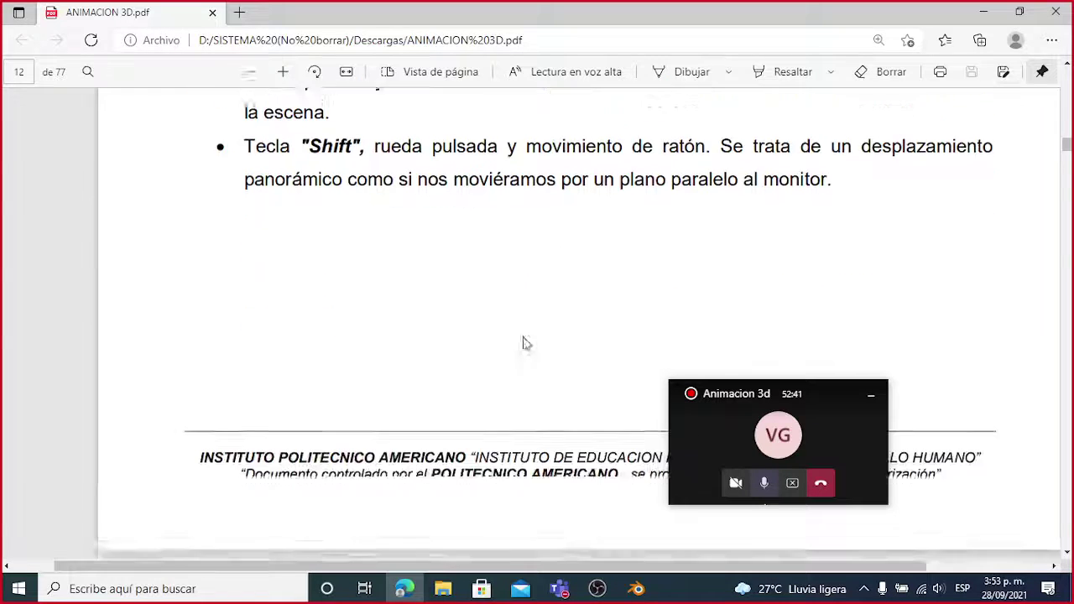
scroll(526, 336, "down", 8)
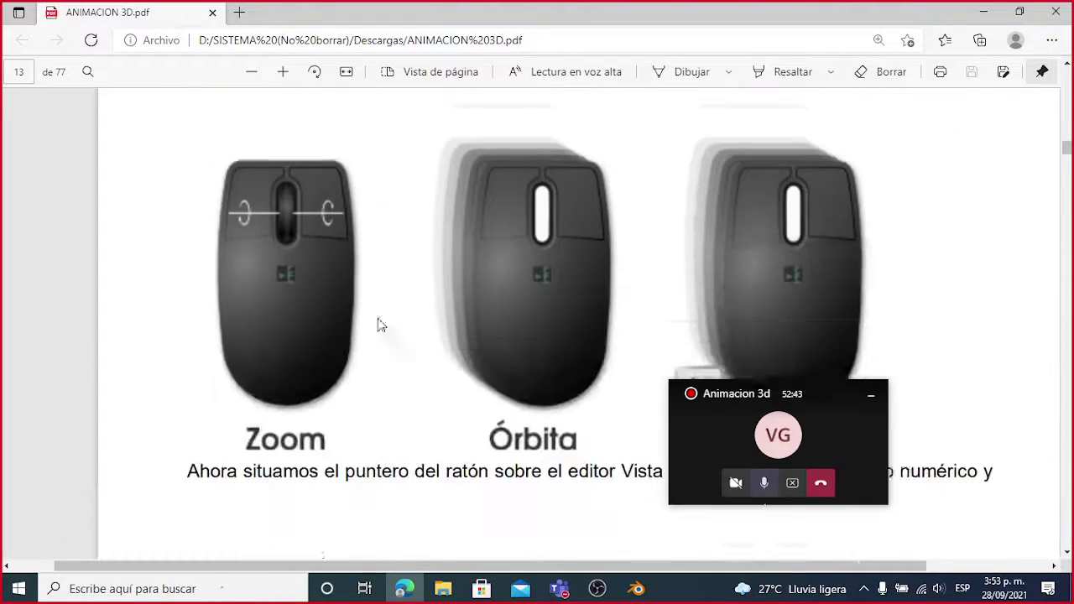
scroll(369, 289, "down", 2)
scroll(260, 271, "up", 1)
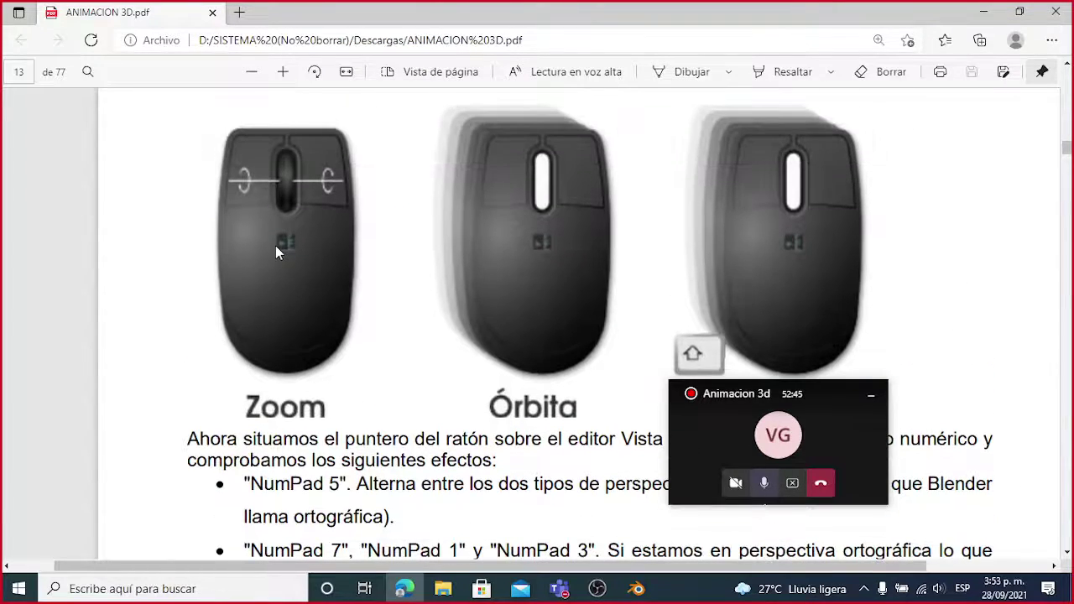
scroll(273, 307, "up", 2)
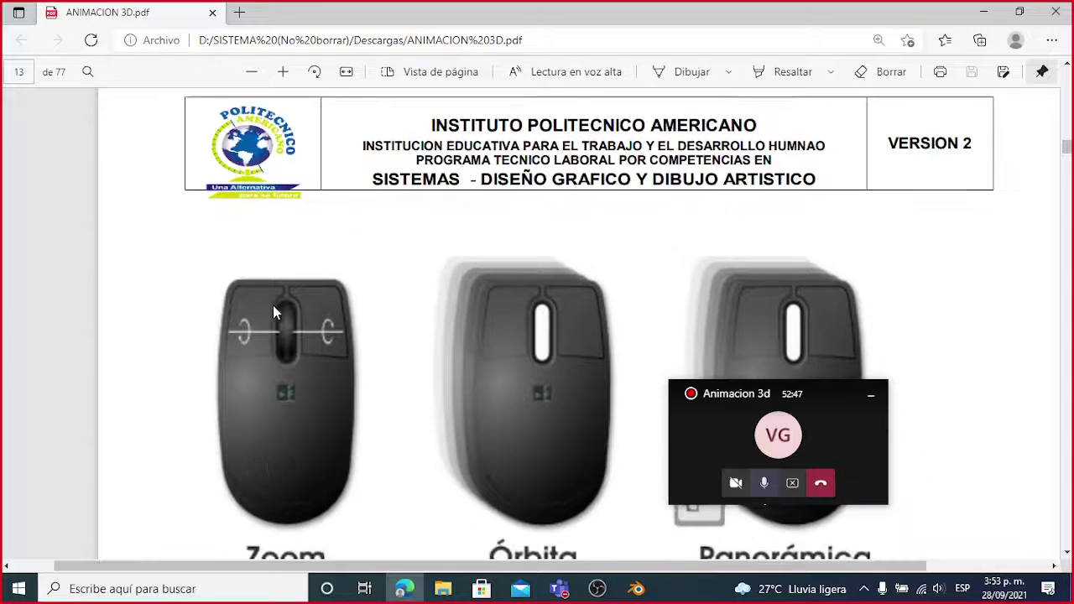
scroll(290, 303, "down", 2)
left_click_drag(770, 398, 774, 447)
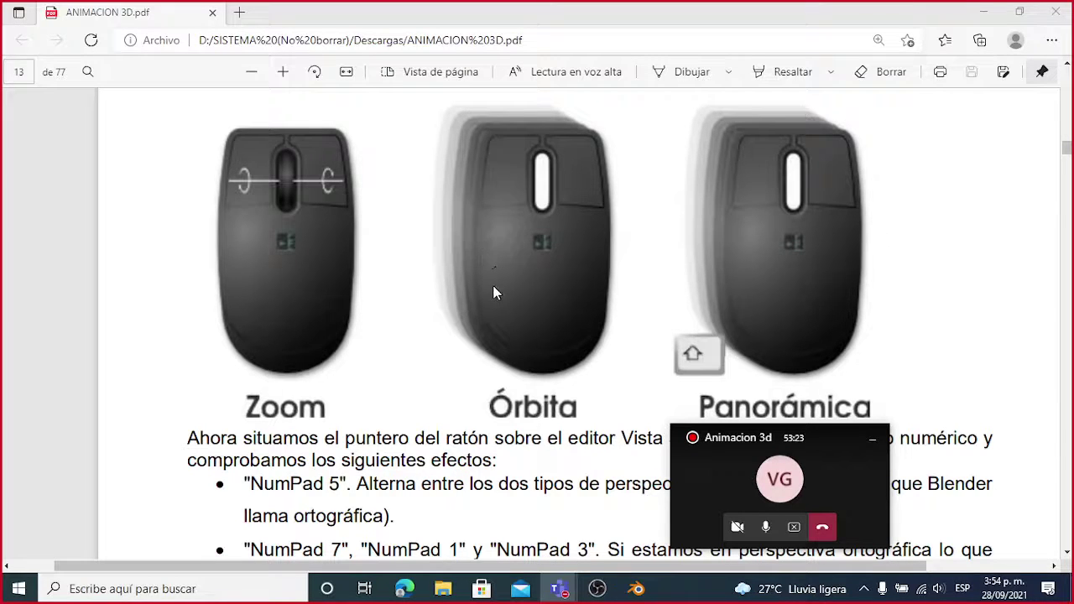
Step: Enlarge the guide's text on the numeric keypad effects, move the call window aside and highlight "NumPad 5" while reading
left_click_drag(481, 438, 473, 460)
scroll(520, 331, "down", 2)
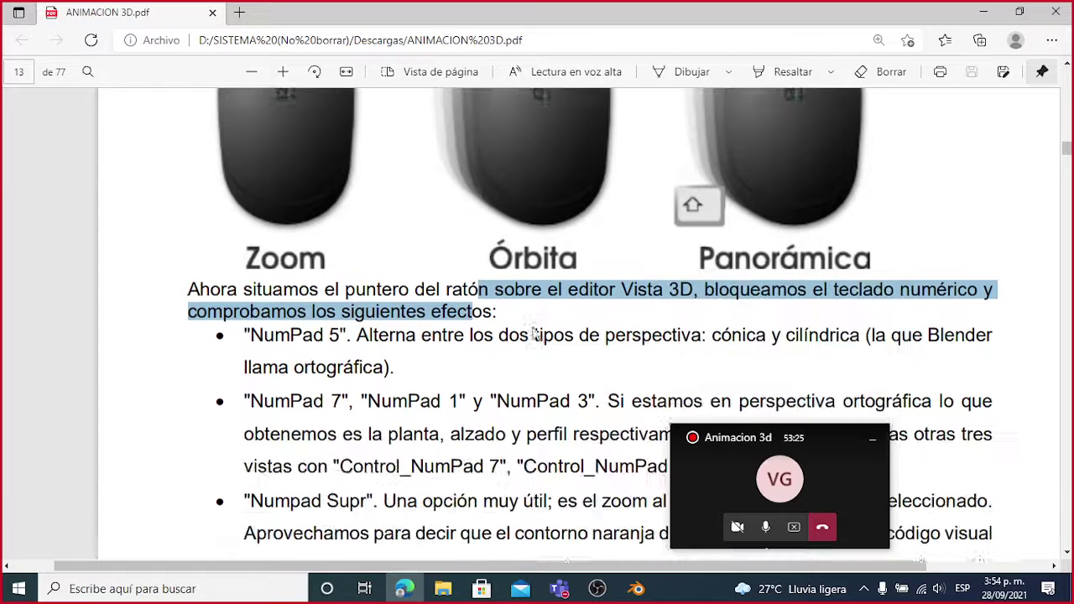
left_click(475, 334)
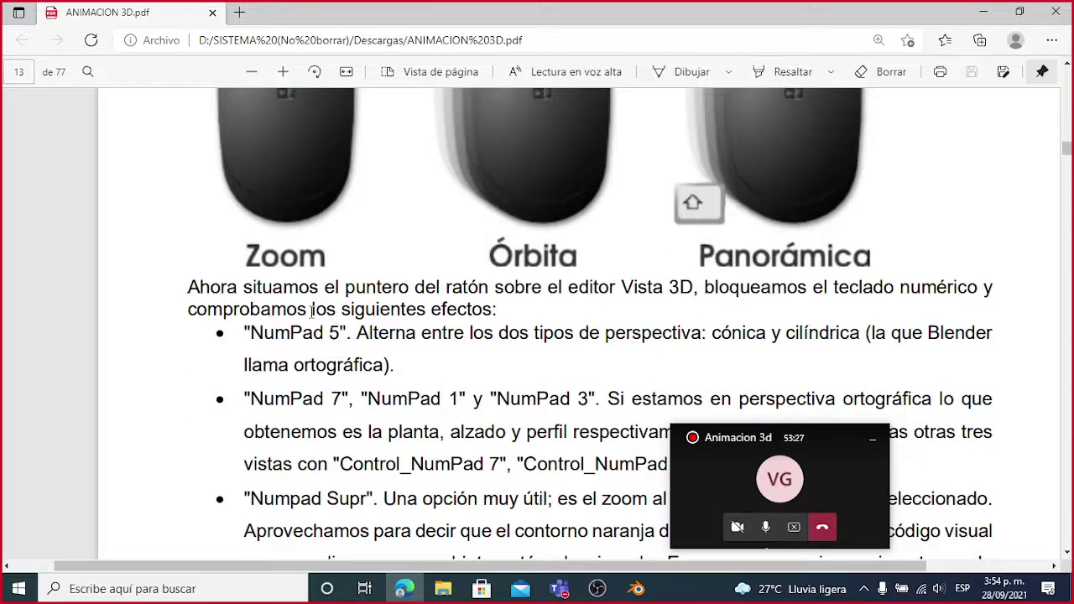
left_click(283, 71)
left_click_drag(587, 568, 709, 568)
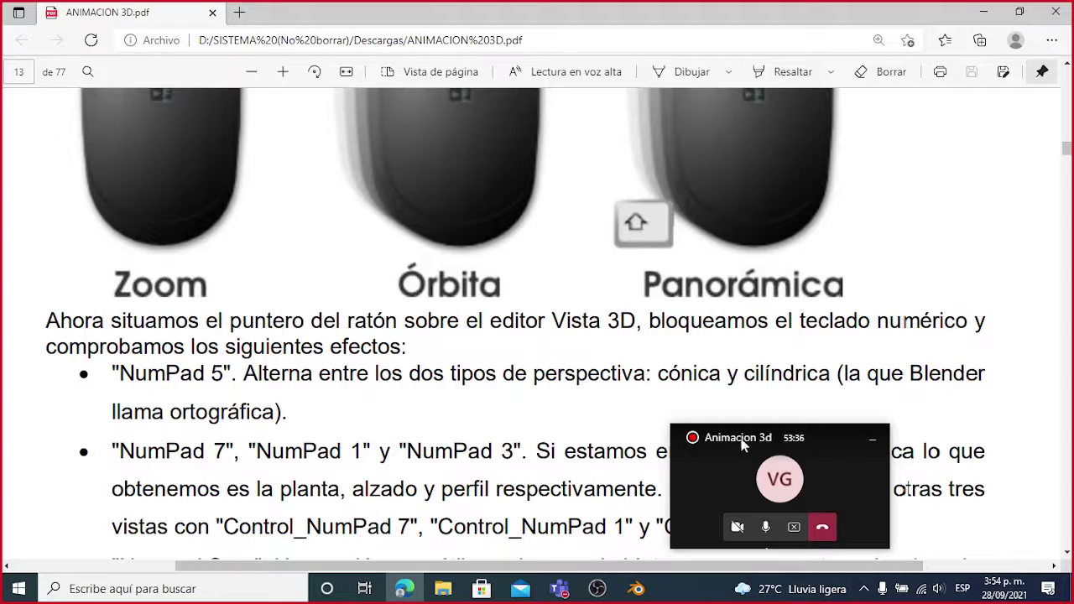
left_click_drag(743, 447, 781, 456)
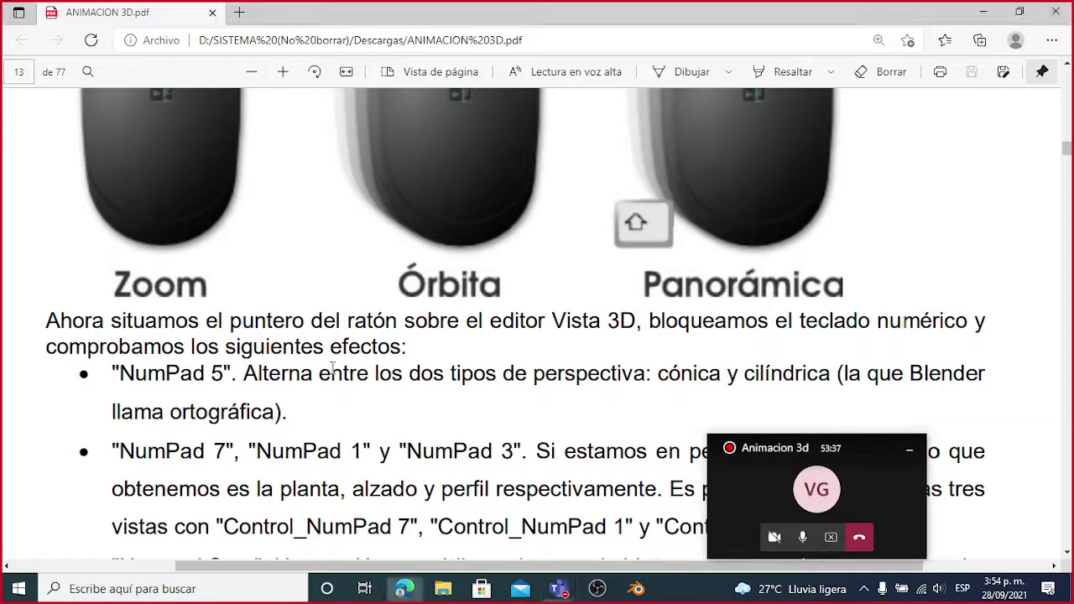
scroll(290, 250, "down", 3)
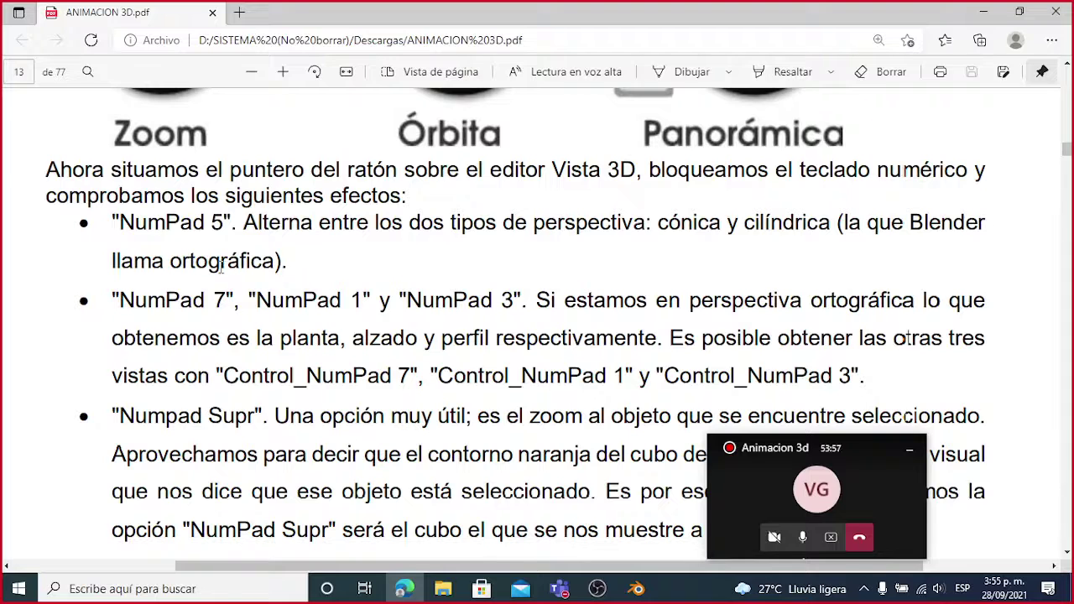
left_click_drag(120, 221, 233, 222)
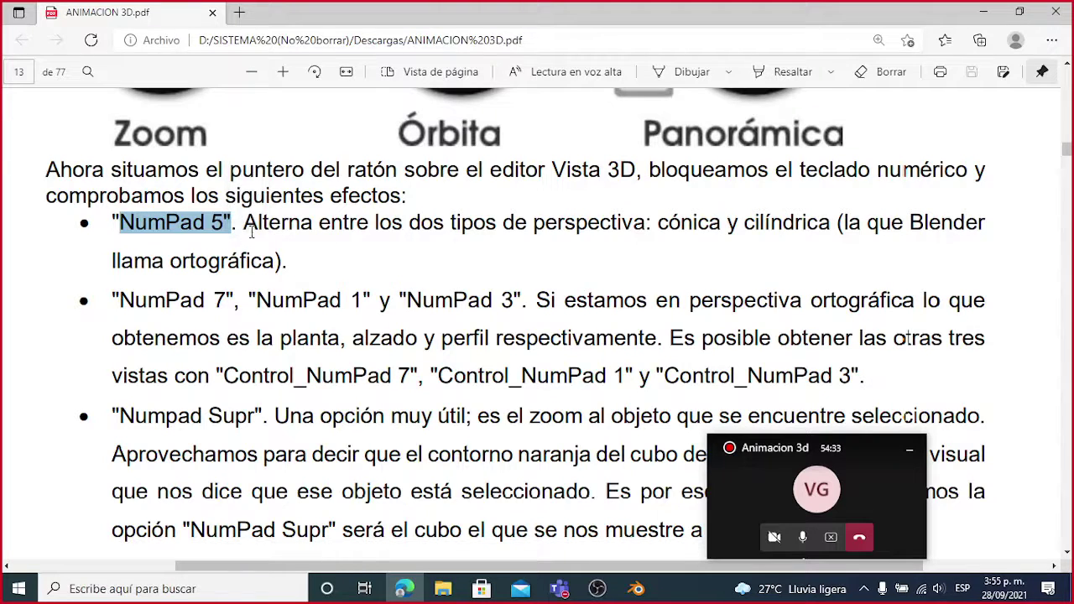
Step: Switch to Blender, recheck the NumPad 5 instruction in the guide, and toggle the 3D view repeatedly between perspective and orthographic projection
left_click(987, 12)
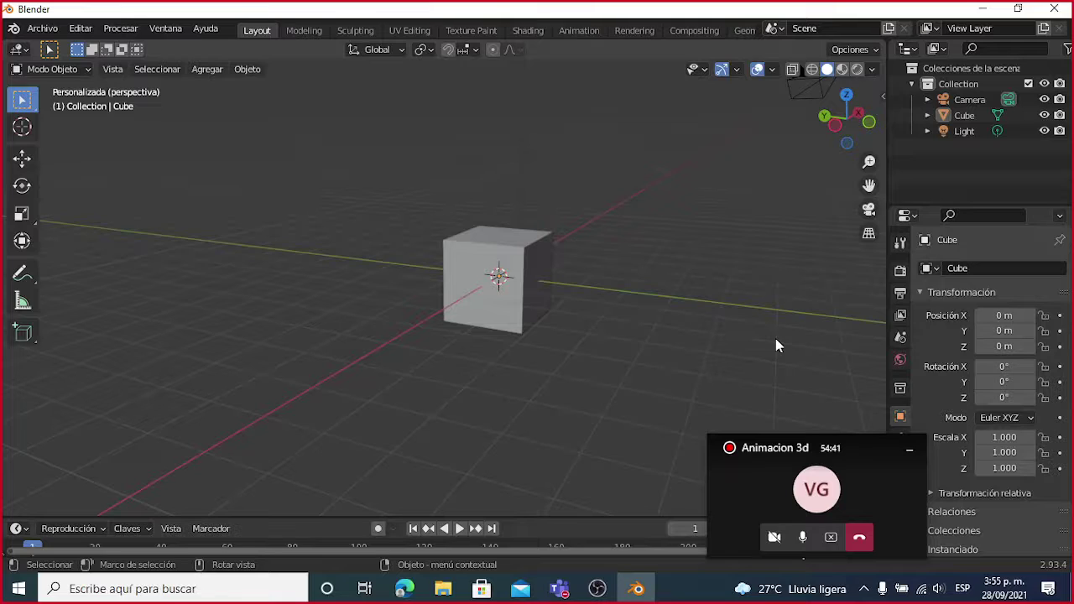
key("alt+Tab")
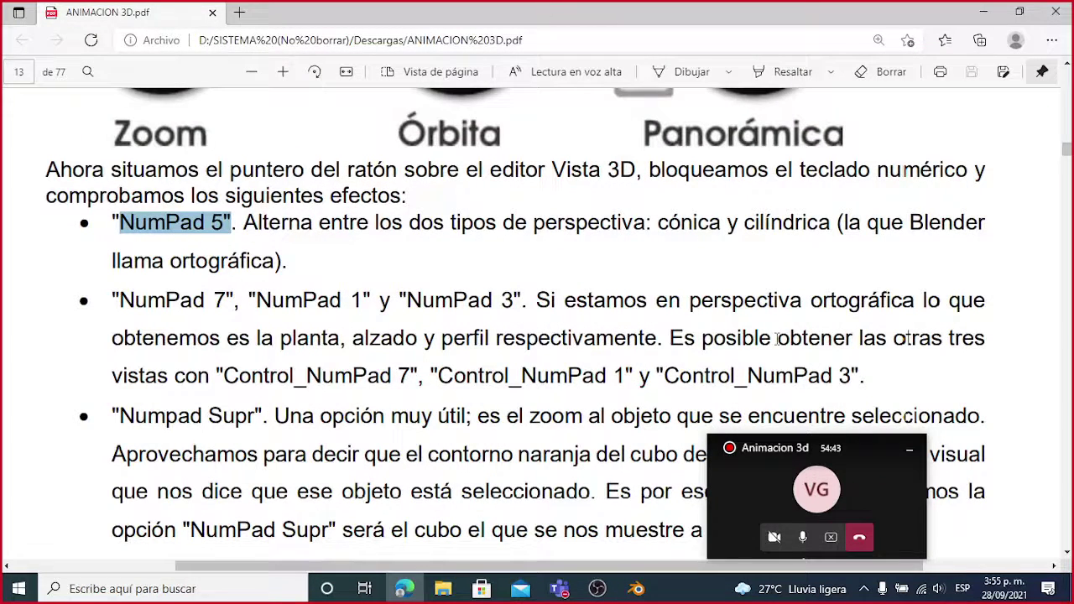
key("alt+Tab")
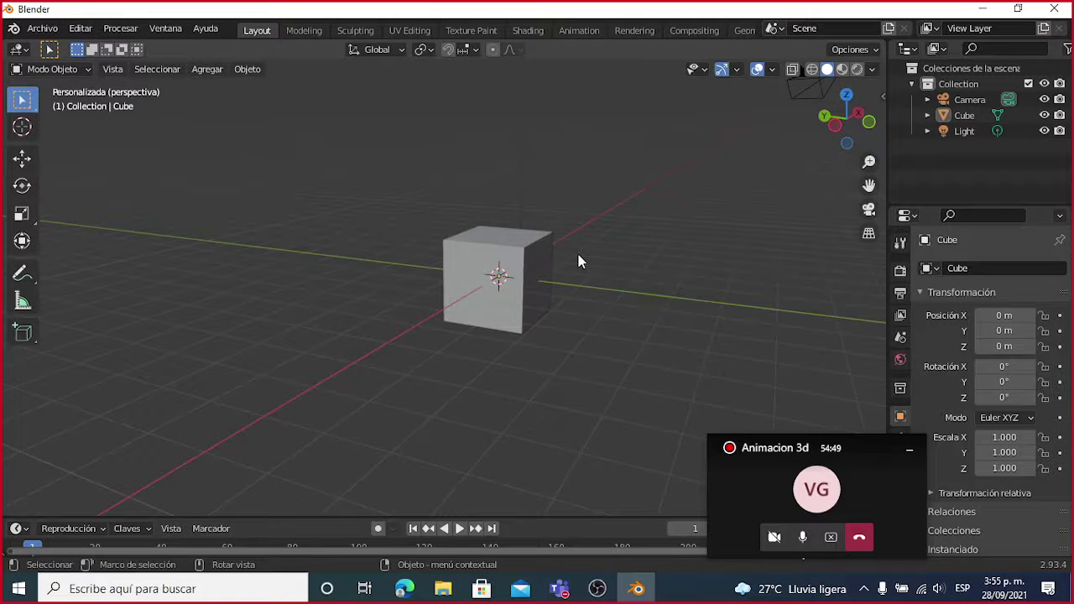
key("KP_5")
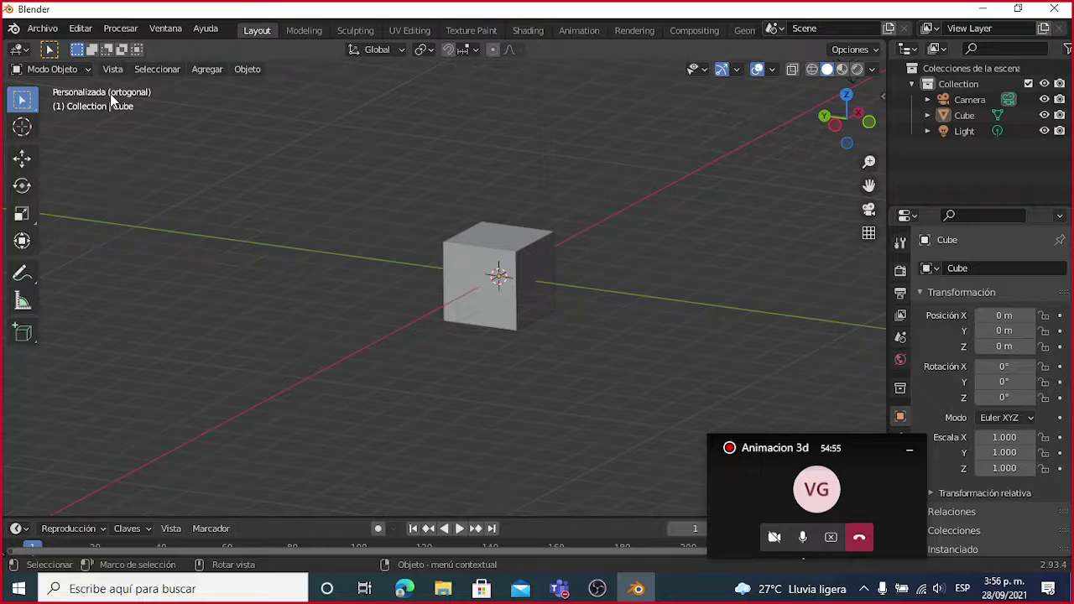
key("KP_5")
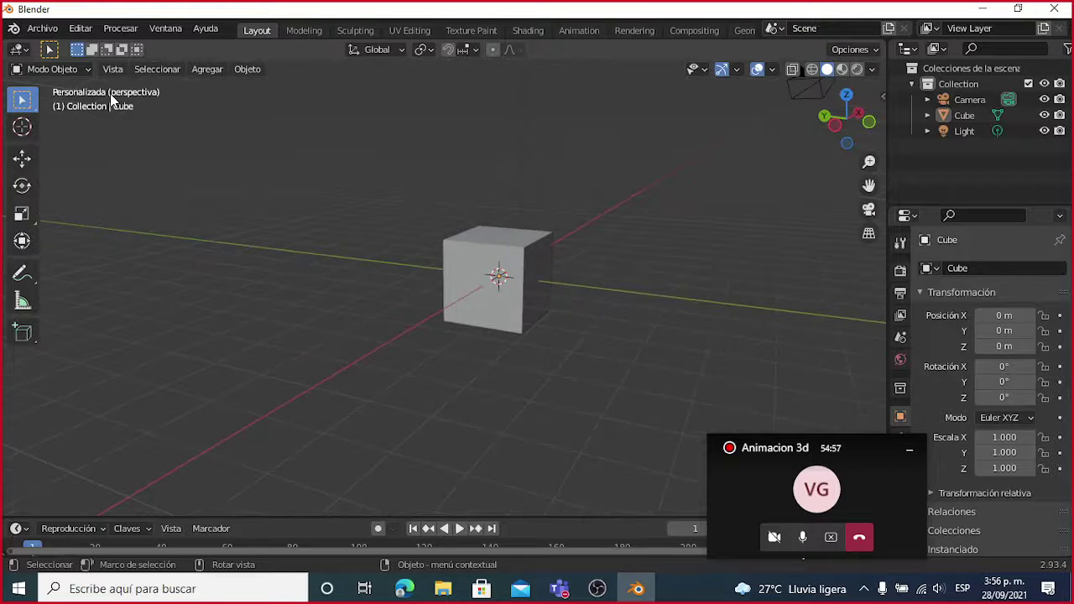
key("KP_5")
key("KP_5")
key("KP_5")
key("KP_5")
key("KP_5")
key("KP_5")
key("KP_5")
key("KP_5")
key("KP_5")
key("KP_5")
Step: Orbit the view to another side of the cube and repeat the toggling between perspective and orthographic projection
middle_click_drag(512, 190, 343, 194)
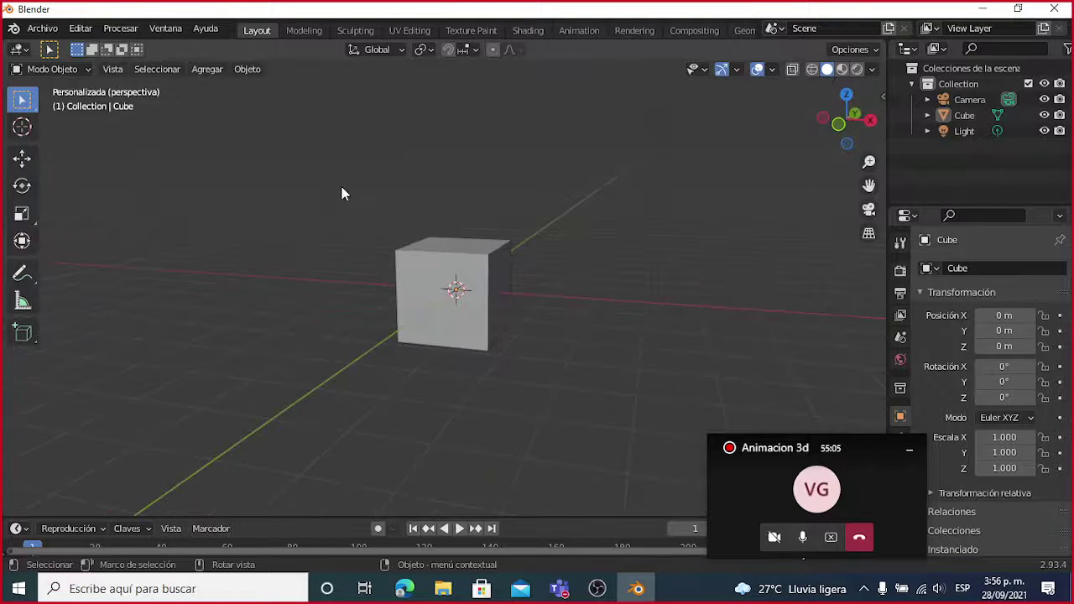
key("KP_5")
key("KP_5")
key("KP_5")
key("KP_5")
Step: Check the guide's NumPad 7, 1 and 3 instructions, then show the cube in Blender's front, right and top orthographic views
key("alt+Tab")
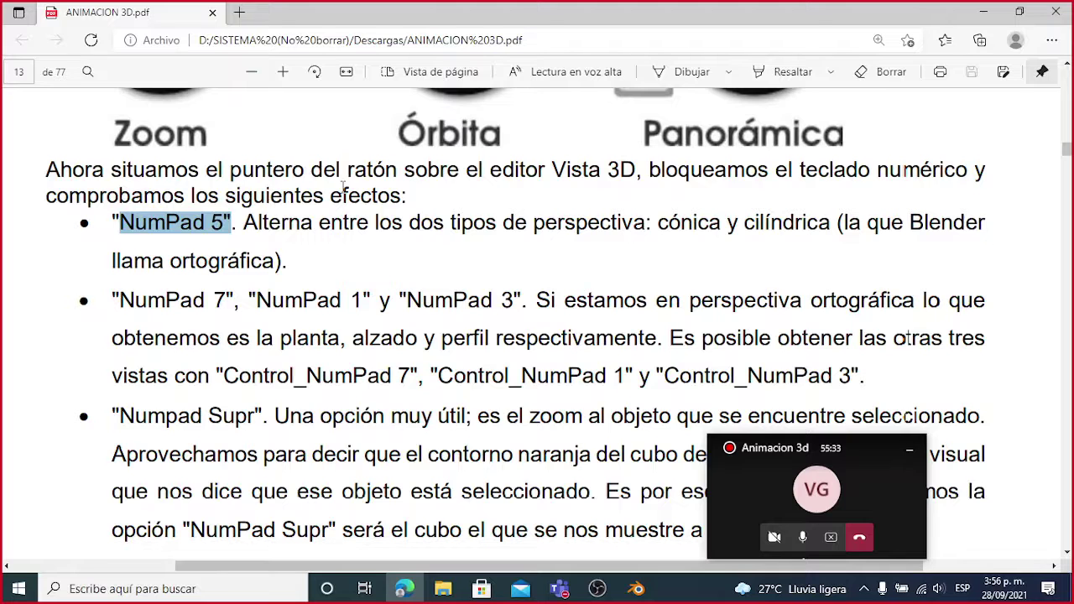
key("alt+Tab")
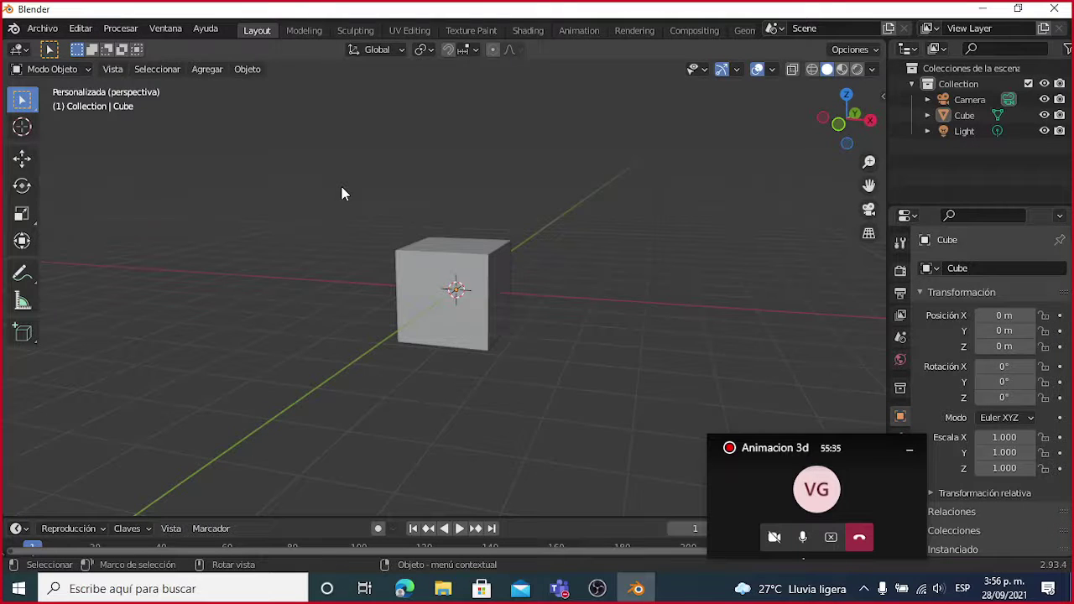
key("KP_1")
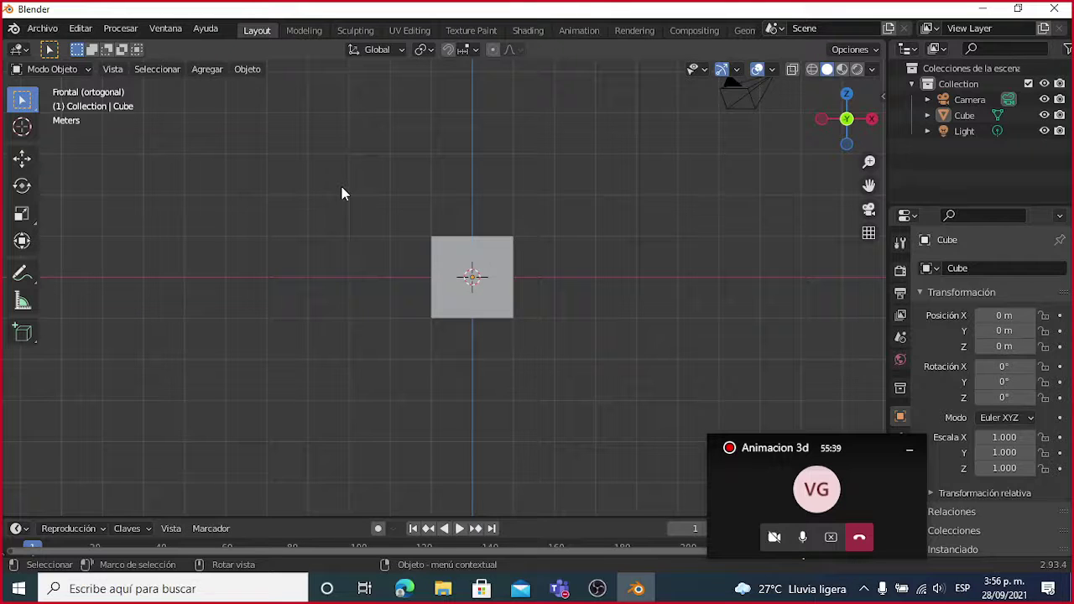
key("KP_3")
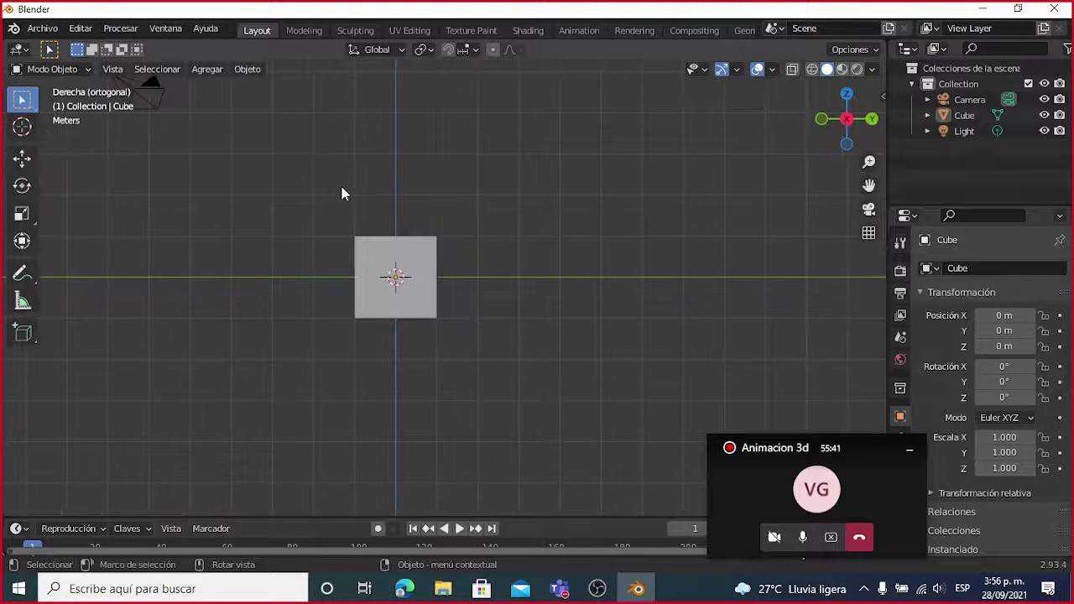
key("KP_7")
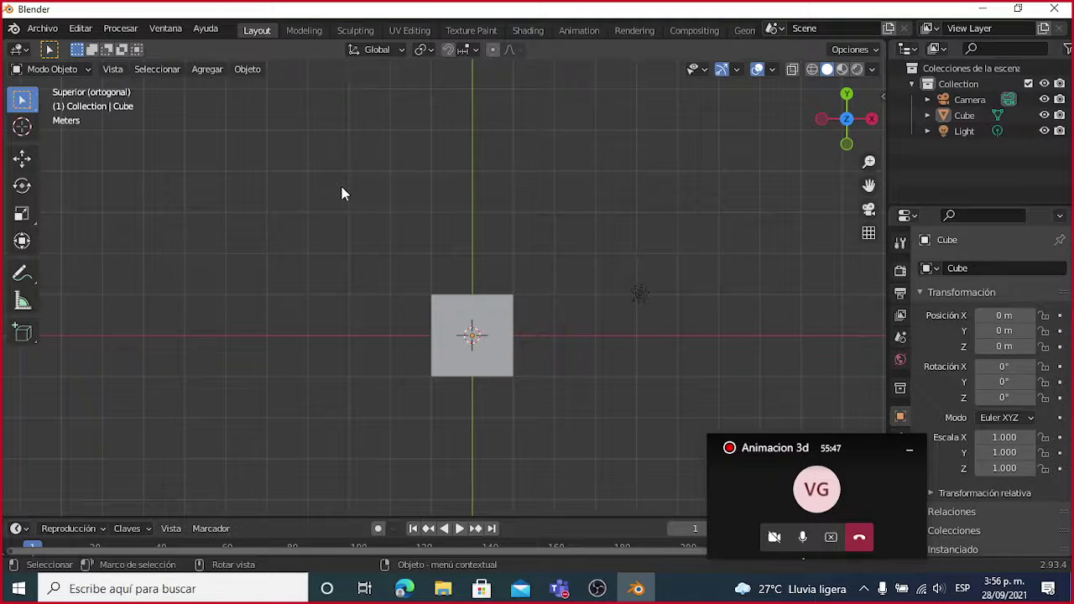
Step: Orbit and zoom out from the top view to show the cube with the camera and light, briefly selecting and deselecting the cube
middle_click_drag(341, 192, 367, 251)
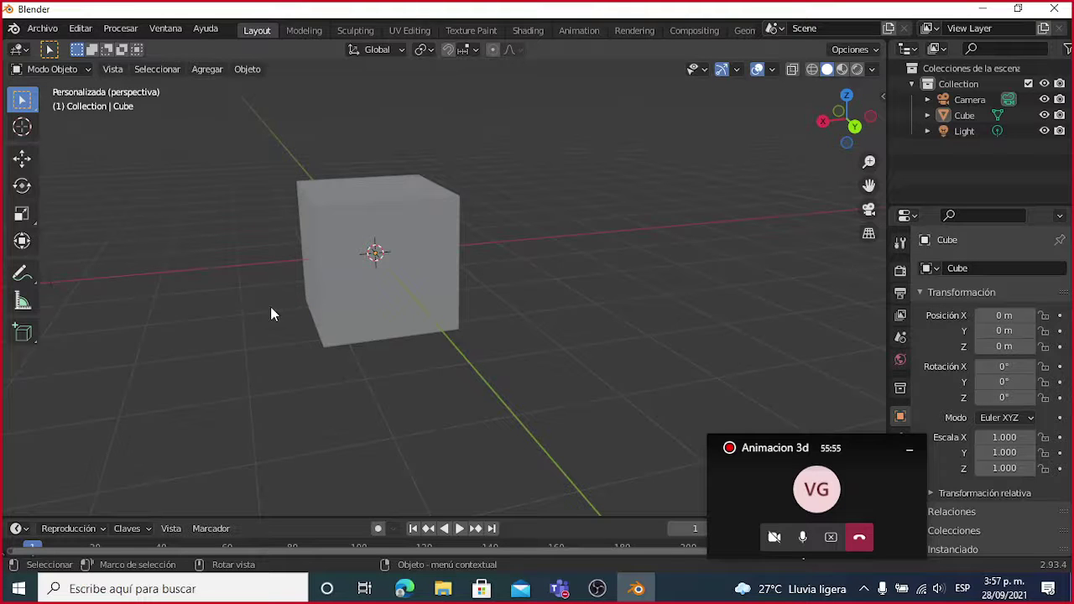
left_click_drag(256, 309, 521, 344)
middle_click_drag(323, 307, 495, 304)
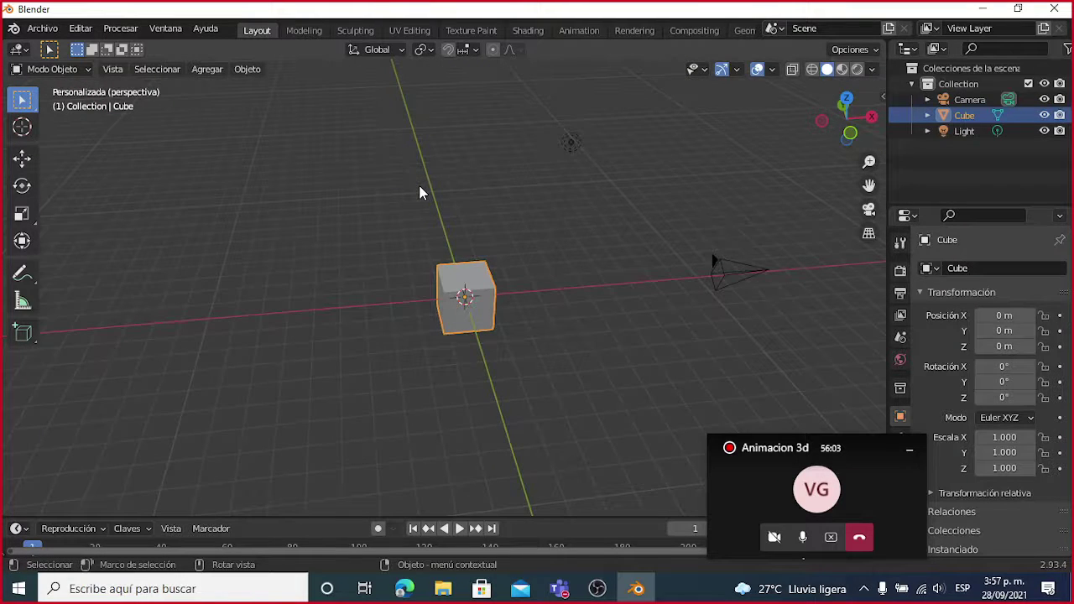
left_click(350, 311)
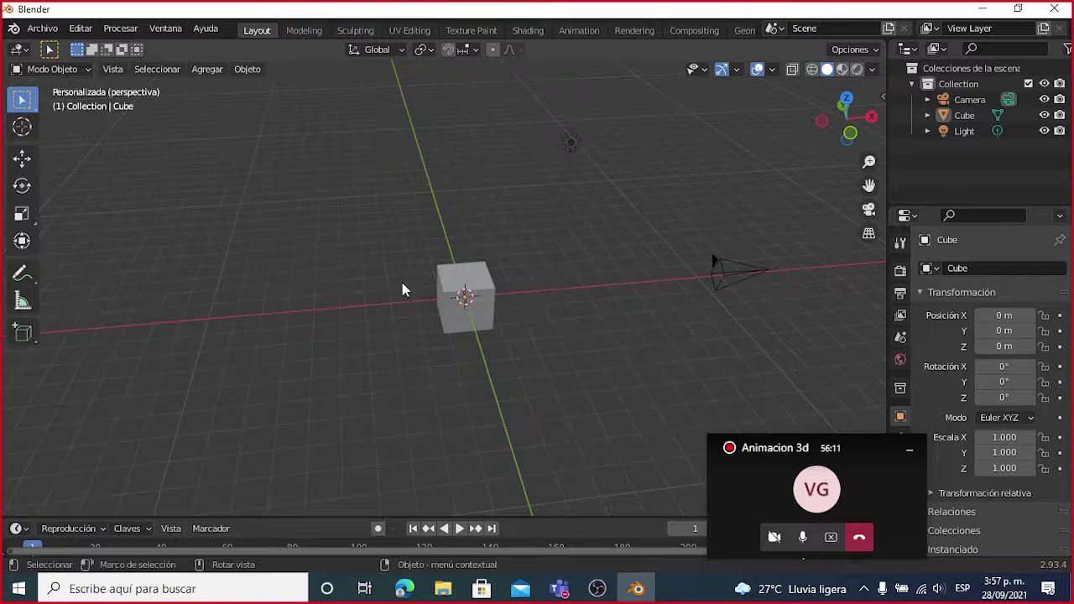
mouse_move(403, 288)
middle_mouse_down()
mouse_move(419, 193)
mouse_move(403, 290)
middle_mouse_up()
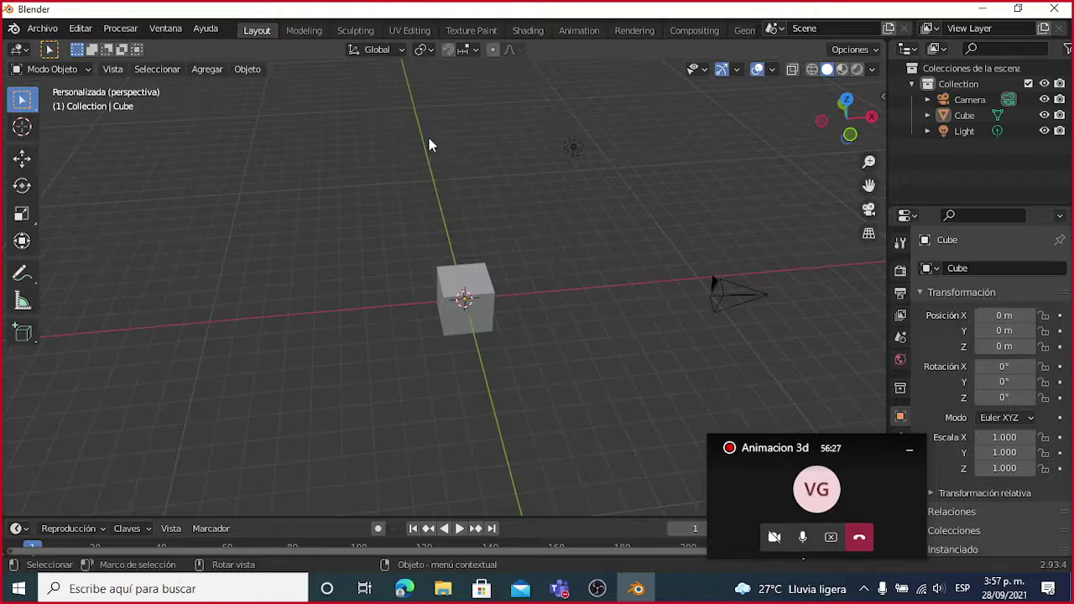
middle_click_drag(479, 319, 475, 292)
middle_click_drag(680, 268, 587, 277)
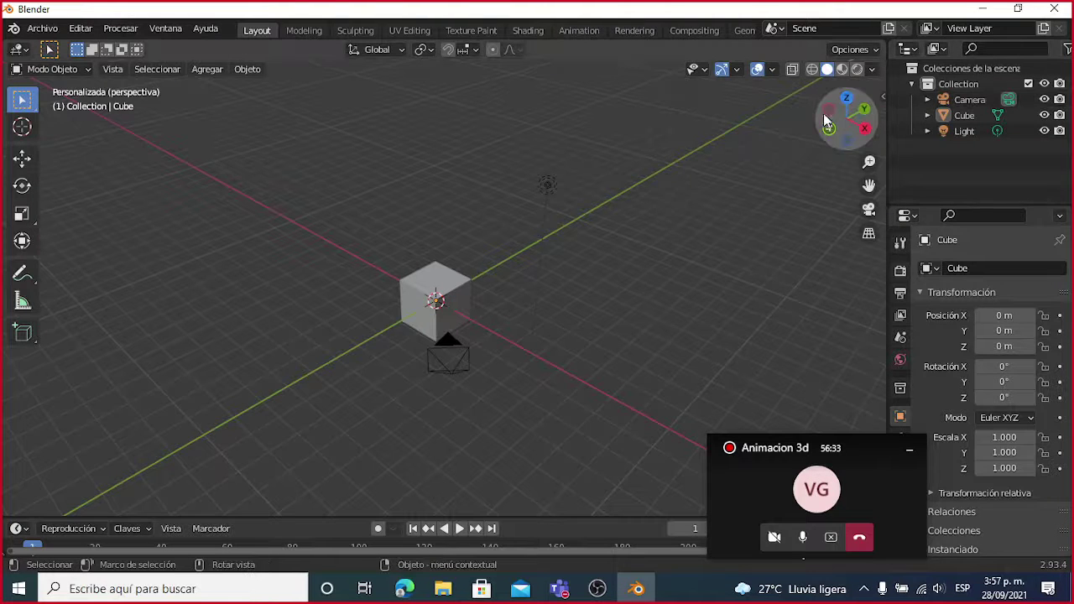
Step: Align the view along the scene axes to show the top and left orthographic views, then orbit back to a perspective view
left_click(847, 100)
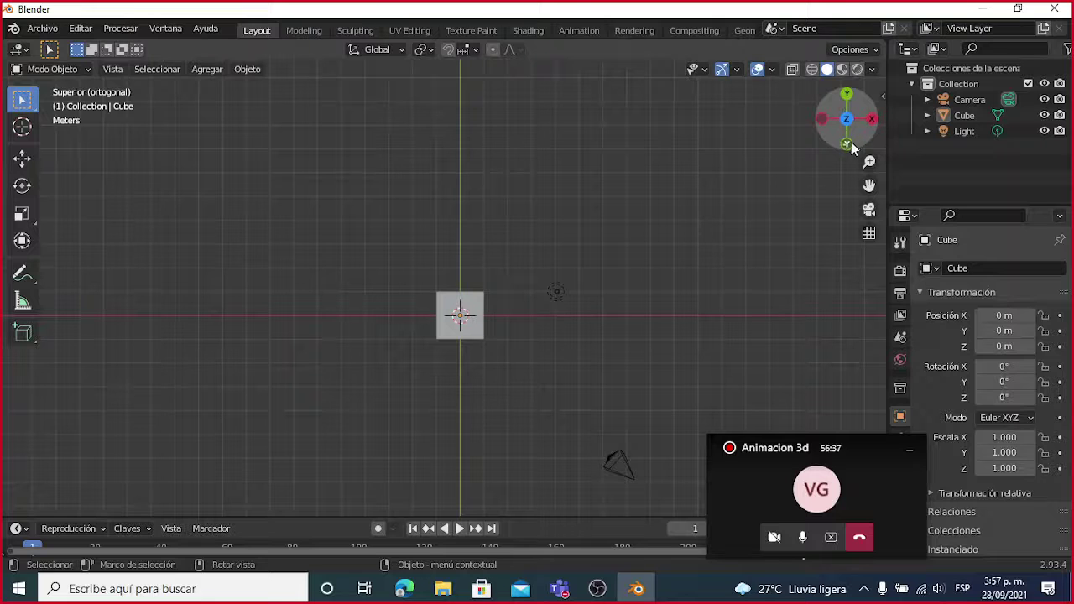
left_click(871, 120)
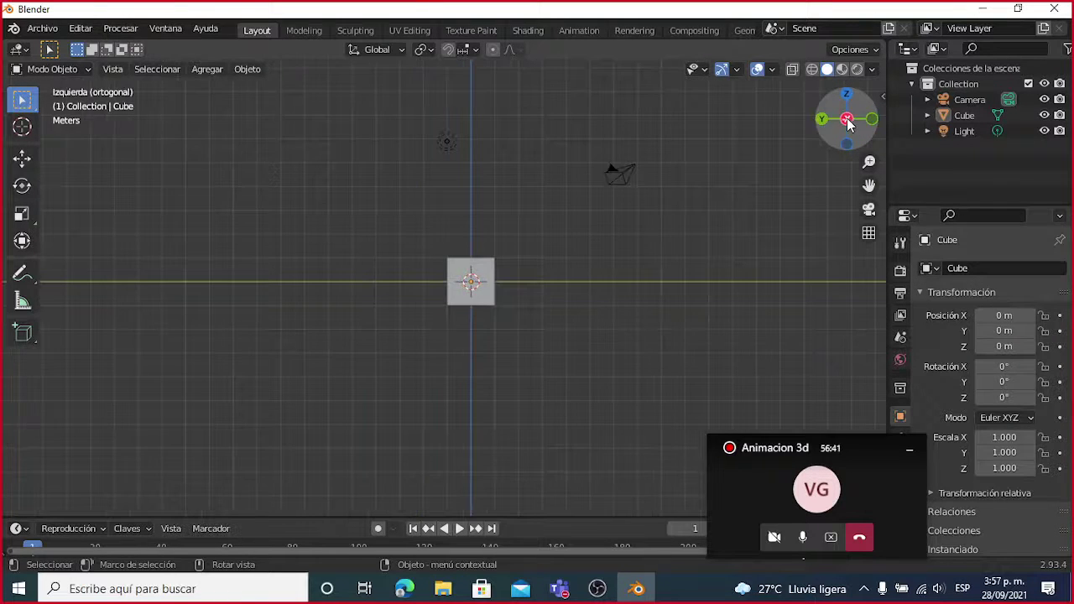
middle_click_drag(788, 189, 674, 221)
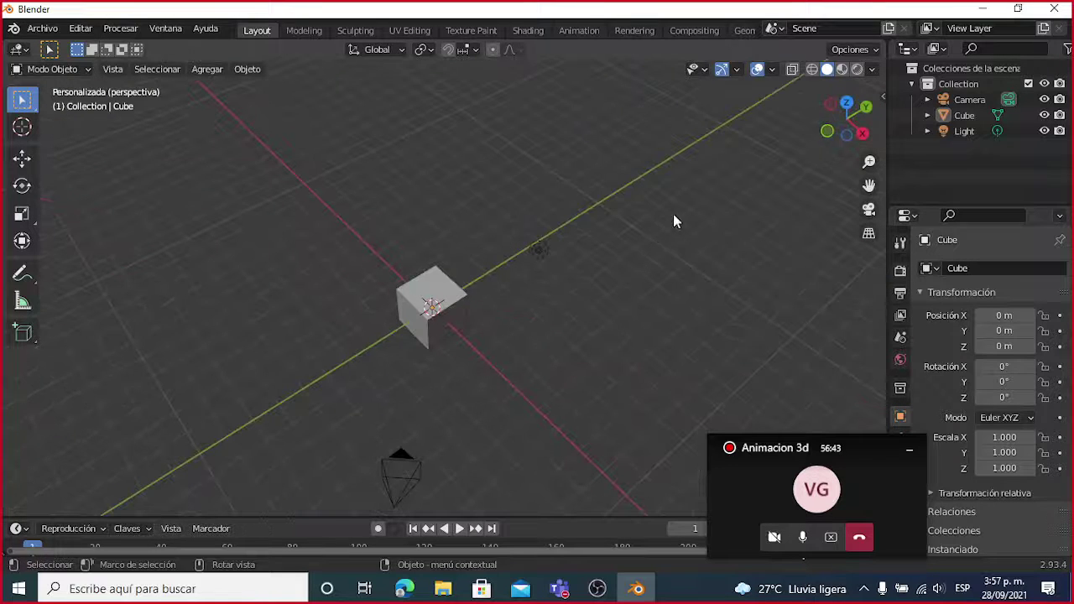
Step: Demonstrate the top, right and back orthographic views, orbit around the cube, and finish in the front orthographic view
left_click(848, 112)
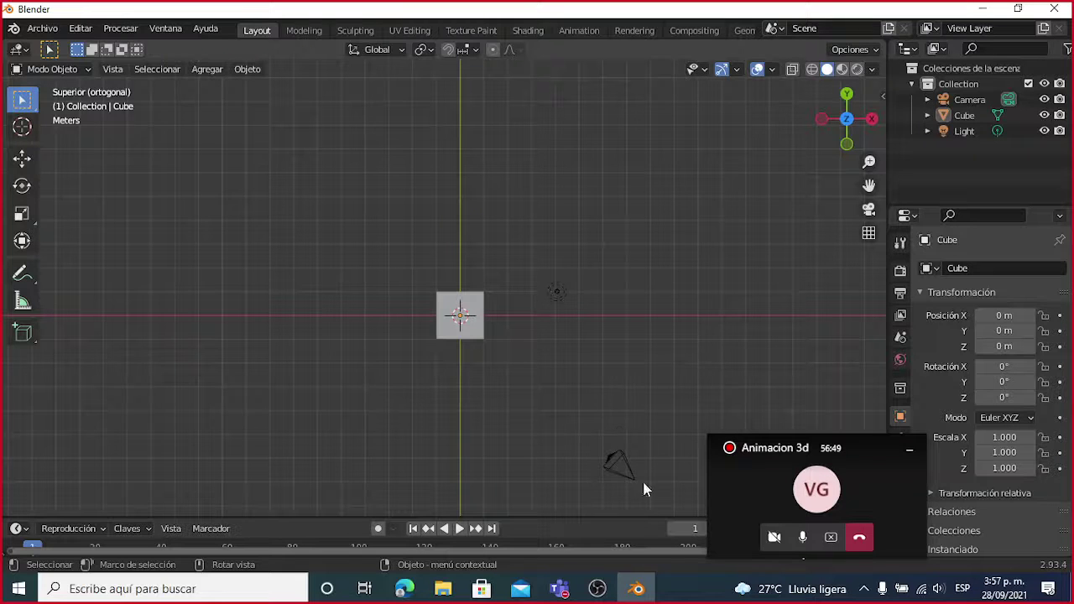
left_click(873, 119)
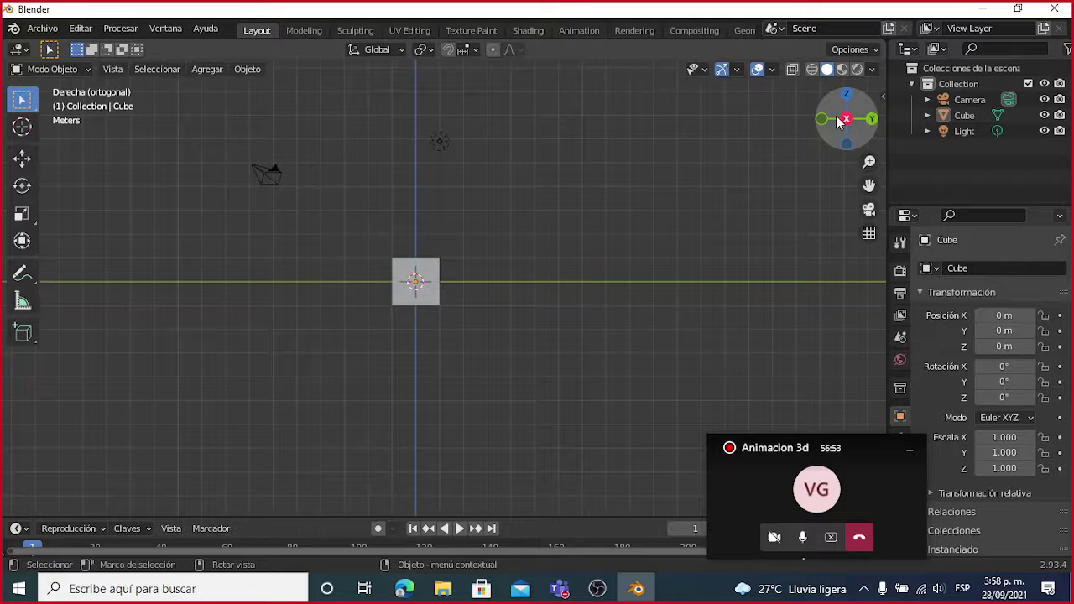
left_click(873, 119)
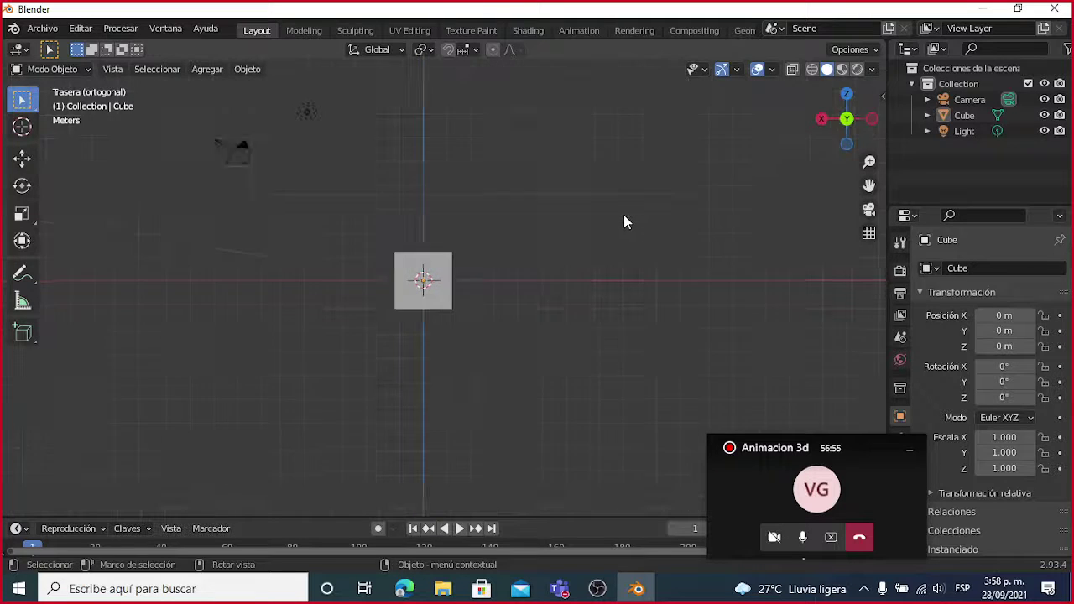
middle_click_drag(622, 216, 714, 201)
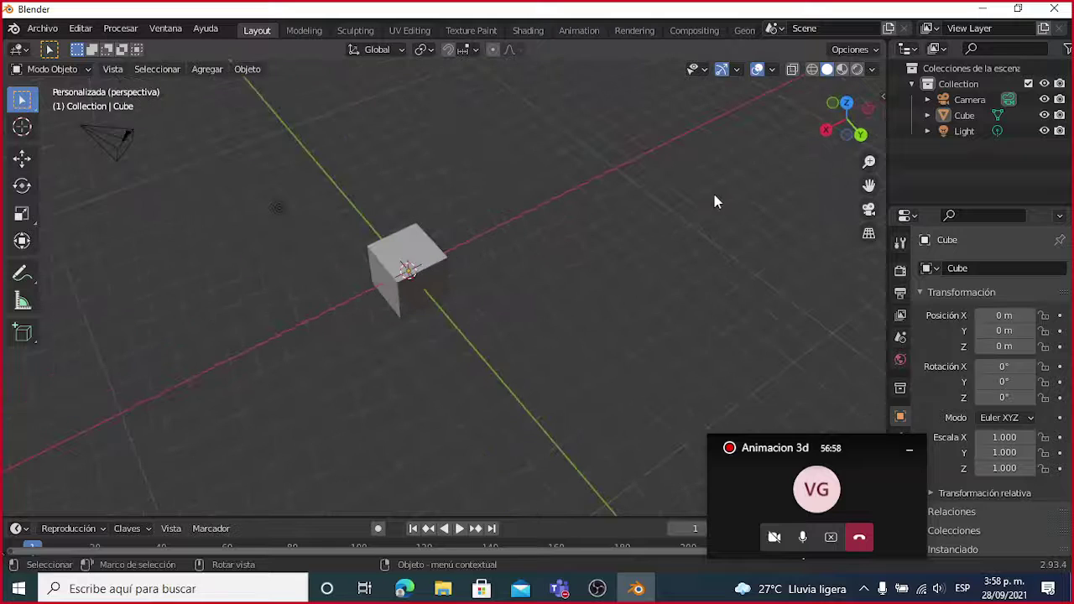
left_click(834, 103)
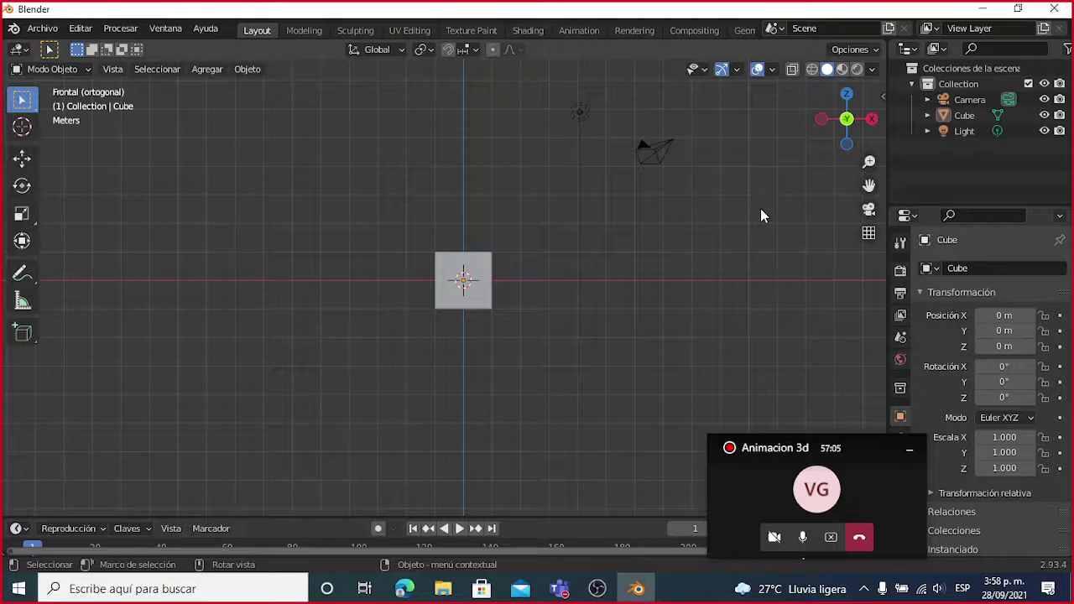
Step: Demonstrate the right, top and front orthographic views of the cube, and return to an orbited perspective view
key("KP_3")
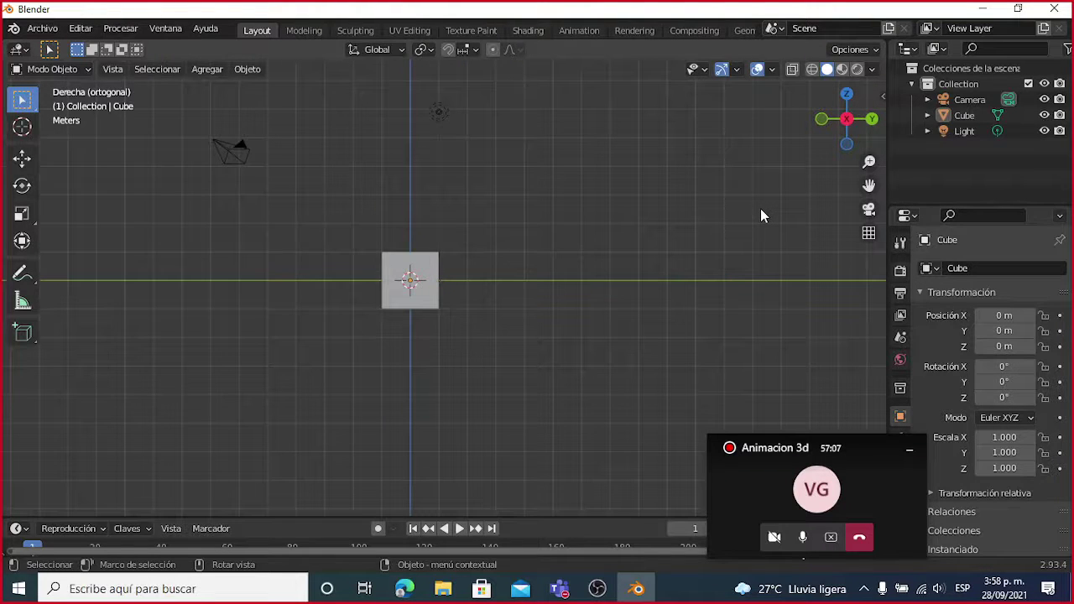
key("KP_7")
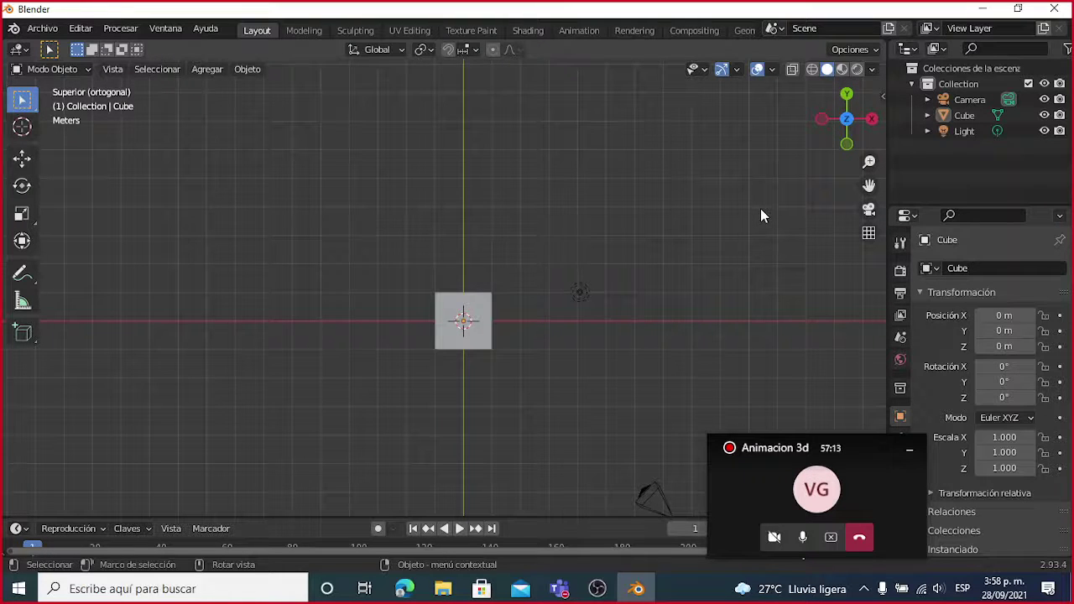
key("KP_1")
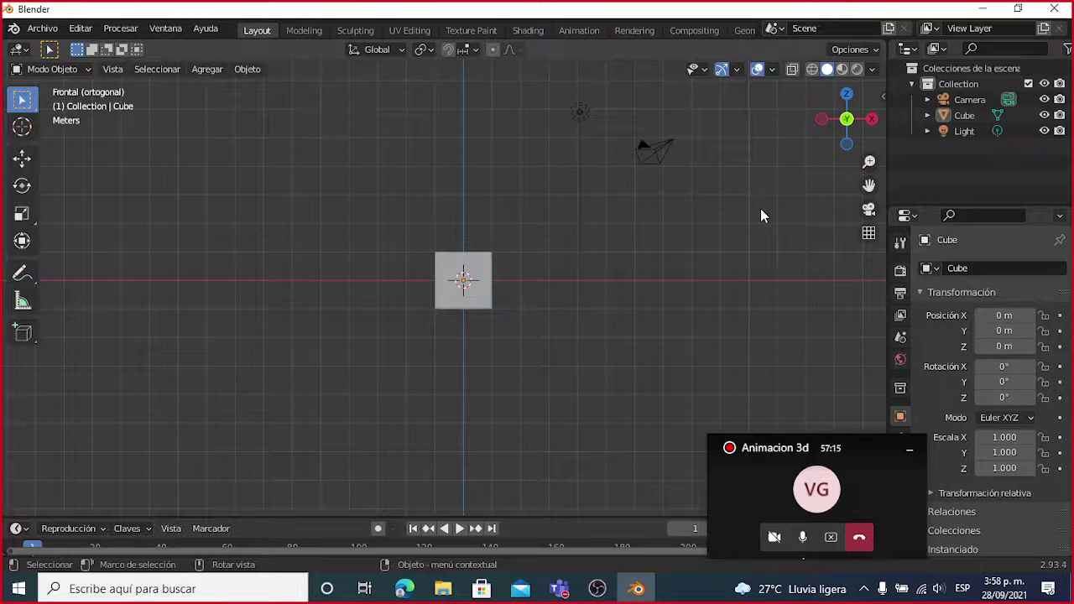
key("KP_3")
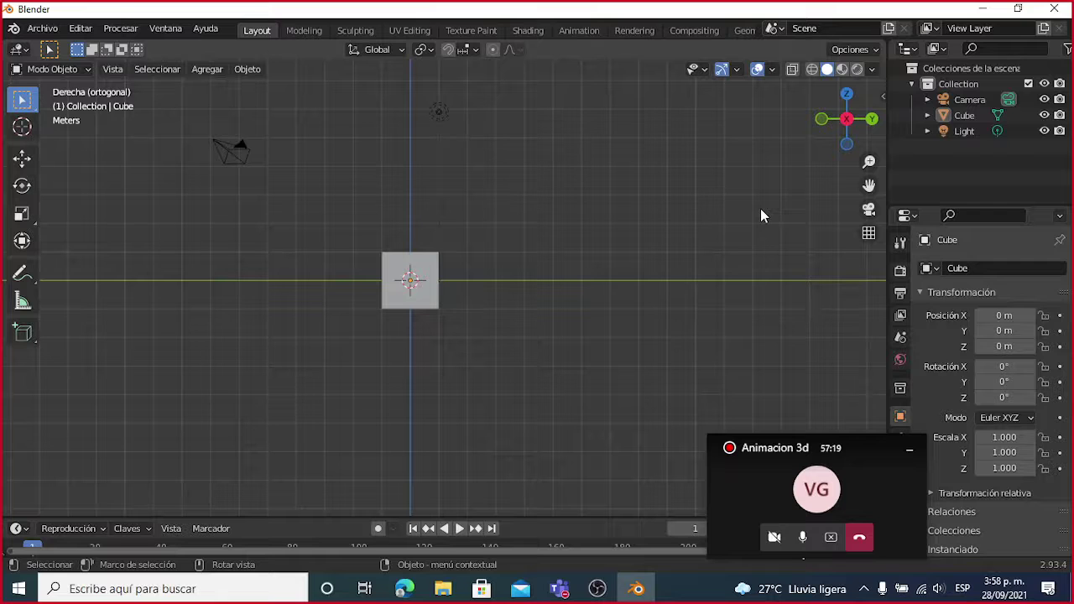
key("KP_7")
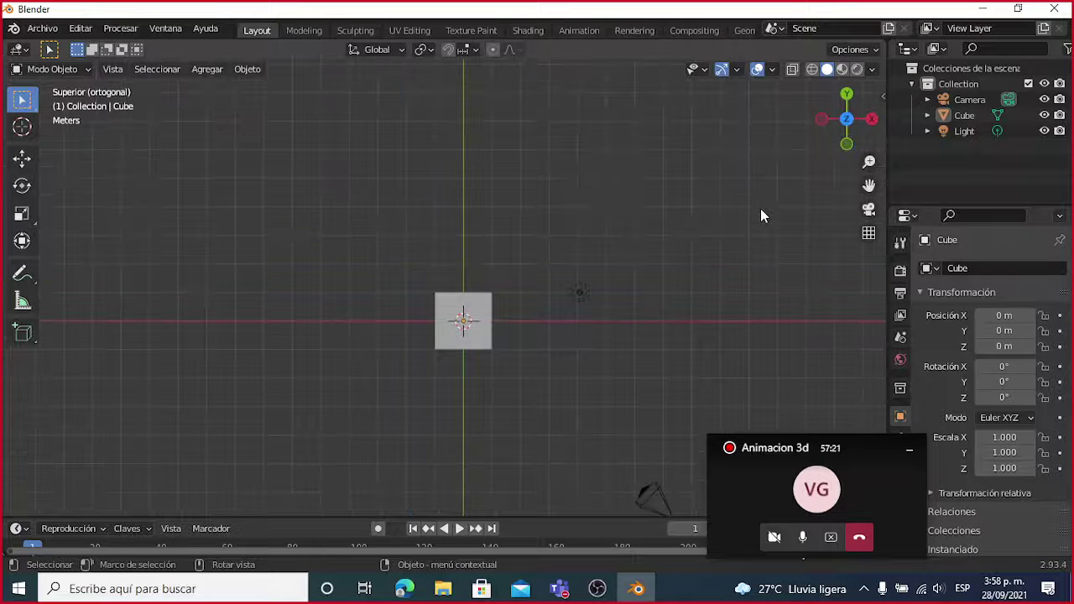
middle_click_drag(632, 259, 525, 367)
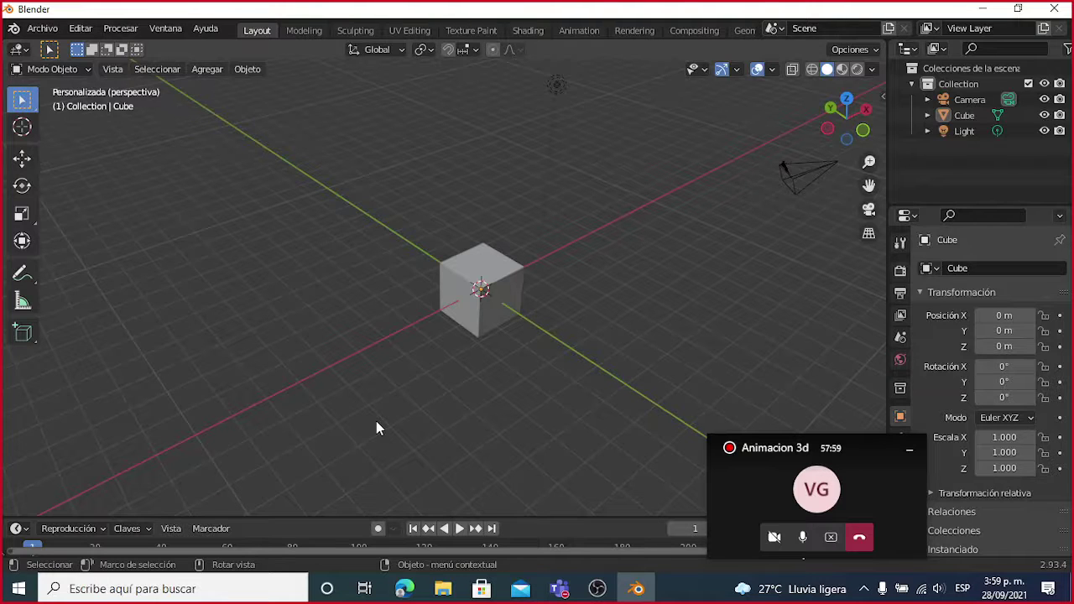
Step: Read the guide's "Numpad Supr" and "NumPad 0" instructions, marking the "Numpad Supr" text, and return to Blender
left_click(401, 591)
scroll(159, 323, "down", 1)
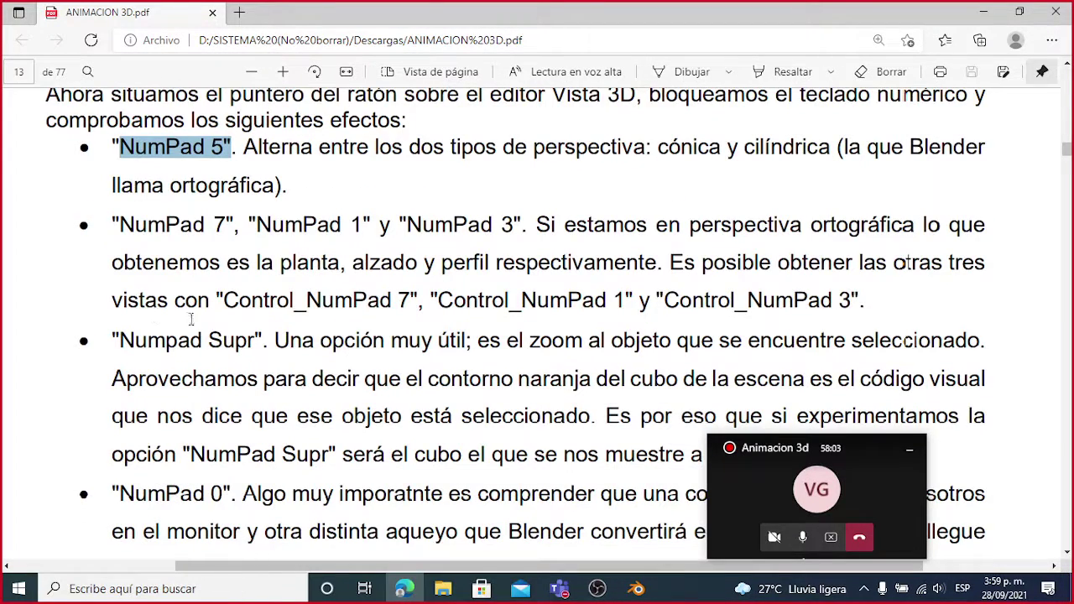
scroll(139, 277, "down", 1)
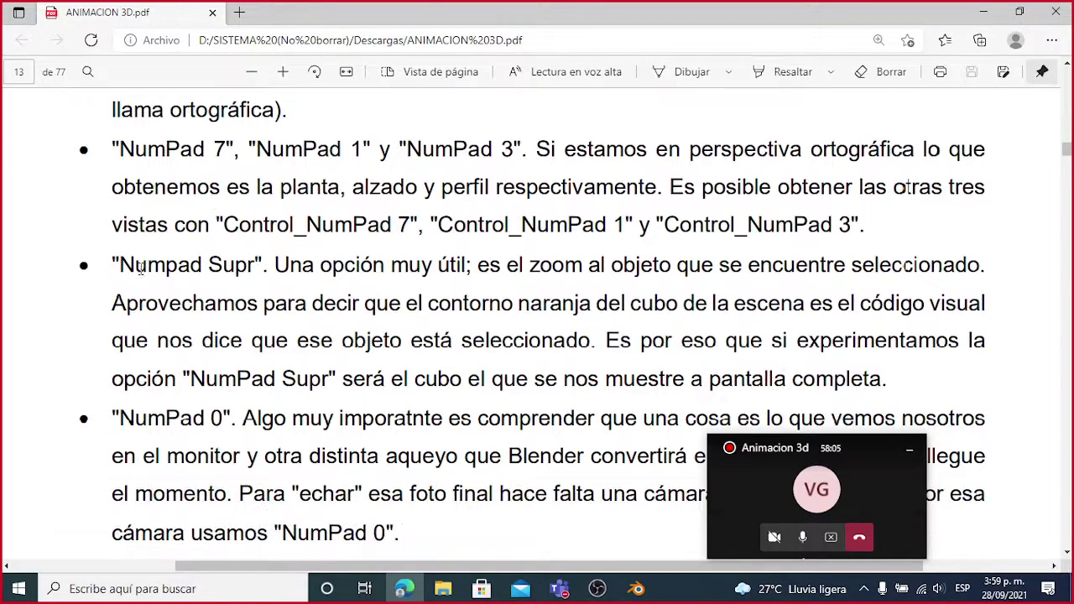
left_click_drag(140, 267, 252, 267)
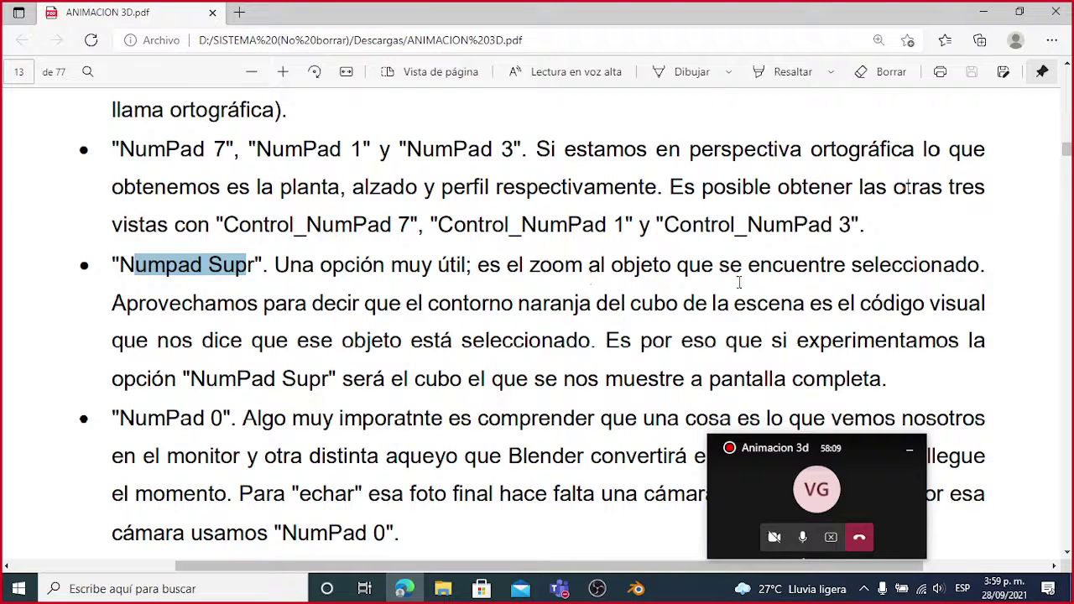
scroll(326, 312, "down", 1)
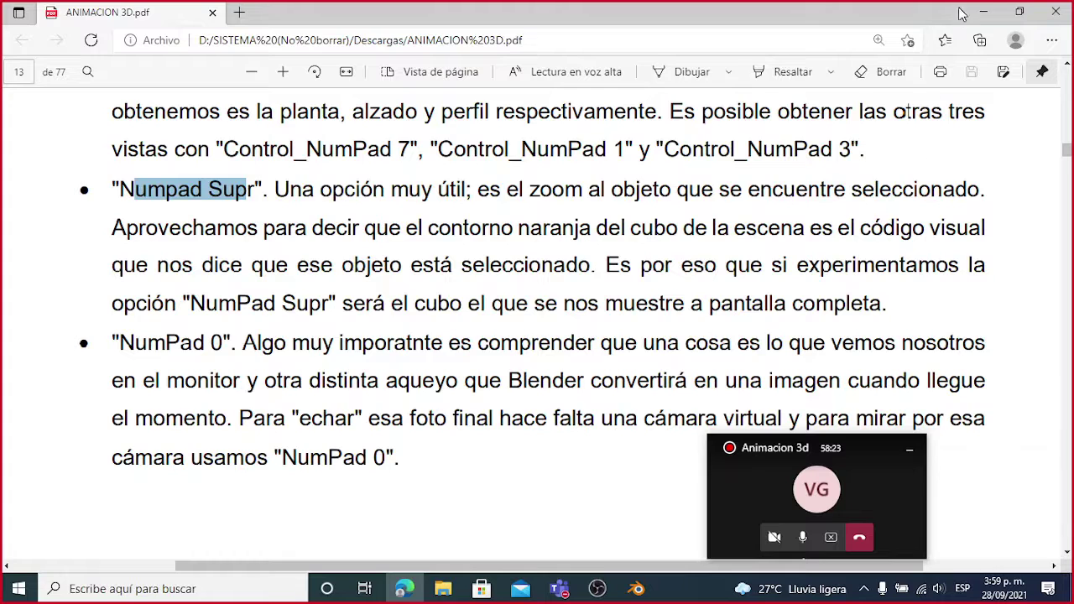
left_click(984, 12)
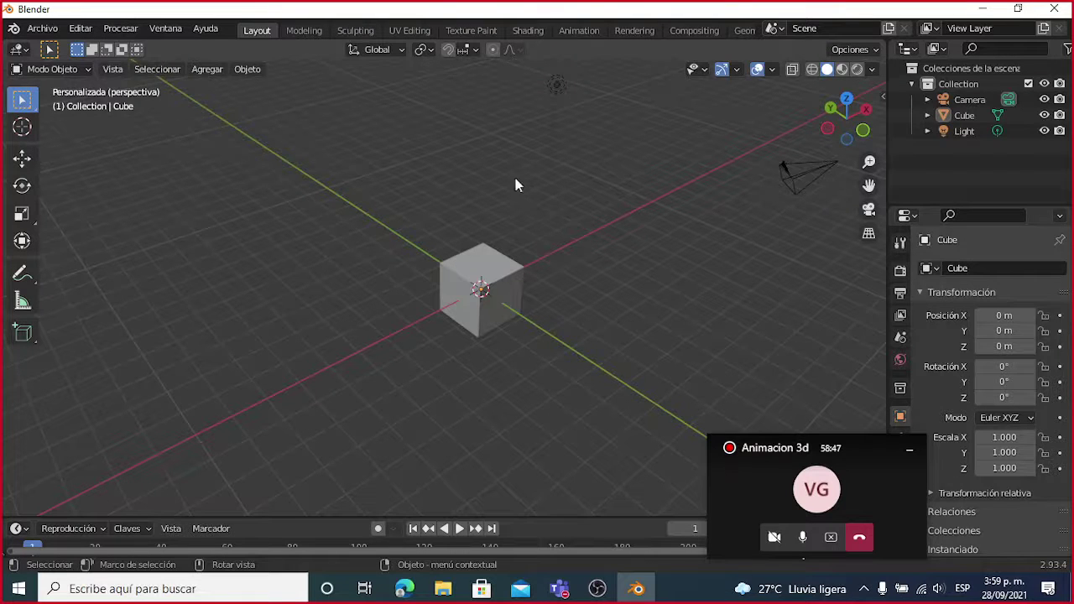
Step: Zoom in and orbit around the cube while selecting, deselecting and reselecting it to demonstrate its orange selection outline
scroll(515, 290, "up", 2)
scroll(516, 288, "up", 2)
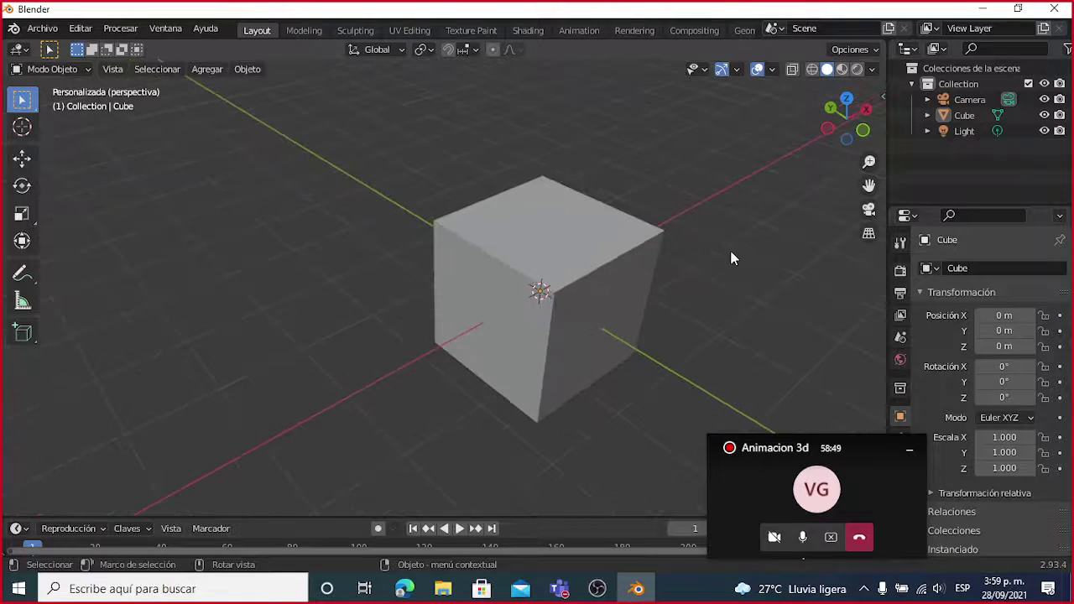
middle_click_drag(706, 284, 680, 262)
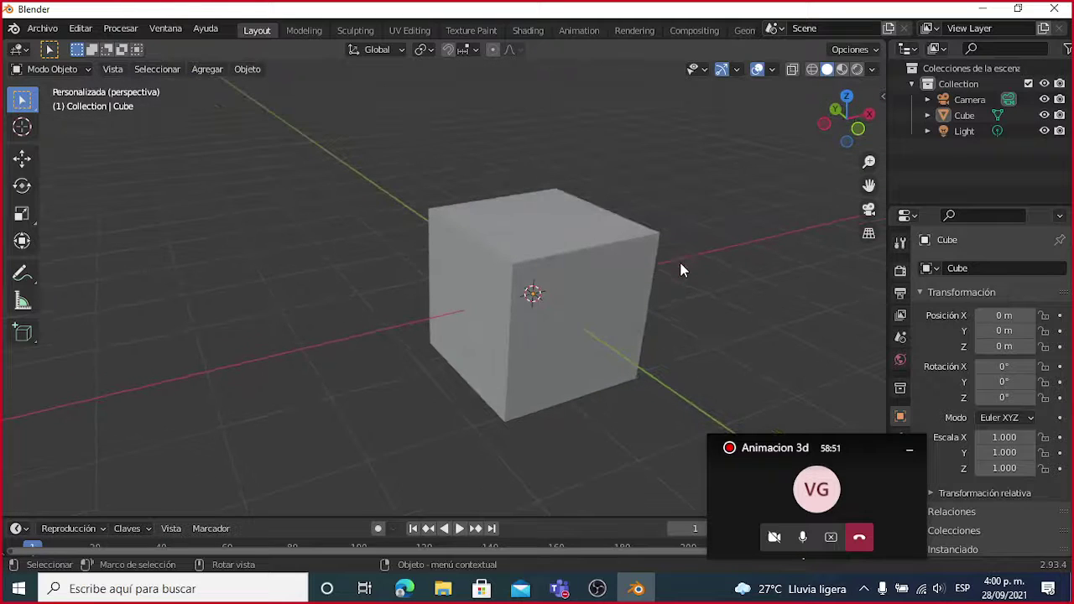
left_click(564, 216)
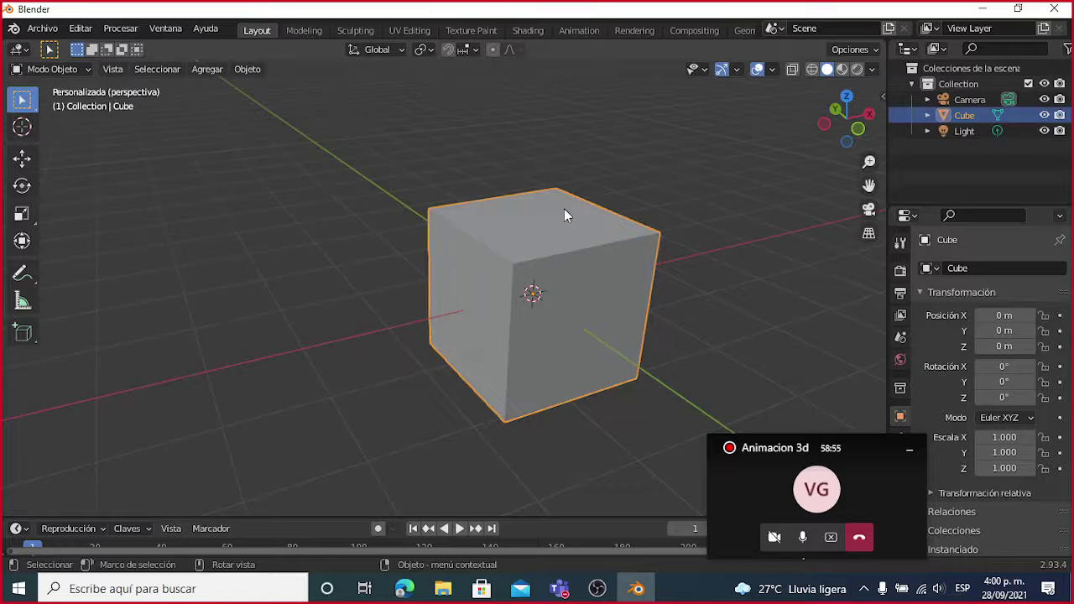
left_click_drag(347, 232, 370, 232)
middle_click_drag(369, 233, 348, 232)
left_click_drag(435, 299, 251, 196)
middle_click_drag(644, 336, 607, 256)
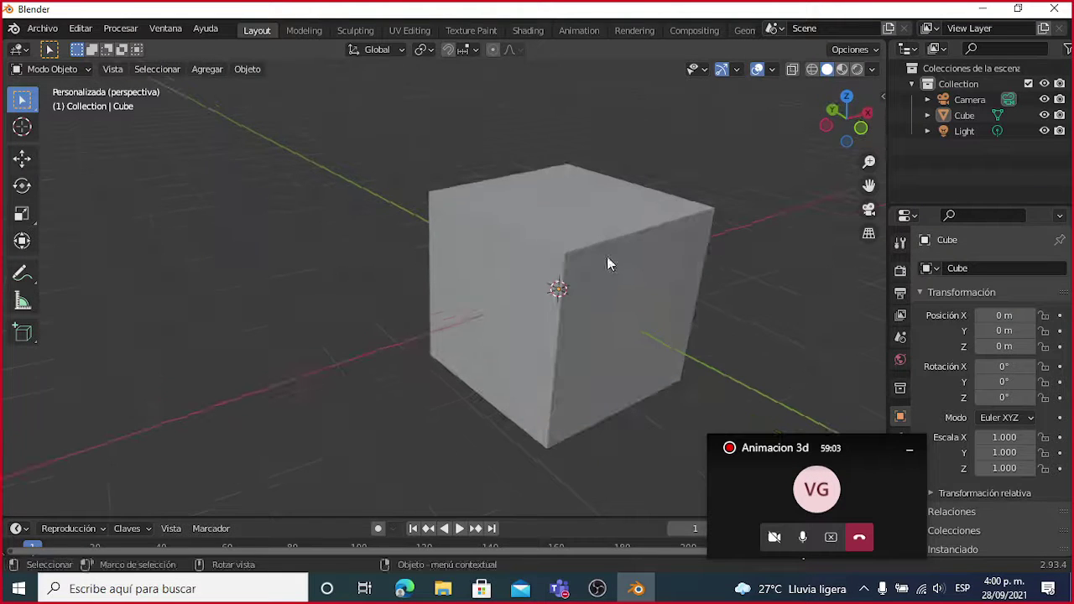
left_click(588, 231)
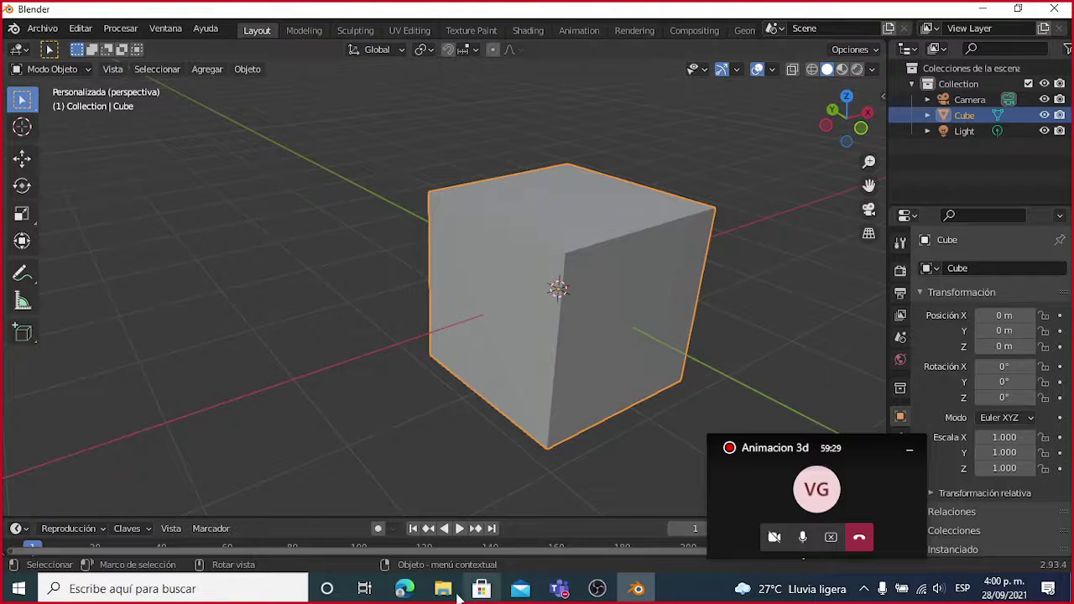
Step: Deselect the cube in a zoomed-out view, and select it again for a closer look
scroll(508, 375, "down", 8)
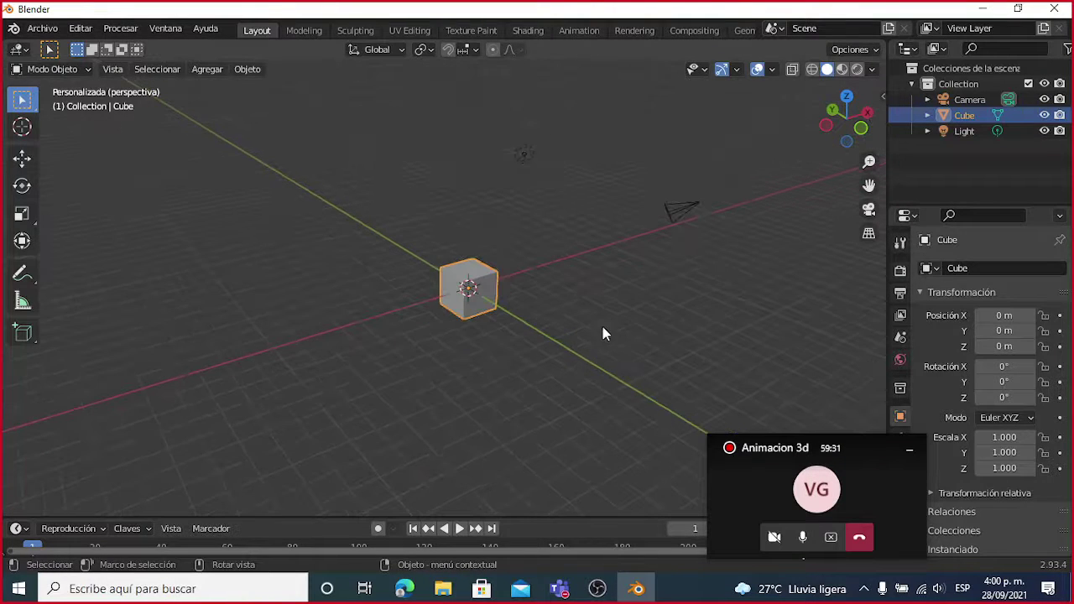
left_click(734, 339)
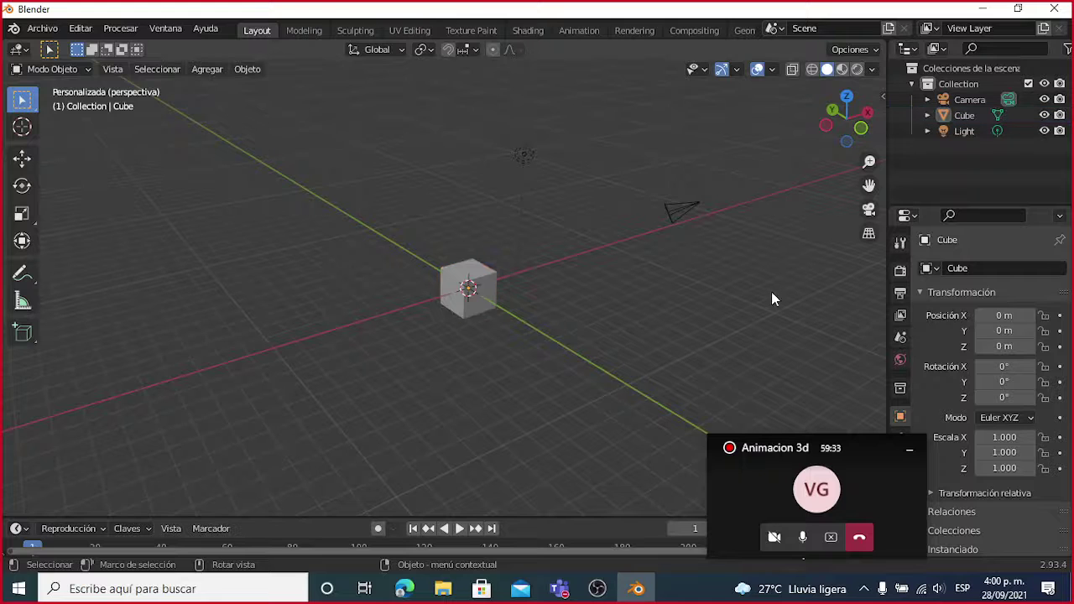
scroll(764, 289, "up", 3)
left_click(521, 280)
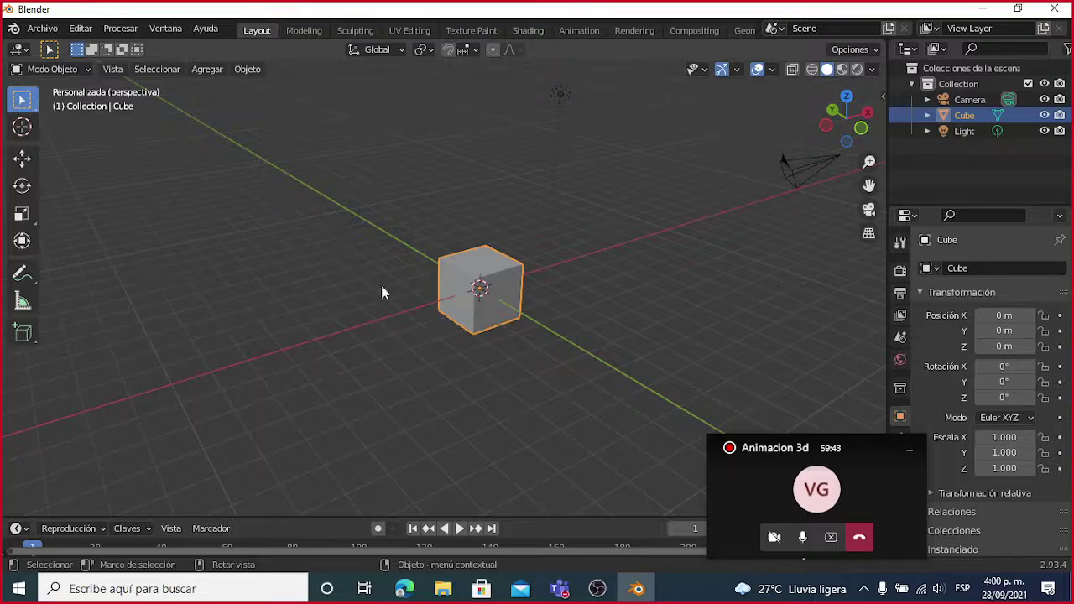
scroll(497, 269, "up", 4)
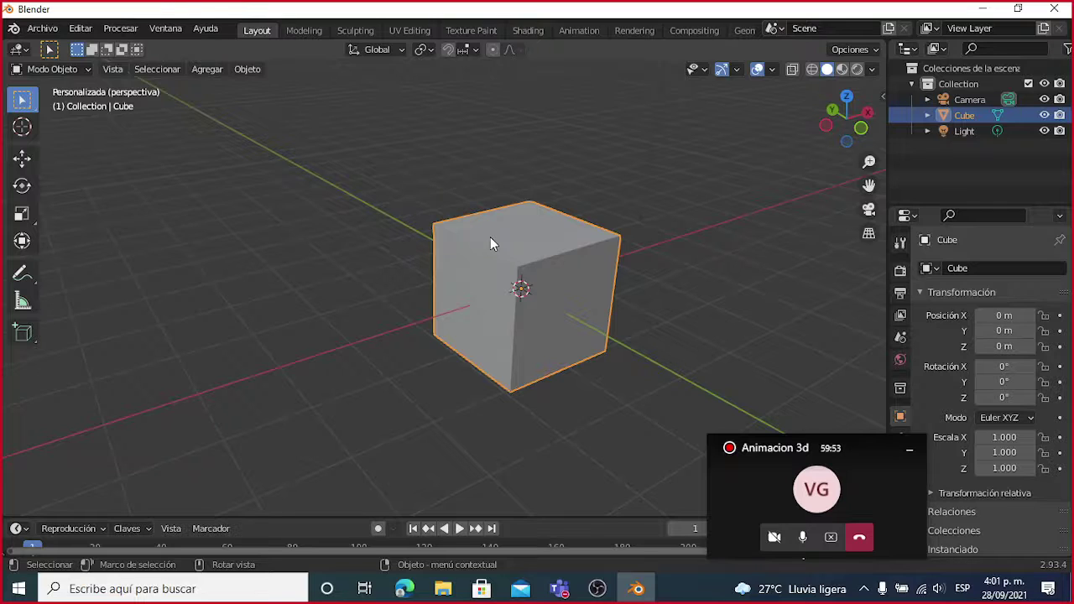
Step: Delete the selected cube and undo the deletion
left_click(491, 240)
key("Delete")
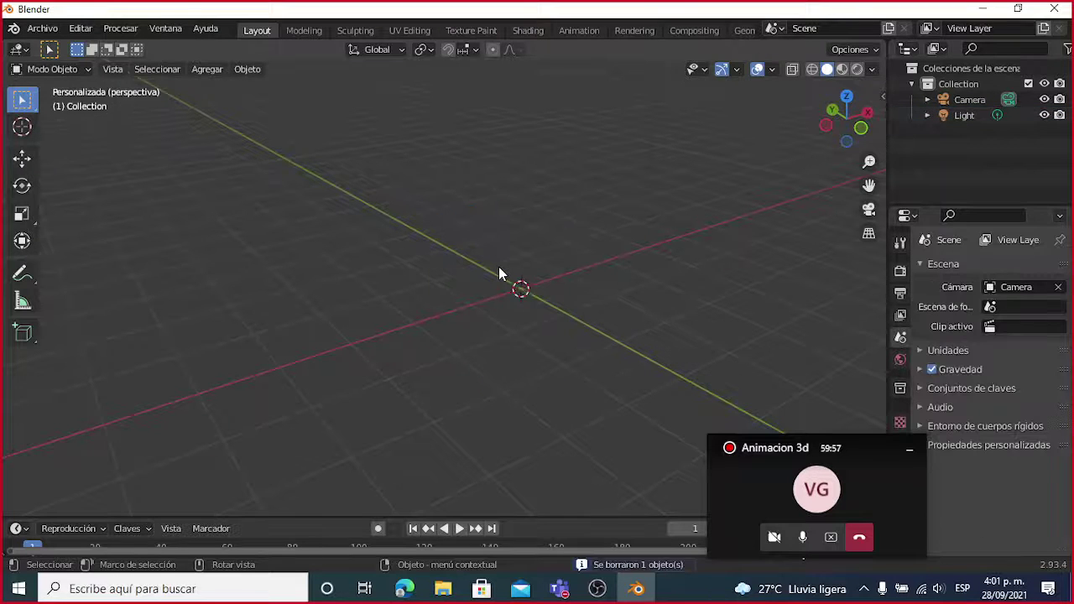
key("ctrl+z")
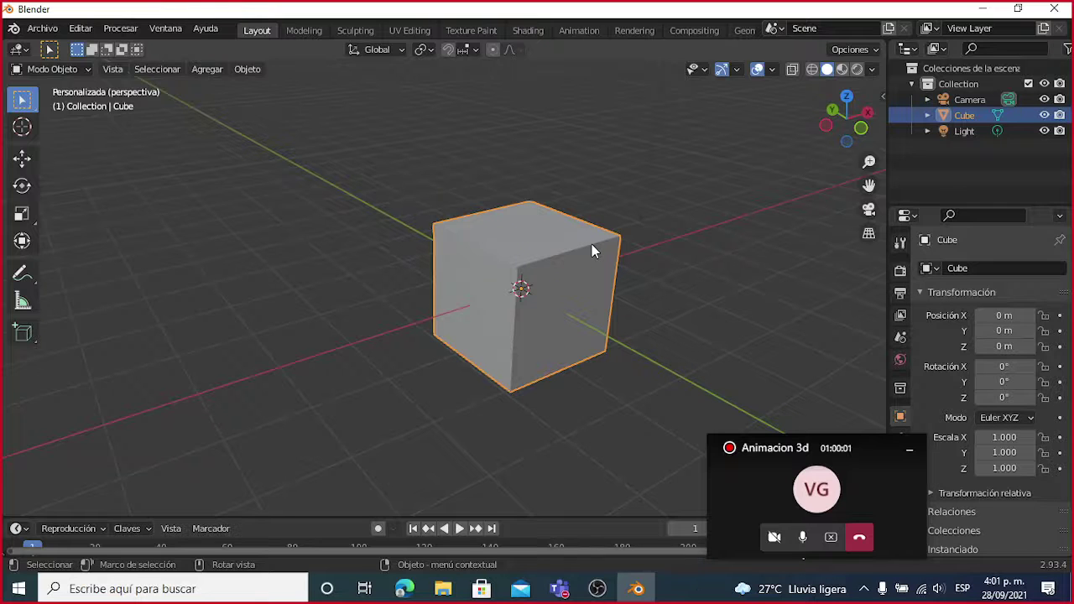
Step: Recheck the guide's "Numpad Supr" section and return to Blender to zoom and orbit around the selected cube
left_click(400, 594)
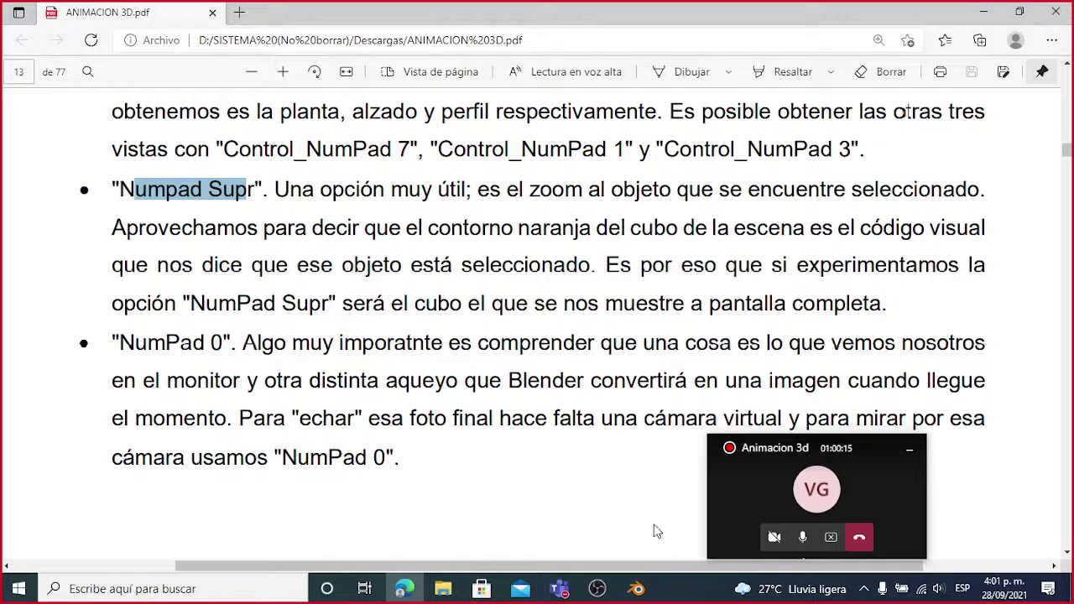
left_click(637, 590)
scroll(510, 302, "up", 5)
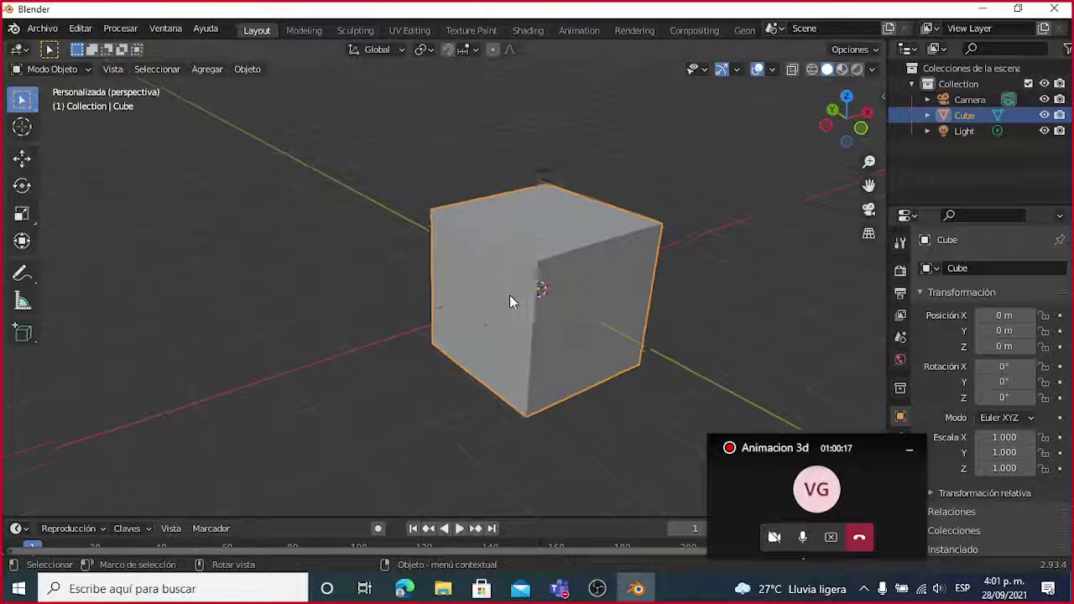
scroll(618, 313, "down", 3)
middle_click_drag(644, 311, 555, 291)
scroll(661, 288, "up", 4)
scroll(662, 287, "down", 3)
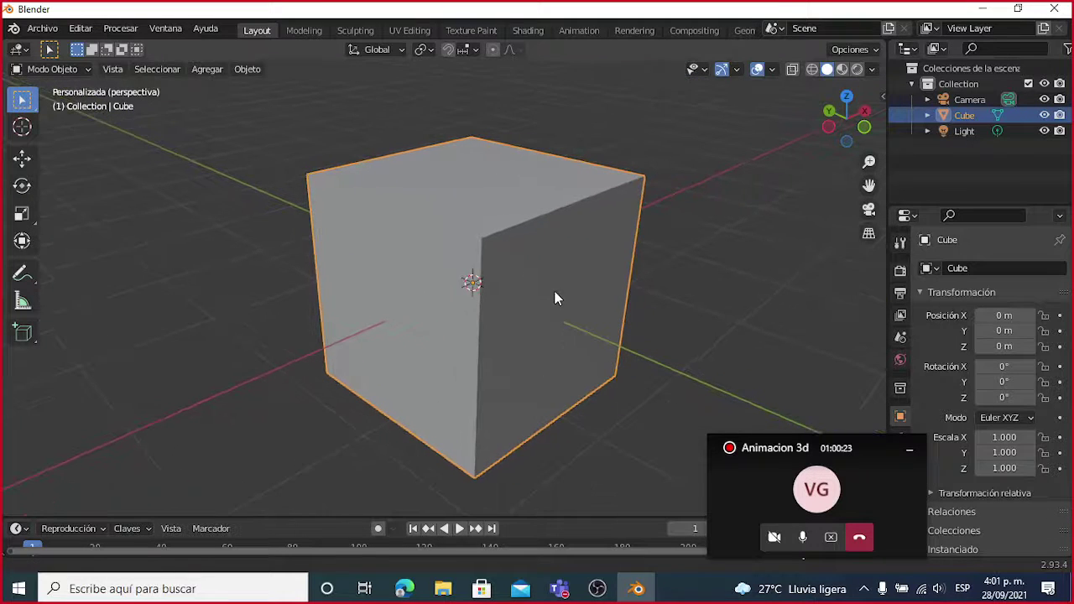
scroll(504, 275, "up", 3)
scroll(570, 274, "down", 3)
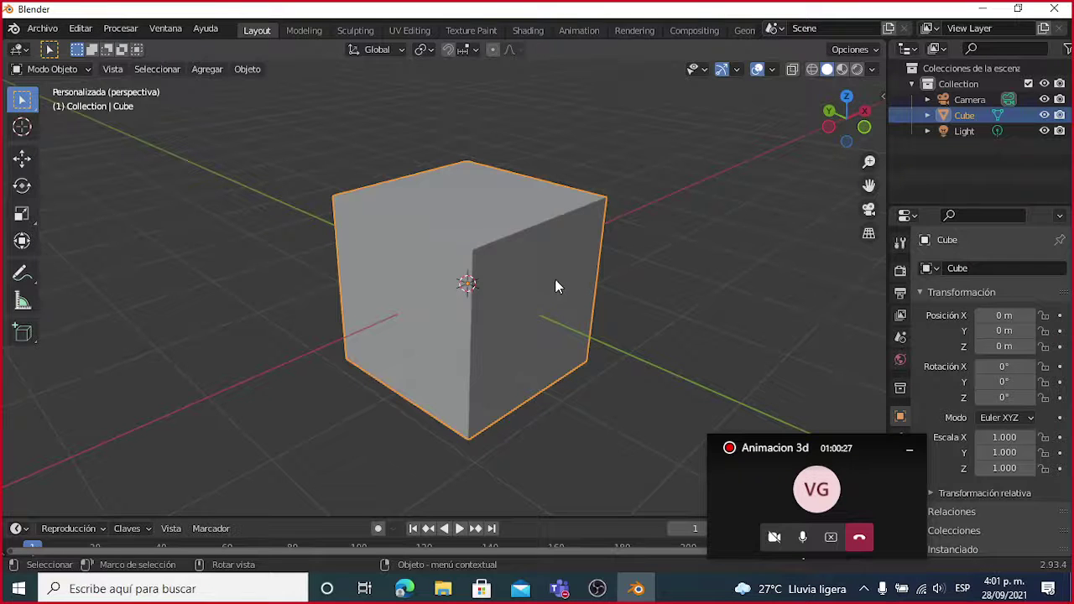
Step: Switch to the Animacion 3d meeting in Teams and stop its recording
left_click(815, 493)
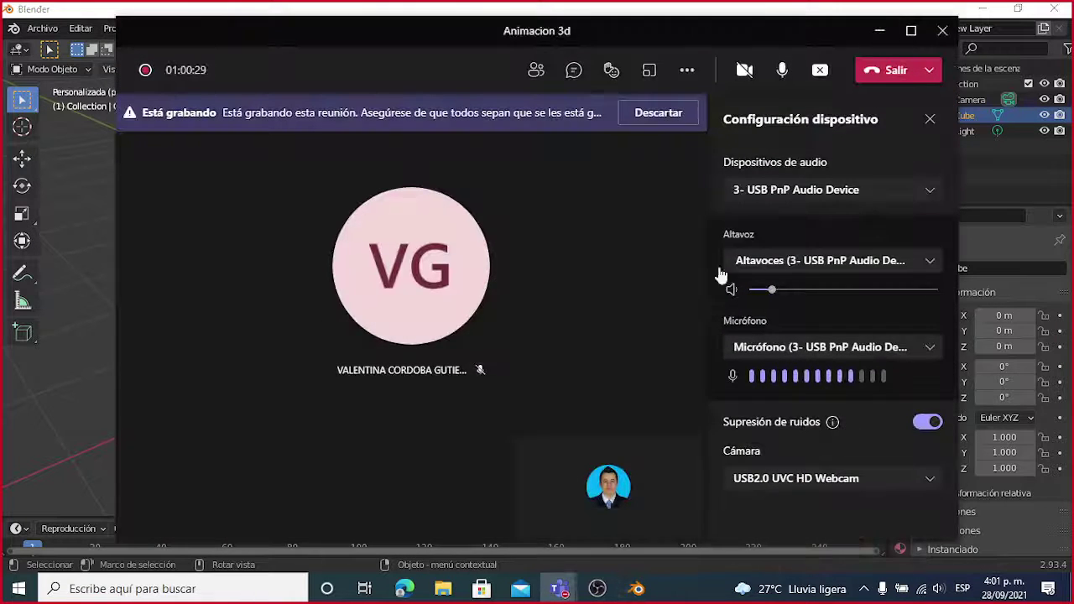
left_click(689, 70)
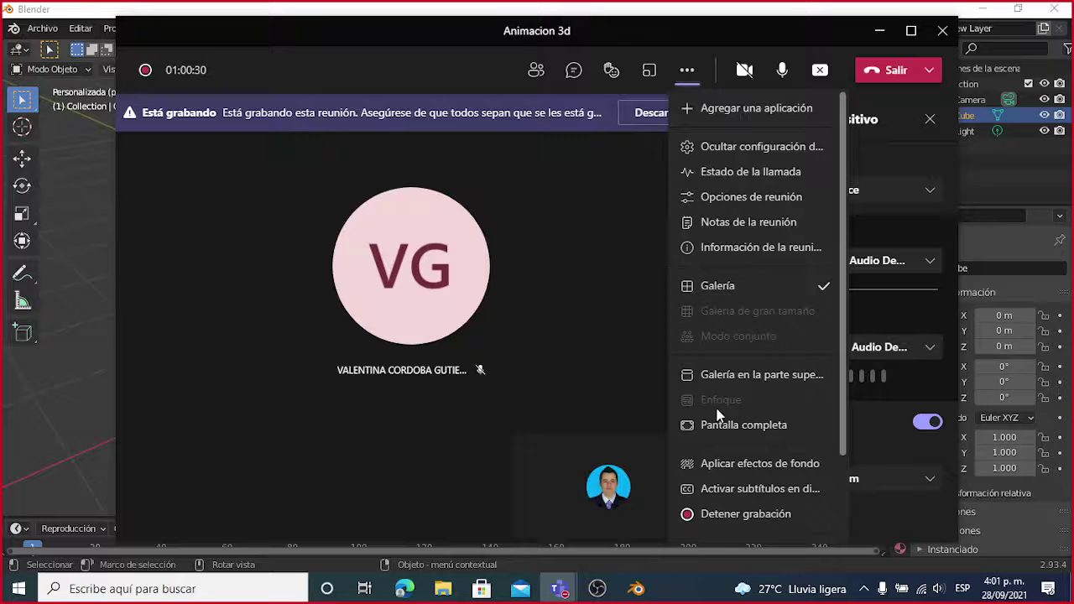
left_click(752, 524)
left_click(602, 317)
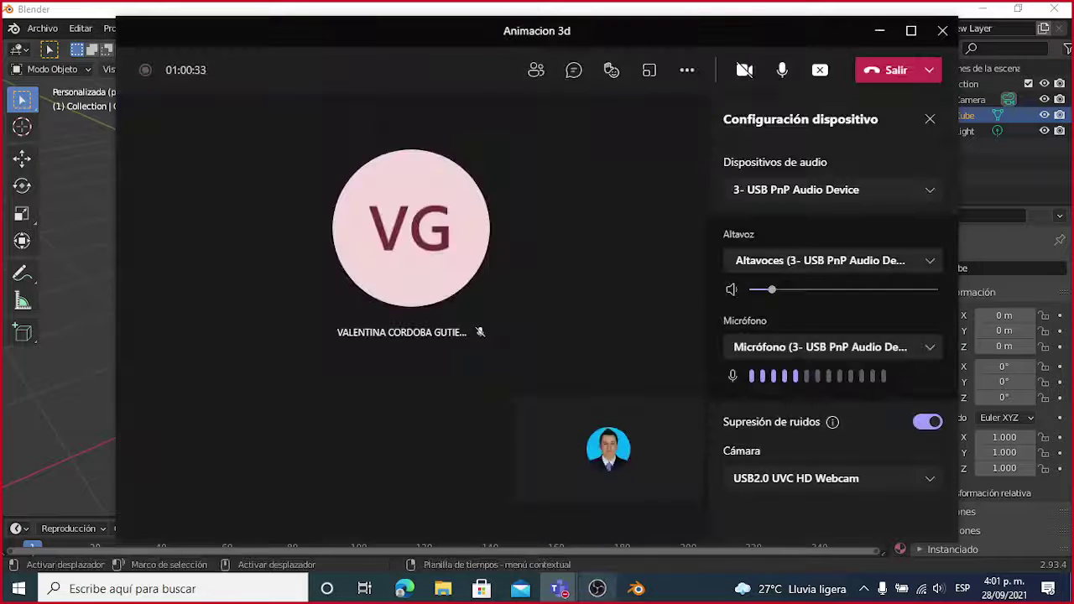